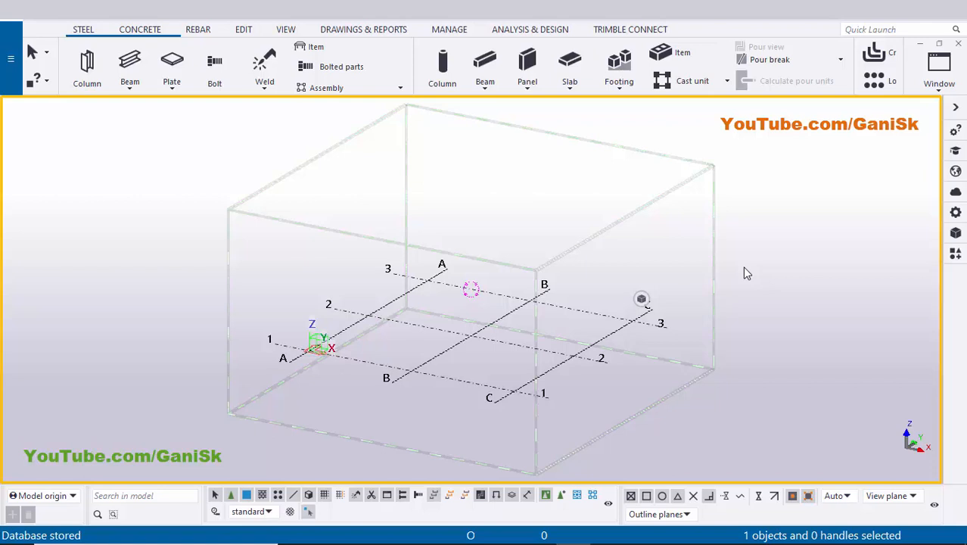
# - Create four steel columns at grid intersections A1, A2, B2 and B1, and end the column command
pyautogui.click(87, 67)
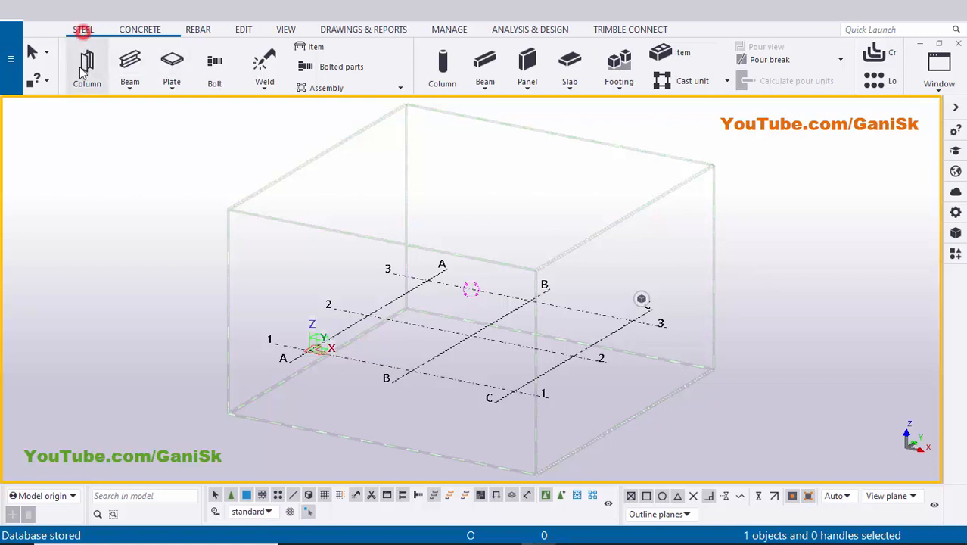
pyautogui.scroll(3, 313, 345)
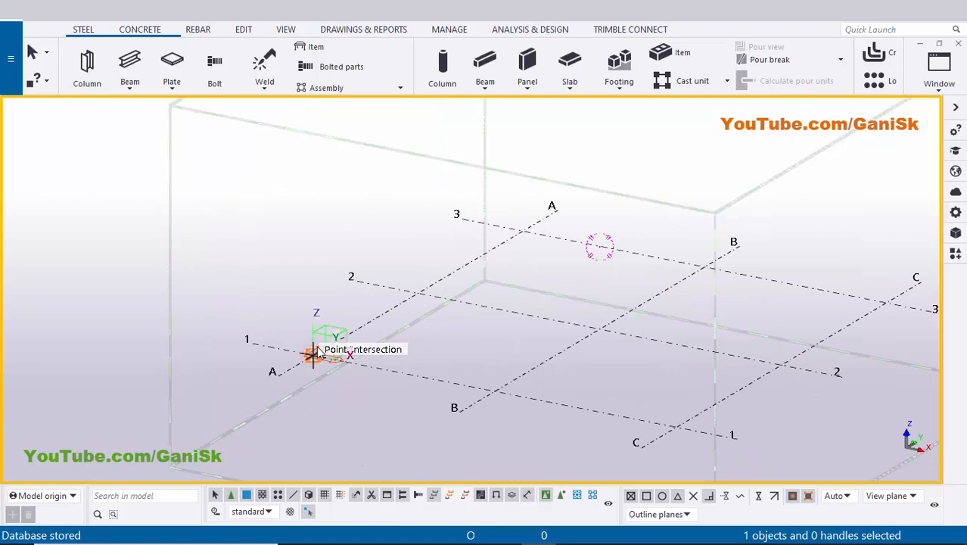
pyautogui.click(351, 323)
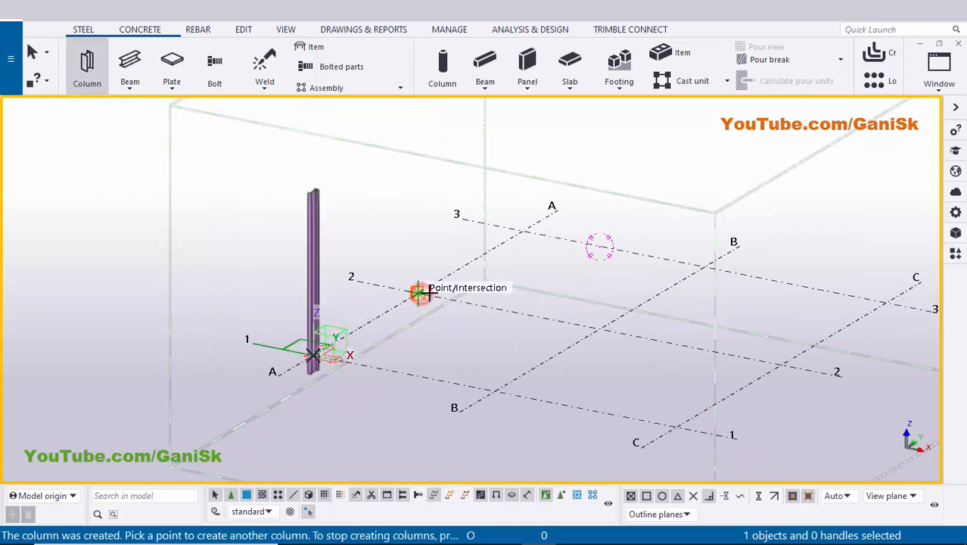
pyautogui.click(418, 292)
pyautogui.click(598, 329)
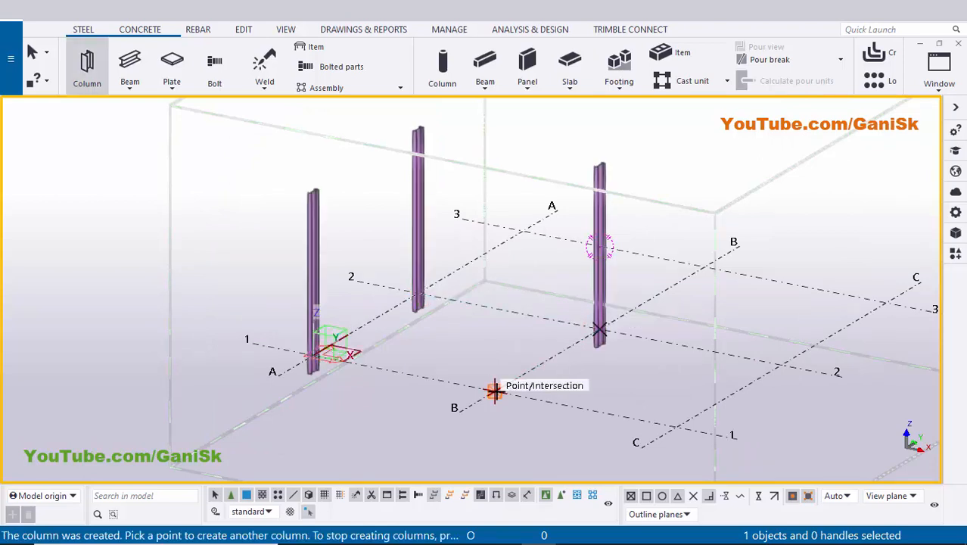
pyautogui.click(494, 390)
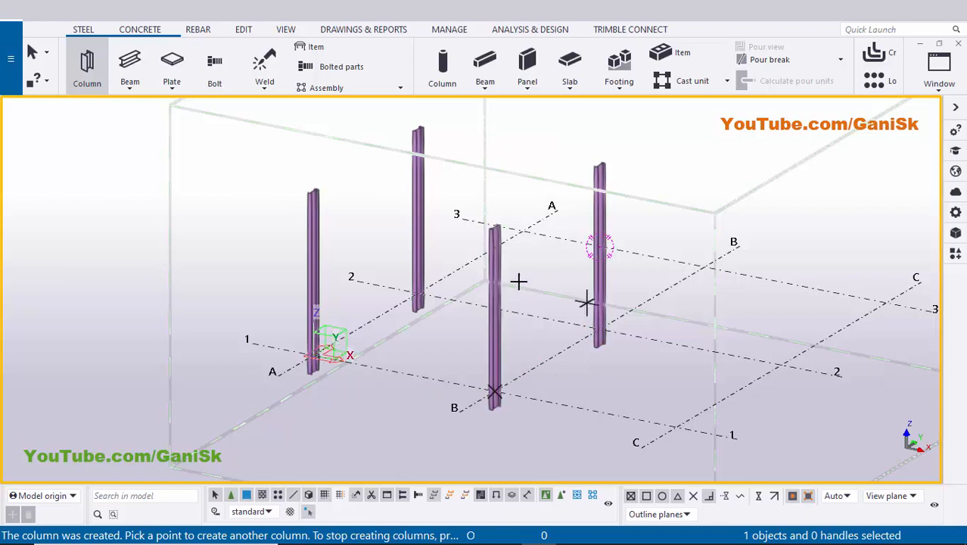
pyautogui.scroll(-1, 518, 280)
pyautogui.moveTo(443, 354); pyautogui.dragTo(354, 470, button='middle')
pyautogui.rightClick(578, 168)
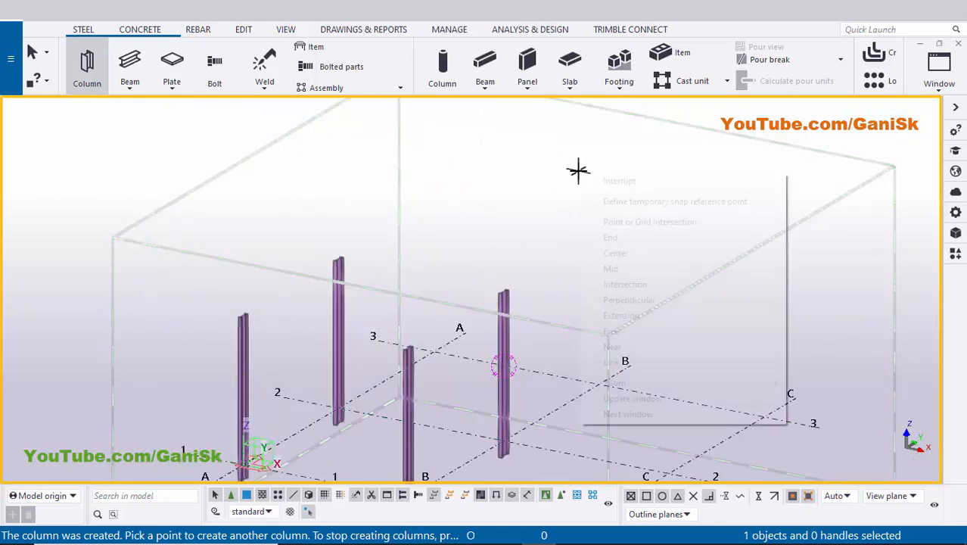
pyautogui.click(586, 177)
# - Create two parallel steel beams between the column tops, one from A1 to A2 and one from B1 to B2
pyautogui.click(136, 66)
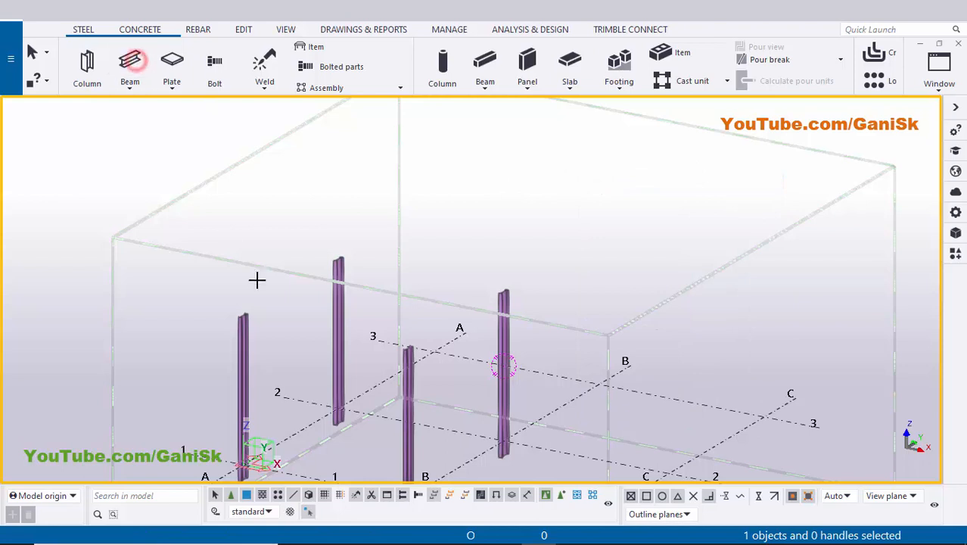
pyautogui.click(242, 314)
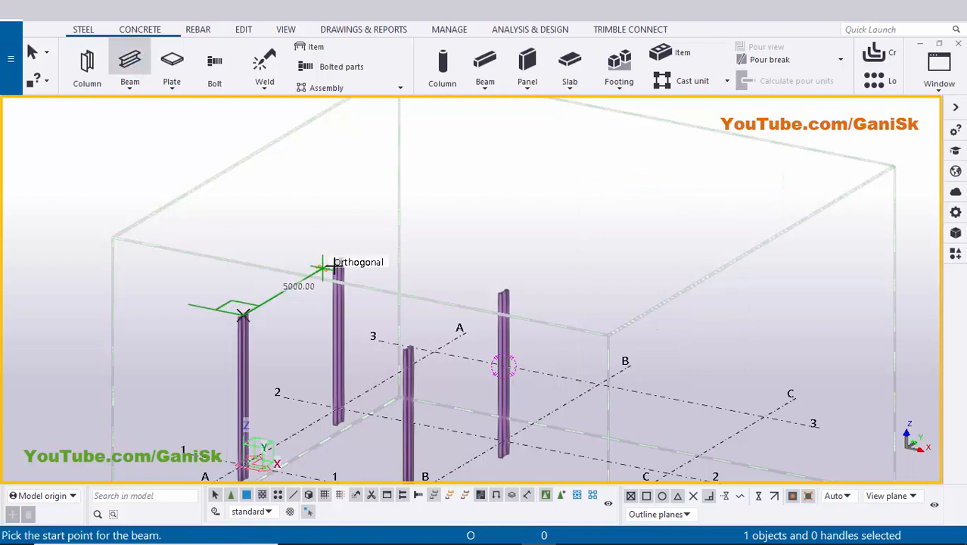
pyautogui.click(339, 270)
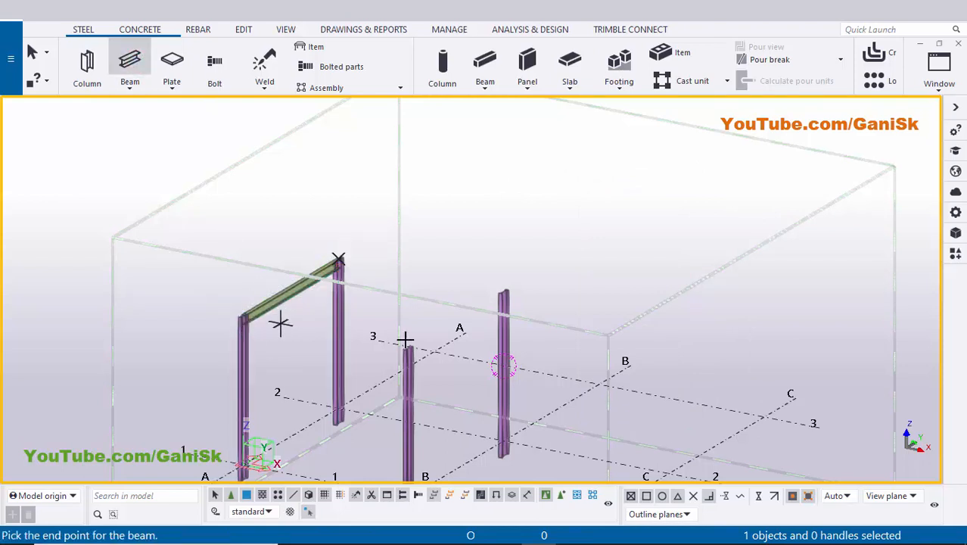
pyautogui.scroll(3, 401, 323)
pyautogui.scroll(1, 385, 321)
pyautogui.click(369, 321)
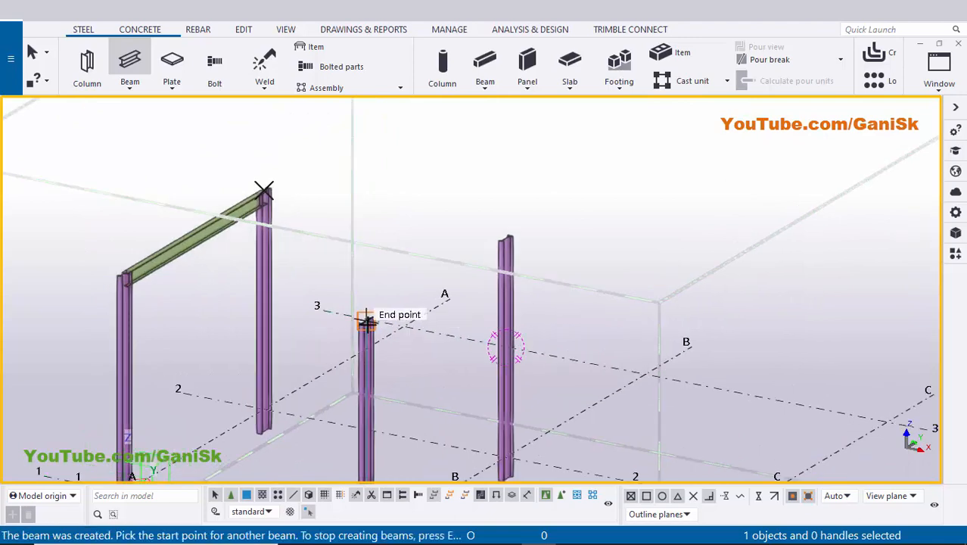
pyautogui.click(366, 320)
pyautogui.click(461, 276)
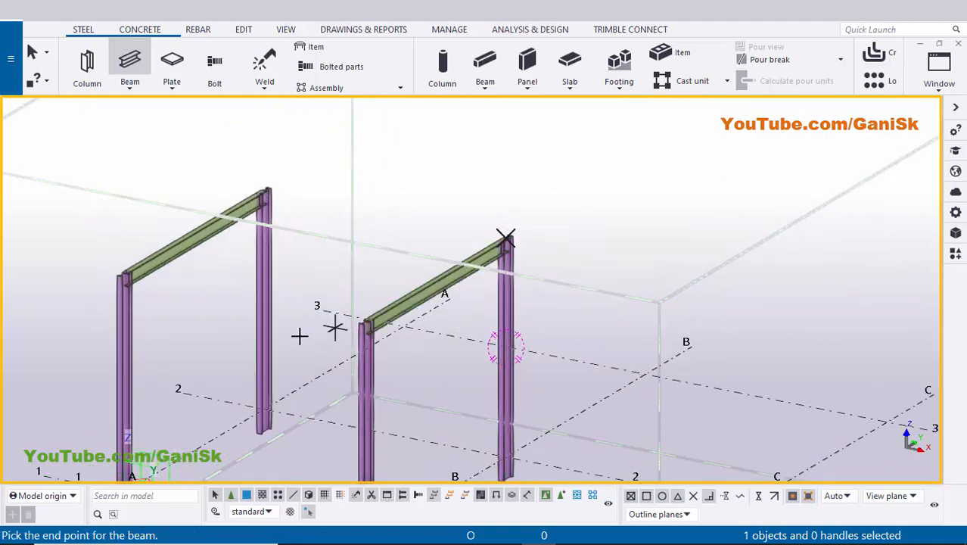
# - Close the top frame with steel beams from A1 to B1 and from A2 to B2, then end the beam command
pyautogui.scroll(2, 280, 306)
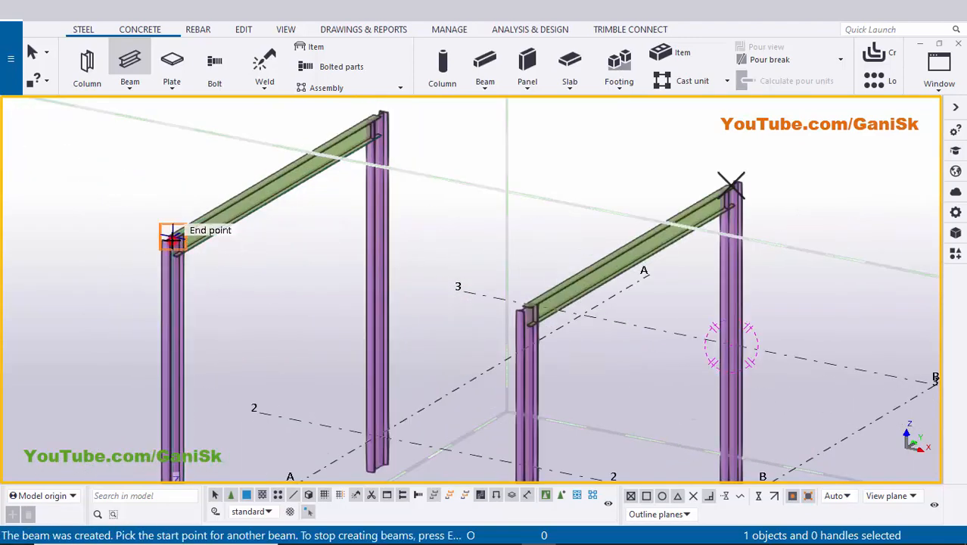
pyautogui.click(173, 236)
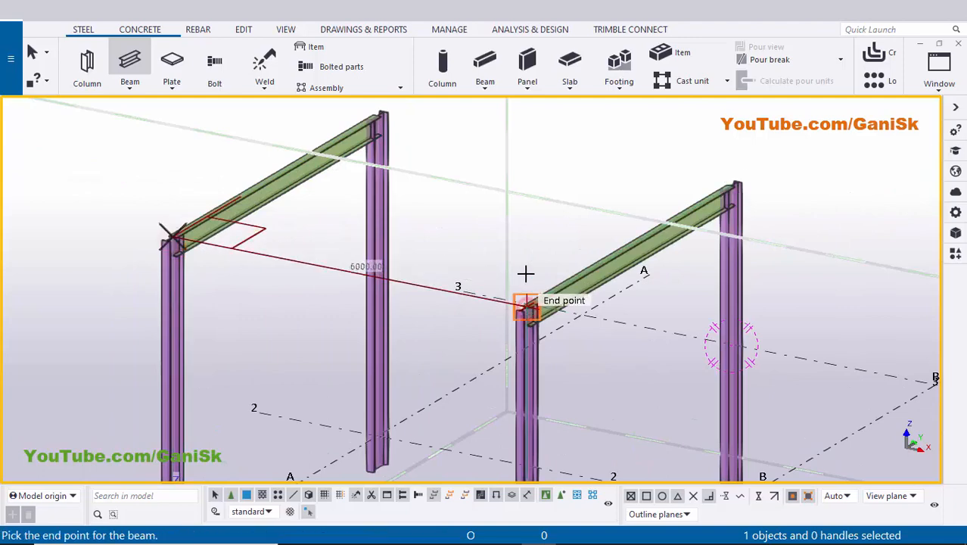
pyautogui.click(526, 304)
pyautogui.scroll(-1, 515, 225)
pyautogui.moveTo(497, 200); pyautogui.dragTo(474, 324, button='middle')
pyautogui.click(380, 256)
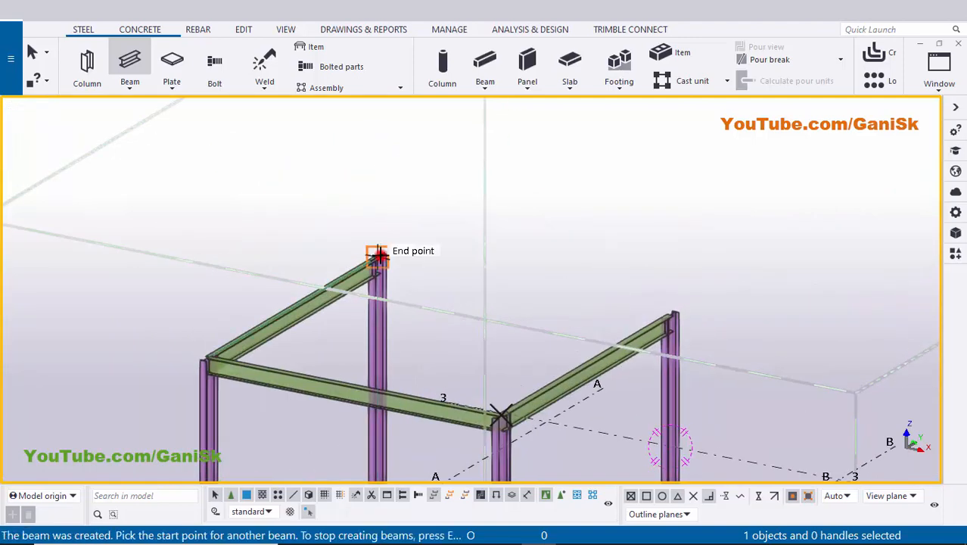
pyautogui.click(709, 258)
pyautogui.scroll(-1, 666, 220)
pyautogui.rightClick(684, 162)
pyautogui.click(711, 175)
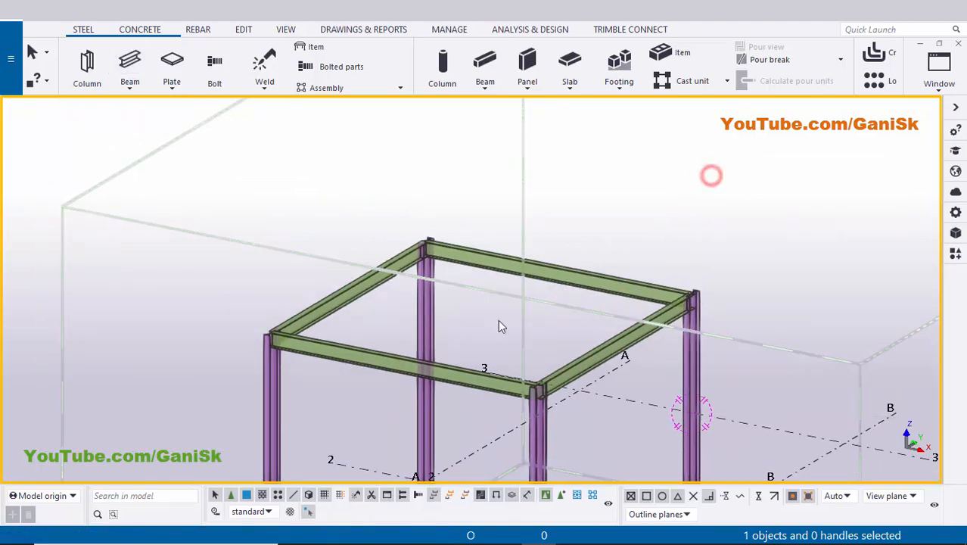
# - Add 2 dividing points on the line between the tops of columns A1 and B1
pyautogui.scroll(2, 498, 327)
pyautogui.scroll(1, 516, 341)
pyautogui.scroll(-1, 456, 325)
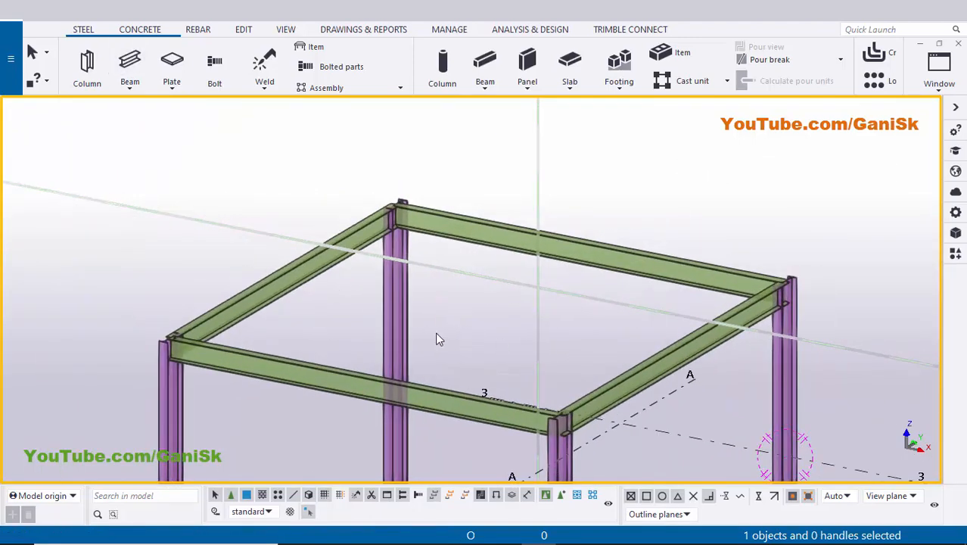
pyautogui.scroll(-3, 436, 333)
pyautogui.moveTo(391, 319); pyautogui.dragTo(424, 335, button='middle')
pyautogui.click(242, 29)
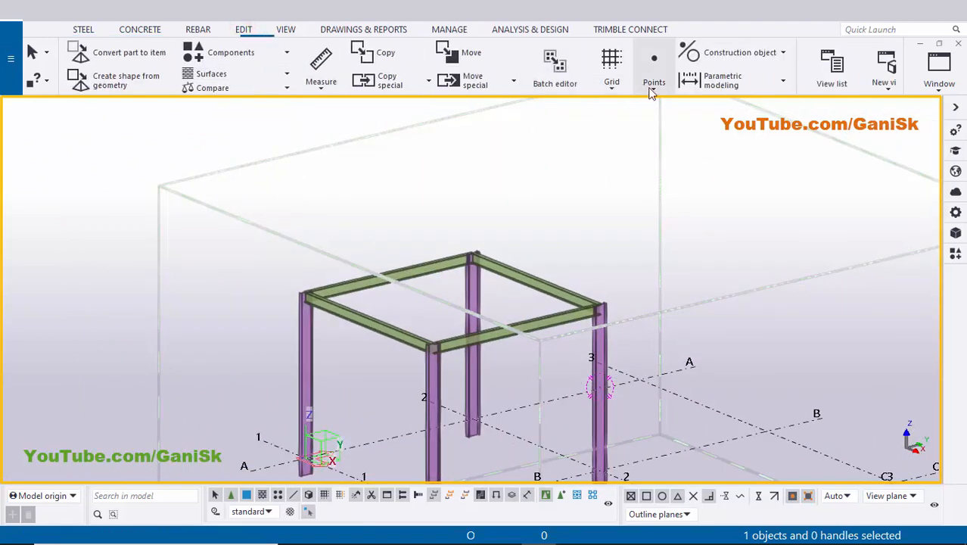
pyautogui.click(654, 87)
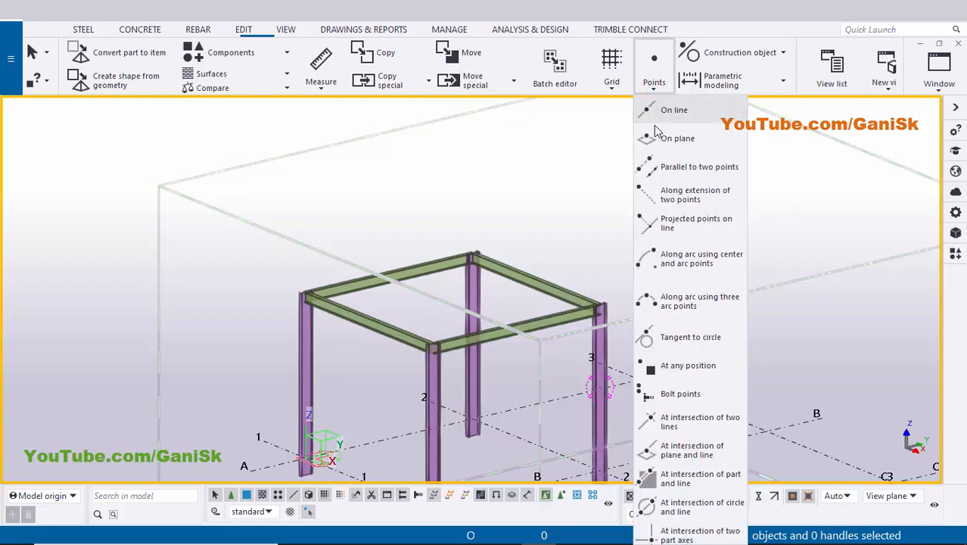
pyautogui.click(683, 114)
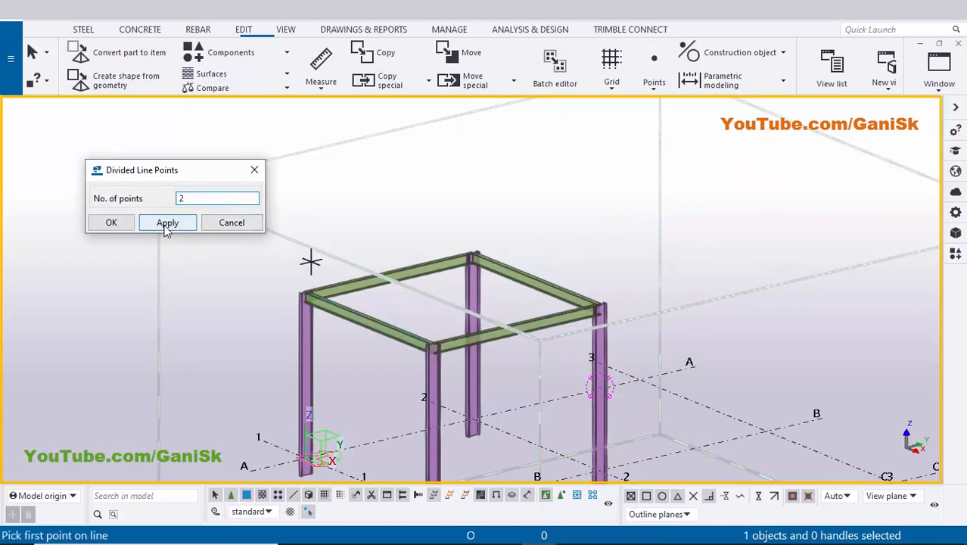
pyautogui.click(112, 225)
pyautogui.scroll(5, 300, 289)
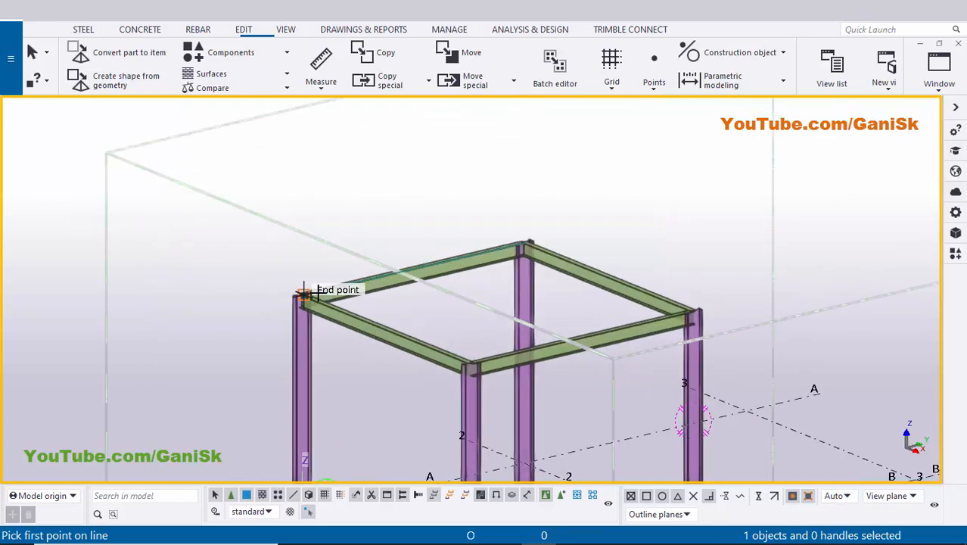
pyautogui.click(318, 301)
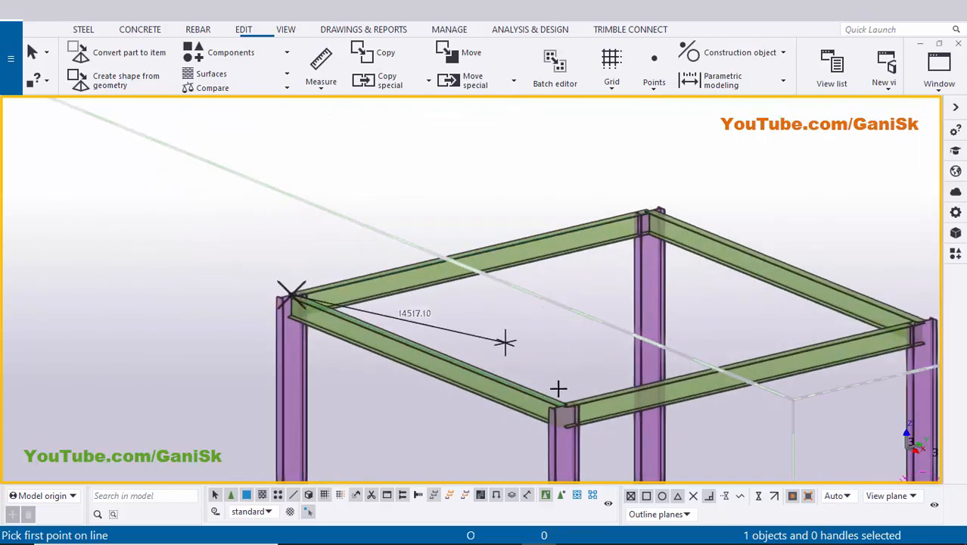
pyautogui.click(501, 374)
pyautogui.scroll(2, 389, 350)
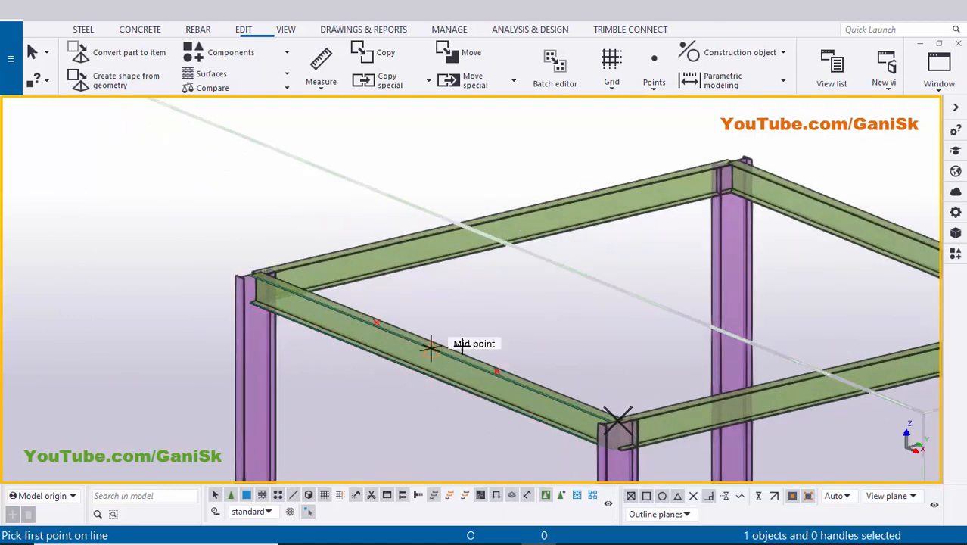
# - Copy the two dividing points from the A1–B1 beam to the opposite A2–B2 beam, using the column tops as reference points
pyautogui.press('v')
pyautogui.keyDown('ctrl'); pyautogui.moveTo(409, 296); pyautogui.dragTo(347, 334, button='middle'); pyautogui.keyUp('ctrl')
pyautogui.scroll(3, 386, 342)
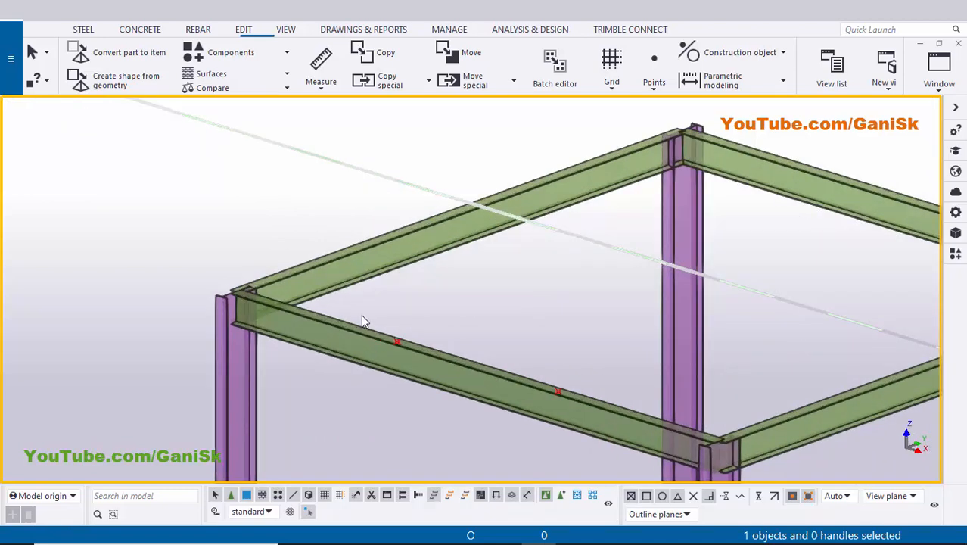
pyautogui.moveTo(361, 316); pyautogui.dragTo(637, 446)
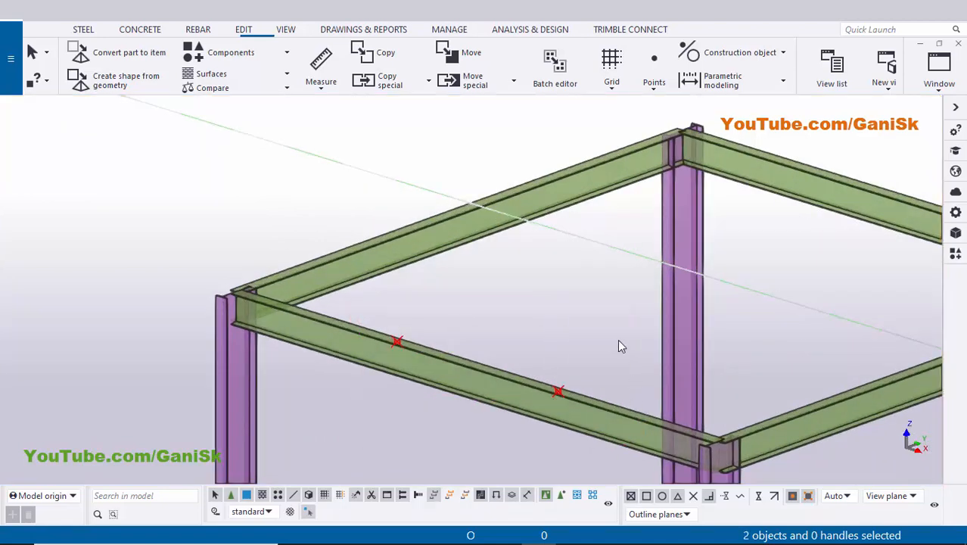
pyautogui.hotkey('ctrl', 'c')
pyautogui.click(236, 289)
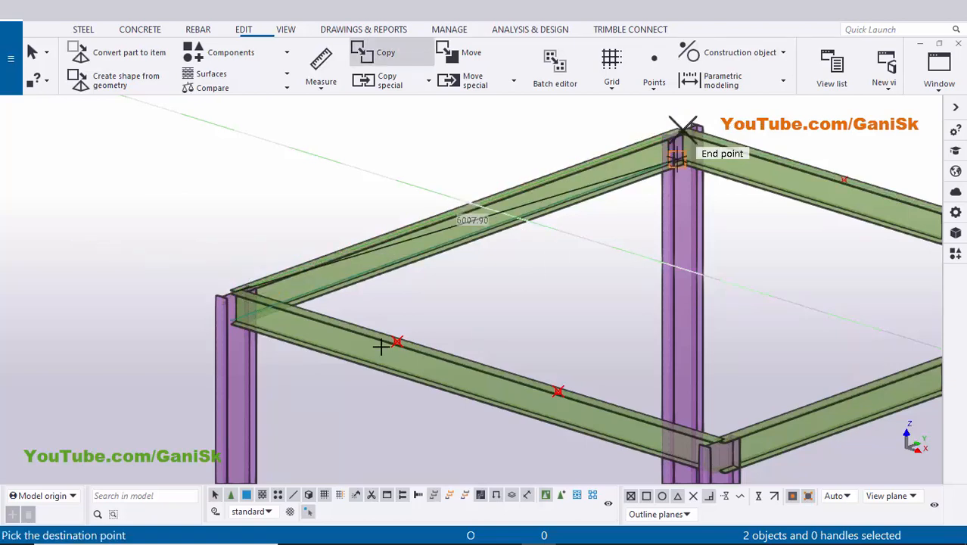
pyautogui.scroll(-1, 637, 219)
pyautogui.moveTo(638, 218); pyautogui.dragTo(605, 220, button='middle')
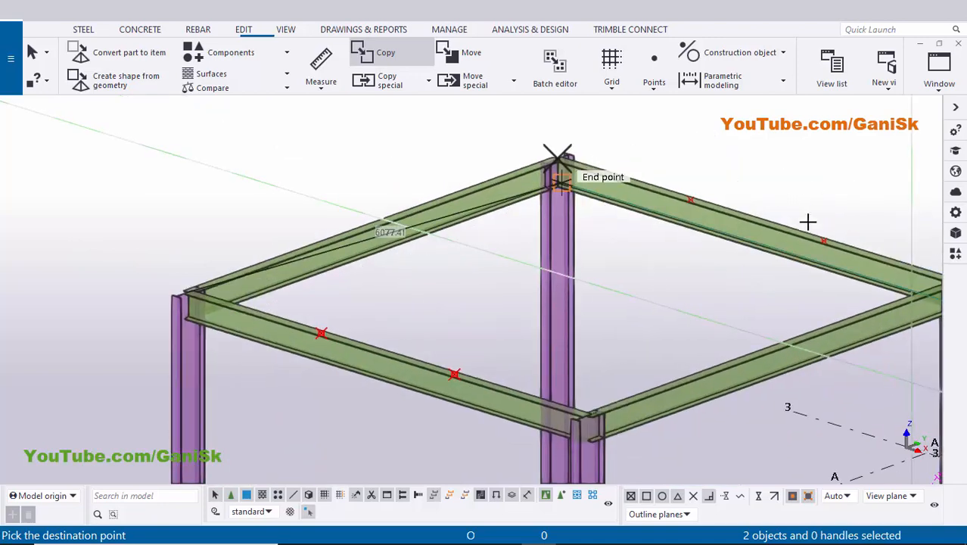
pyautogui.rightClick(776, 159)
pyautogui.click(799, 166)
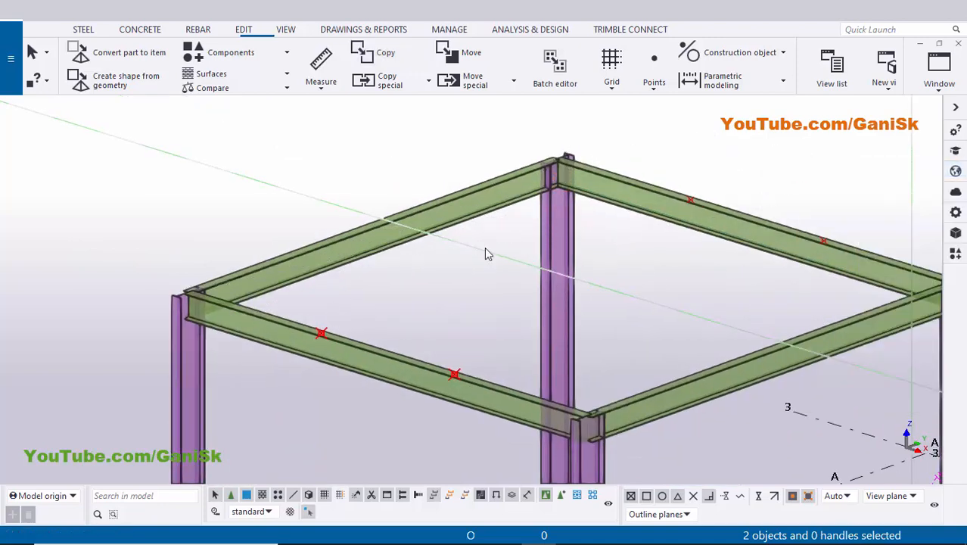
# - Create a secondary steel beam between the dividing points nearest grid line A on the two opposite beams
pyautogui.click(84, 32)
pyautogui.click(135, 56)
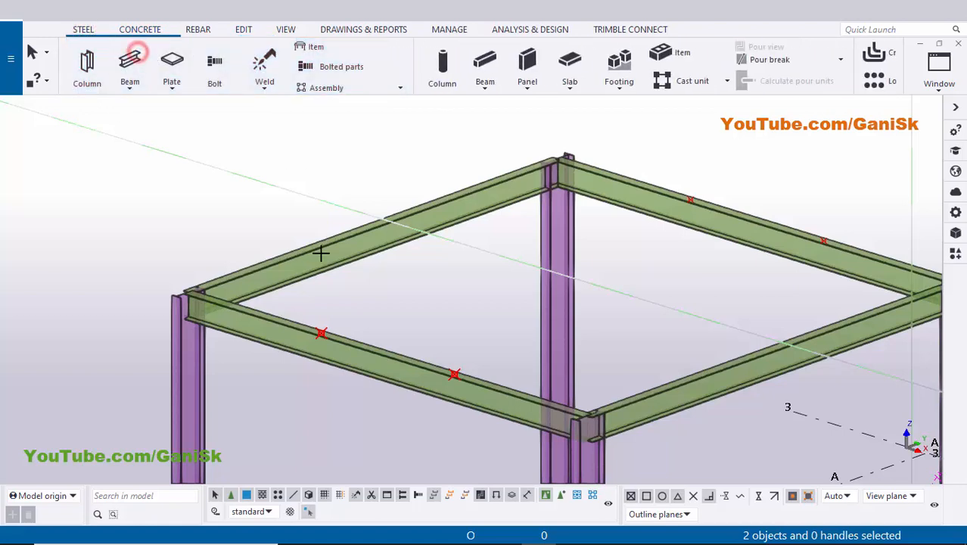
pyautogui.click(321, 333)
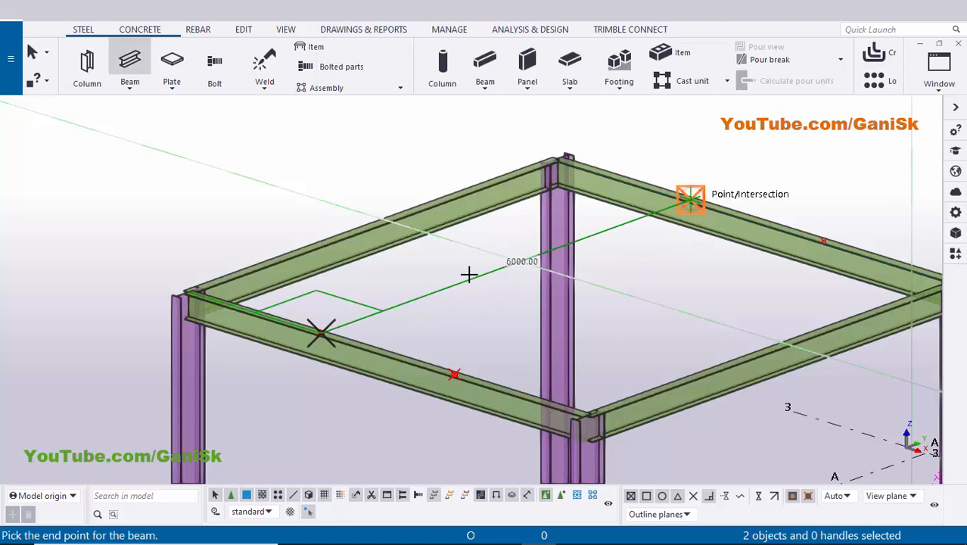
pyautogui.click(690, 198)
pyautogui.rightClick(679, 127)
pyautogui.click(698, 139)
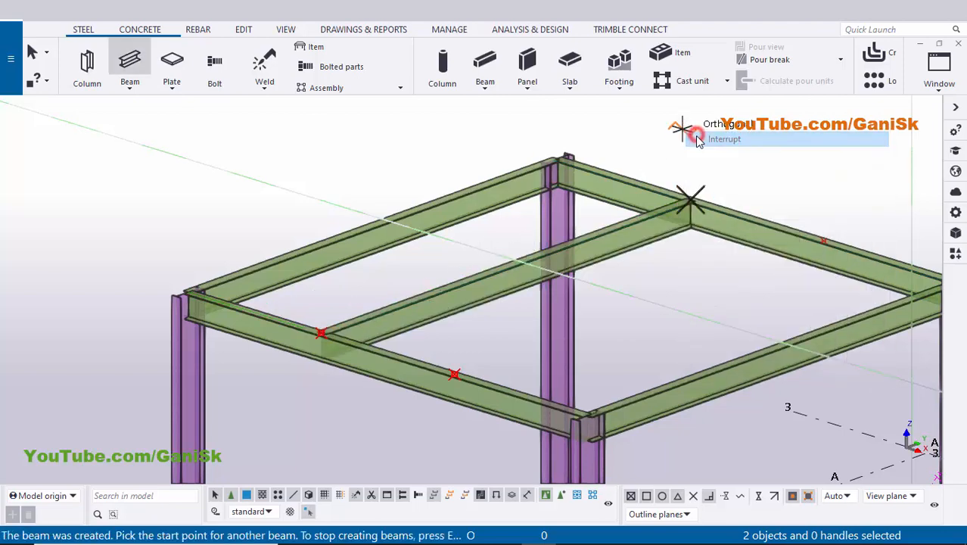
# - Change the secondary beam's profile to ISMB250 and apply the modification
pyautogui.scroll(6, 601, 250)
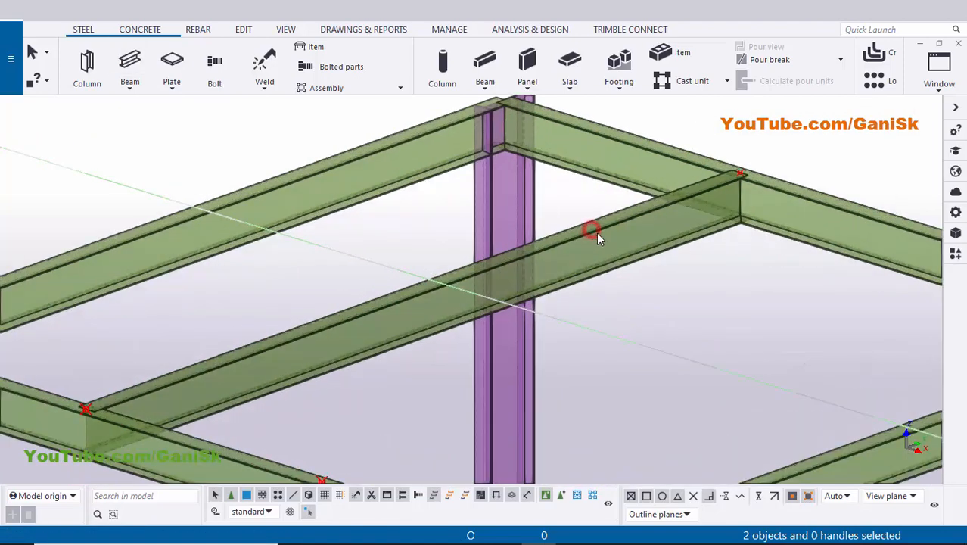
pyautogui.doubleClick(591, 230)
pyautogui.click(914, 201)
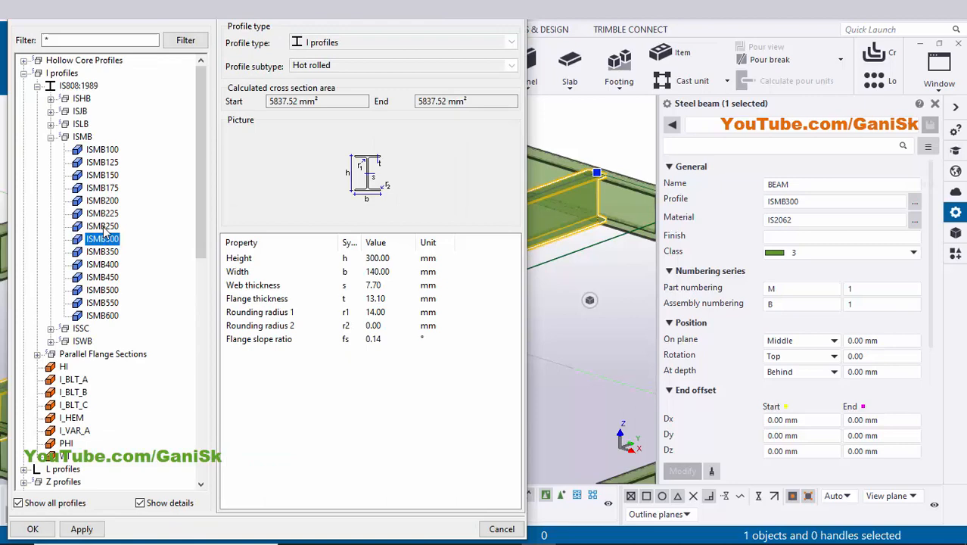
pyautogui.click(103, 226)
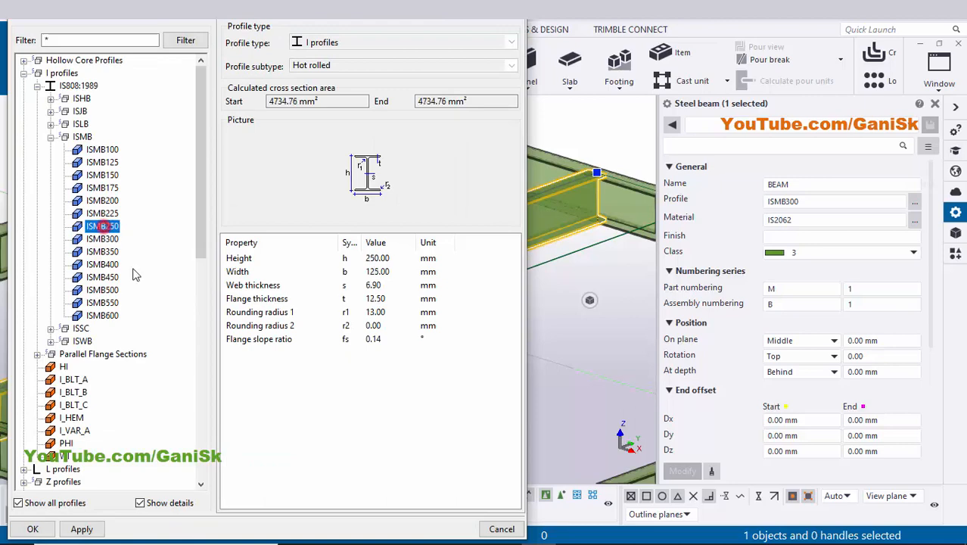
pyautogui.click(80, 529)
pyautogui.click(33, 529)
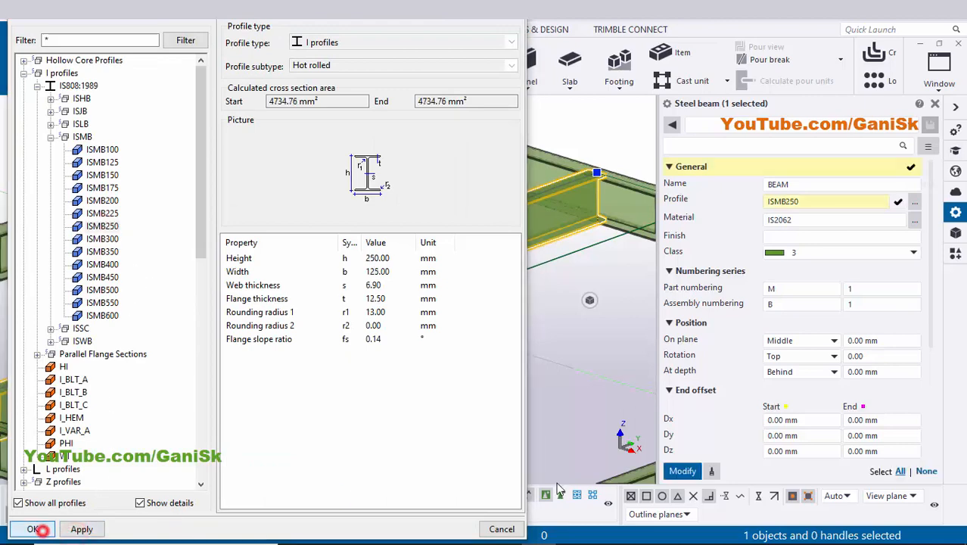
pyautogui.click(681, 470)
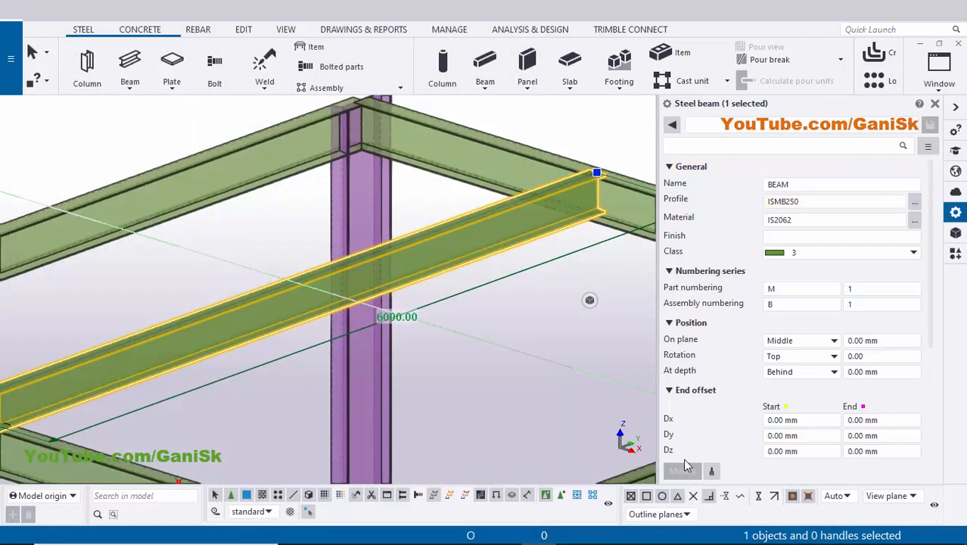
# - Change the ISMB250 secondary beam's class to 2, apply the modification and close its properties
pyautogui.scroll(-2, 521, 330)
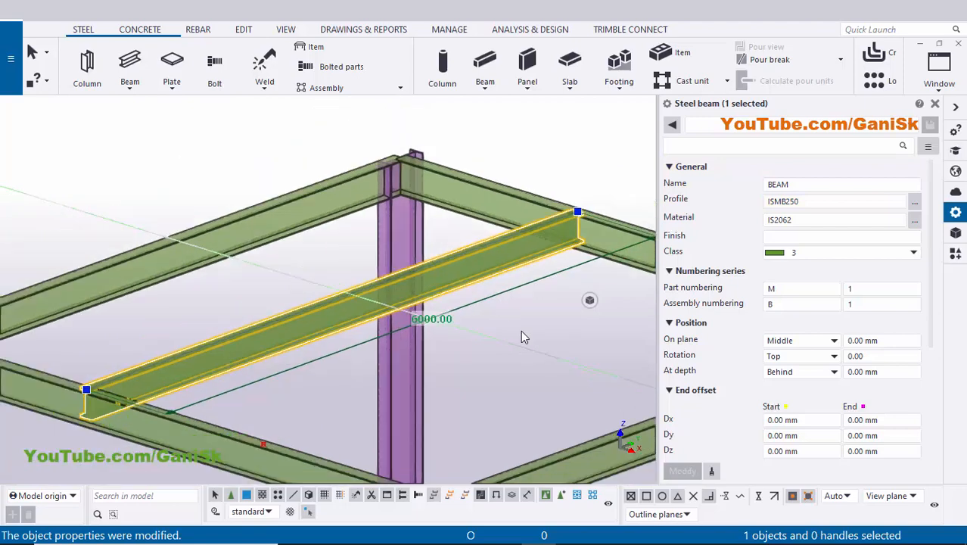
pyautogui.click(787, 253)
pyautogui.click(785, 294)
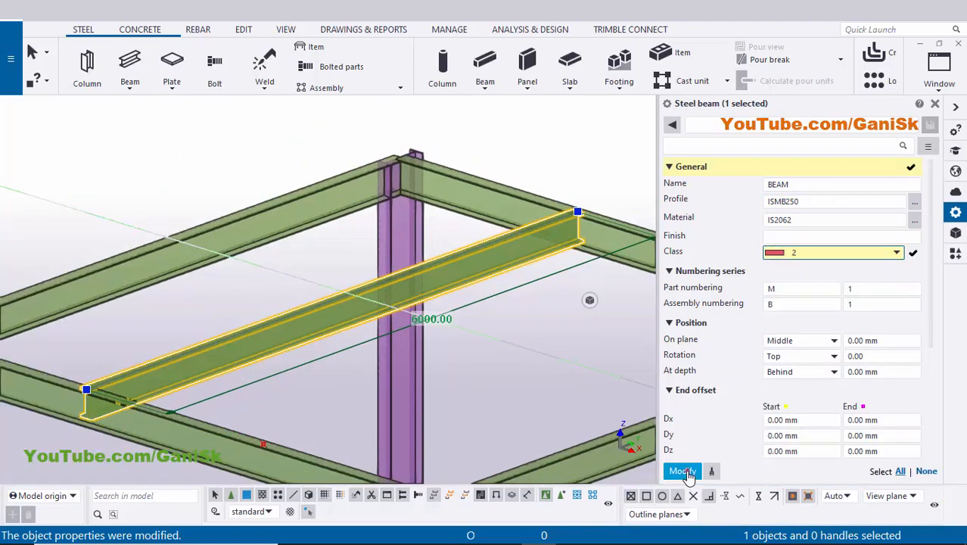
pyautogui.click(681, 469)
pyautogui.click(933, 107)
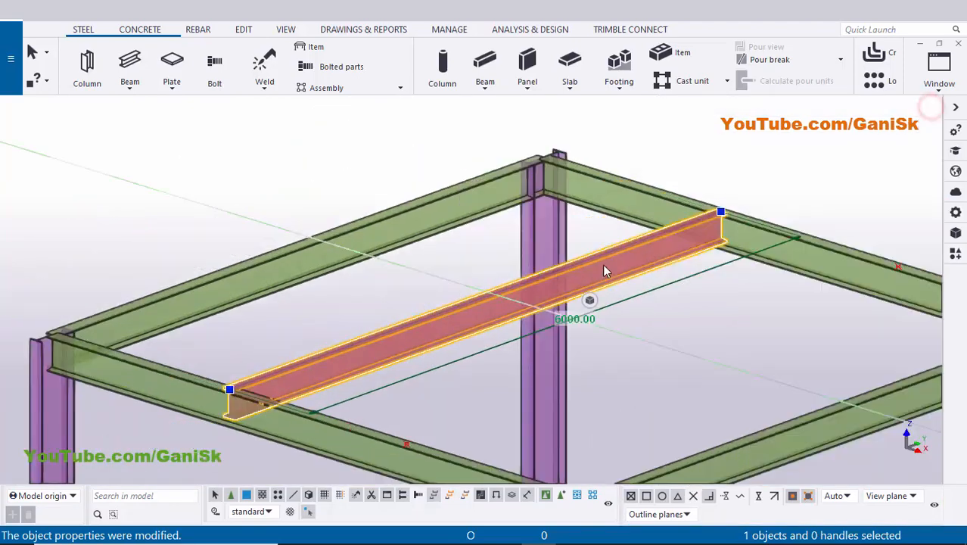
# - Create a second secondary steel beam between the dividing points nearest grid line B on the two opposite beams
pyautogui.scroll(-2, 492, 324)
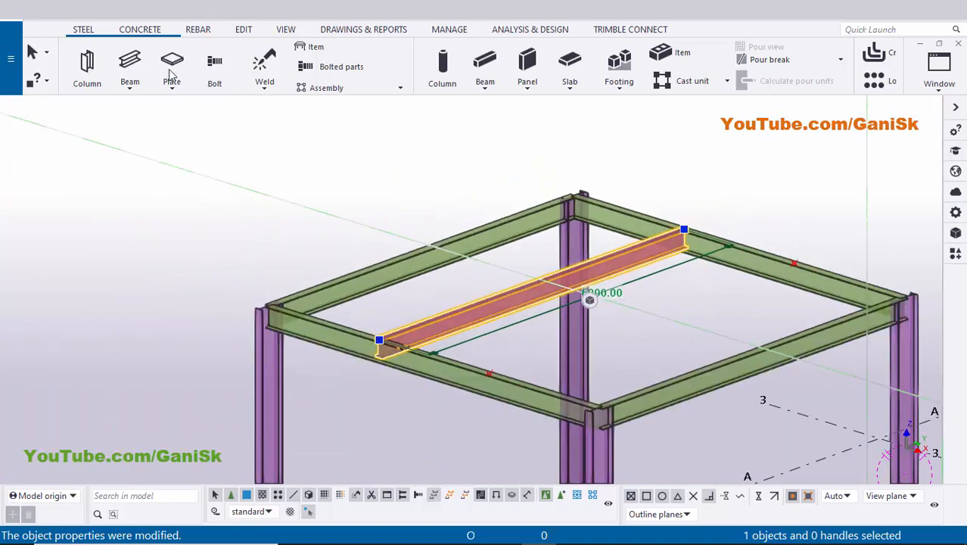
pyautogui.click(129, 60)
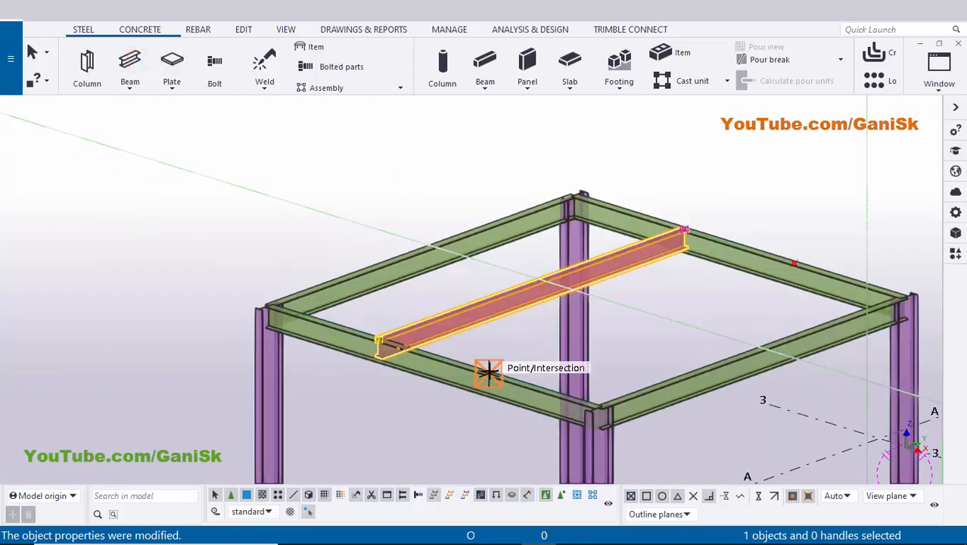
pyautogui.click(488, 370)
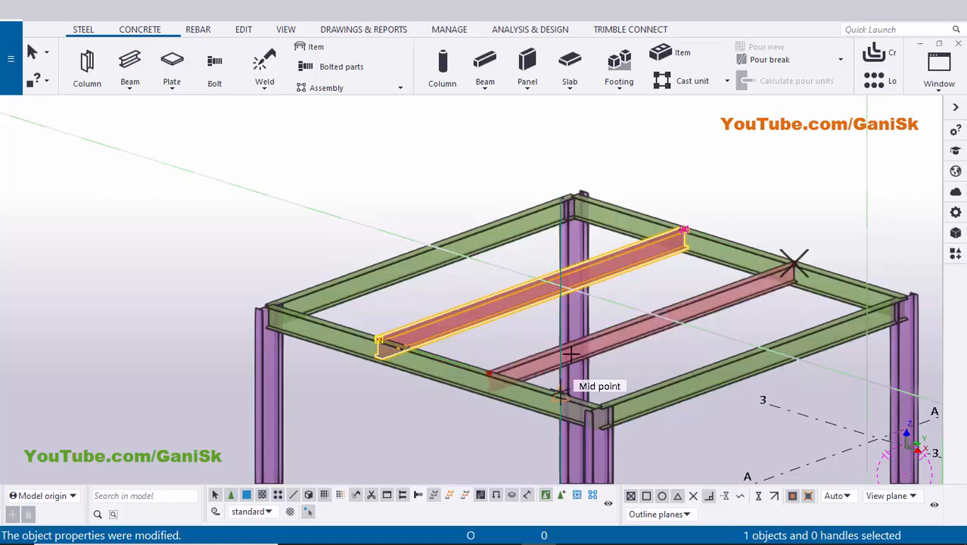
pyautogui.rightClick(792, 158)
pyautogui.click(803, 166)
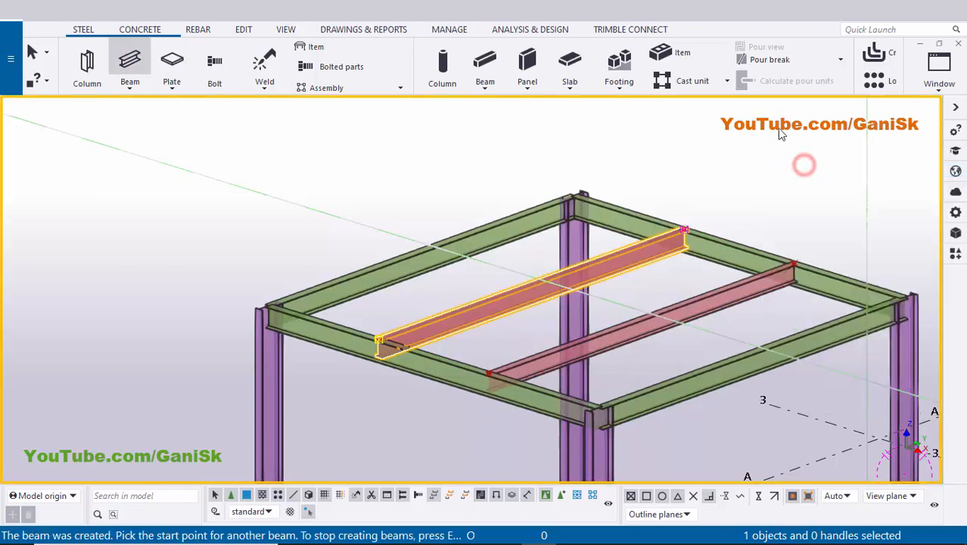
pyautogui.rightClick(758, 129)
pyautogui.click(803, 207)
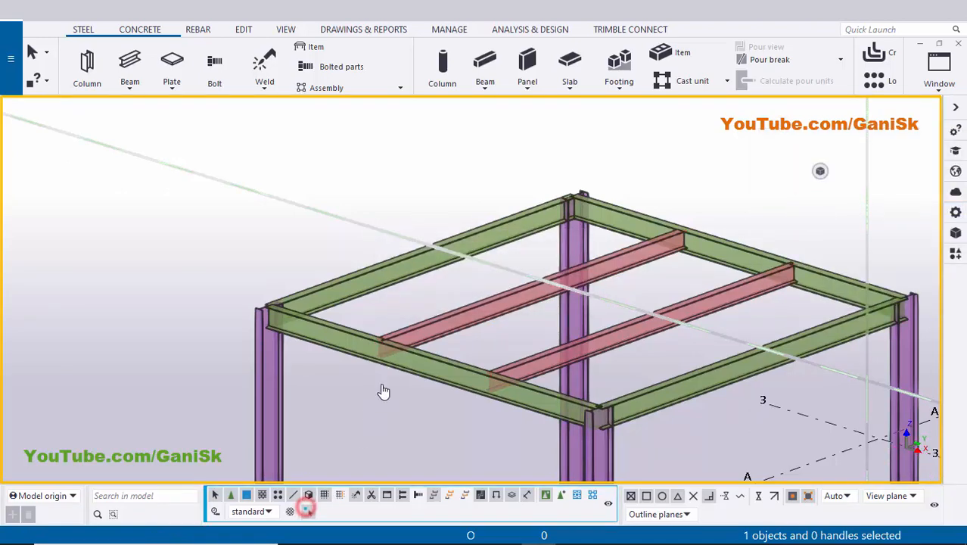
# - Find component 186 and apply the Column with stiffeners (186) connection between column A1 and the A1–B1 beam
pyautogui.moveTo(380, 363); pyautogui.dragTo(395, 326, button='middle')
pyautogui.scroll(2, 395, 326)
pyautogui.scroll(2, 325, 296)
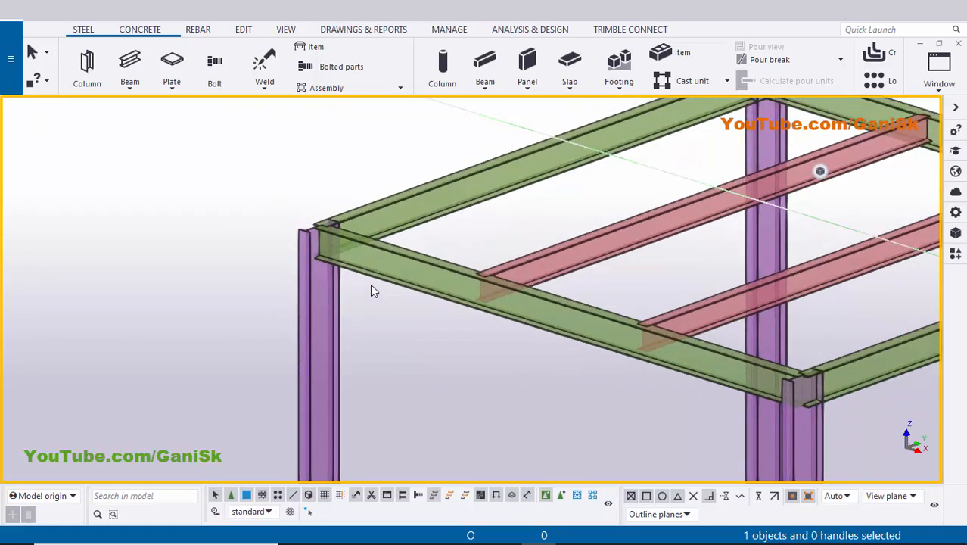
pyautogui.hotkey('ctrl', 'f')
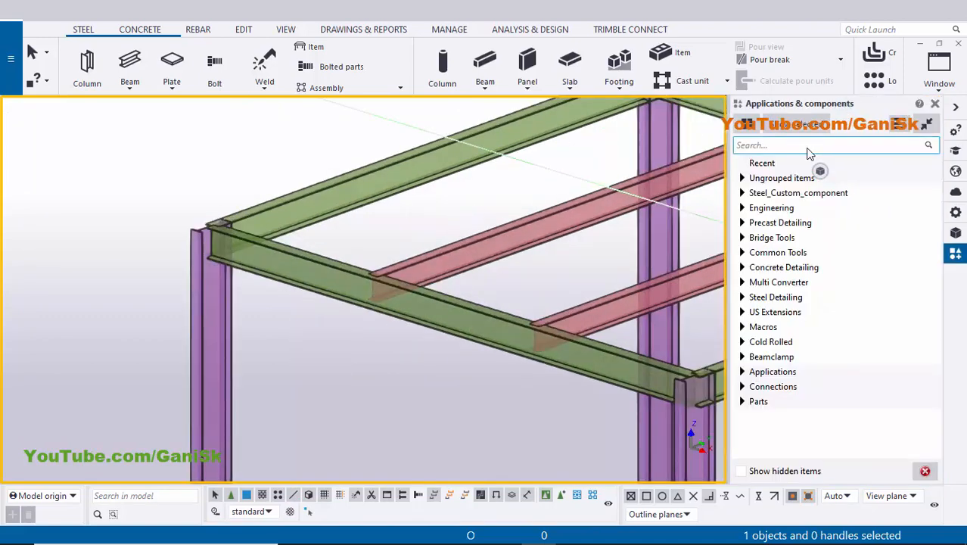
pyautogui.click(808, 147)
pyautogui.write('186')
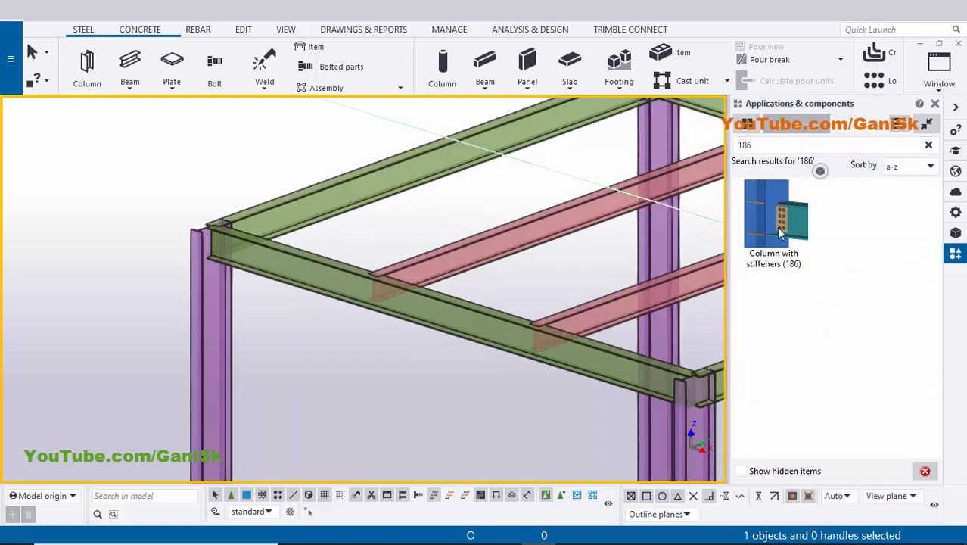
pyautogui.click(773, 246)
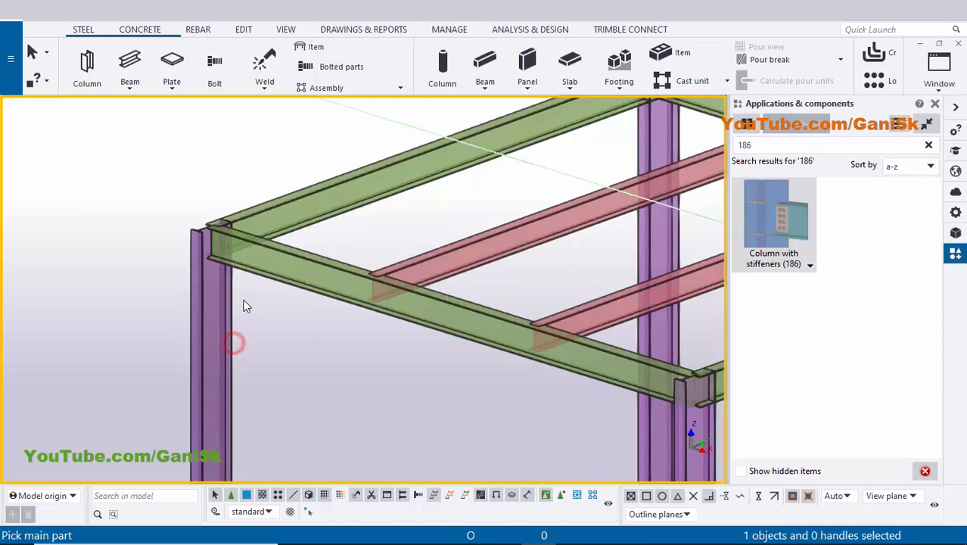
pyautogui.click(278, 276)
pyautogui.click(278, 275)
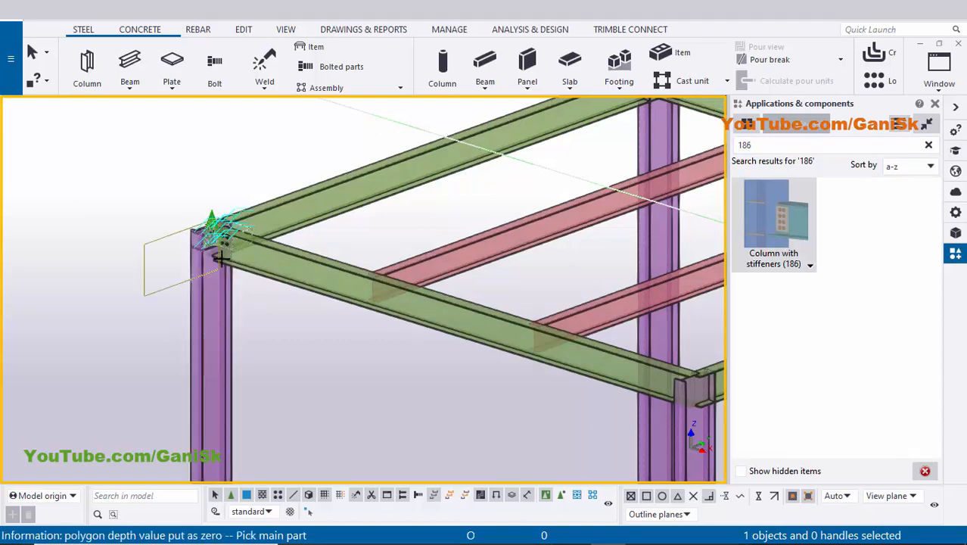
# - End the connection command, fit the work area to the entire model and close the component catalog
pyautogui.scroll(5, 212, 227)
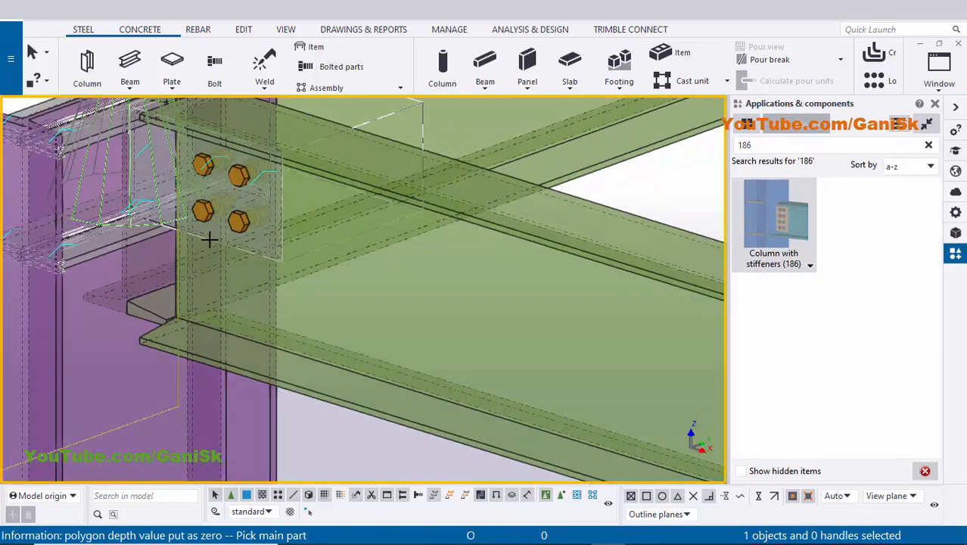
pyautogui.scroll(-4, 146, 225)
pyautogui.scroll(-2, 146, 224)
pyautogui.rightClick(85, 153)
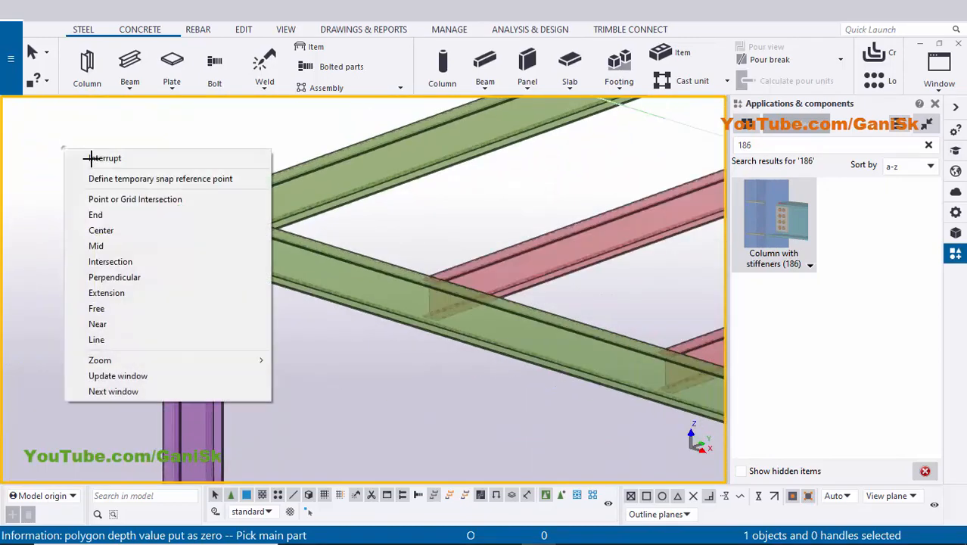
pyautogui.click(117, 155)
pyautogui.rightClick(108, 140)
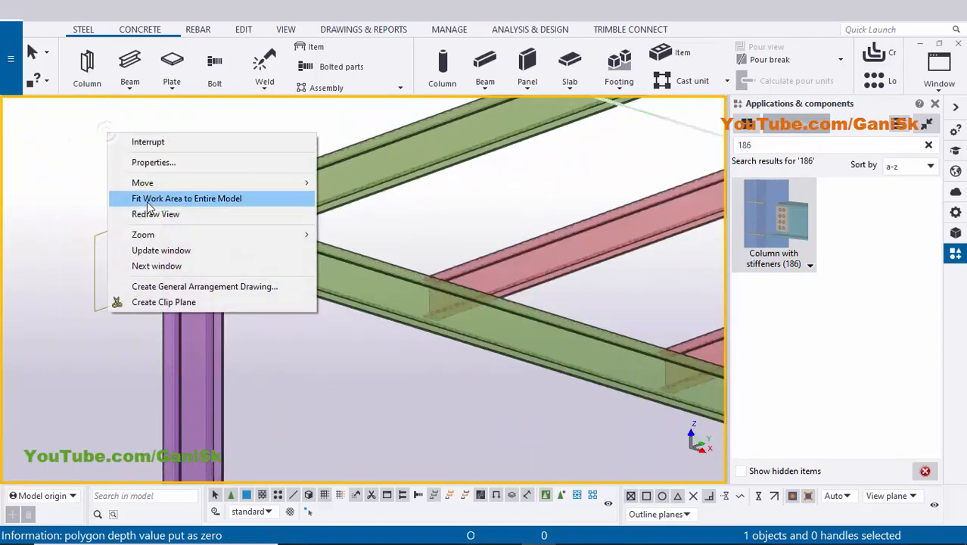
pyautogui.click(159, 198)
pyautogui.scroll(2, 220, 221)
pyautogui.scroll(-2, 220, 221)
pyautogui.scroll(-5, 220, 221)
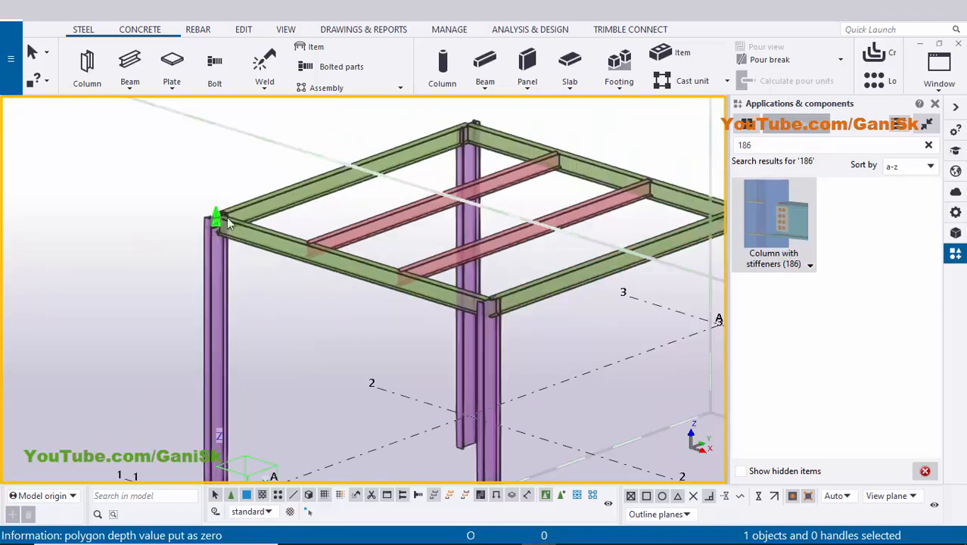
pyautogui.click(935, 108)
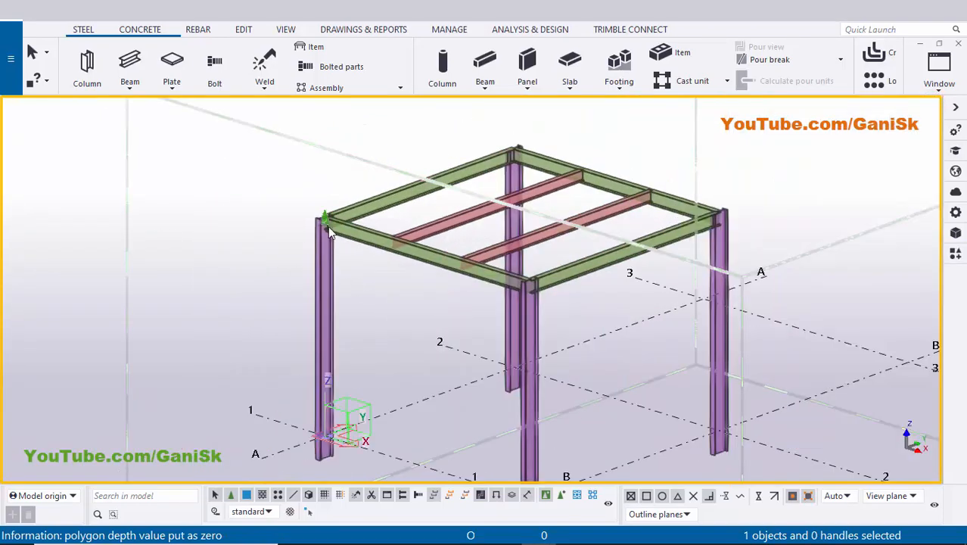
# - Show the parts in solid rendering and examine the bolted connection at the top of column A1 from inside the frame
pyautogui.scroll(5, 327, 226)
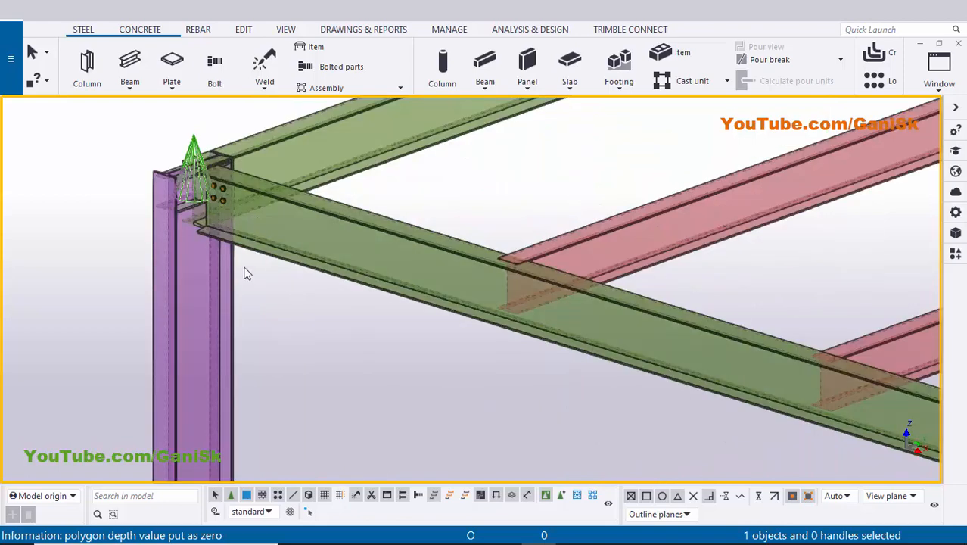
pyautogui.scroll(-3, 120, 214)
pyautogui.rightClick(119, 205)
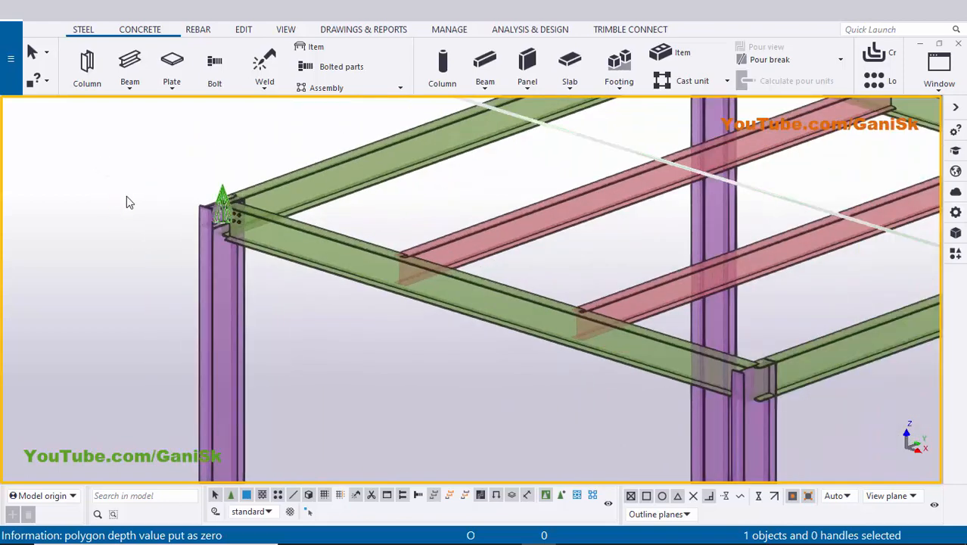
pyautogui.click(152, 252)
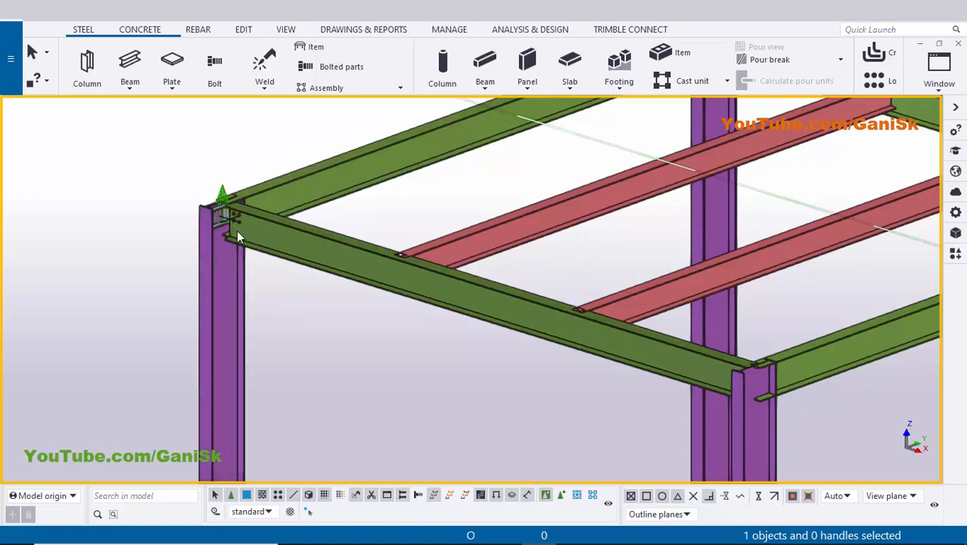
pyautogui.keyDown('ctrl'); pyautogui.moveTo(237, 230); pyautogui.dragTo(231, 212, button='middle'); pyautogui.keyUp('ctrl')
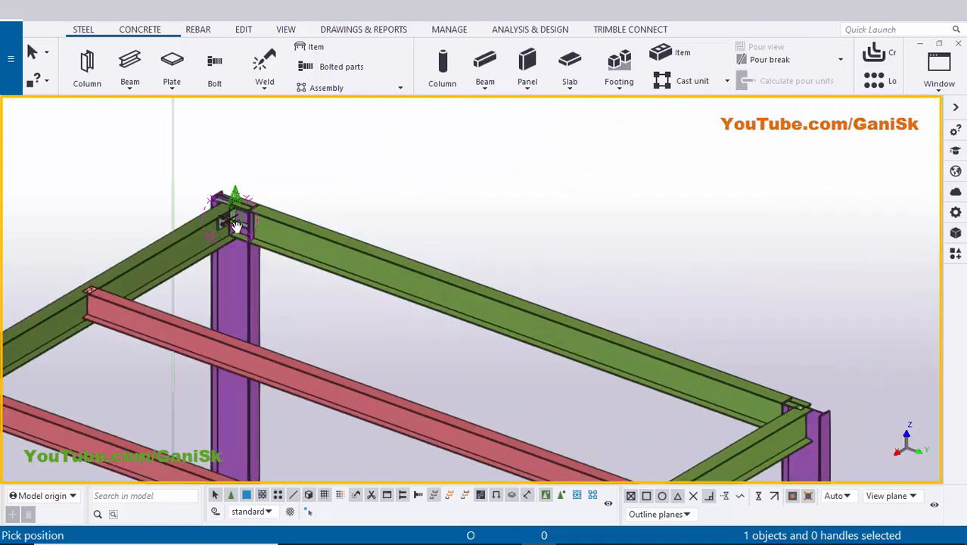
pyautogui.scroll(3, 235, 213)
pyautogui.scroll(2, 236, 214)
pyautogui.rightClick(432, 134)
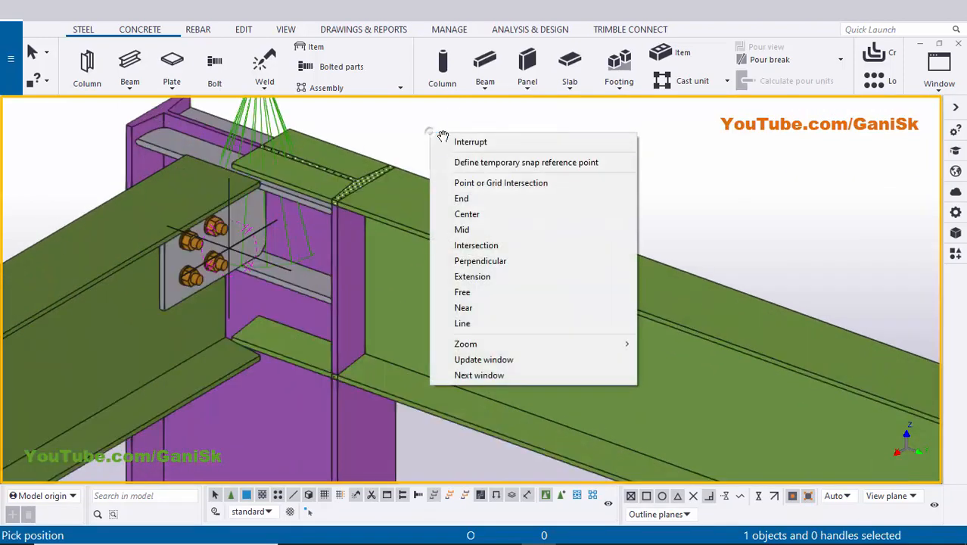
pyautogui.click(484, 142)
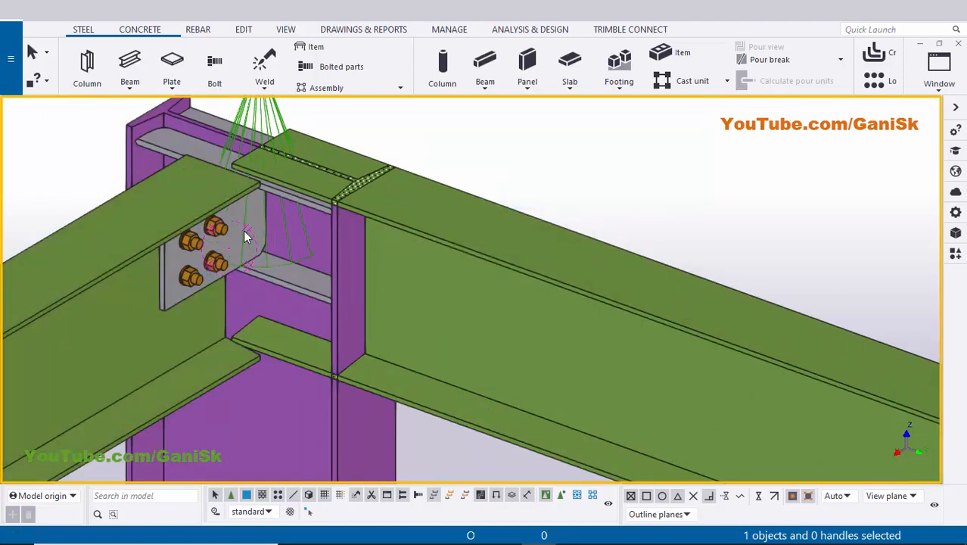
# - Open the column A1 connection's plate settings and set the tab plate's upper and lower corners to no chamfer
pyautogui.doubleClick(305, 250)
pyautogui.click(138, 76)
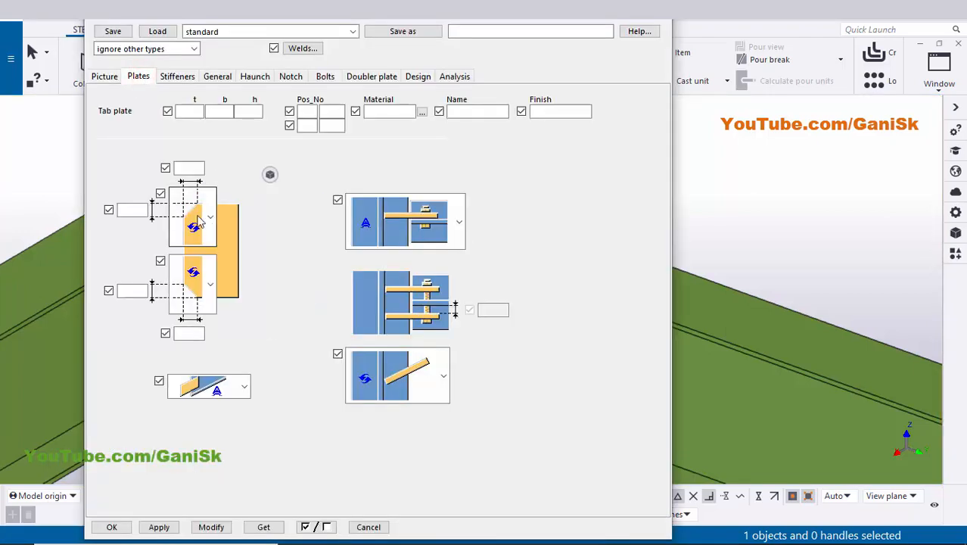
pyautogui.click(202, 219)
pyautogui.click(193, 108)
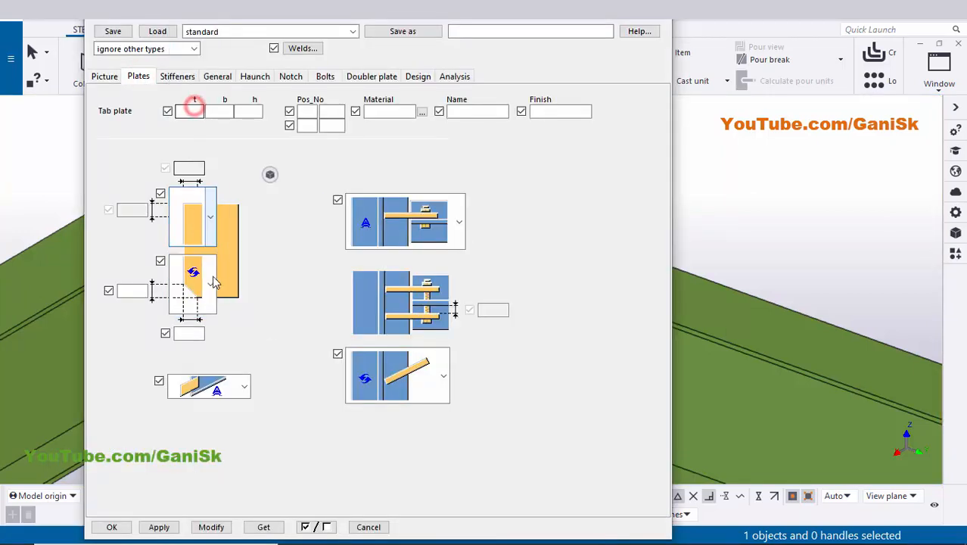
pyautogui.click(212, 282)
pyautogui.click(192, 79)
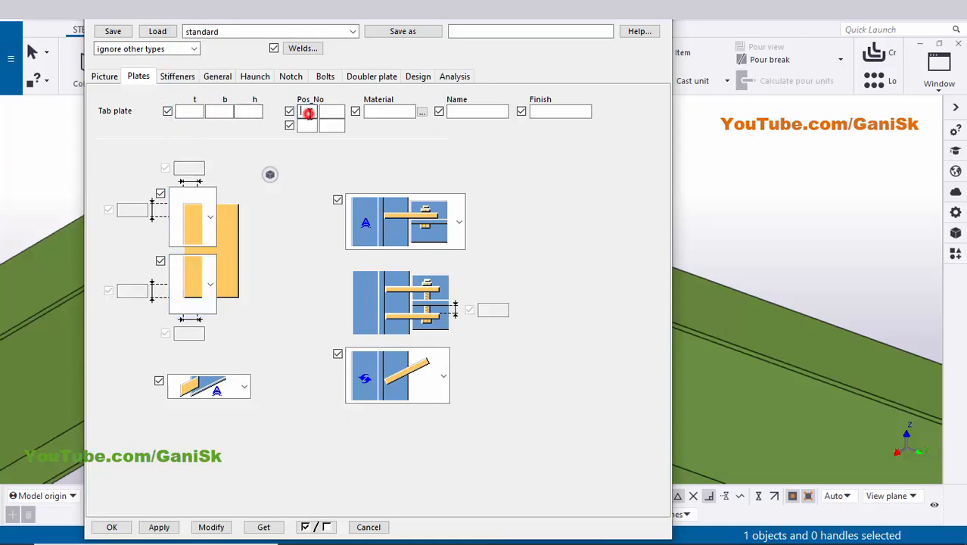
# - Set the tab plate's position number prefix to p and apply the settings to the connection
pyautogui.click(308, 113)
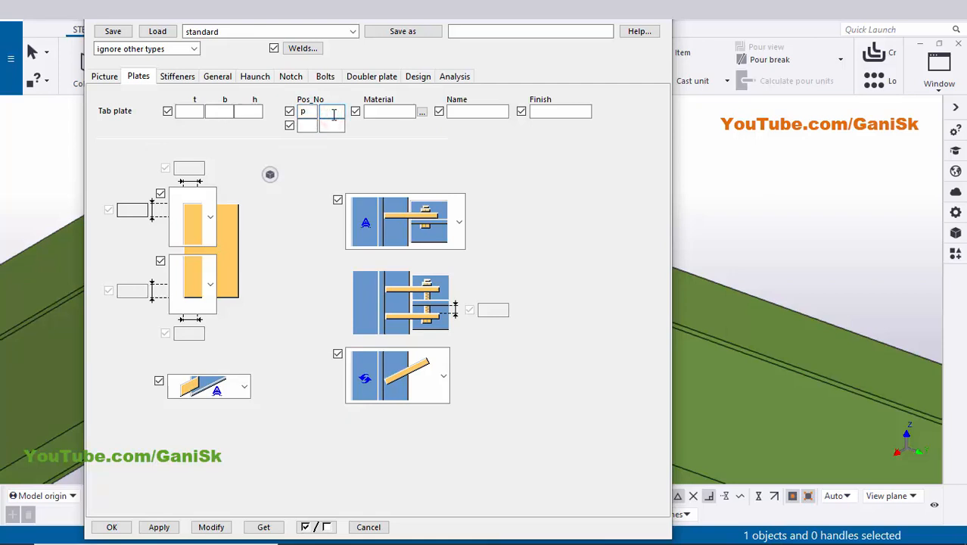
pyautogui.click(209, 529)
pyautogui.click(158, 528)
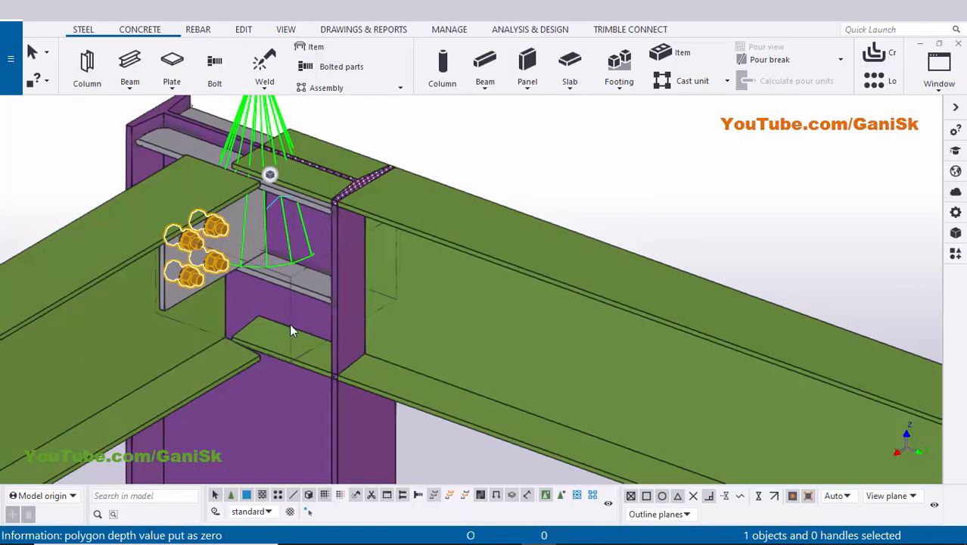
# - Set the part numbering prefix of the ISMB300 A1–B1 beam to p and apply the modification
pyautogui.scroll(-5, 289, 323)
pyautogui.scroll(3, 311, 307)
pyautogui.moveTo(237, 366); pyautogui.dragTo(320, 333, button='middle')
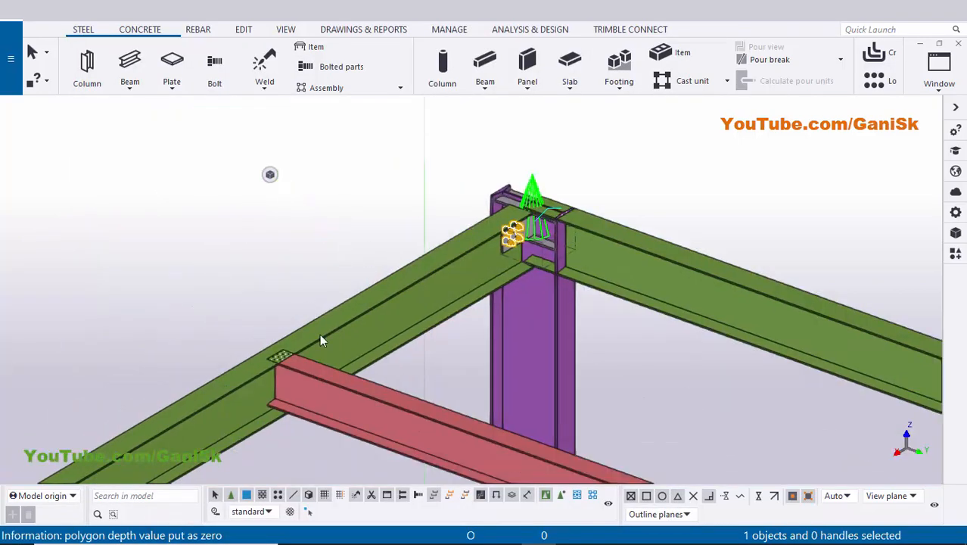
pyautogui.doubleClick(328, 327)
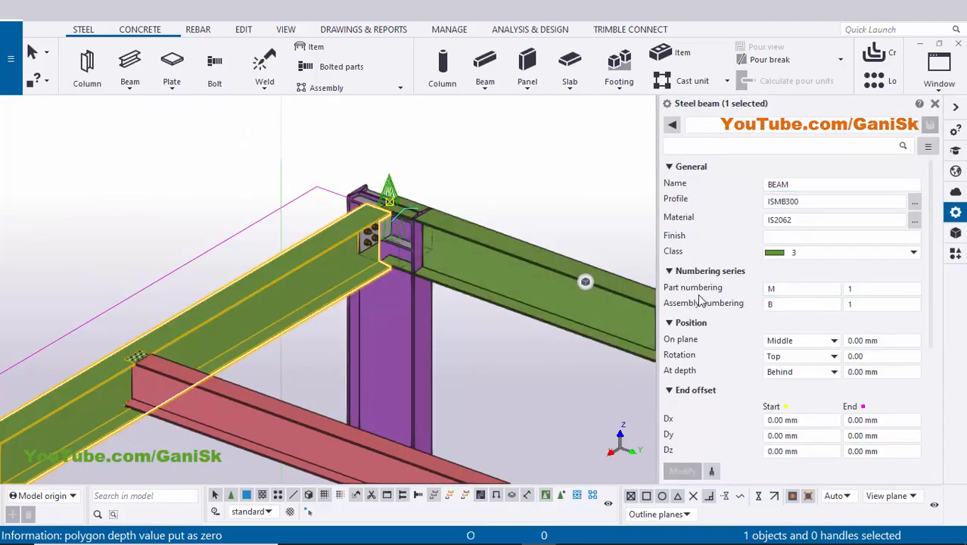
pyautogui.click(782, 288)
pyautogui.doubleClick(786, 288)
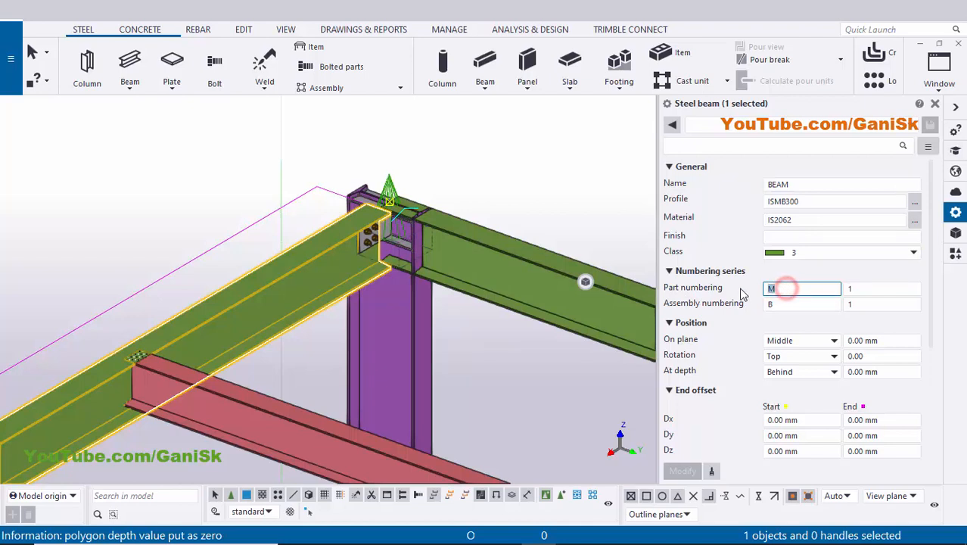
pyautogui.write('p')
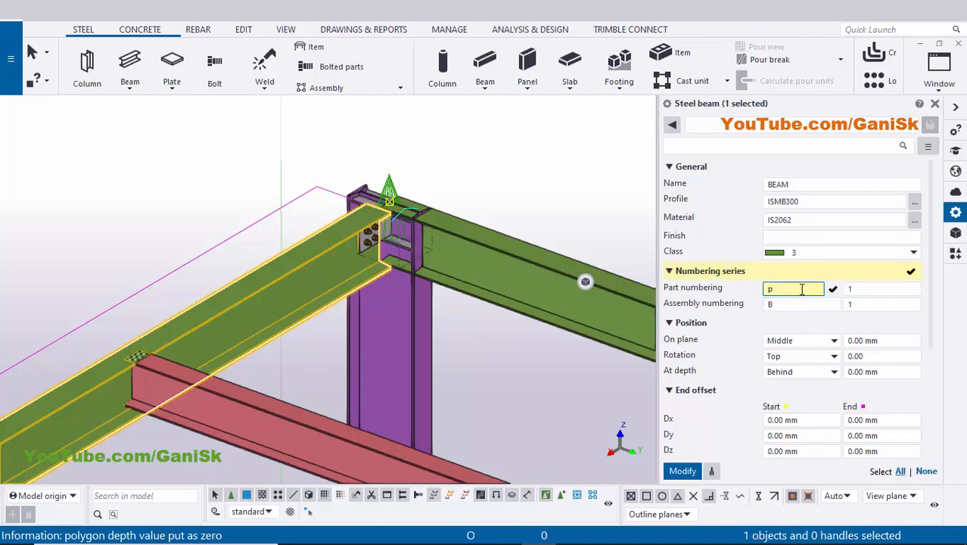
pyautogui.click(868, 289)
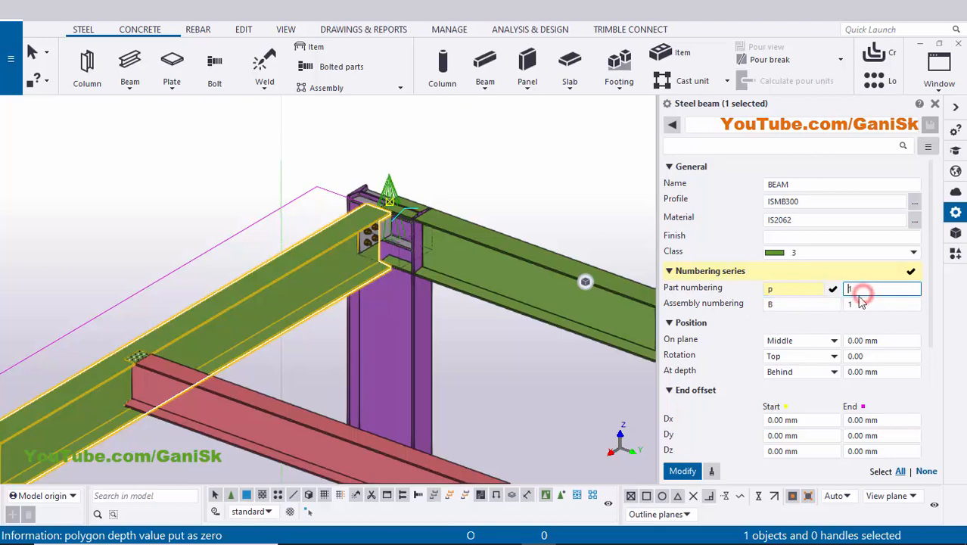
pyautogui.click(682, 471)
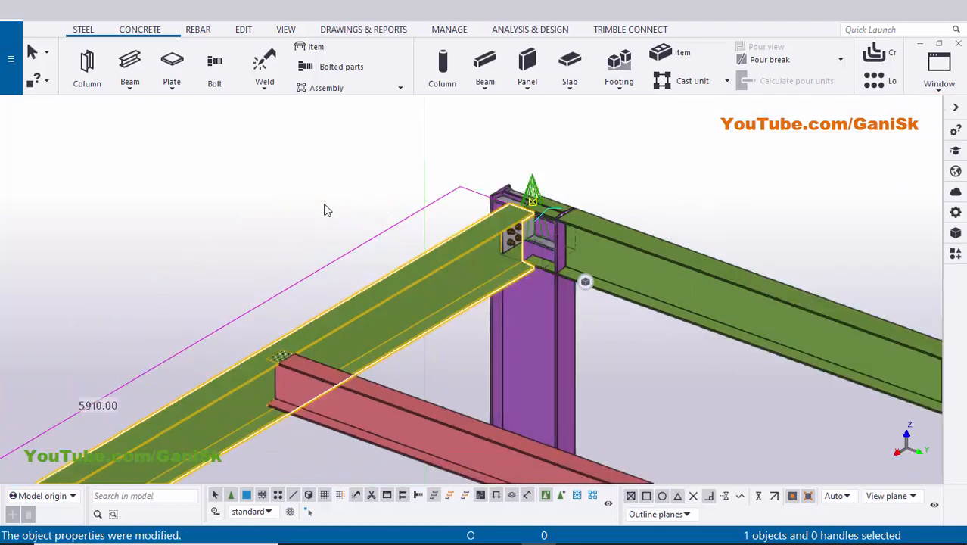
# - Clear the selection of the A1–B1 beam and redraw the view
pyautogui.click(313, 202)
pyautogui.click(291, 164)
pyautogui.rightClick(293, 171)
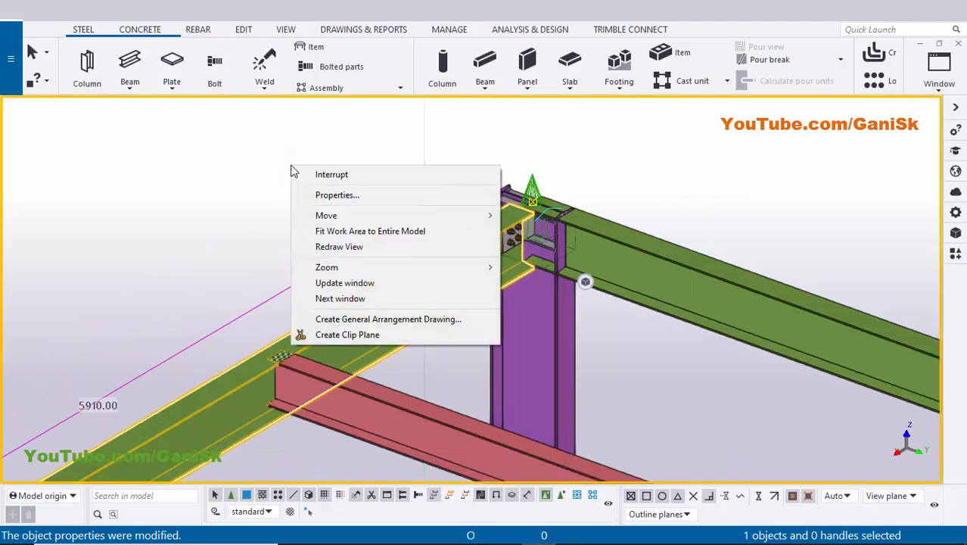
pyautogui.click(325, 248)
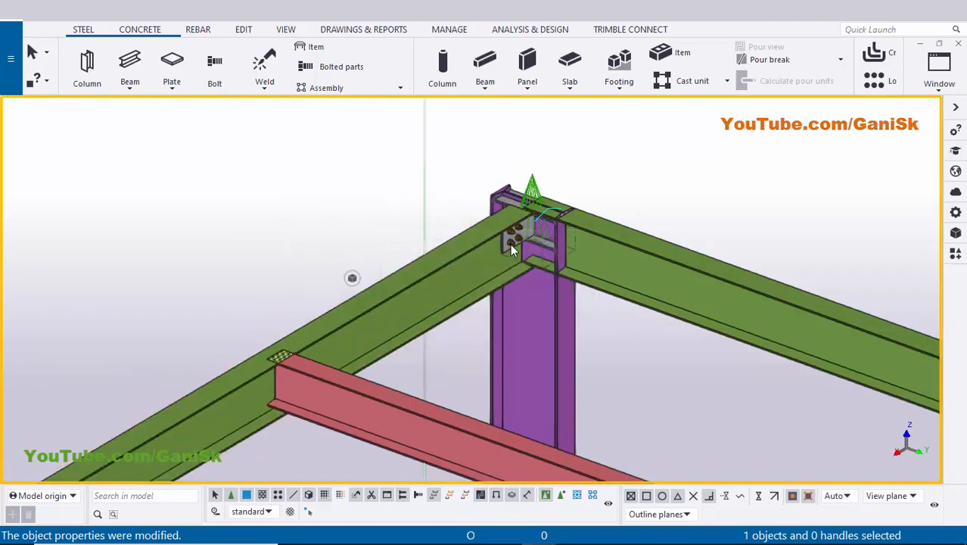
# - Add a Column with stiffeners (186) connection between the column and beam at the other end of the A1–B1 beam, and redraw the view
pyautogui.scroll(-6, 509, 243)
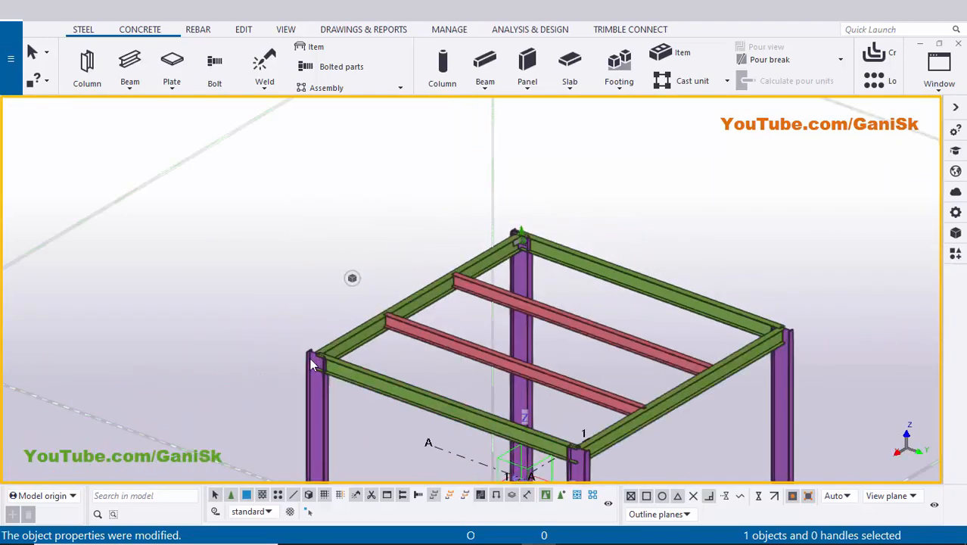
pyautogui.hotkey('ctrl', 'f')
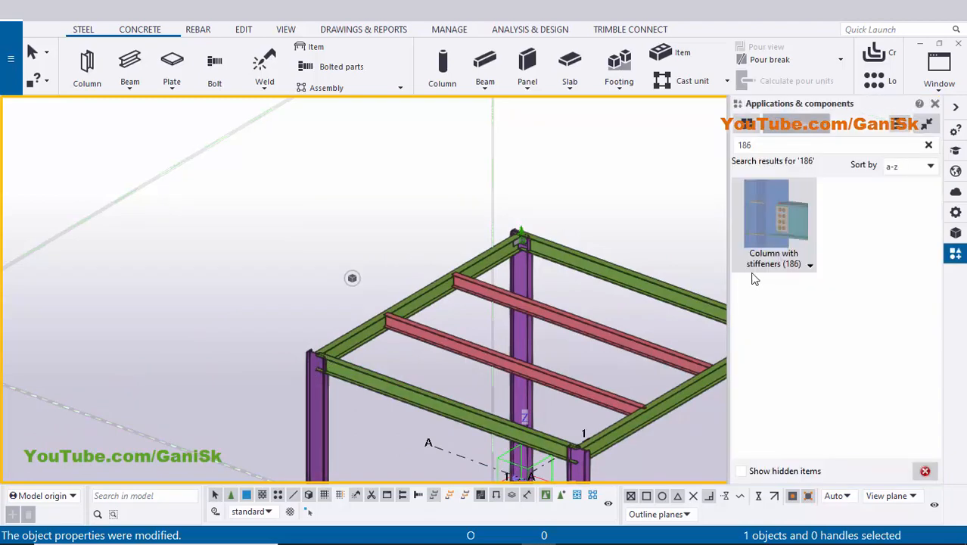
pyautogui.click(782, 238)
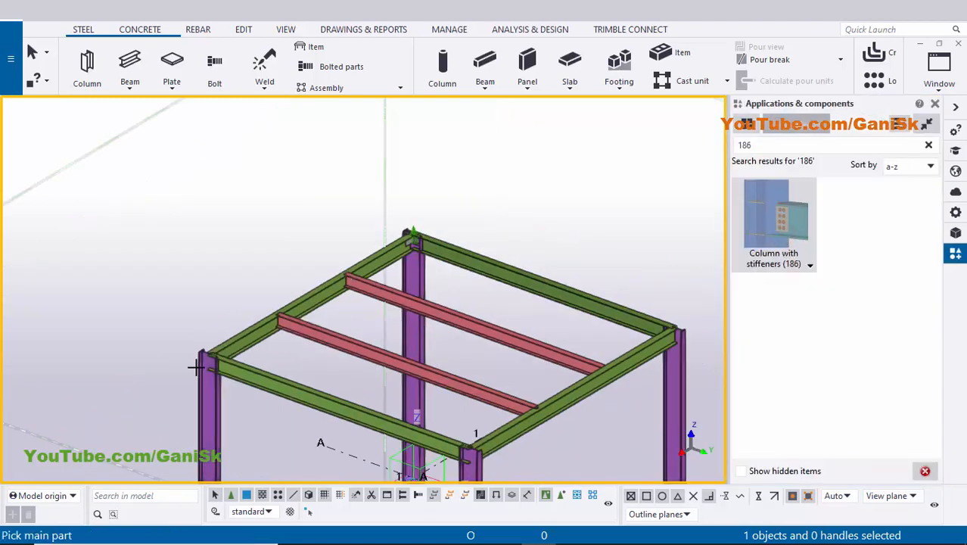
pyautogui.click(242, 340)
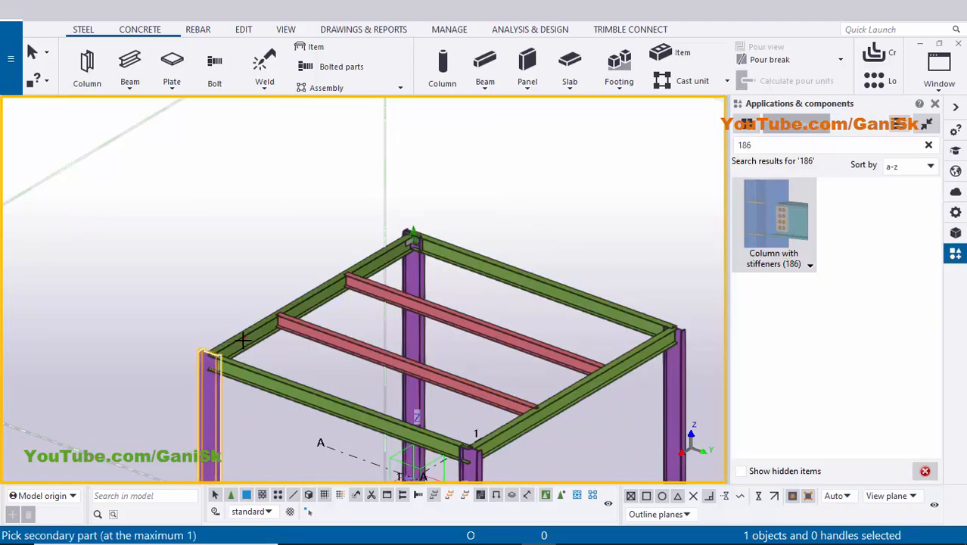
pyautogui.middleClick(242, 340)
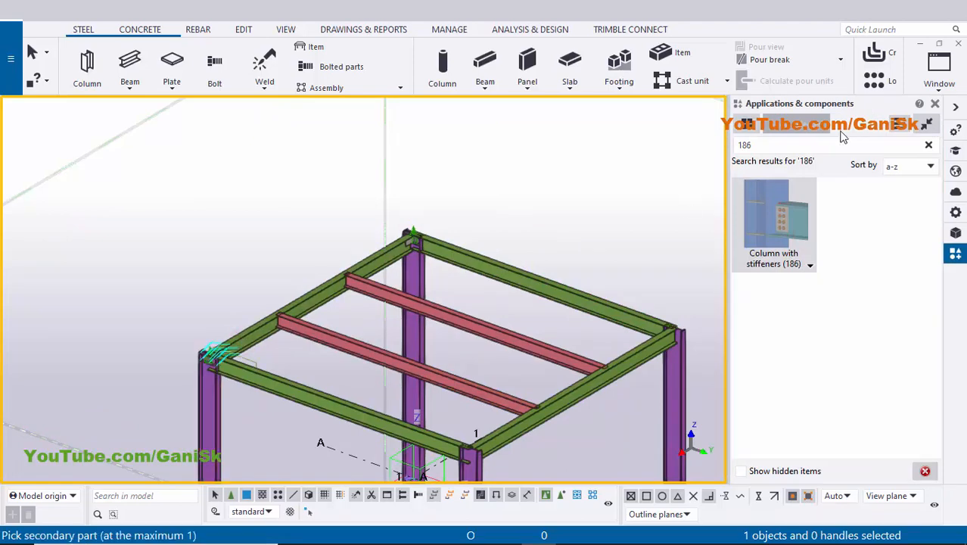
pyautogui.click(934, 106)
pyautogui.rightClick(376, 168)
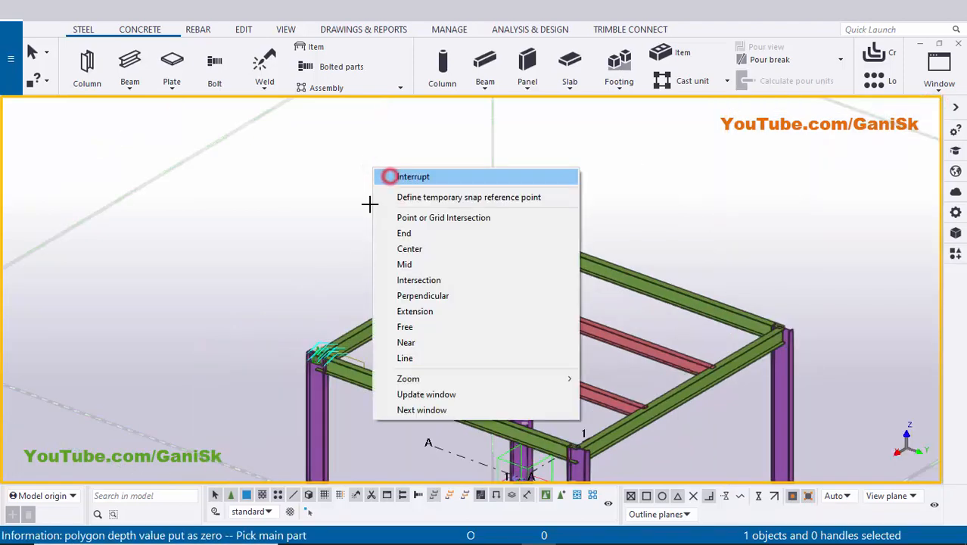
pyautogui.click(388, 177)
pyautogui.rightClick(346, 198)
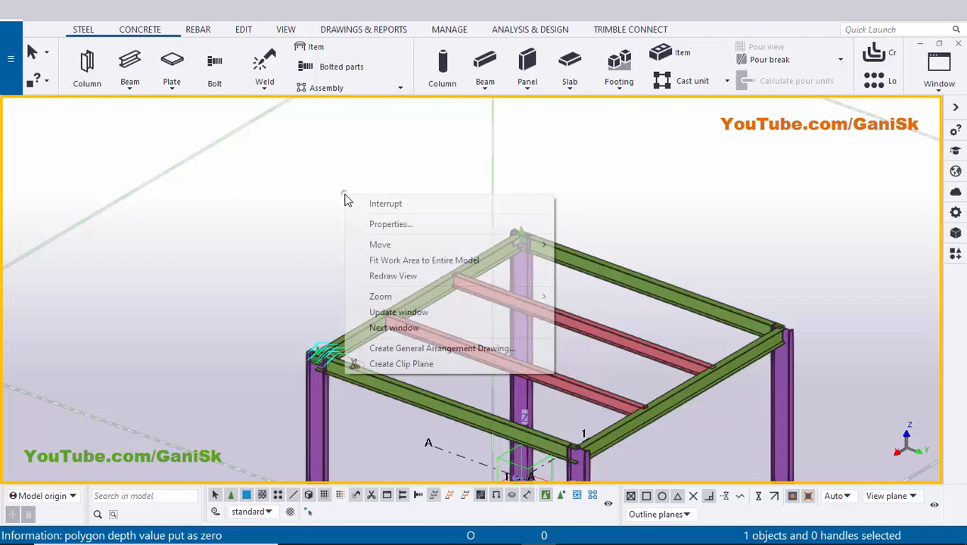
pyautogui.click(395, 277)
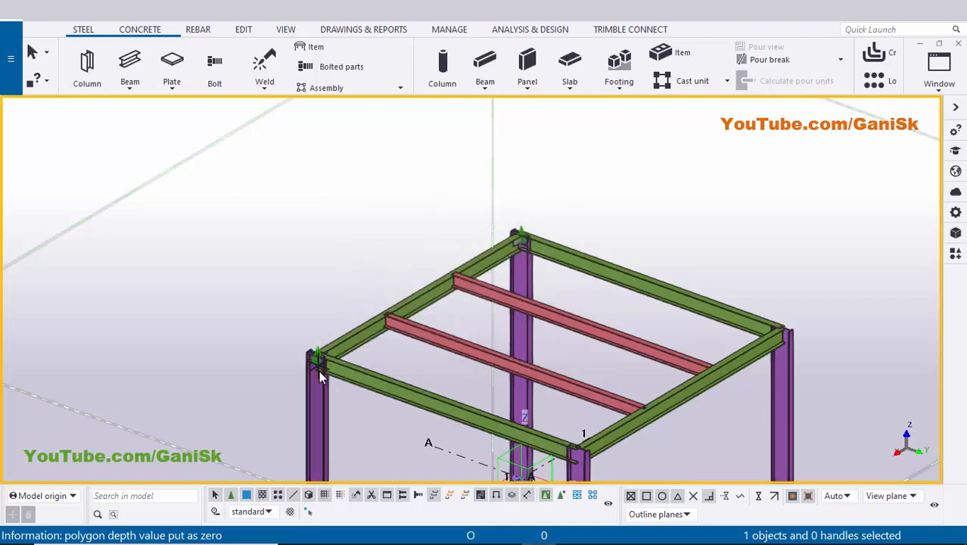
# - Centre the view rotation on the new column connection and examine its bolts, tab plate and stiffeners up close
pyautogui.press('v')
pyautogui.click(318, 371)
pyautogui.moveTo(303, 379)
pyautogui.keyDown('ctrl'); pyautogui.mouseDown(button='middle')
pyautogui.moveTo(509, 398)
pyautogui.moveTo(668, 397)
pyautogui.moveTo(287, 388)
pyautogui.mouseUp(button='middle'); pyautogui.keyUp('ctrl')
pyautogui.scroll(6, 304, 373)
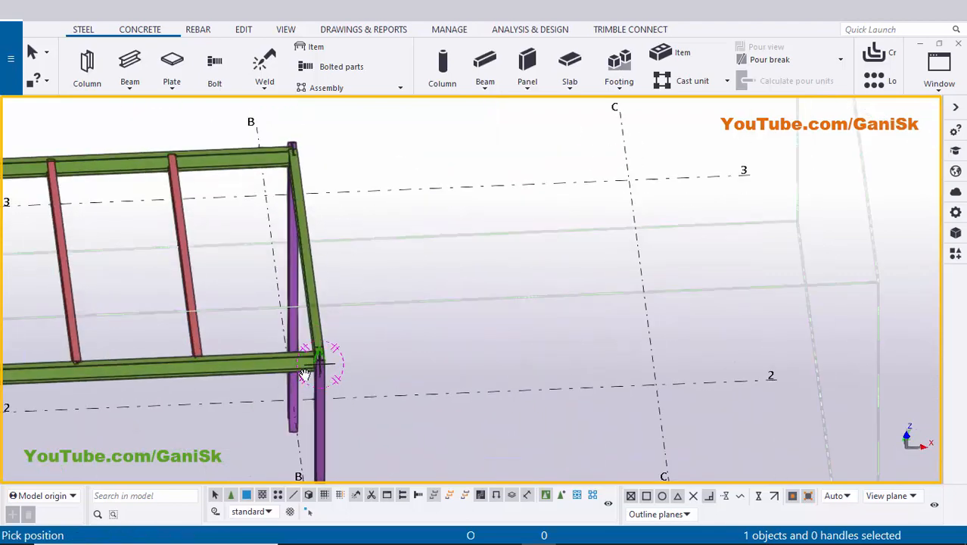
pyautogui.keyDown('ctrl'); pyautogui.moveTo(337, 357); pyautogui.dragTo(359, 330, button='middle'); pyautogui.keyUp('ctrl')
pyautogui.scroll(2, 360, 329)
pyautogui.scroll(2, 363, 316)
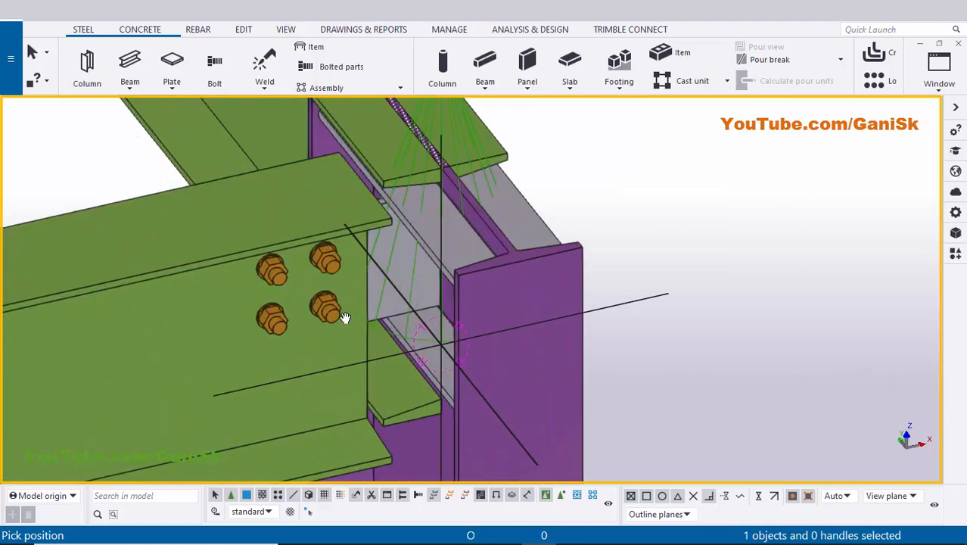
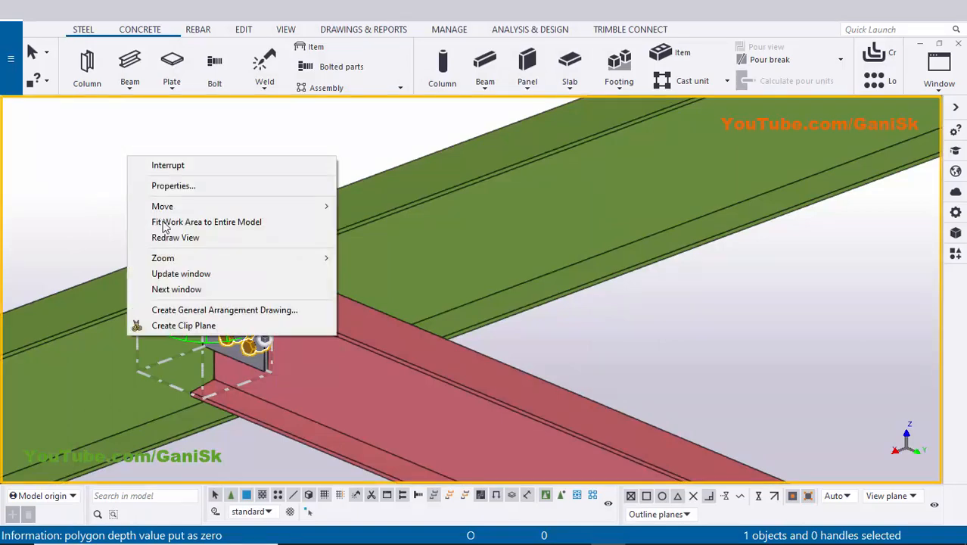
# - Join the second secondary beam to the A1–B1 beam with a Shear plate simple (146) connection, and redraw the view
pyautogui.click(168, 236)
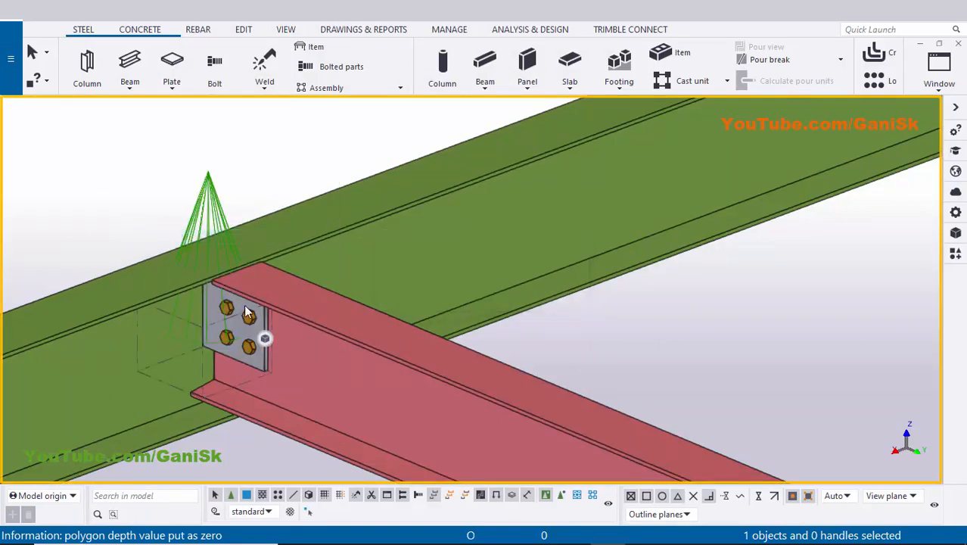
pyautogui.scroll(-5, 222, 297)
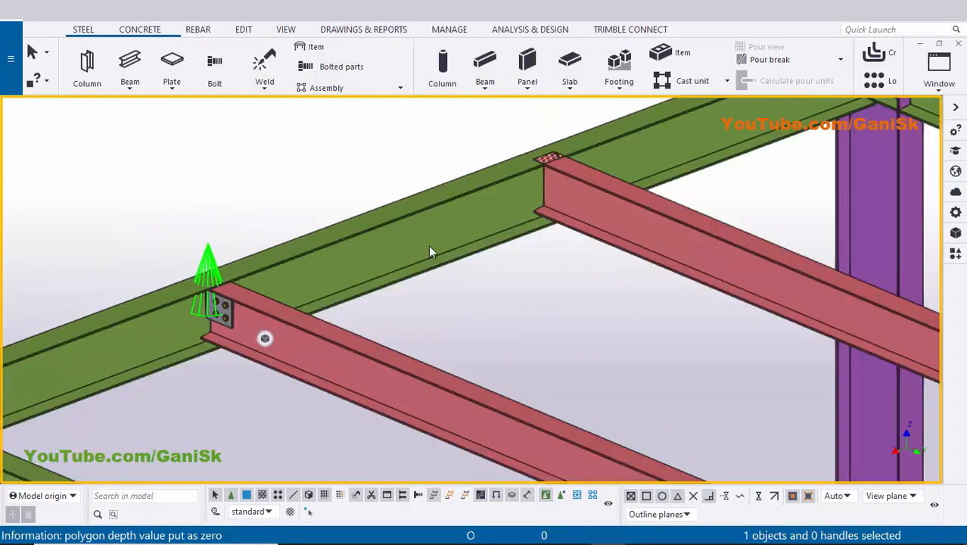
pyautogui.middleClick(543, 202)
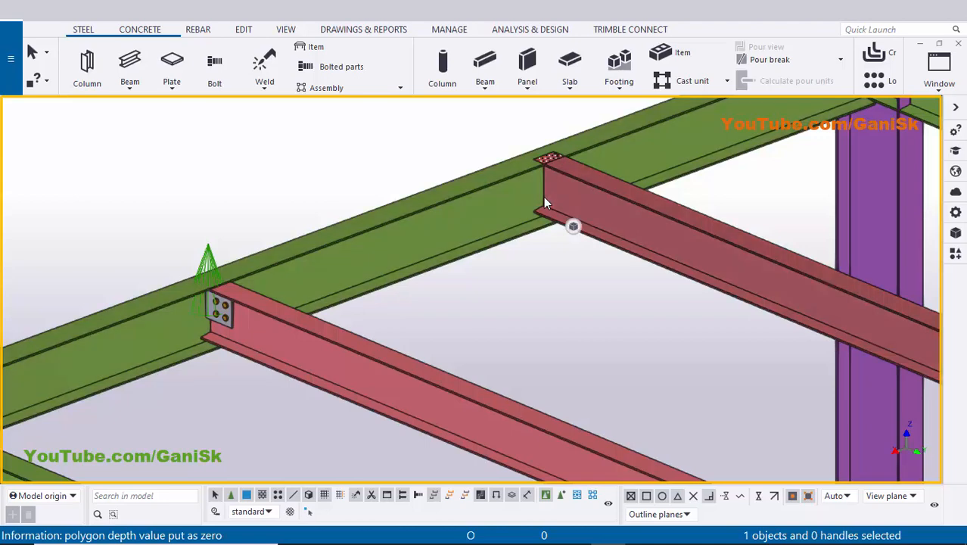
pyautogui.hotkey('ctrl', 'f')
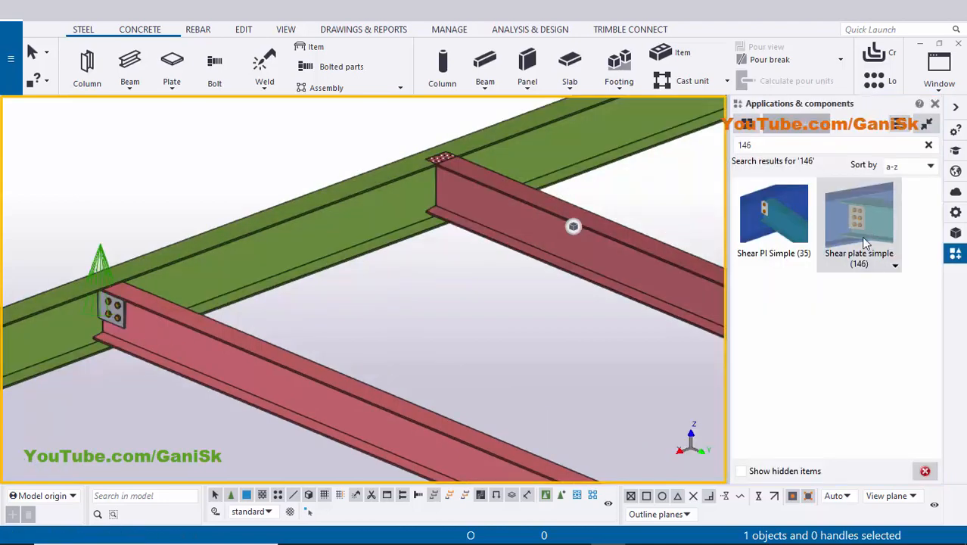
pyautogui.click(863, 234)
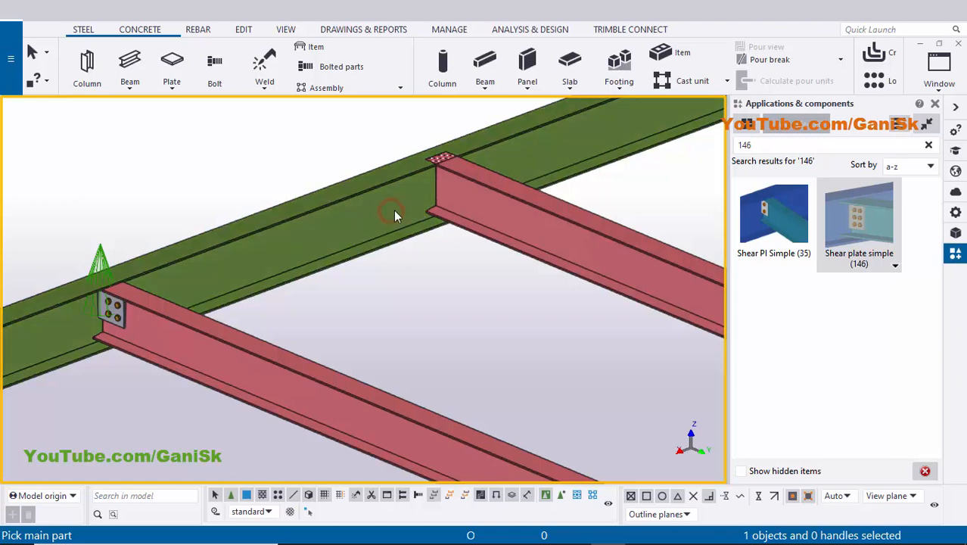
pyautogui.click(543, 222)
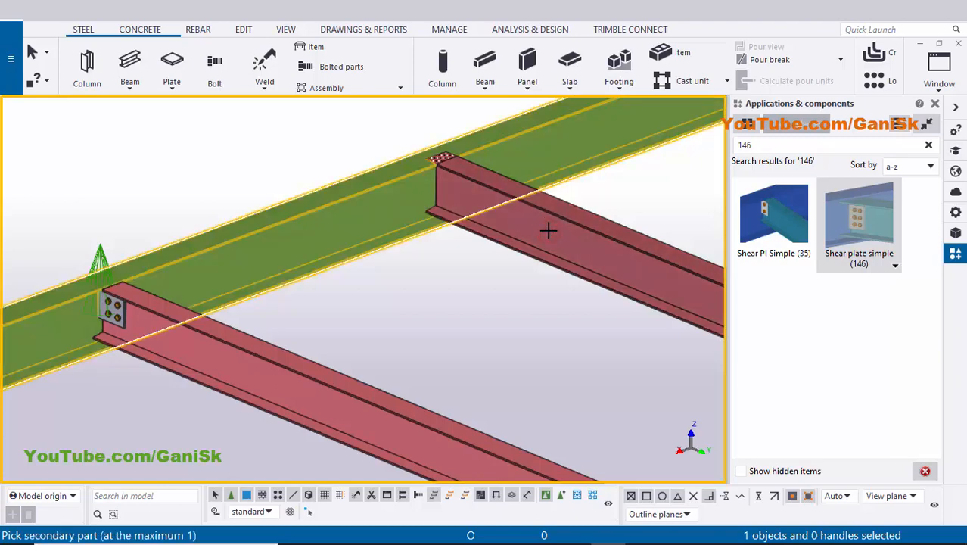
pyautogui.click(439, 191)
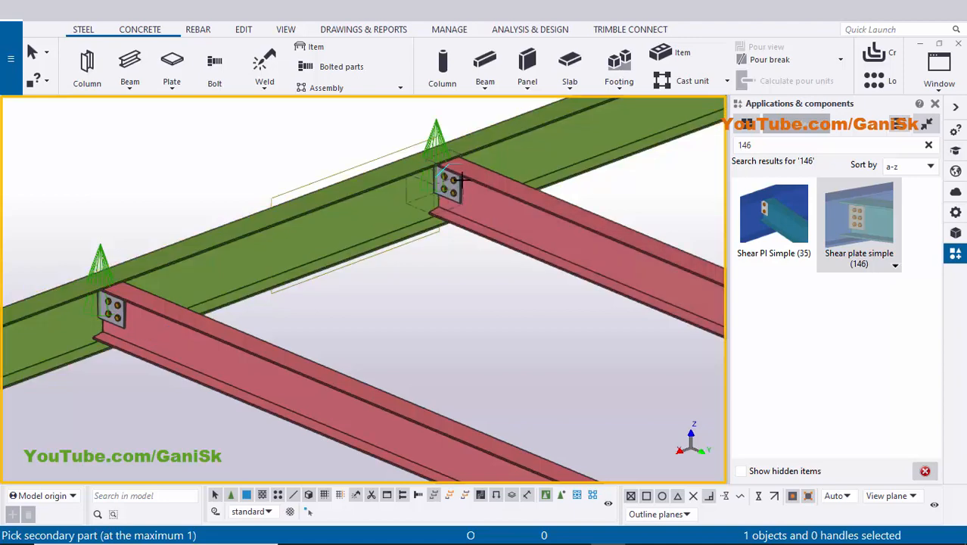
pyautogui.click(935, 103)
pyautogui.rightClick(323, 162)
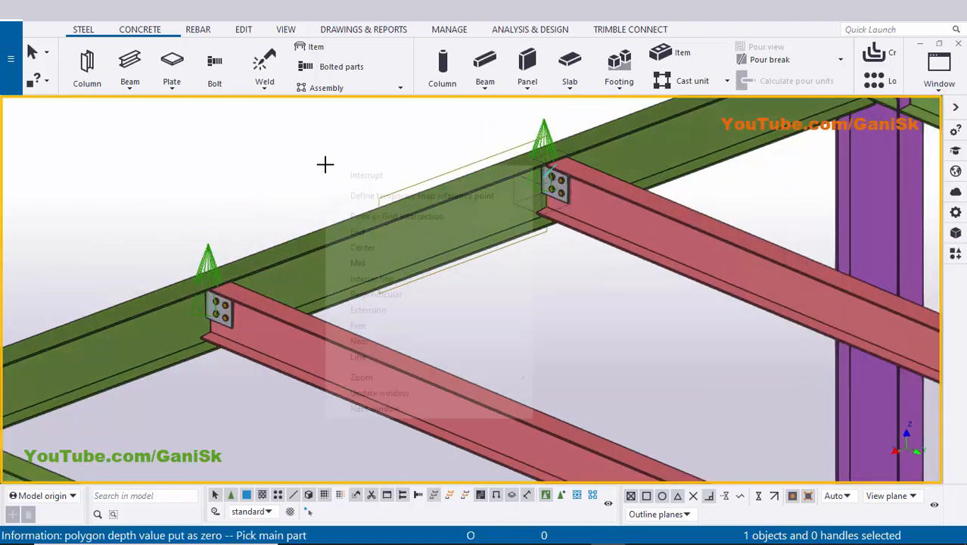
pyautogui.click(333, 173)
pyautogui.rightClick(238, 147)
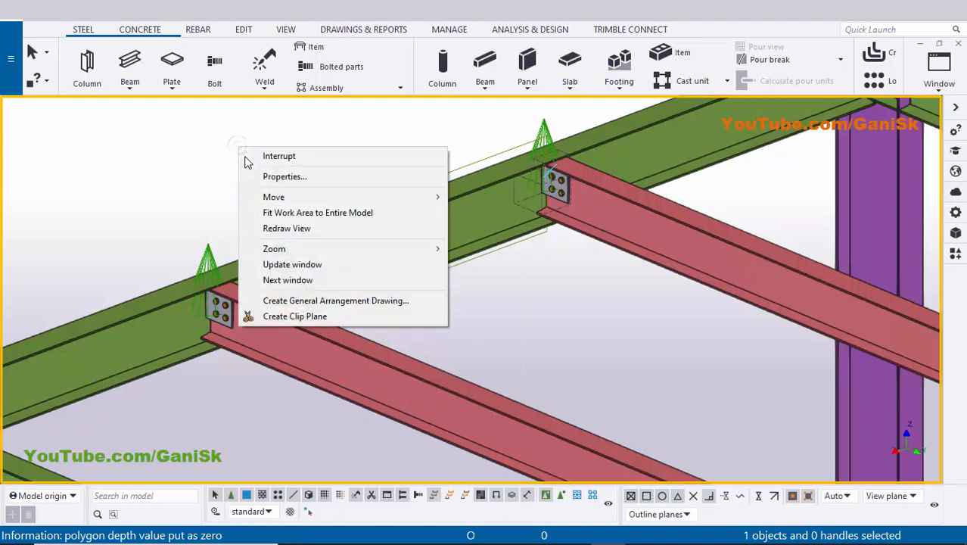
pyautogui.click(277, 226)
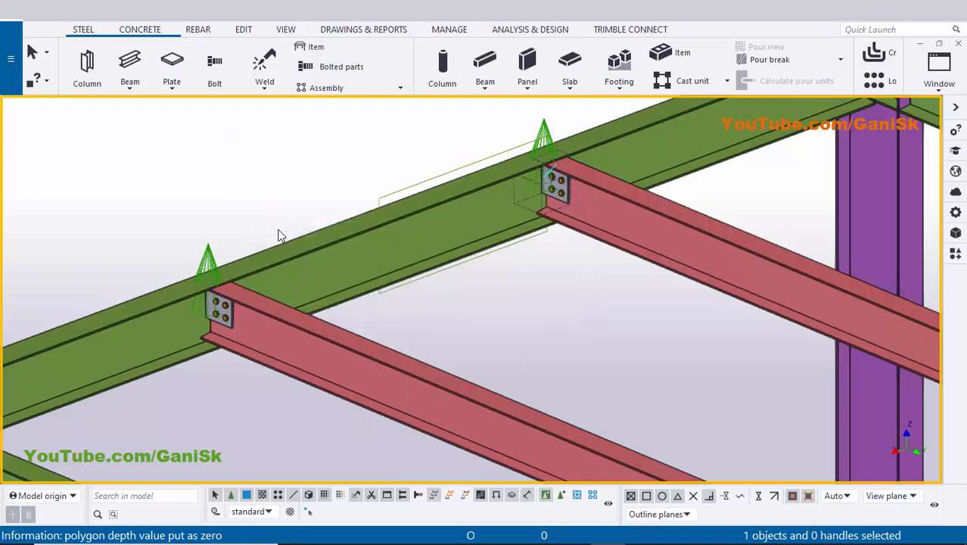
pyautogui.scroll(-2, 384, 254)
pyautogui.scroll(-1, 386, 259)
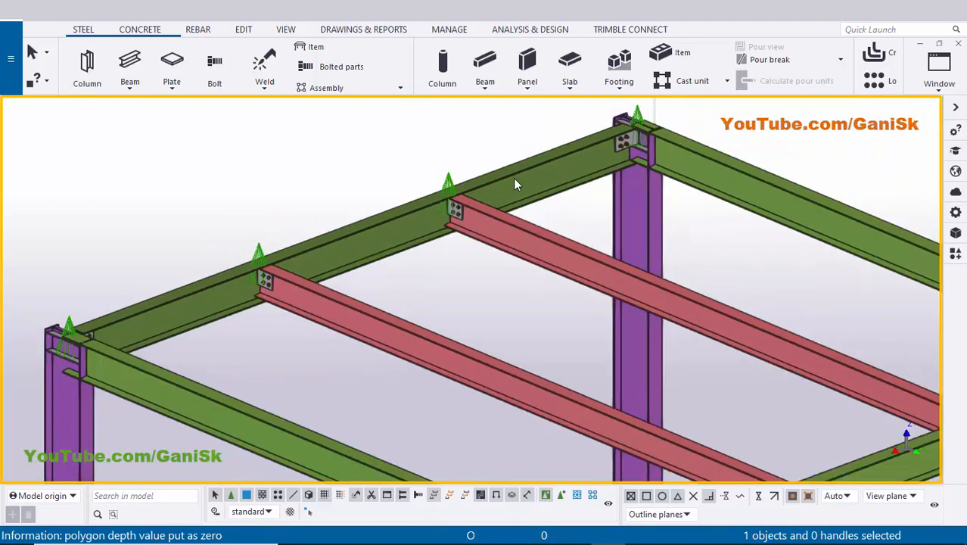
pyautogui.click(520, 176)
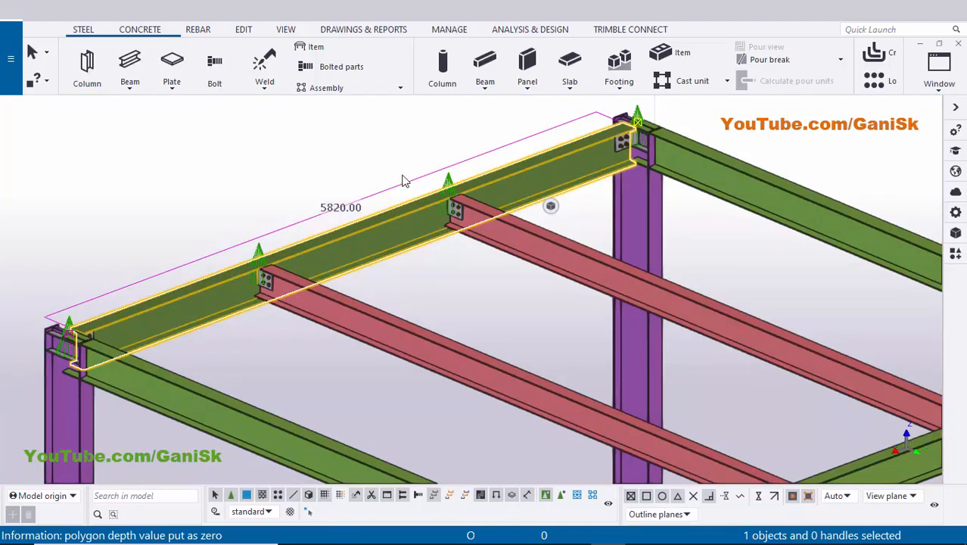
pyautogui.click(363, 146)
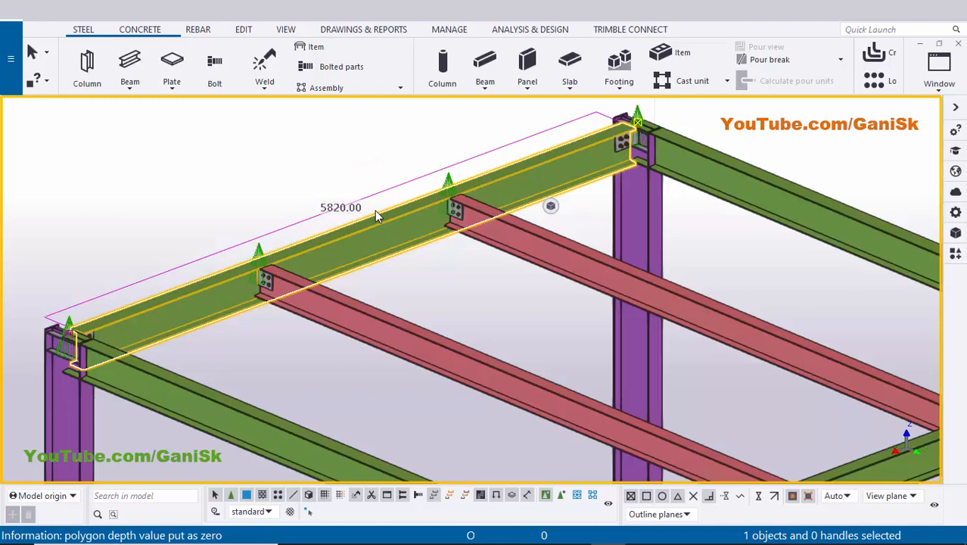
pyautogui.click(375, 211)
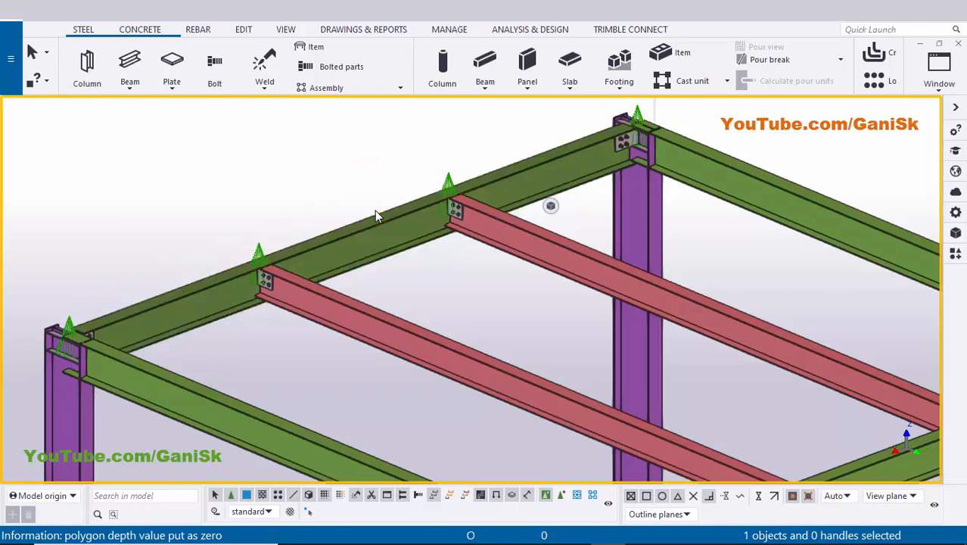
# - Run numbering on the modified objects in the model
pyautogui.click(352, 31)
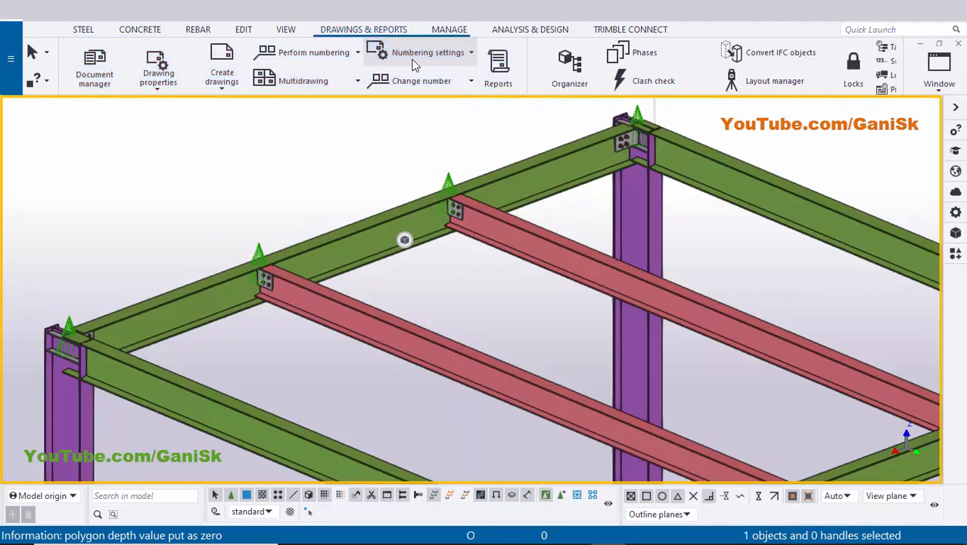
pyautogui.click(354, 54)
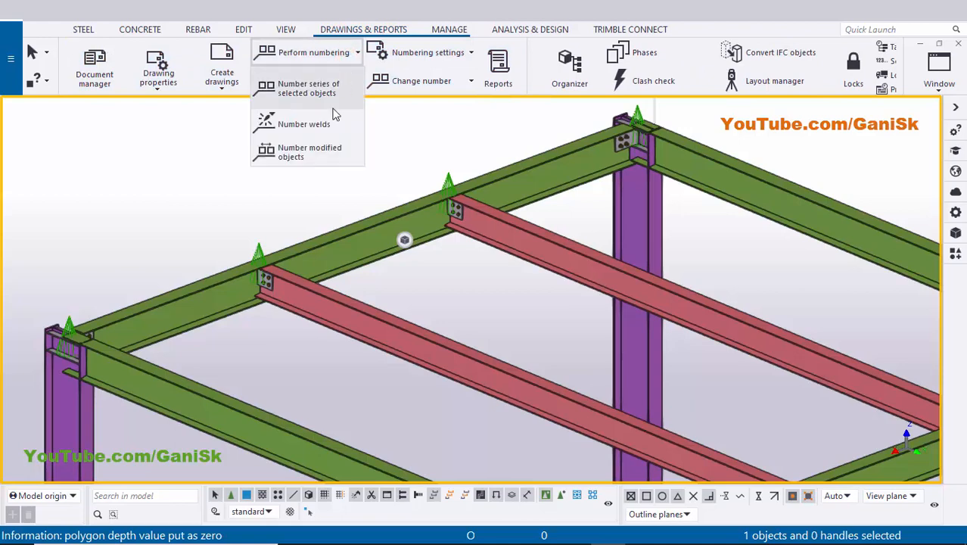
pyautogui.click(304, 153)
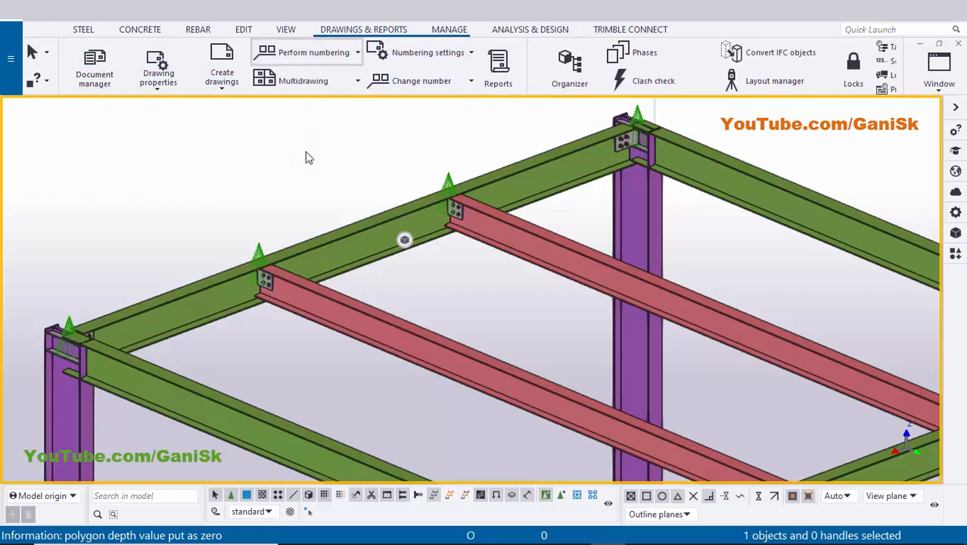
pyautogui.click(137, 347)
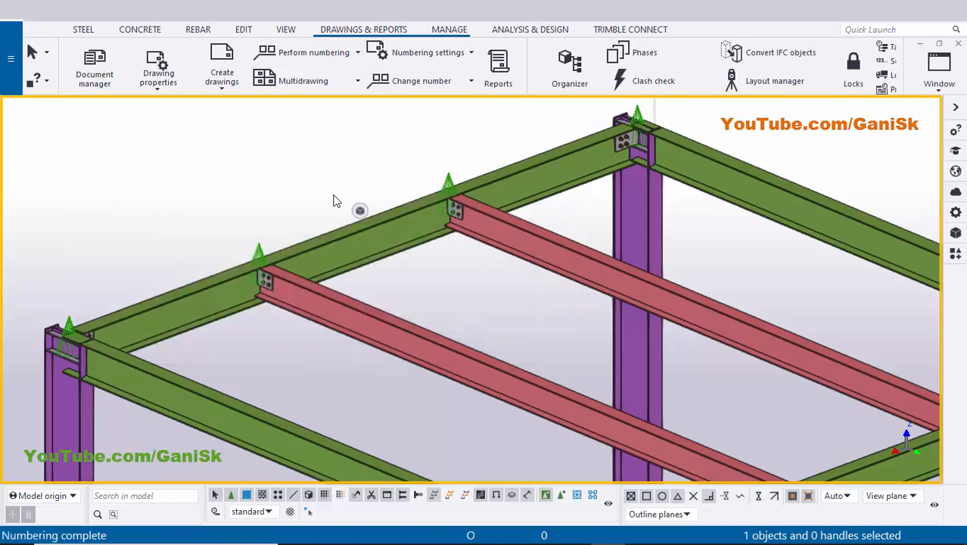
# - Create an assembly drawing of the A1–B1 beam
pyautogui.rightClick(347, 238)
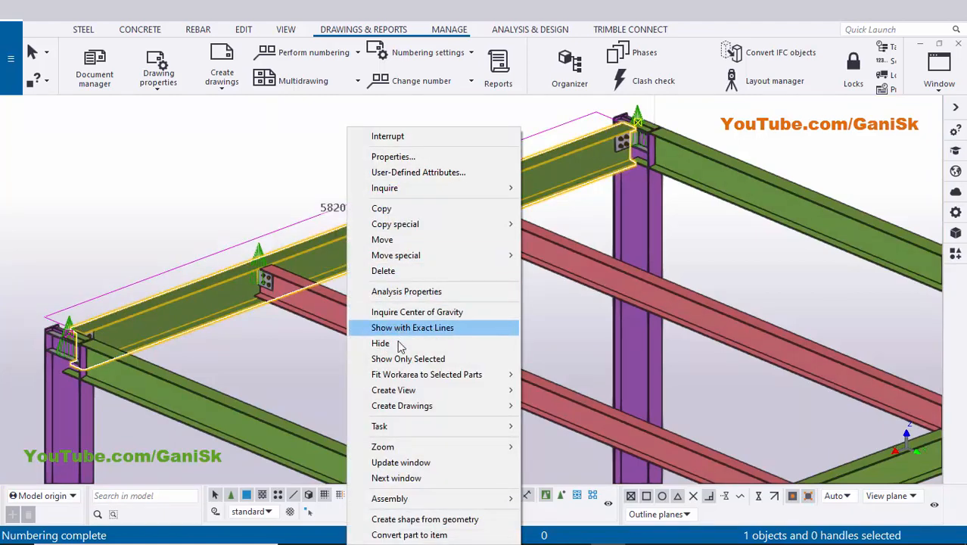
pyautogui.click(414, 404)
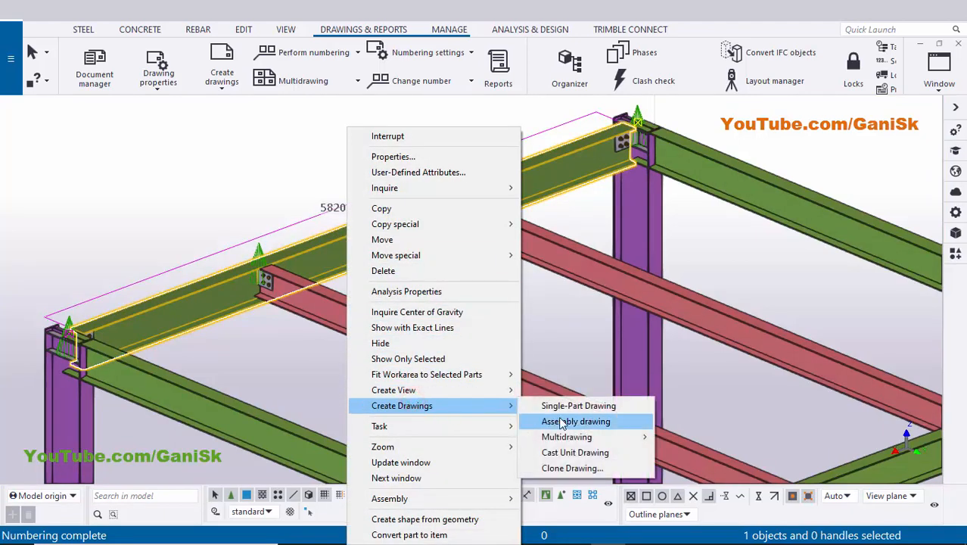
pyautogui.click(563, 422)
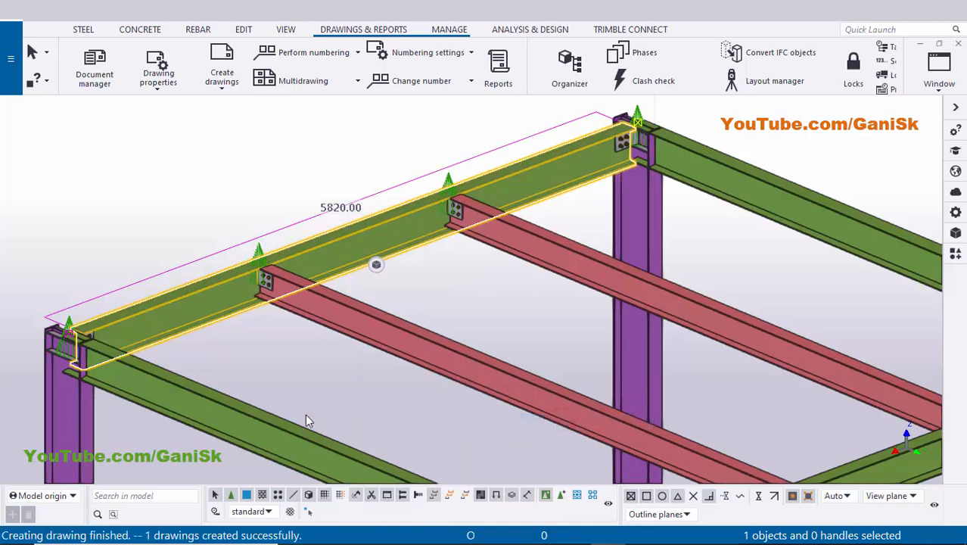
pyautogui.click(221, 194)
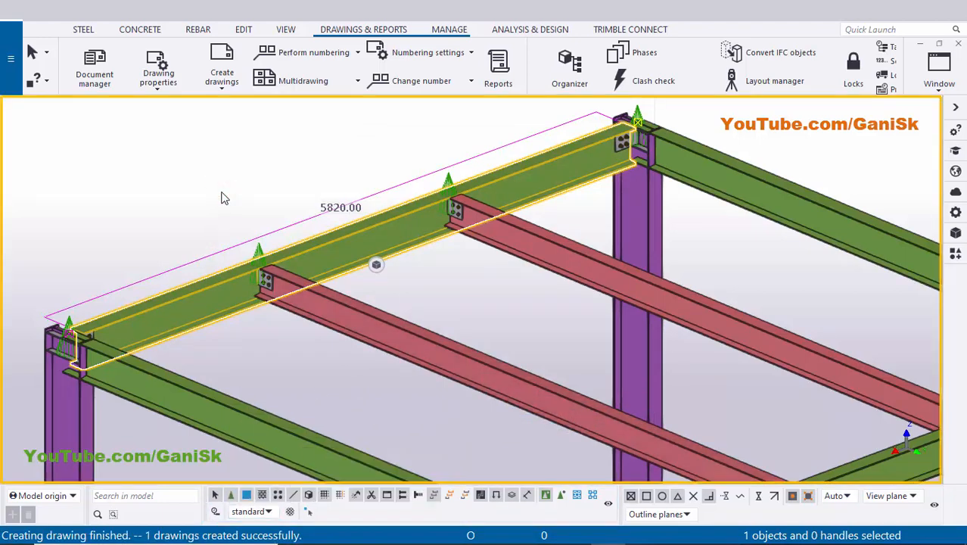
# - Find the assembly drawing with mark B.3 in the document manager and open it
pyautogui.press('Escape')
pyautogui.hotkey('ctrl', 'l')
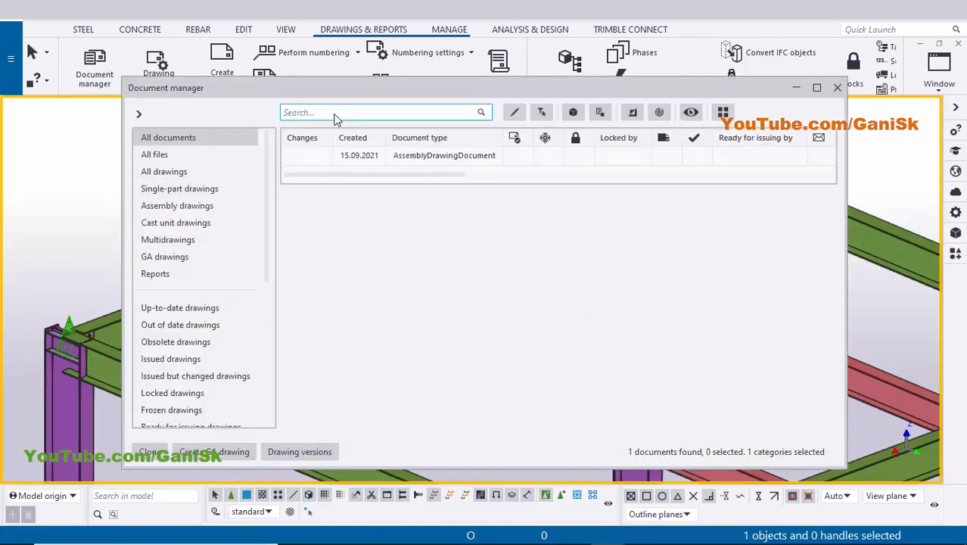
pyautogui.click(463, 155)
pyautogui.hscroll(3, 605, 165)
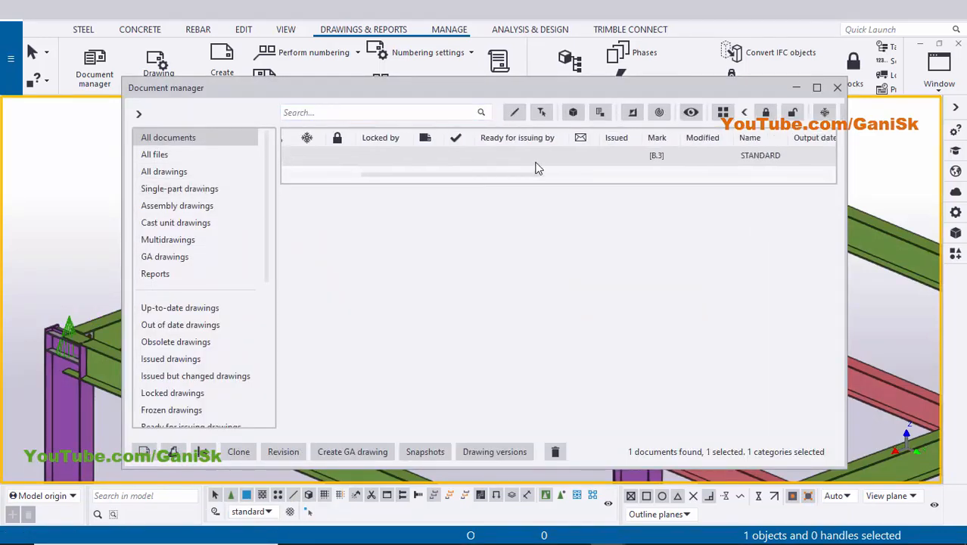
pyautogui.hscroll(2, 637, 166)
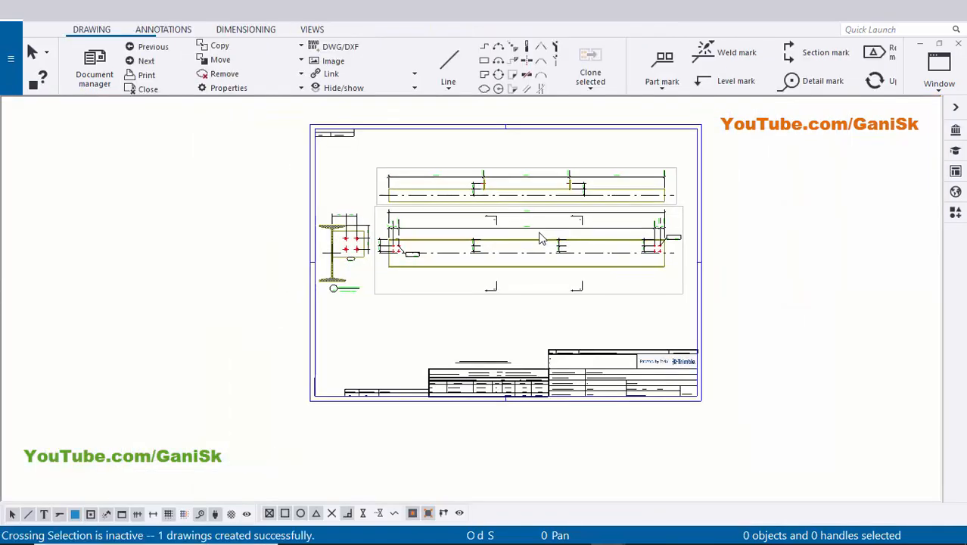
# - Delete the section A view and the top view of the beam from the drawing
pyautogui.scroll(3, 507, 198)
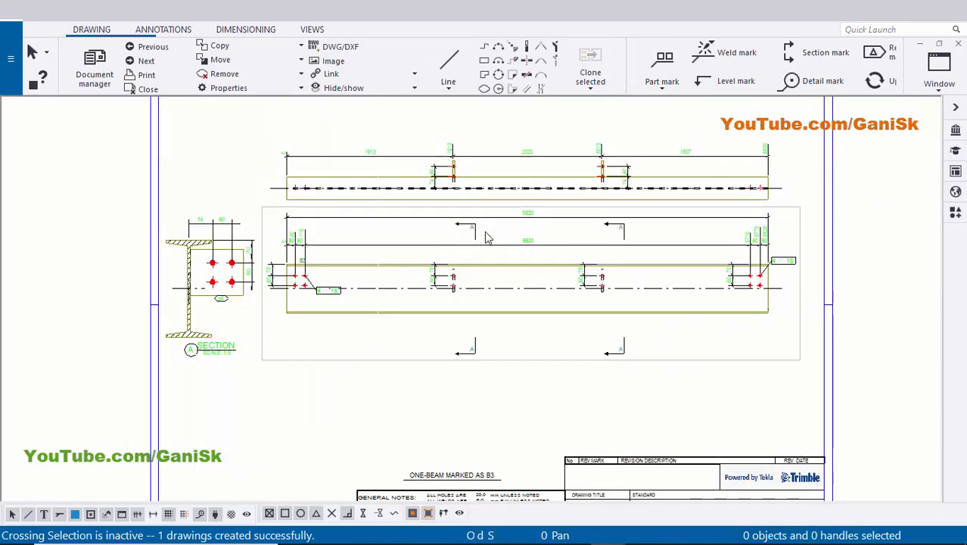
pyautogui.moveTo(522, 235)
pyautogui.mouseDown(button='middle')
pyautogui.moveTo(448, 244)
pyautogui.moveTo(446, 257)
pyautogui.mouseUp(button='middle')
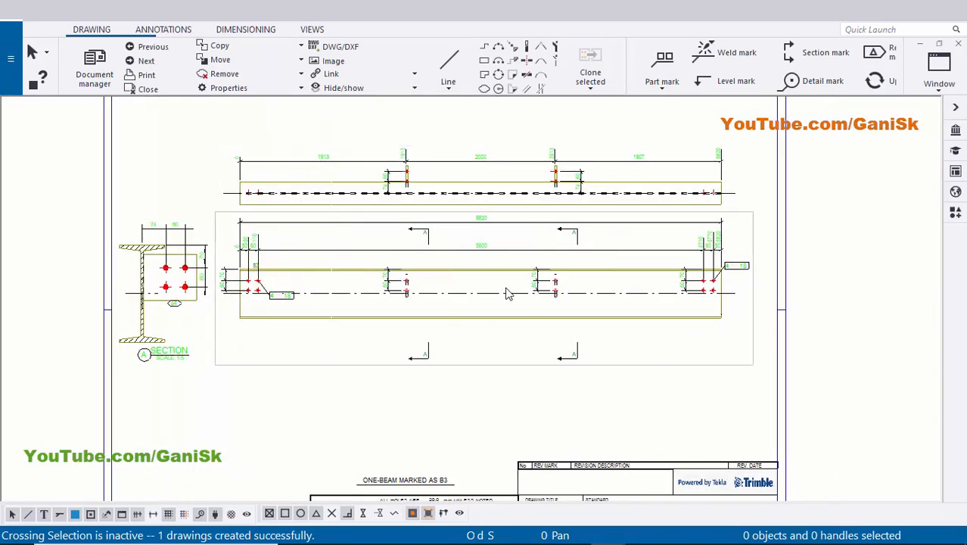
pyautogui.click(160, 346)
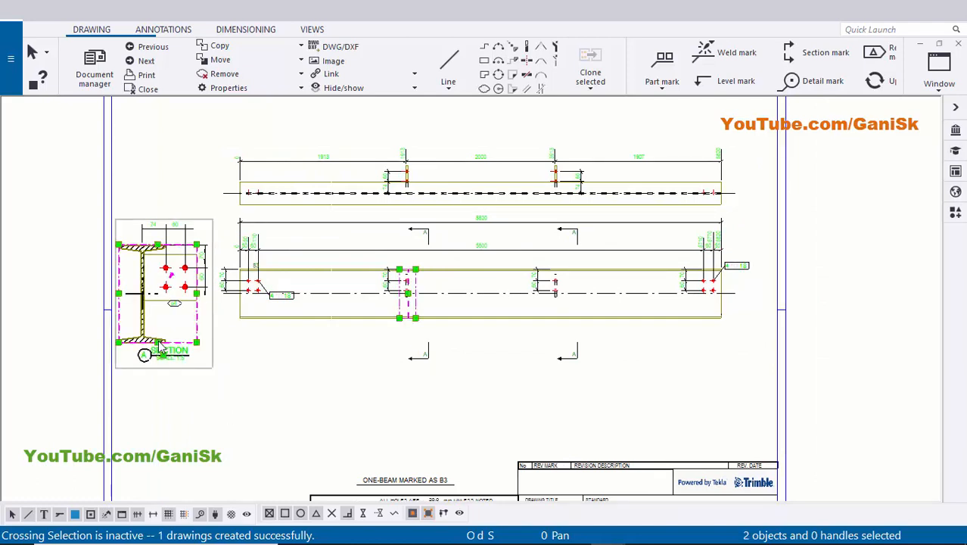
pyautogui.press('Delete')
pyautogui.click(353, 121)
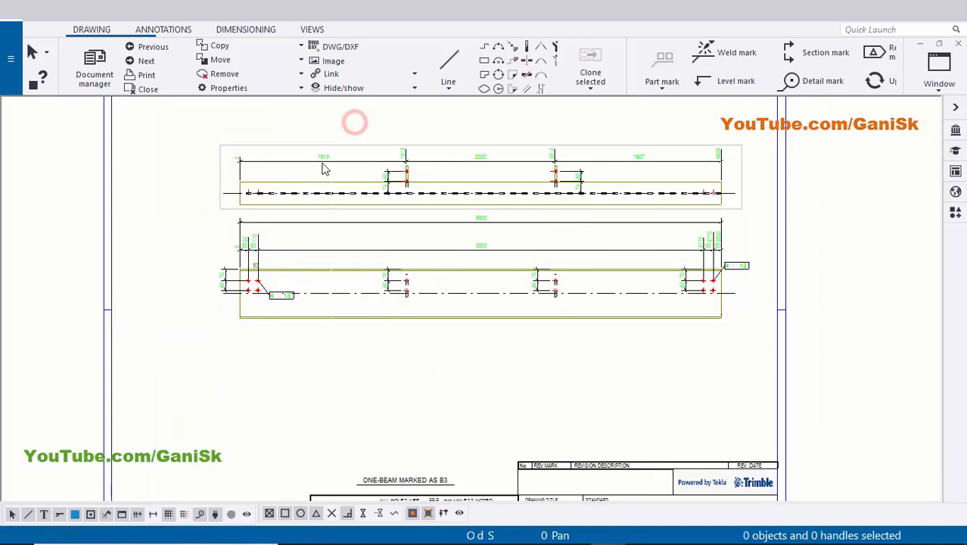
pyautogui.press('Delete')
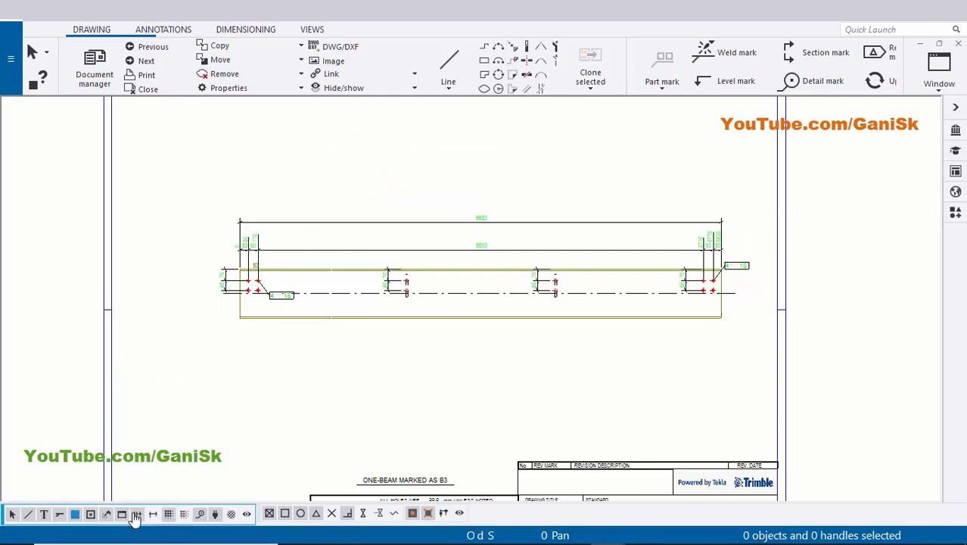
# - Restrict selection to dimensions and delete all dimensions in the beam's front view
pyautogui.hotkey('ctrl', 'o')
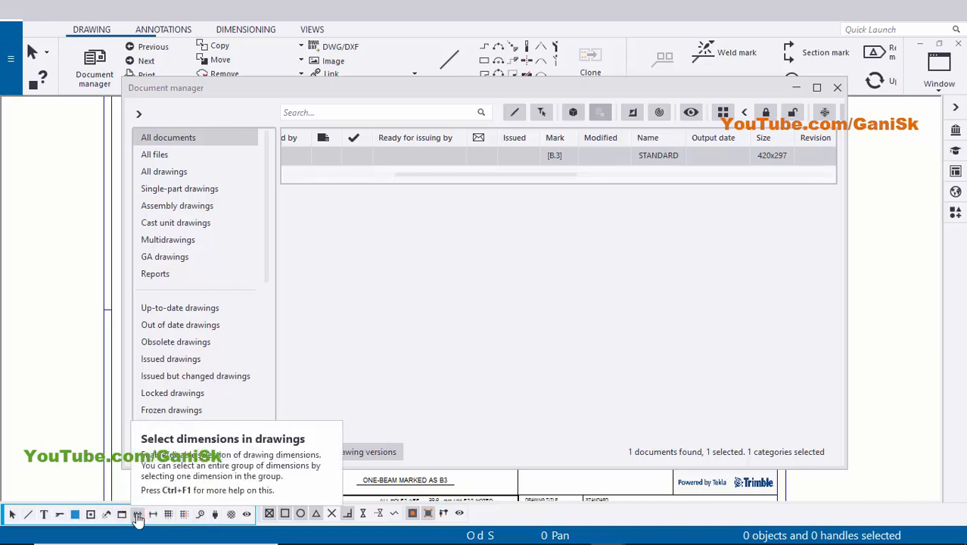
pyautogui.click(837, 90)
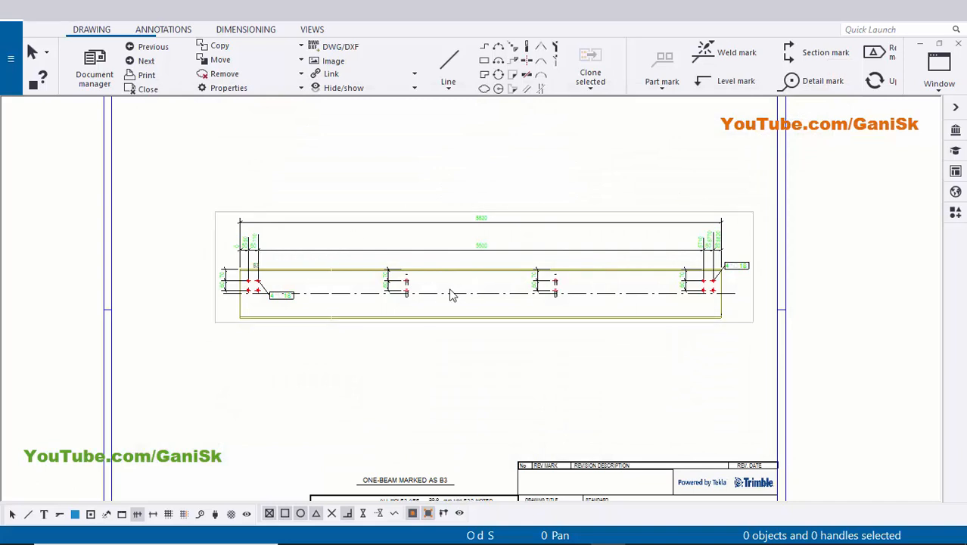
pyautogui.moveTo(167, 149); pyautogui.dragTo(763, 378)
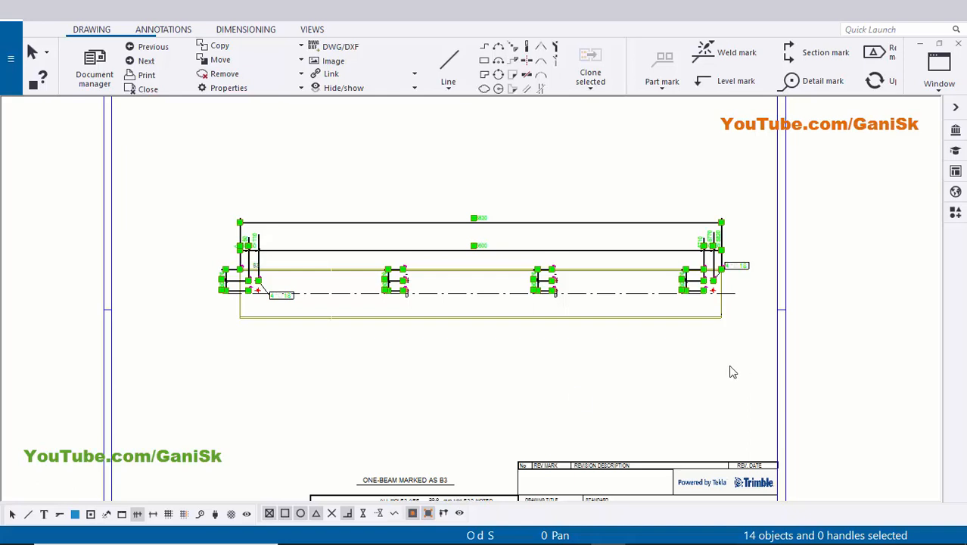
pyautogui.press('Delete')
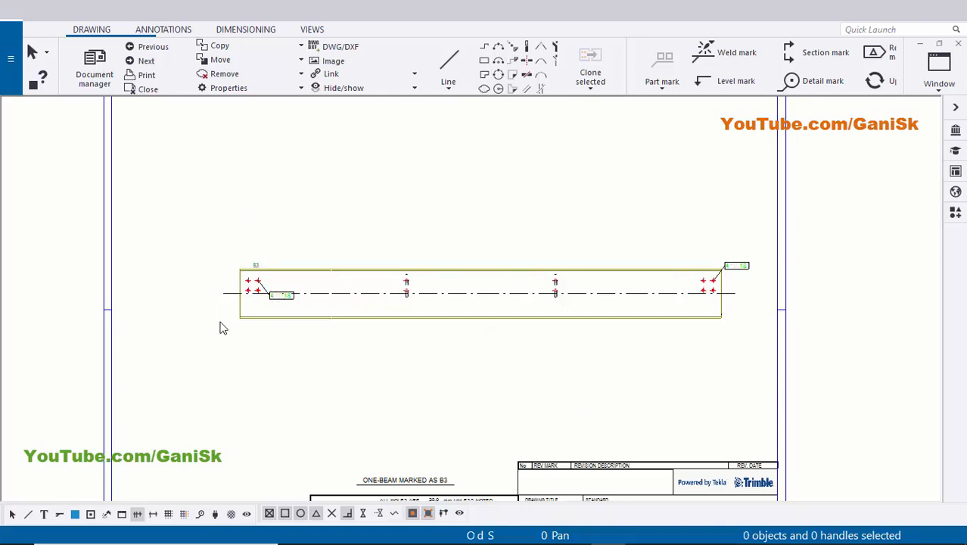
# - Restrict selection to marks, delete all marks in the beam's front view, and re-enable selection of all object types
pyautogui.click(59, 516)
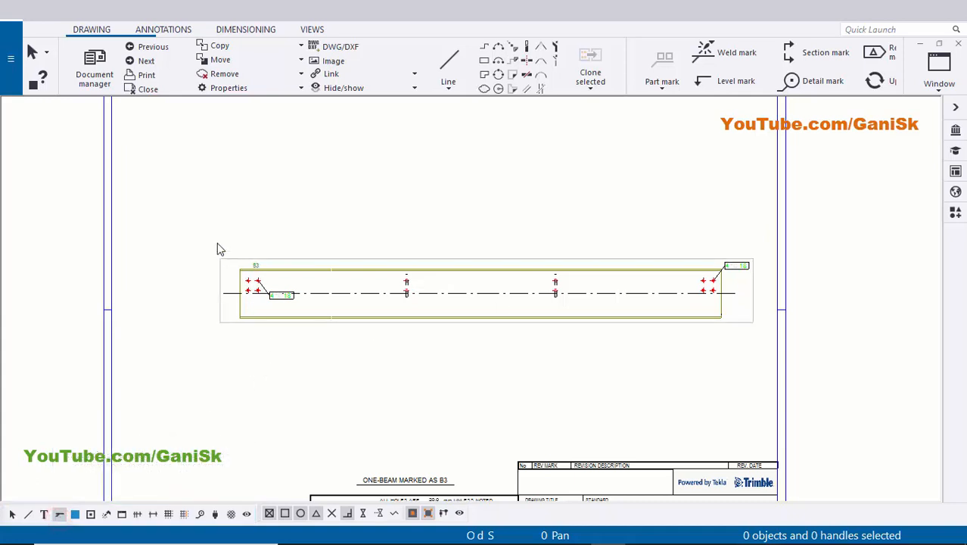
pyautogui.click(202, 227)
pyautogui.click(845, 414)
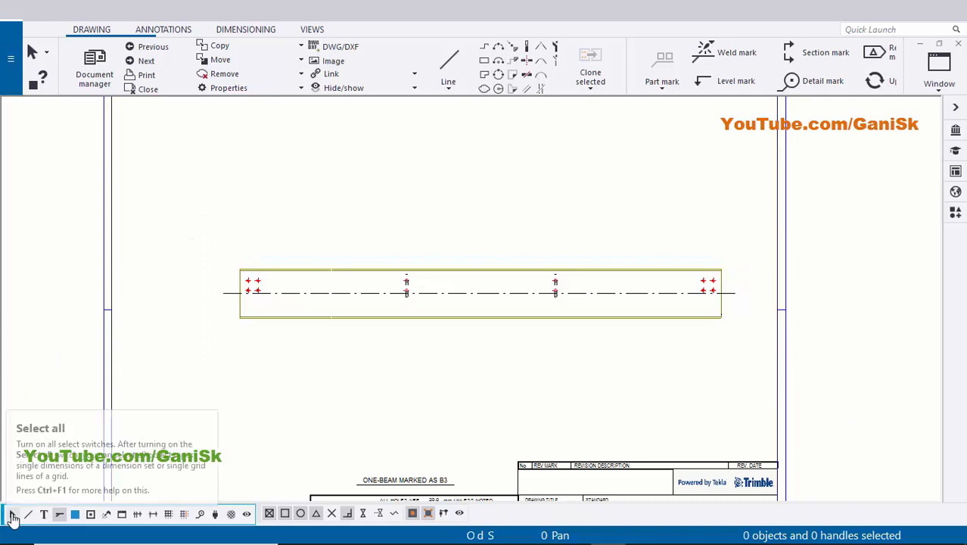
pyautogui.click(12, 513)
# - Move the beam's front view up into the upper part of the drawing sheet
pyautogui.moveTo(469, 272); pyautogui.dragTo(436, 325, button='middle')
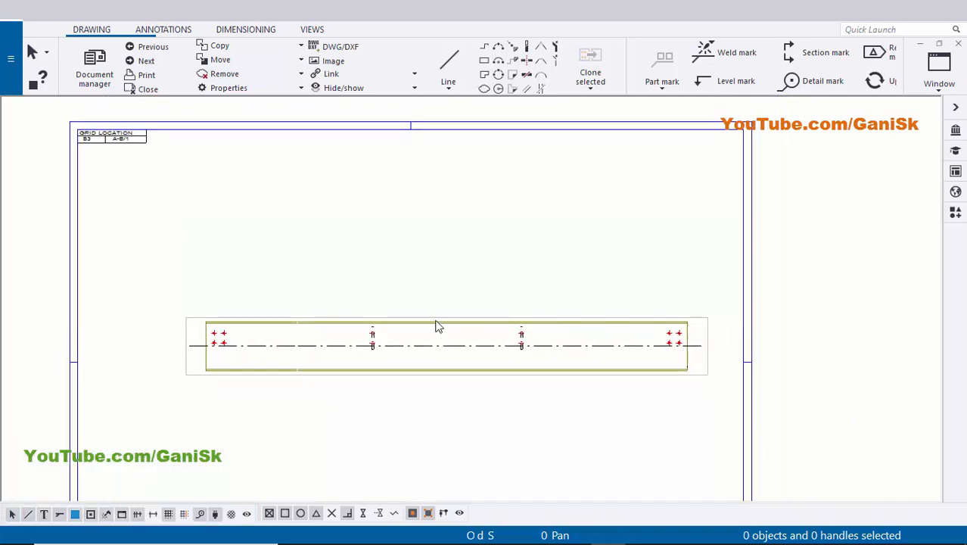
pyautogui.click(442, 324)
pyautogui.moveTo(449, 320); pyautogui.dragTo(417, 223)
pyautogui.click(376, 324)
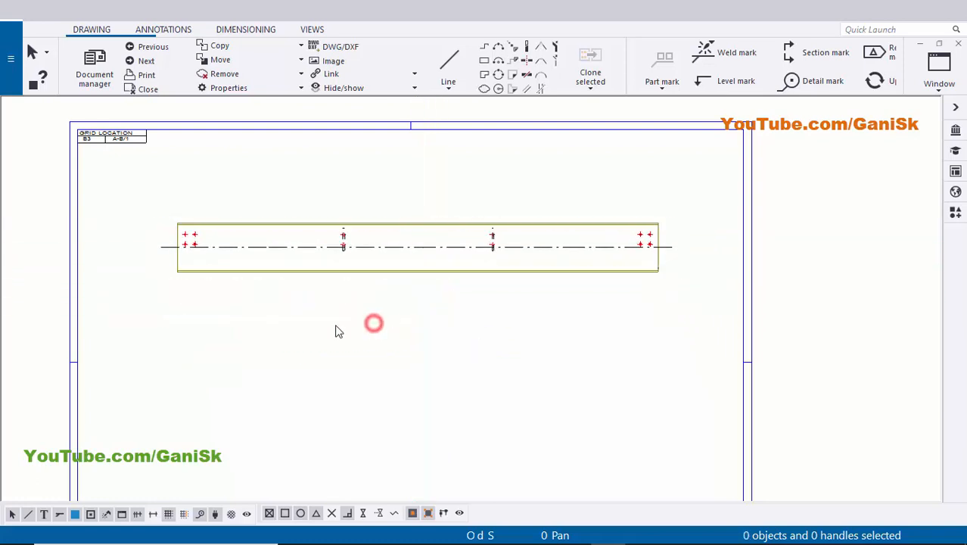
pyautogui.scroll(2, 344, 254)
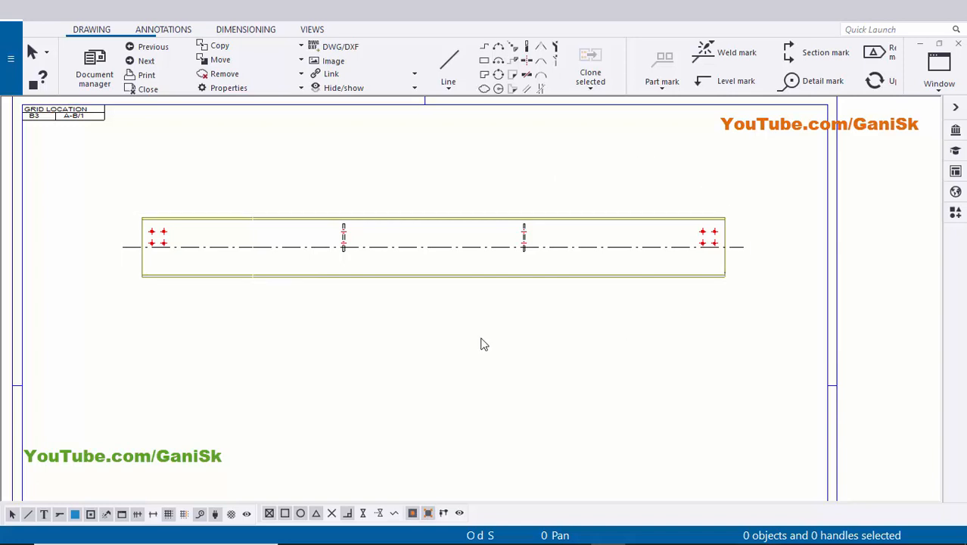
pyautogui.scroll(-2, 318, 299)
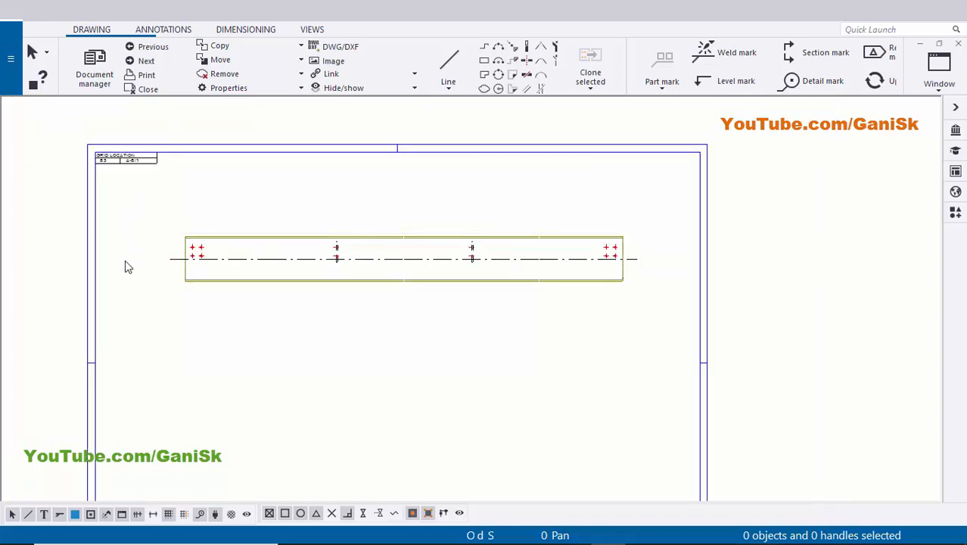
# - Restrict selection to parts, select all parts in the beam's front view, and create single-part views of them
pyautogui.click(74, 514)
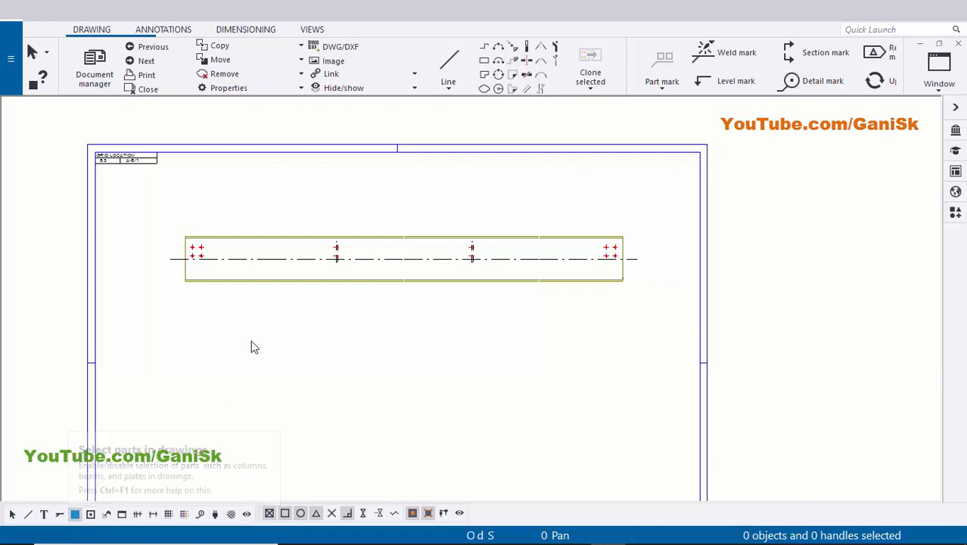
pyautogui.moveTo(143, 207); pyautogui.dragTo(662, 344)
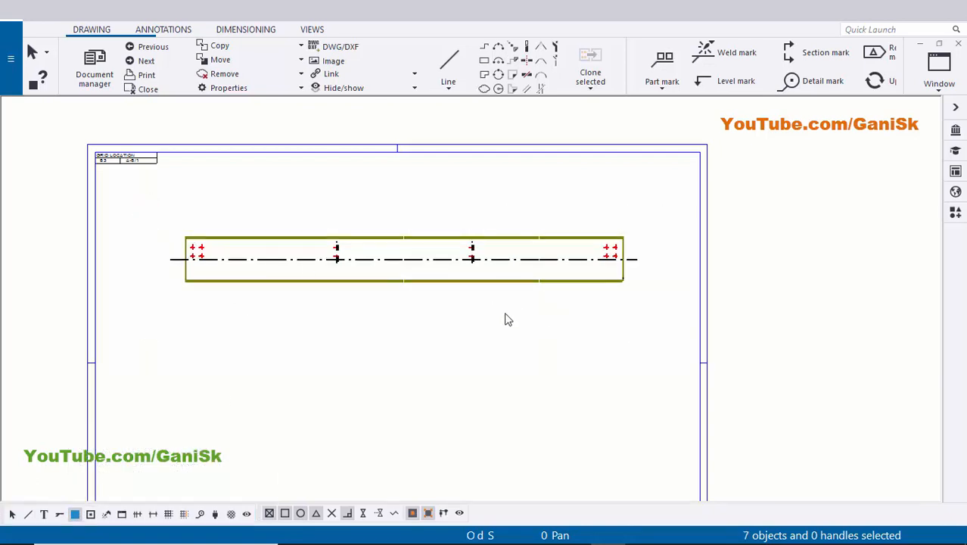
pyautogui.rightClick(411, 183)
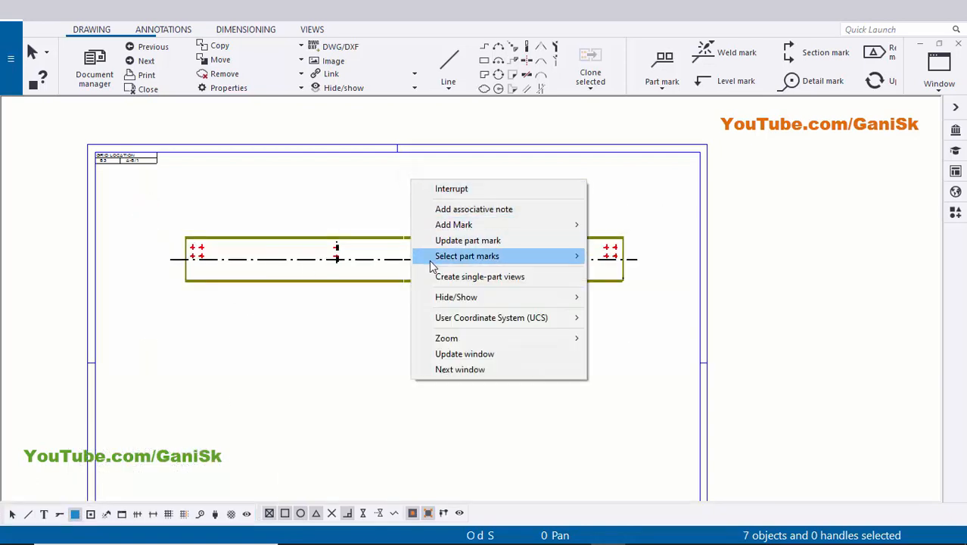
pyautogui.click(500, 277)
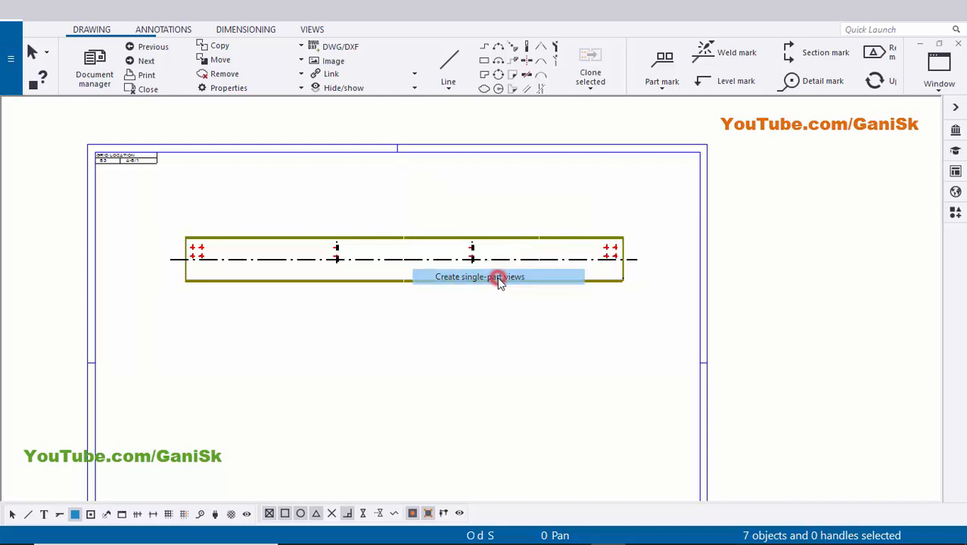
pyautogui.scroll(-1, 452, 338)
pyautogui.moveTo(398, 364); pyautogui.dragTo(415, 333, button='middle')
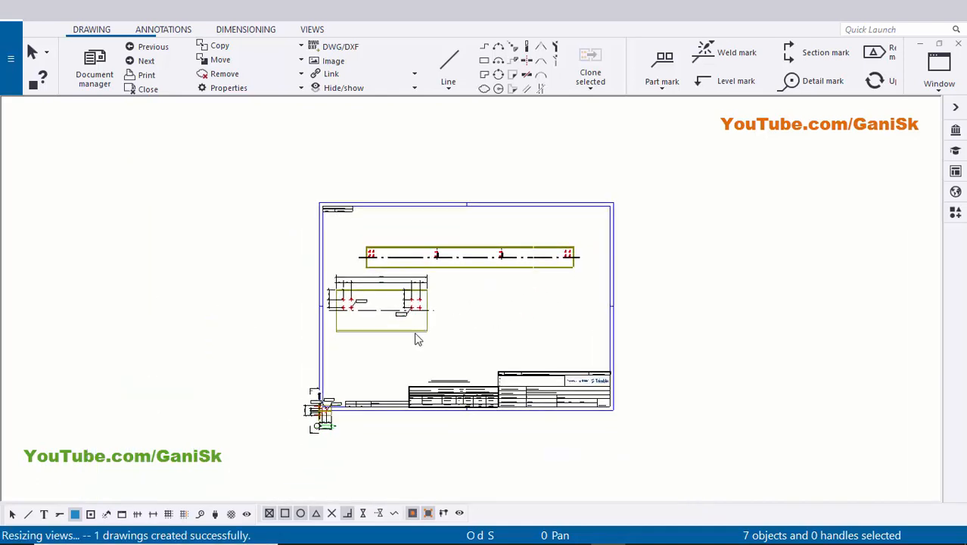
pyautogui.scroll(3, 413, 339)
pyautogui.scroll(2, 311, 425)
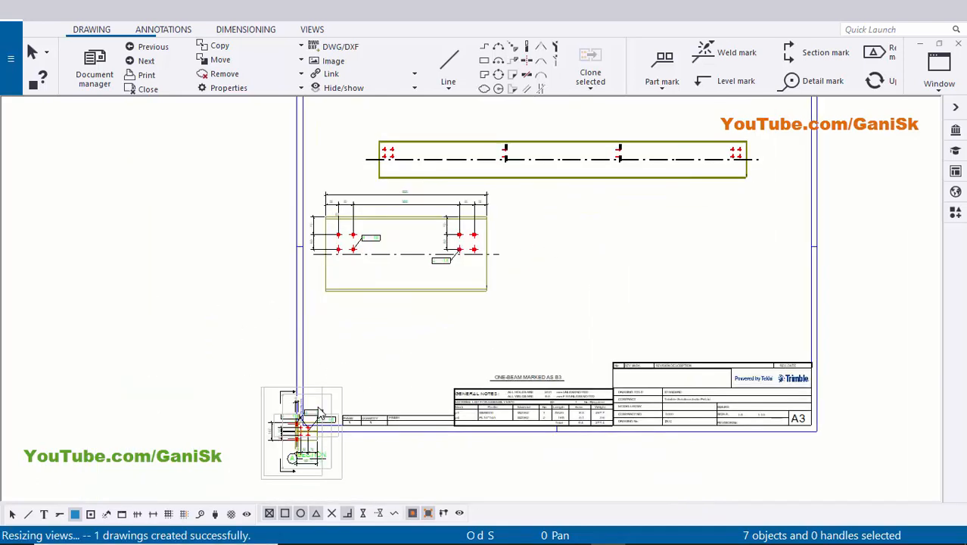
pyautogui.scroll(-2, 473, 328)
pyautogui.moveTo(472, 328); pyautogui.dragTo(424, 364, button='middle')
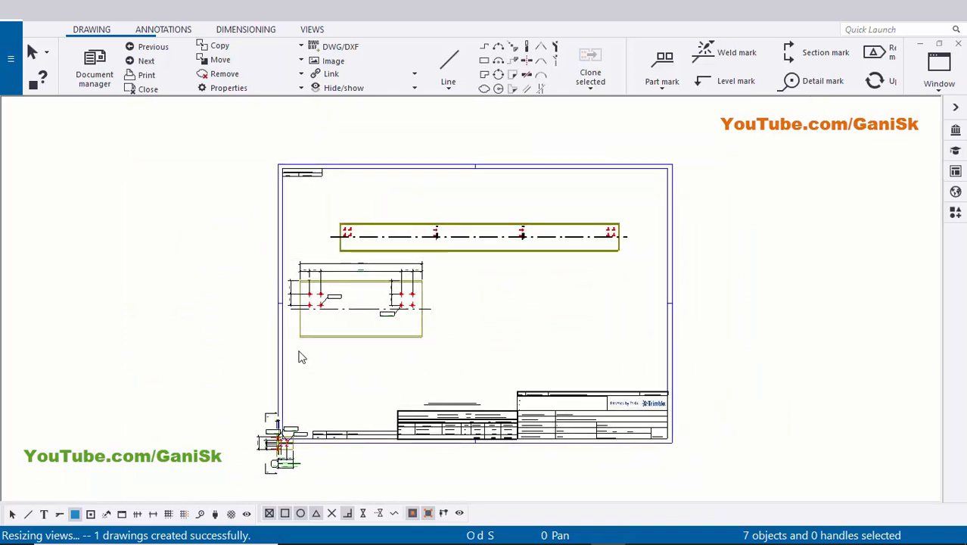
# - Arrange the drawing views on the sheet automatically
pyautogui.click(518, 295)
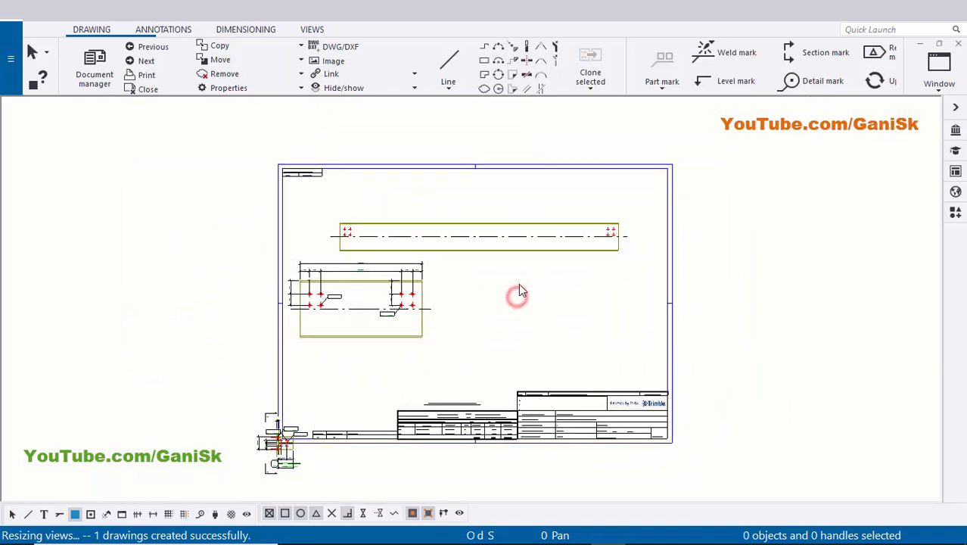
pyautogui.rightClick(518, 285)
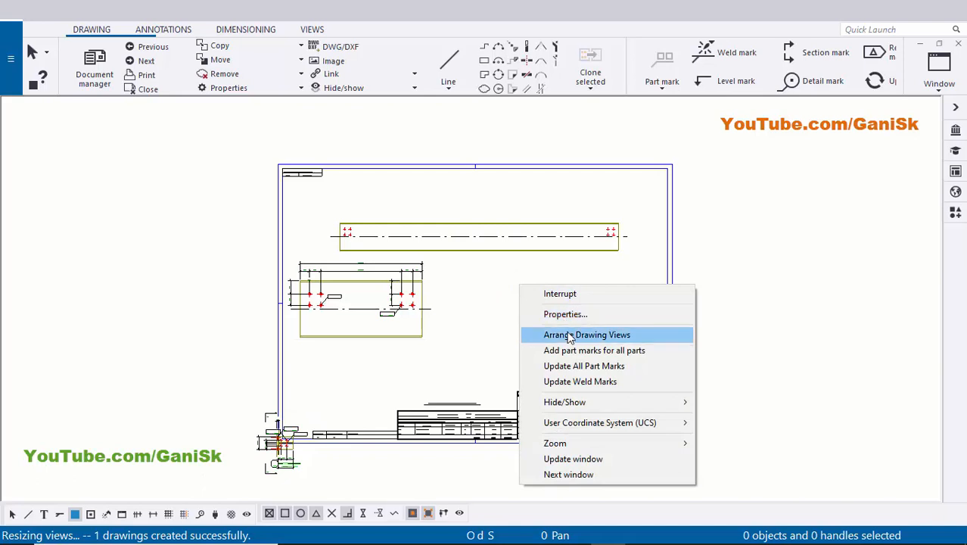
pyautogui.click(626, 341)
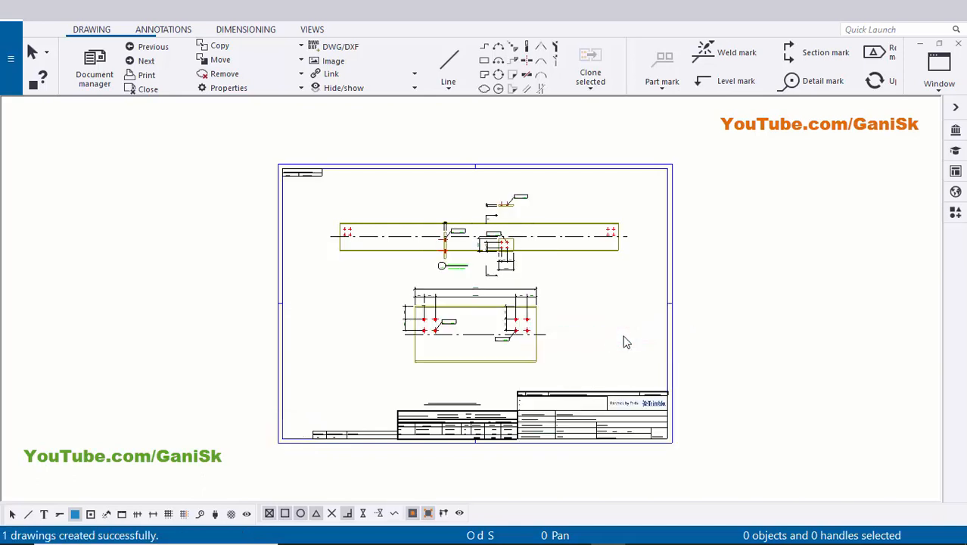
# - Re-enable selection of all object types and move the assembly view of the beam above the plate's single-part views
pyautogui.scroll(2, 355, 265)
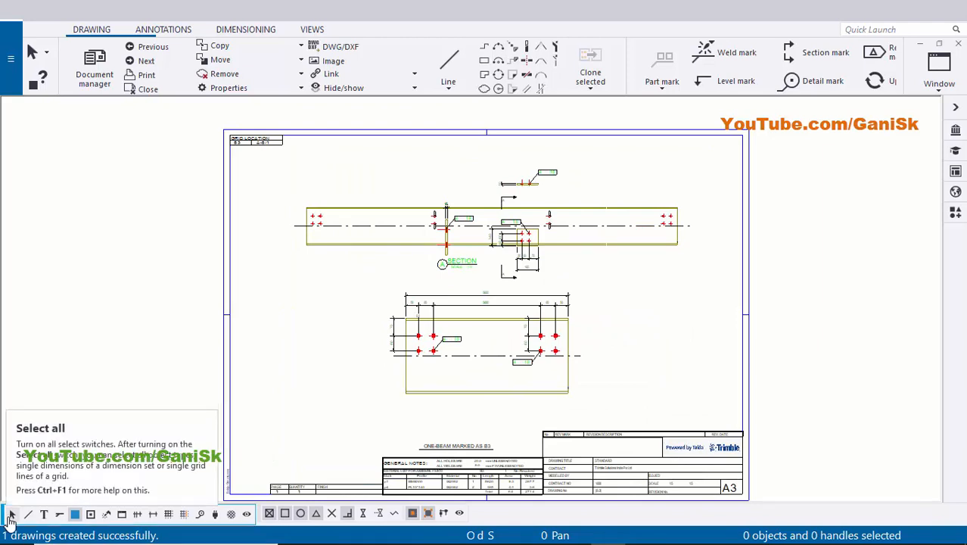
pyautogui.click(11, 513)
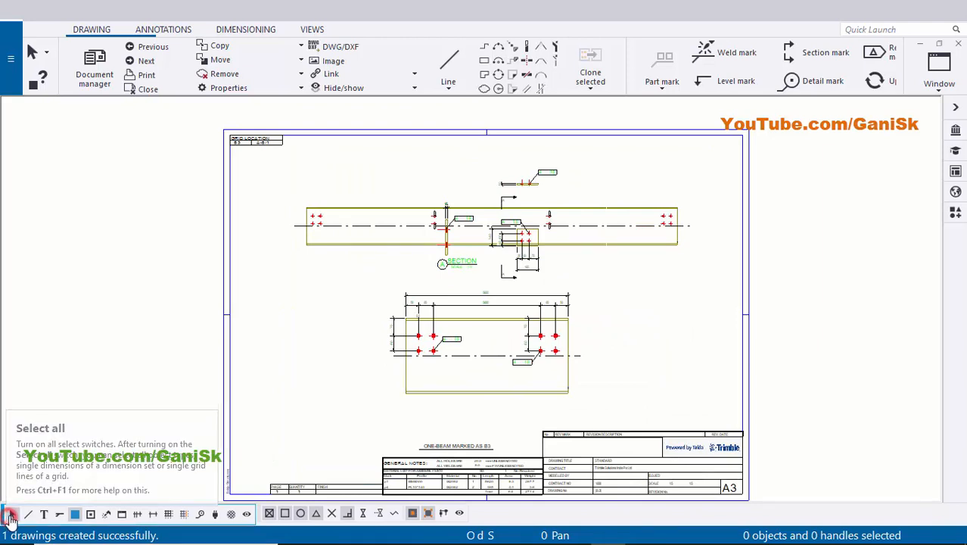
pyautogui.click(295, 243)
pyautogui.moveTo(296, 244); pyautogui.dragTo(291, 160)
pyautogui.click(278, 216)
# - Delete the section A view from the plate's single-part views
pyautogui.scroll(2, 496, 254)
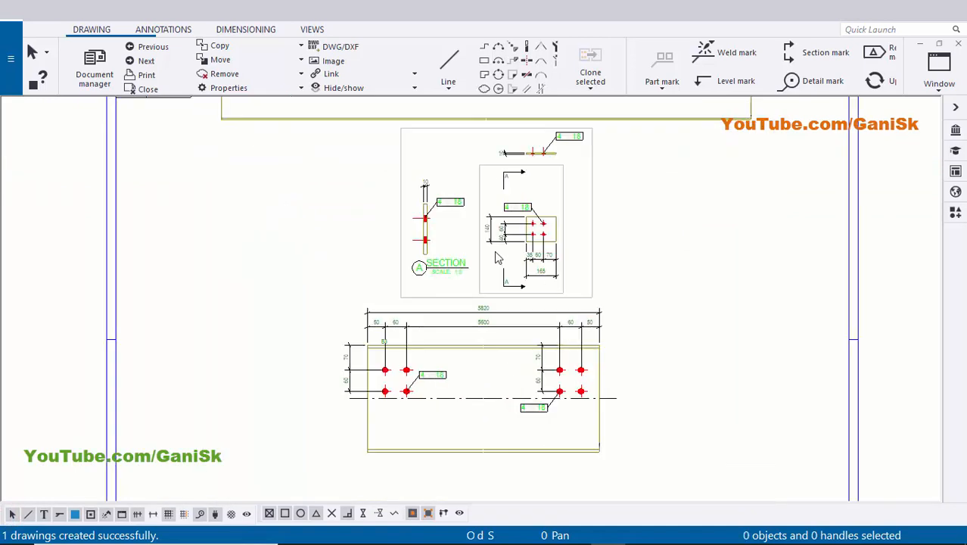
pyautogui.scroll(4, 496, 252)
pyautogui.scroll(-1, 555, 278)
pyautogui.moveTo(434, 243); pyautogui.dragTo(433, 308, button='middle')
pyautogui.scroll(2, 639, 310)
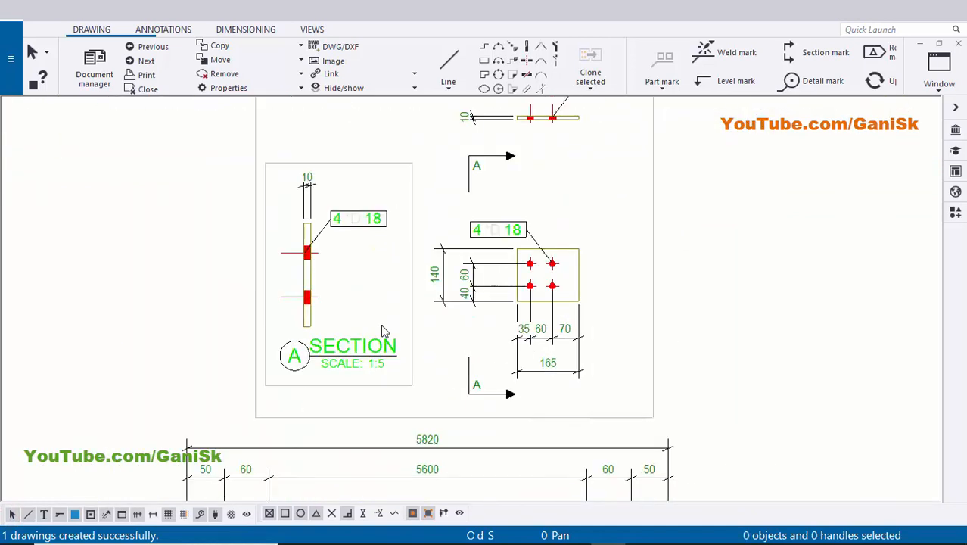
pyautogui.scroll(1, 383, 331)
pyautogui.click(366, 398)
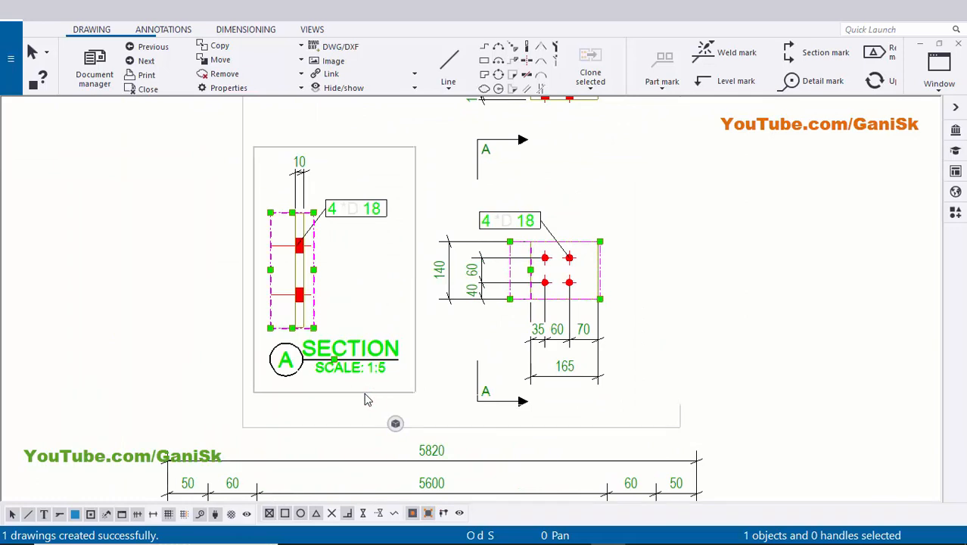
pyautogui.press('Delete')
# - Delete the plate's top view, keeping only its dimensioned front view
pyautogui.moveTo(572, 146); pyautogui.dragTo(484, 292, button='middle')
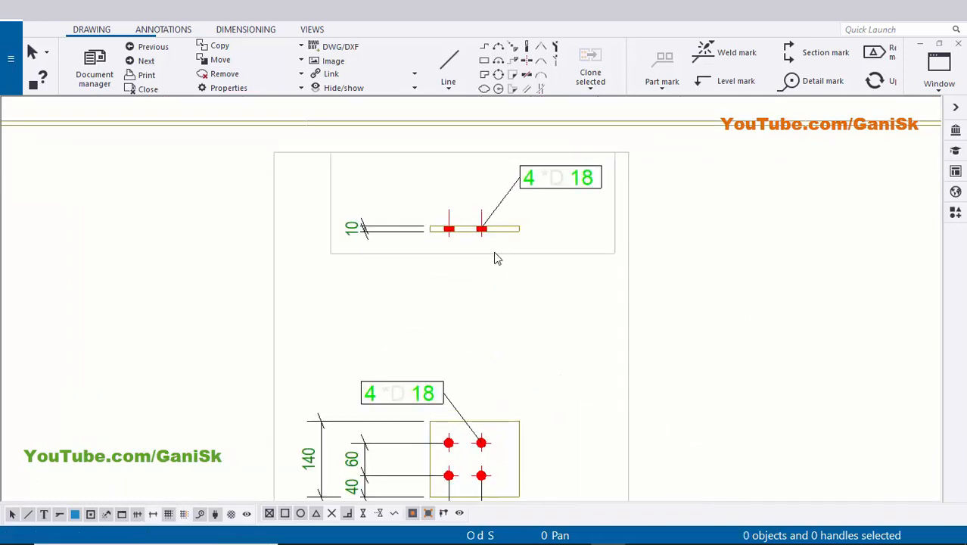
pyautogui.click(493, 251)
pyautogui.press('Delete')
pyautogui.scroll(1, 499, 274)
pyautogui.scroll(-7, 497, 270)
pyautogui.moveTo(468, 352); pyautogui.dragTo(463, 286, button='middle')
pyautogui.scroll(3, 465, 341)
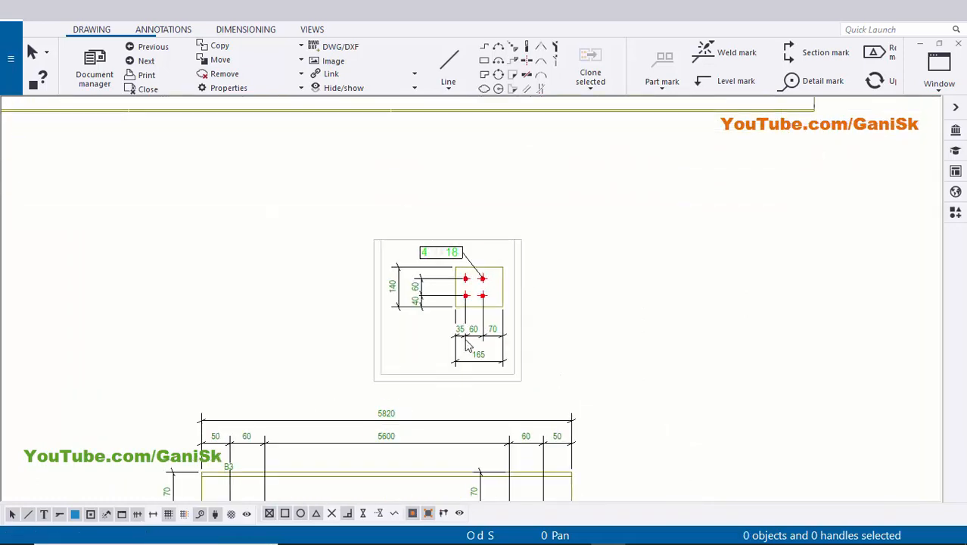
# - Examine the beam's and plate's single-part views and the part marks p1 and p4 in the sheet's material list
pyautogui.scroll(-1, 463, 369)
pyautogui.moveTo(463, 374); pyautogui.dragTo(463, 278, button='middle')
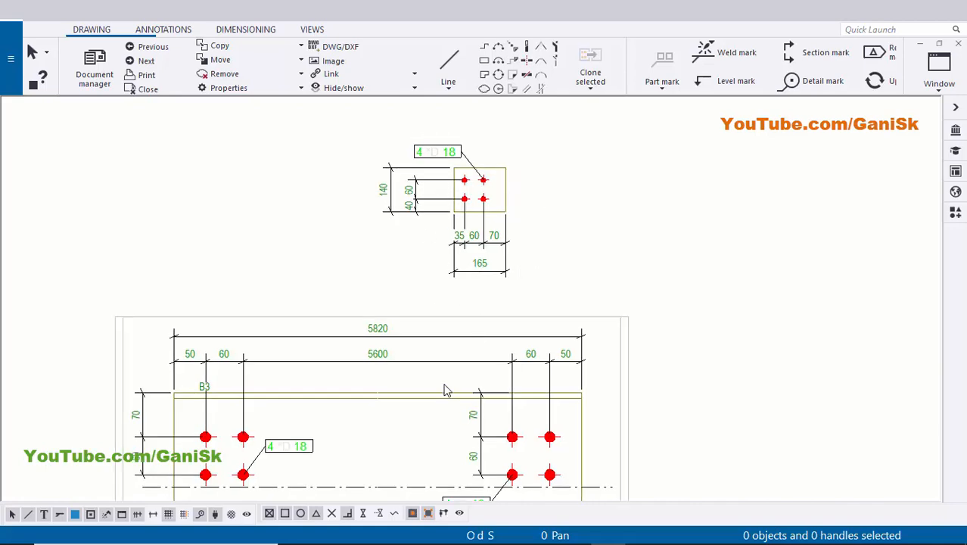
pyautogui.moveTo(304, 447); pyautogui.dragTo(319, 325, button='middle')
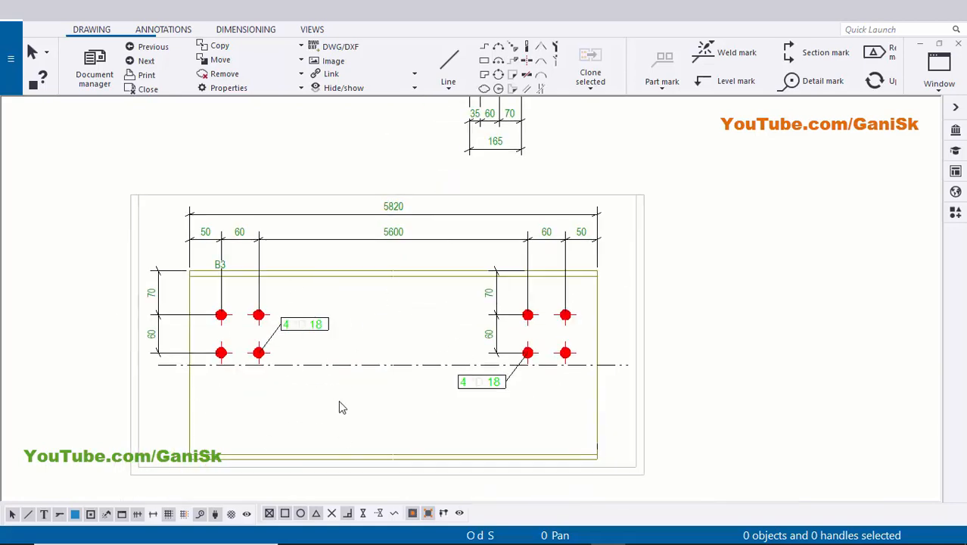
pyautogui.scroll(-5, 339, 407)
pyautogui.scroll(5, 454, 314)
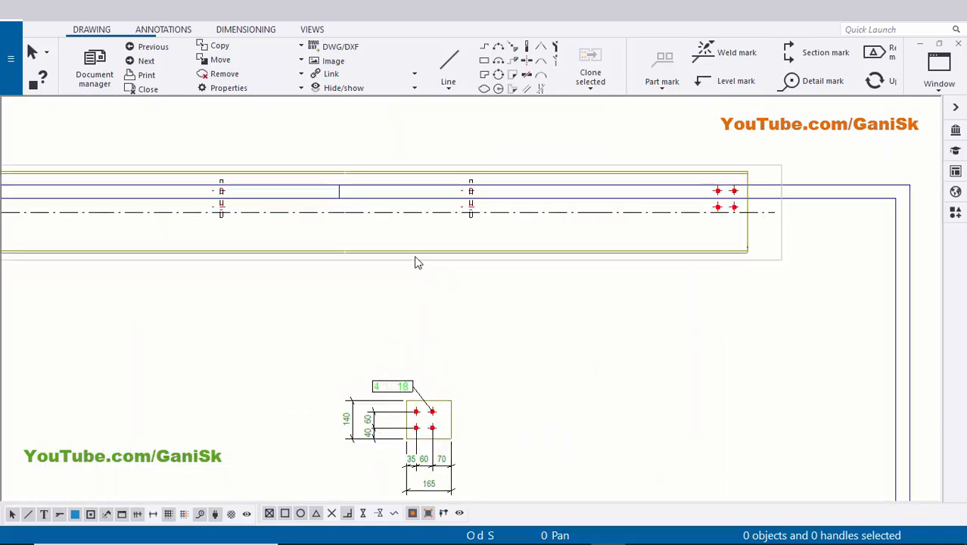
pyautogui.scroll(-2, 414, 258)
pyautogui.scroll(-2, 415, 306)
pyautogui.moveTo(402, 289); pyautogui.dragTo(421, 107, button='middle')
pyautogui.moveTo(358, 474); pyautogui.dragTo(359, 348, button='middle')
pyautogui.scroll(3, 335, 345)
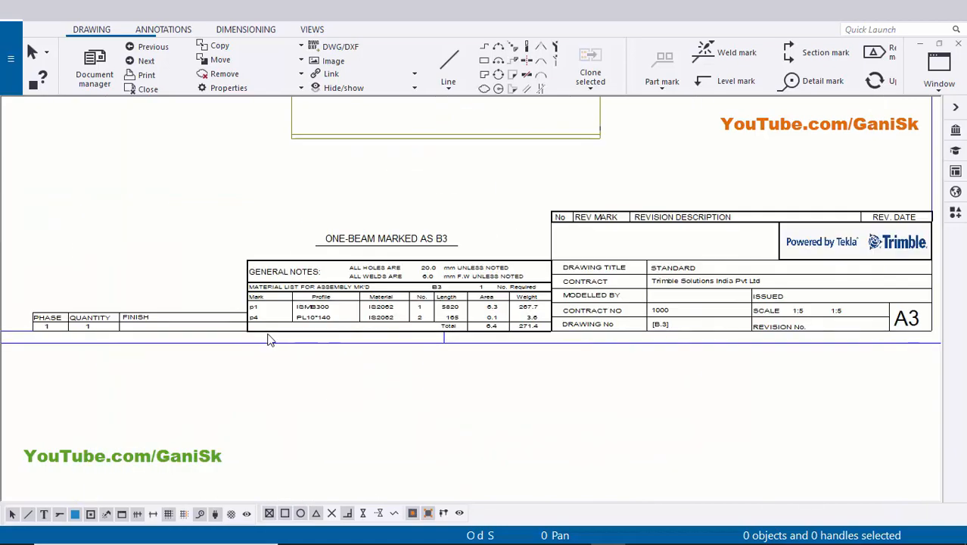
pyautogui.scroll(5, 268, 339)
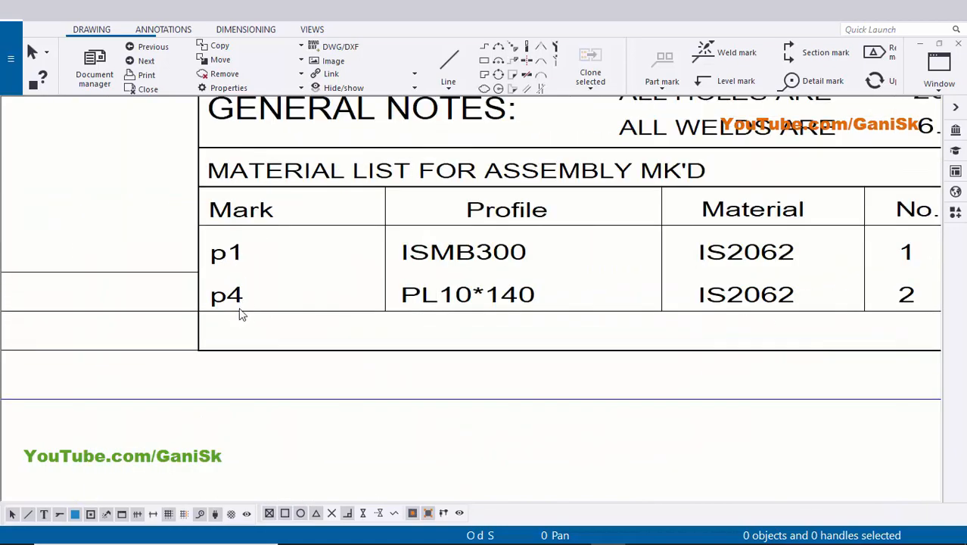
pyautogui.scroll(-3, 240, 340)
pyautogui.scroll(-4, 390, 333)
pyautogui.moveTo(470, 231); pyautogui.dragTo(436, 393, button='middle')
pyautogui.moveTo(459, 273); pyautogui.dragTo(446, 383, button='middle')
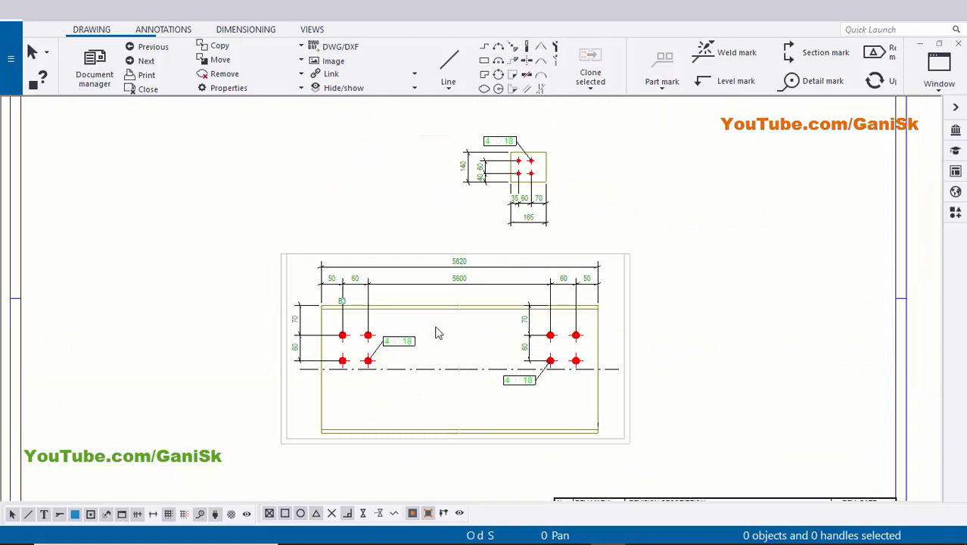
# - Move the beam's assembly view down so that it lies inside the sheet frame above the plate's view
pyautogui.moveTo(496, 206); pyautogui.dragTo(491, 304, button='middle')
pyautogui.scroll(-2, 492, 307)
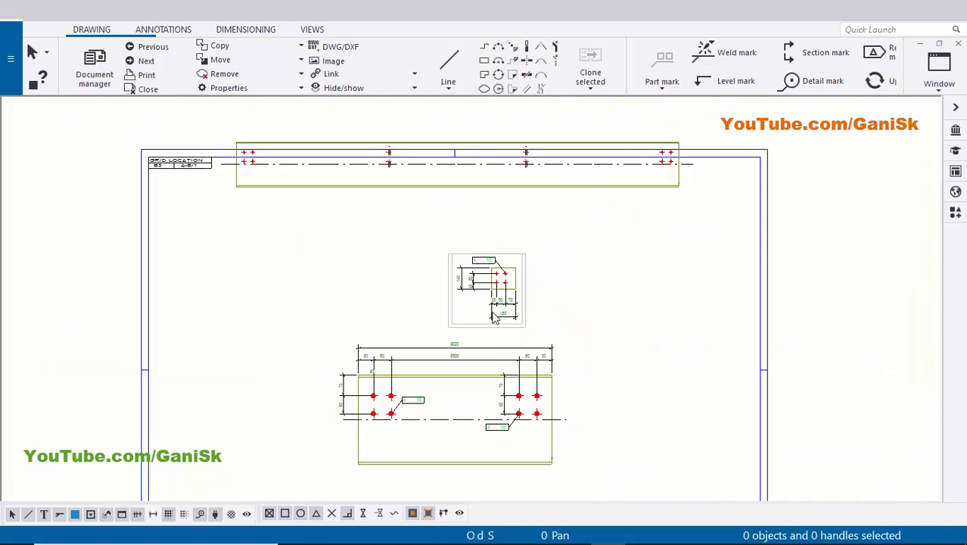
pyautogui.scroll(-2, 494, 342)
pyautogui.scroll(2, 575, 292)
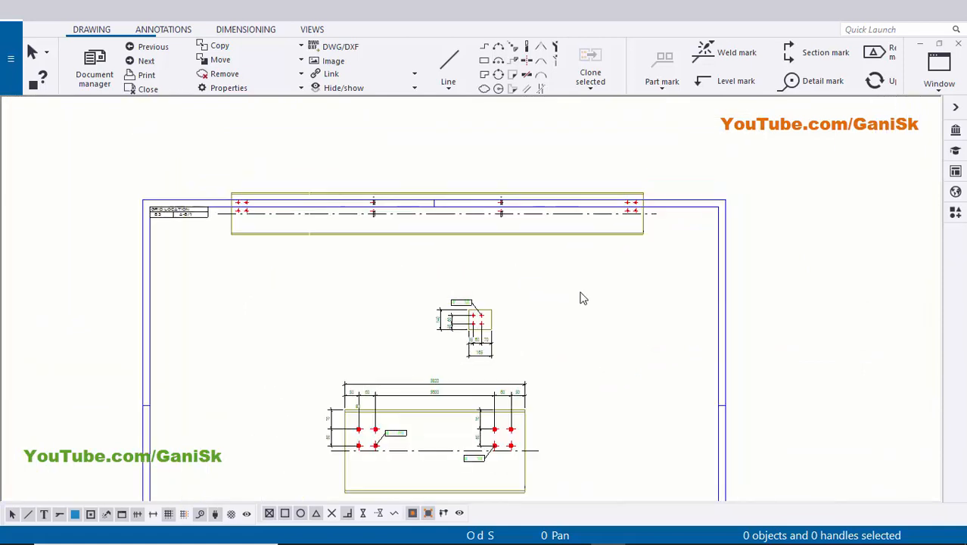
pyautogui.click(655, 240)
pyautogui.moveTo(655, 240); pyautogui.dragTo(655, 287)
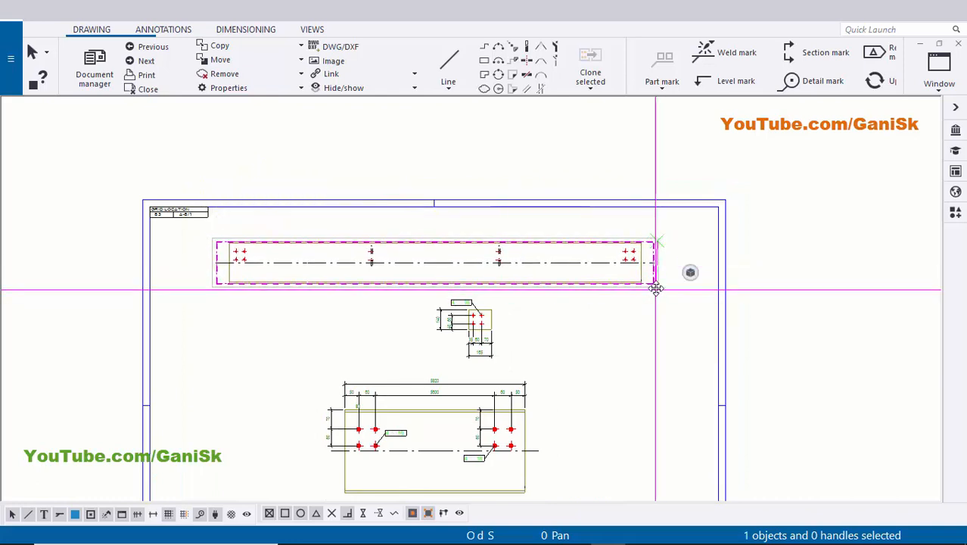
pyautogui.click(636, 337)
# - Move the beam's single-part view up and to the left, beneath the left half of the assembly view
pyautogui.scroll(1, 501, 473)
pyautogui.moveTo(501, 474); pyautogui.dragTo(525, 389, button='middle')
pyautogui.click(499, 415)
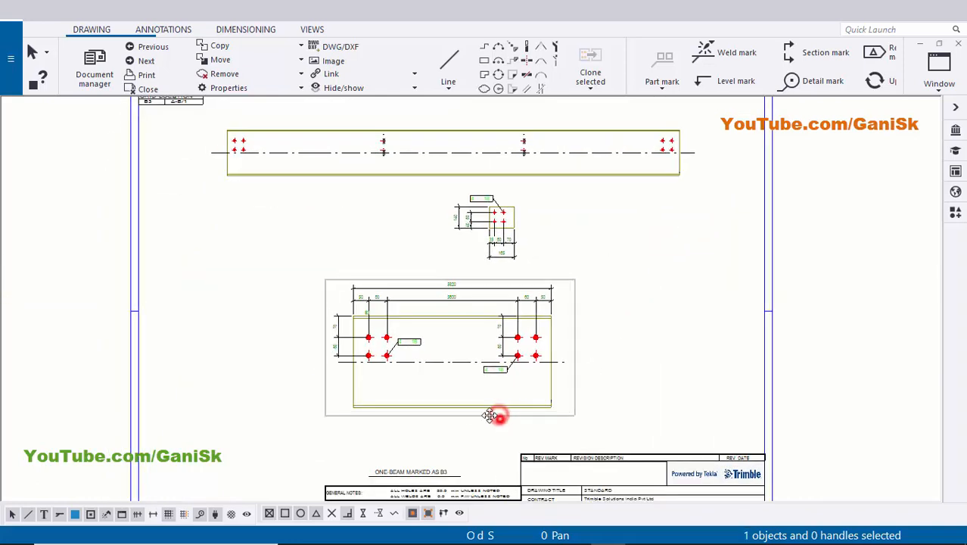
pyautogui.moveTo(490, 415); pyautogui.dragTo(358, 380)
pyautogui.click(549, 371)
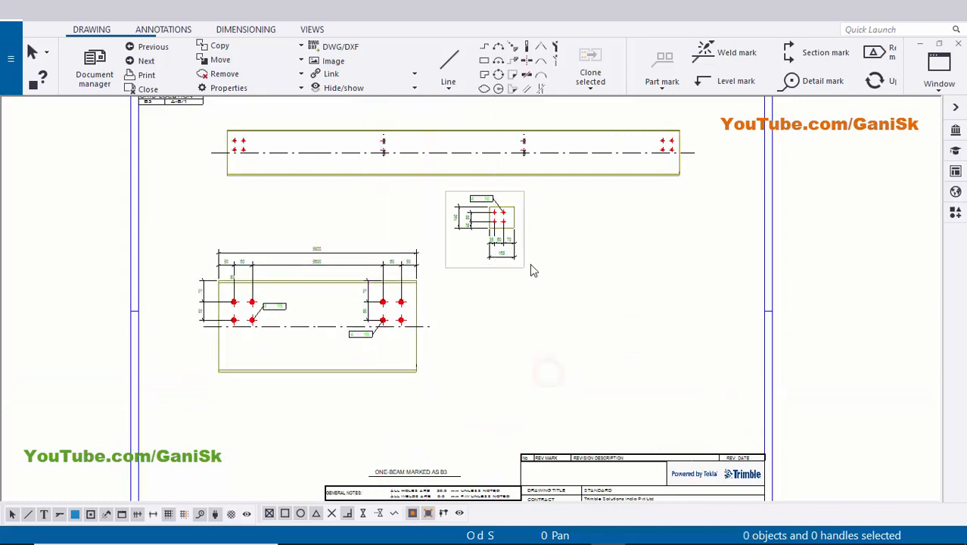
# - Move the plate's single-part view into the free space to the right of the beam's single-part view
pyautogui.click(529, 264)
pyautogui.moveTo(528, 264); pyautogui.dragTo(562, 338)
pyautogui.click(676, 348)
# - Check the scale of the beam's assembly view in its view properties and close them without changes
pyautogui.scroll(4, 473, 382)
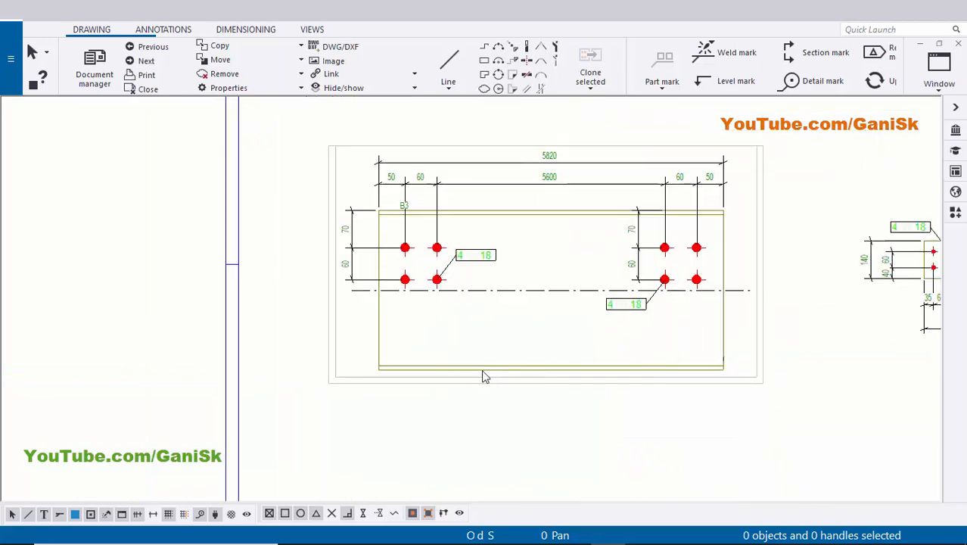
pyautogui.scroll(1, 483, 371)
pyautogui.scroll(-2, 555, 354)
pyautogui.moveTo(500, 452); pyautogui.dragTo(390, 525, button='middle')
pyautogui.moveTo(710, 166); pyautogui.dragTo(585, 331, button='middle')
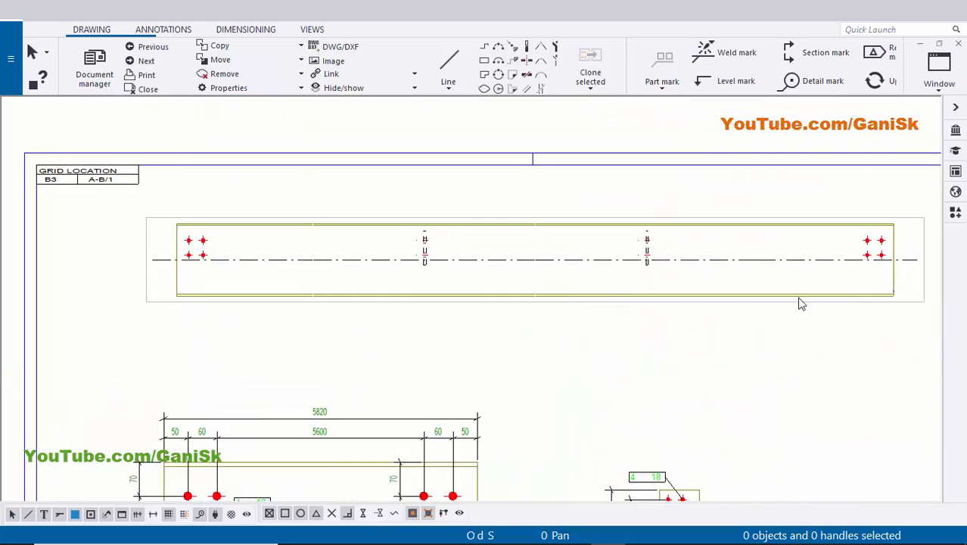
pyautogui.scroll(-1, 790, 305)
pyautogui.scroll(1, 779, 306)
pyautogui.click(777, 312)
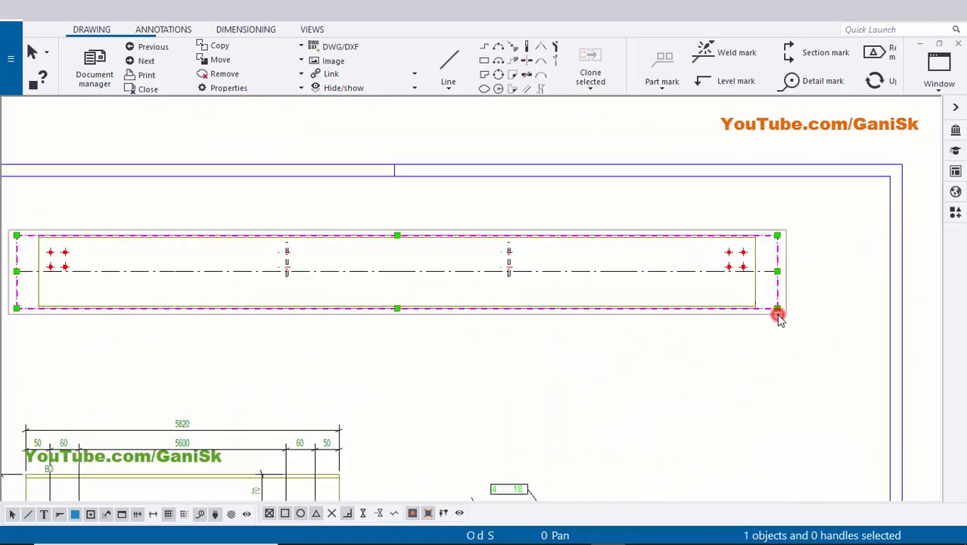
pyautogui.doubleClick(777, 314)
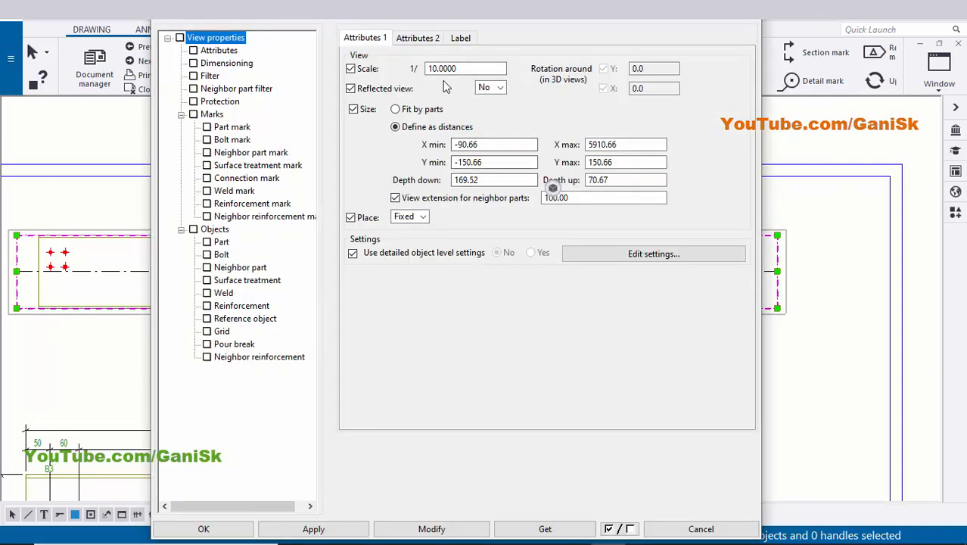
pyautogui.moveTo(501, 69); pyautogui.dragTo(411, 76)
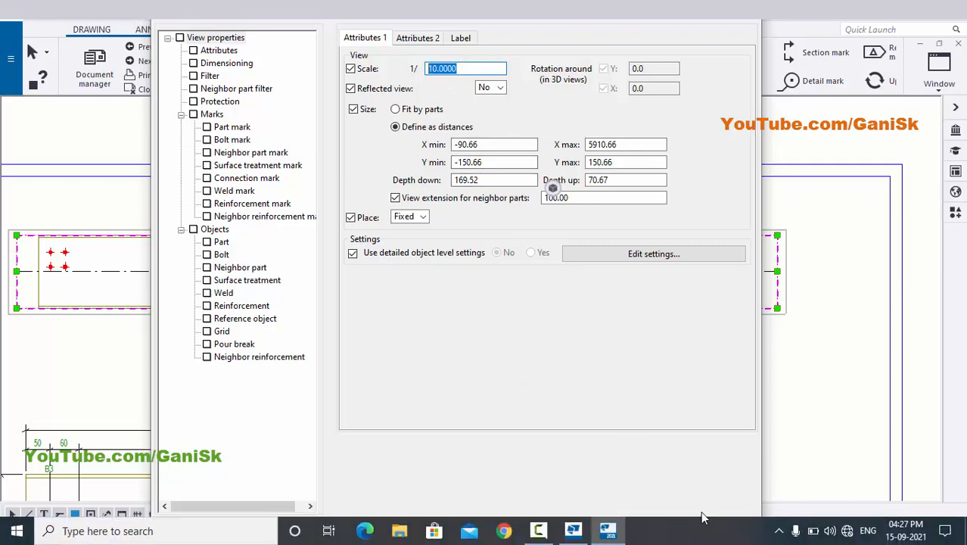
pyautogui.click(700, 528)
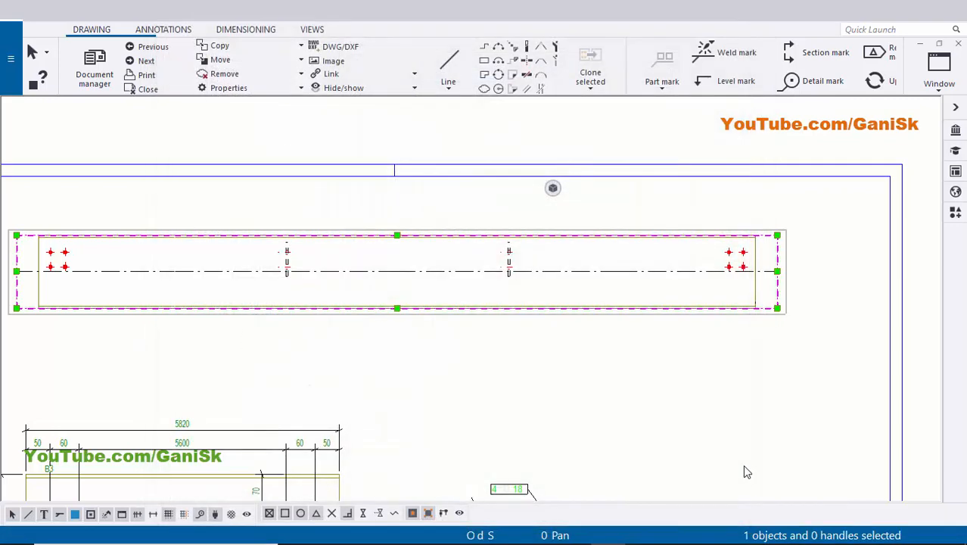
pyautogui.click(731, 399)
# - Set the scale of the beam's single-part view to 1/10
pyautogui.scroll(-2, 557, 347)
pyautogui.scroll(5, 441, 375)
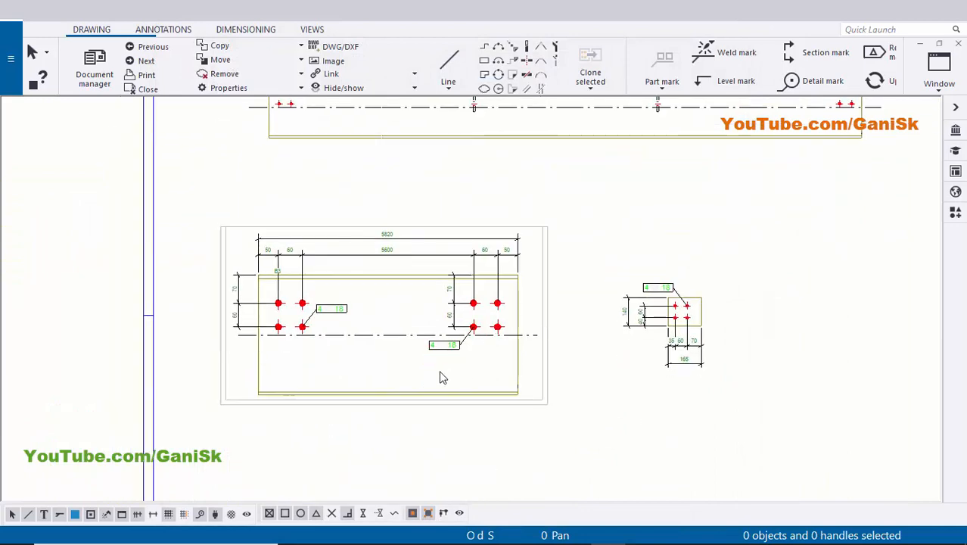
pyautogui.scroll(2, 553, 397)
pyautogui.scroll(-4, 410, 345)
pyautogui.scroll(2, 551, 356)
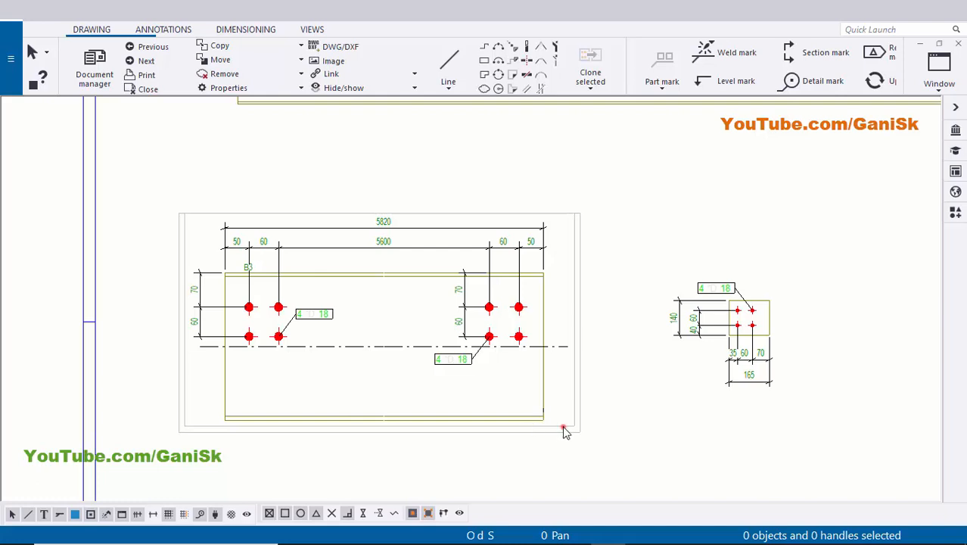
pyautogui.click(563, 429)
pyautogui.doubleClick(550, 426)
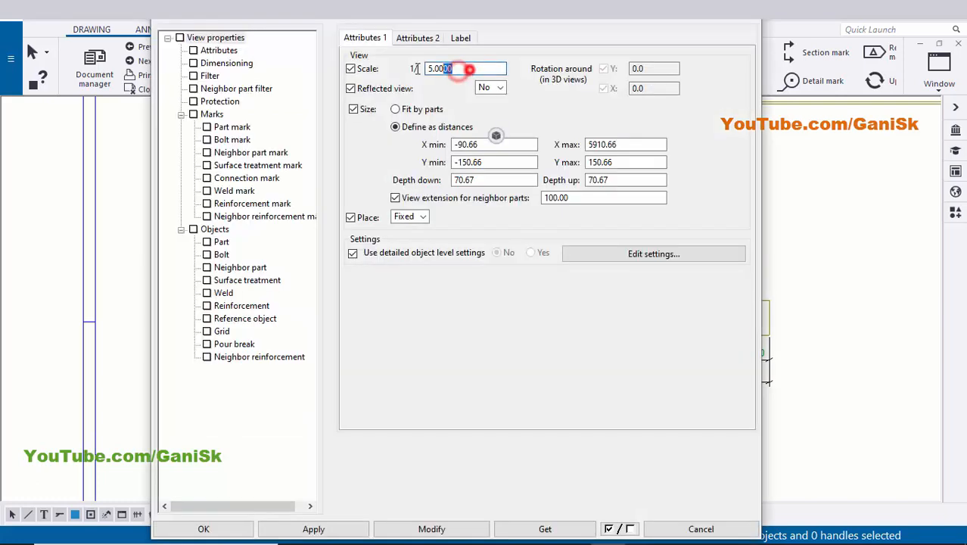
pyautogui.doubleClick(467, 68)
pyautogui.write('10')
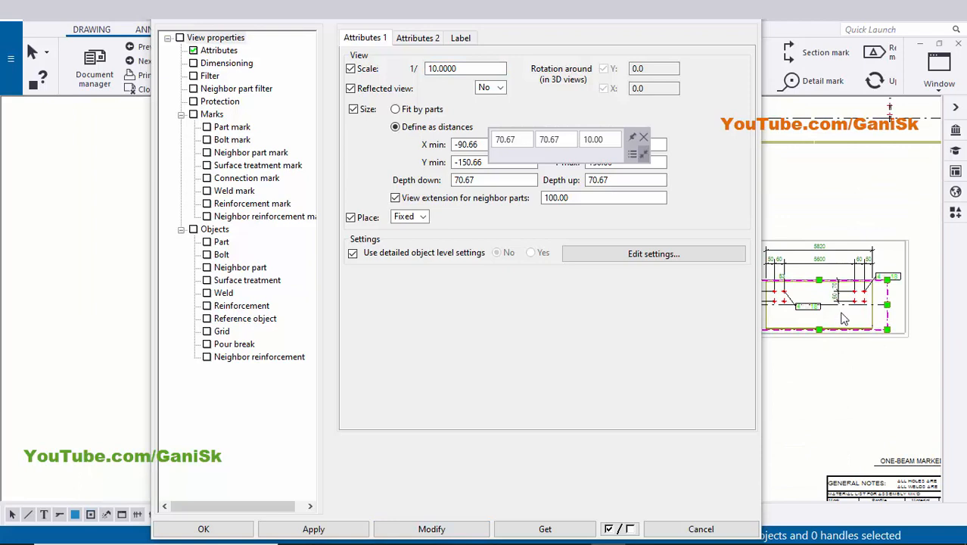
pyautogui.scroll(4, 844, 319)
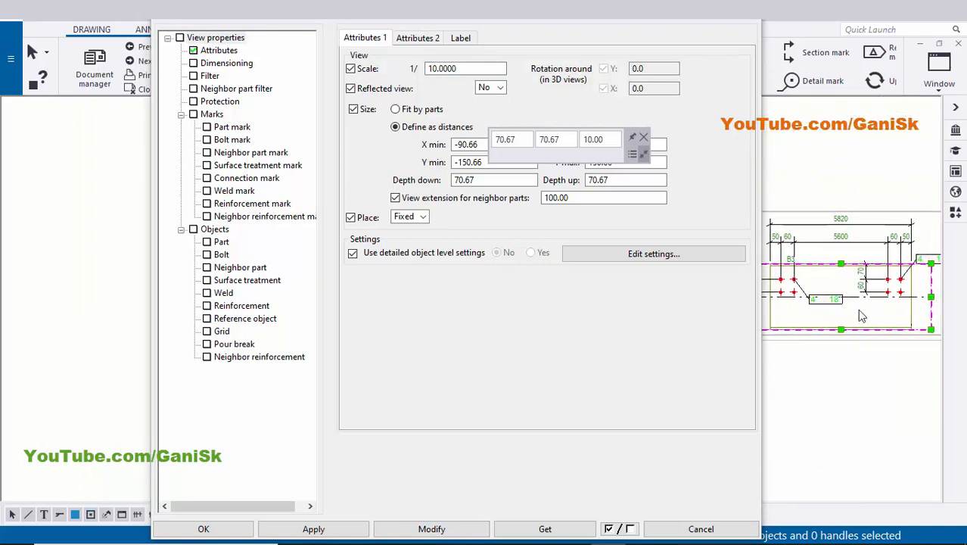
# - Set the minimum cut part length of the beam's single-part view to 500 and apply the view properties
pyautogui.click(425, 40)
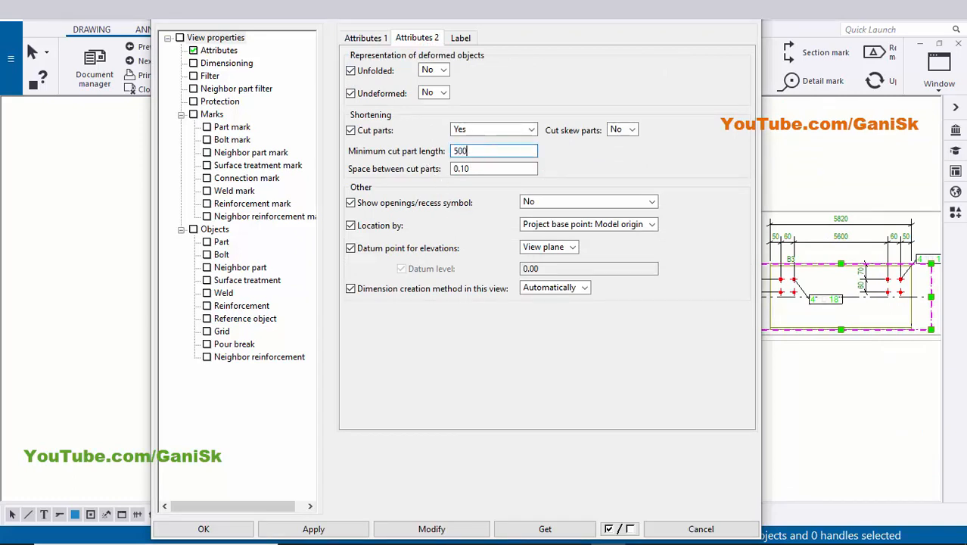
pyautogui.click(436, 529)
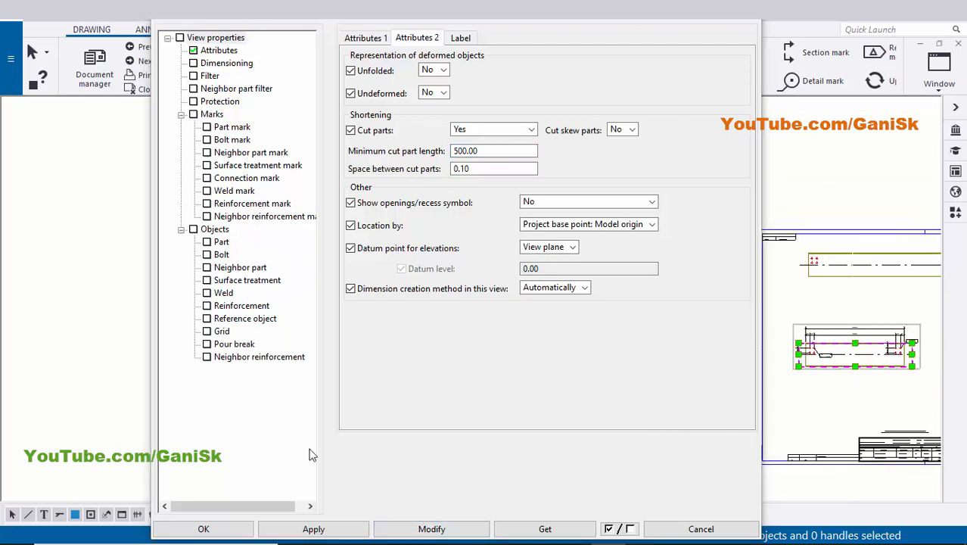
pyautogui.click(198, 527)
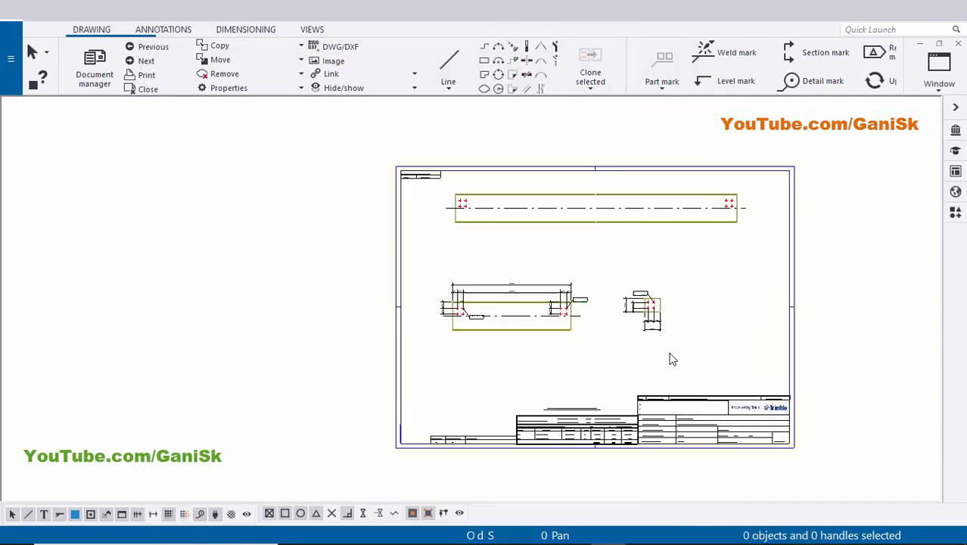
# - Examine the dimensions and hole marks at both ends of the rescaled beam single-part view and on the plate's view
pyautogui.scroll(3, 472, 326)
pyautogui.scroll(-2, 487, 310)
pyautogui.scroll(2, 514, 300)
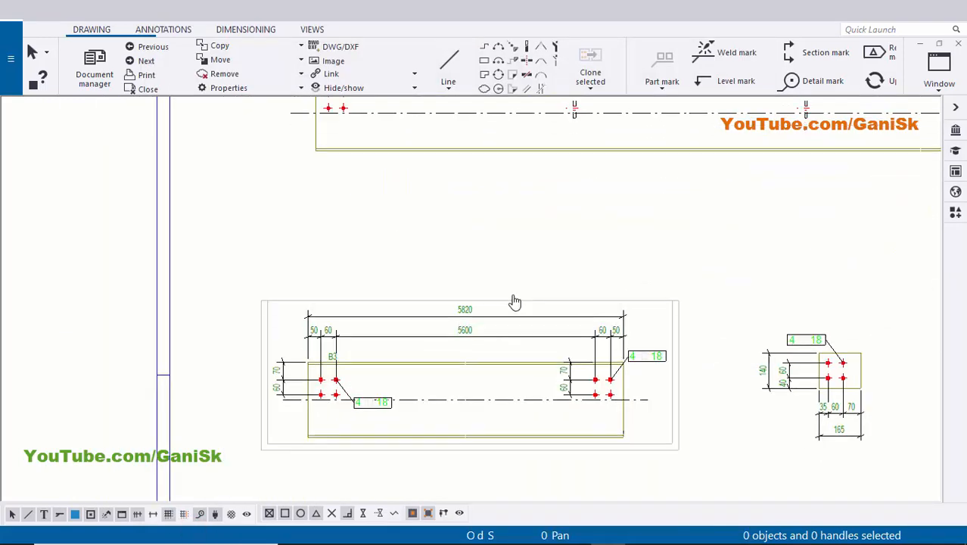
pyautogui.scroll(-3, 583, 334)
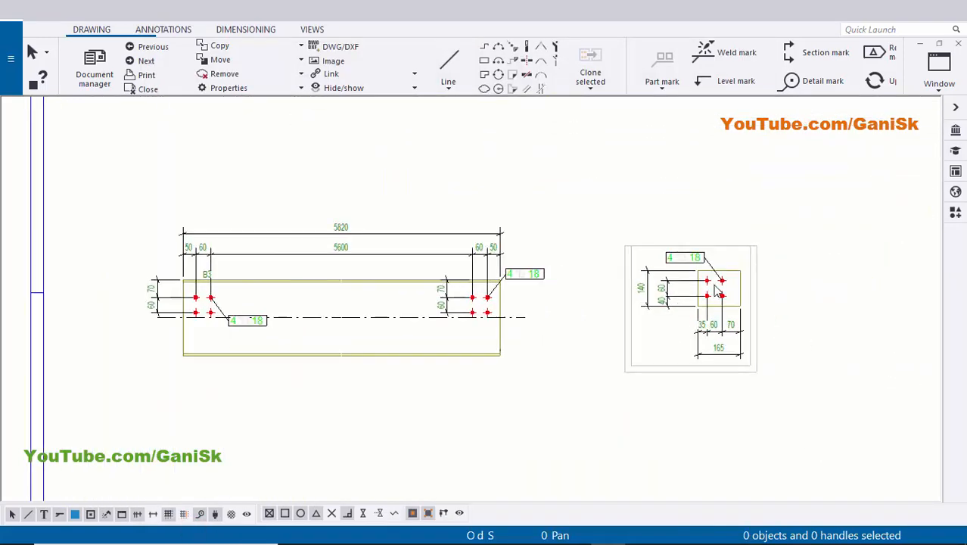
pyautogui.scroll(2, 736, 293)
pyautogui.scroll(-1, 408, 298)
pyautogui.scroll(1, 382, 303)
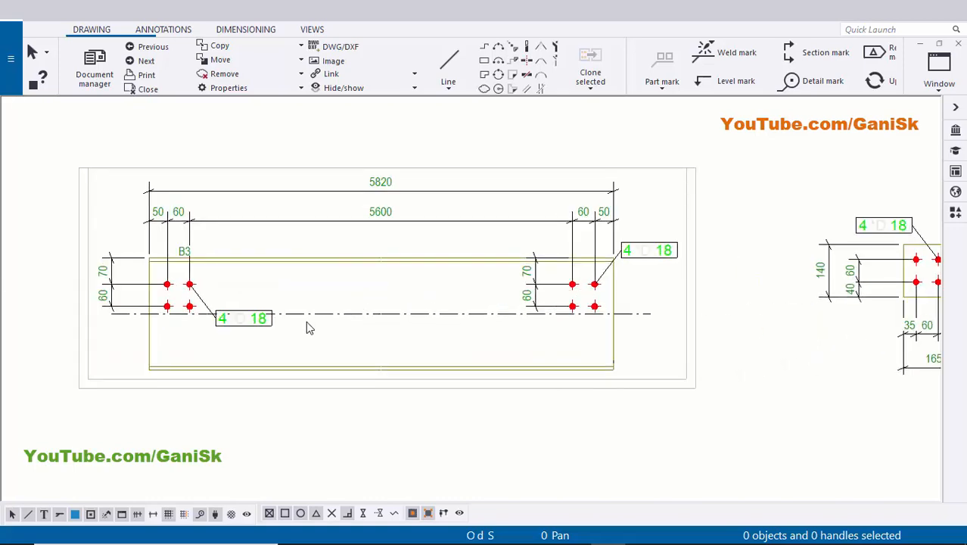
pyautogui.moveTo(308, 327); pyautogui.dragTo(453, 325, button='middle')
pyautogui.scroll(1, 370, 279)
pyautogui.scroll(1, 272, 340)
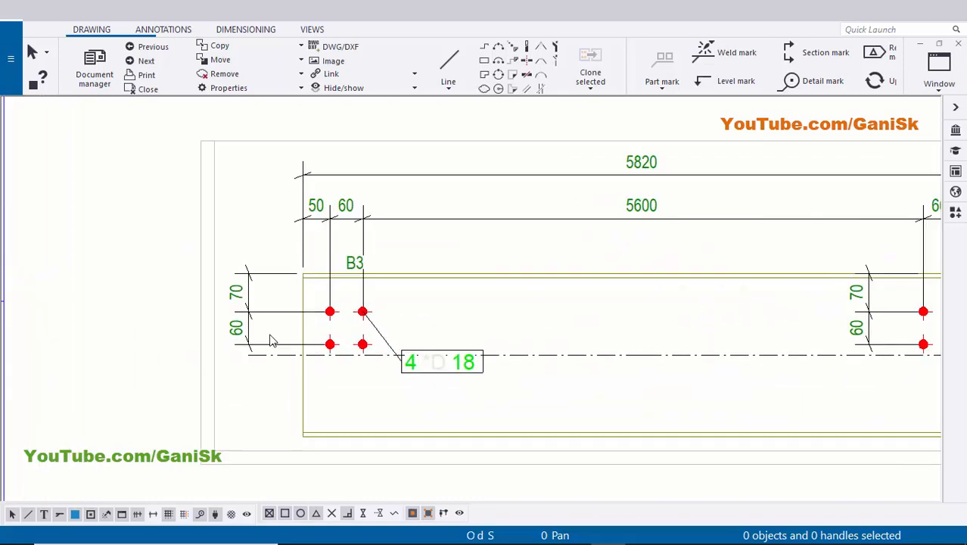
pyautogui.scroll(2, 272, 337)
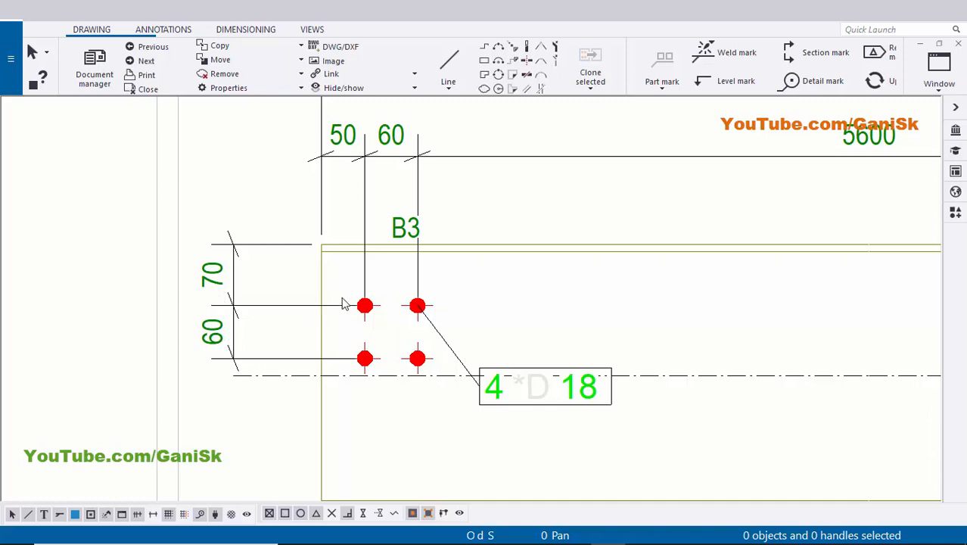
pyautogui.scroll(-1, 282, 253)
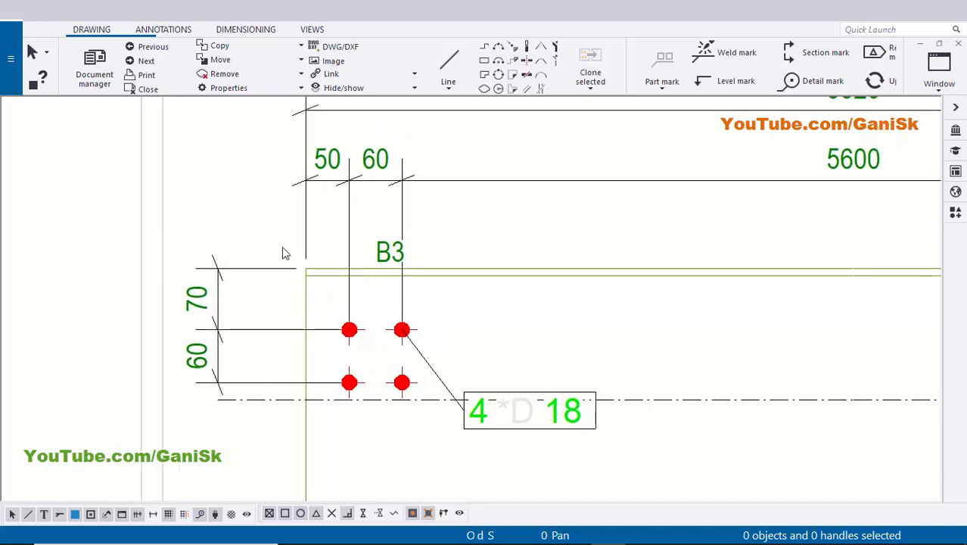
pyautogui.scroll(-3, 651, 285)
pyautogui.scroll(2, 662, 274)
pyautogui.scroll(-2, 666, 274)
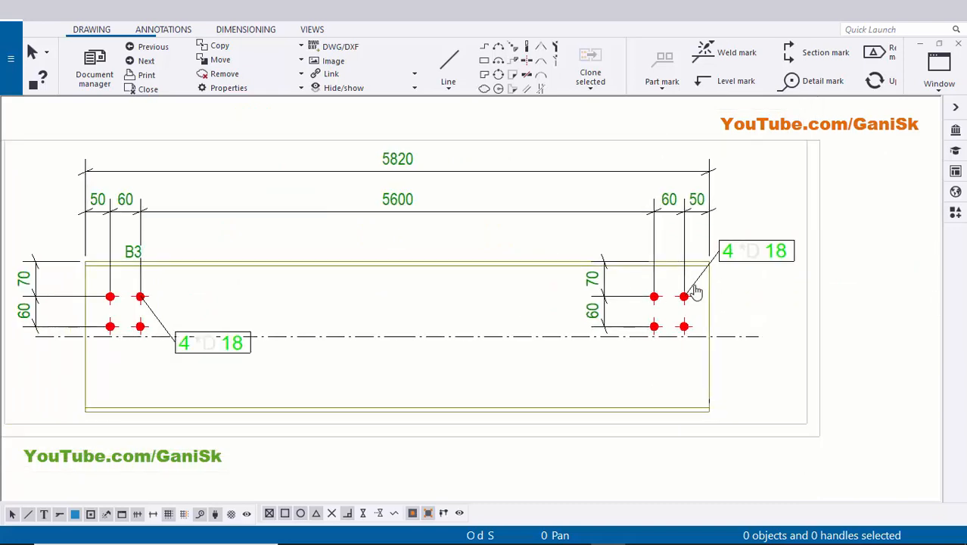
pyautogui.scroll(1, 272, 247)
pyautogui.scroll(-2, 393, 248)
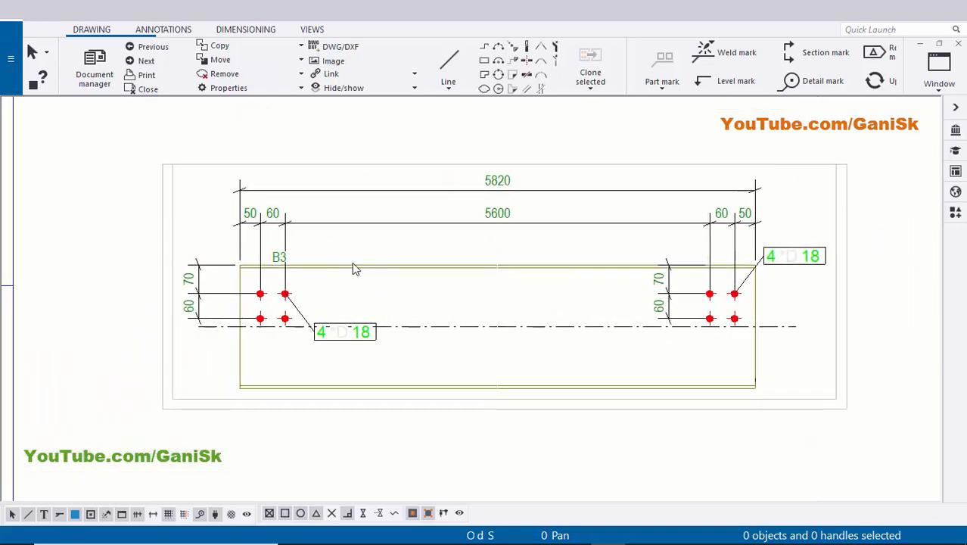
# - Delete the vertical hole dimensions at the beam's left end and the horizontal hole-spacing dimension line from its single-part view
pyautogui.scroll(3, 294, 281)
pyautogui.click(195, 298)
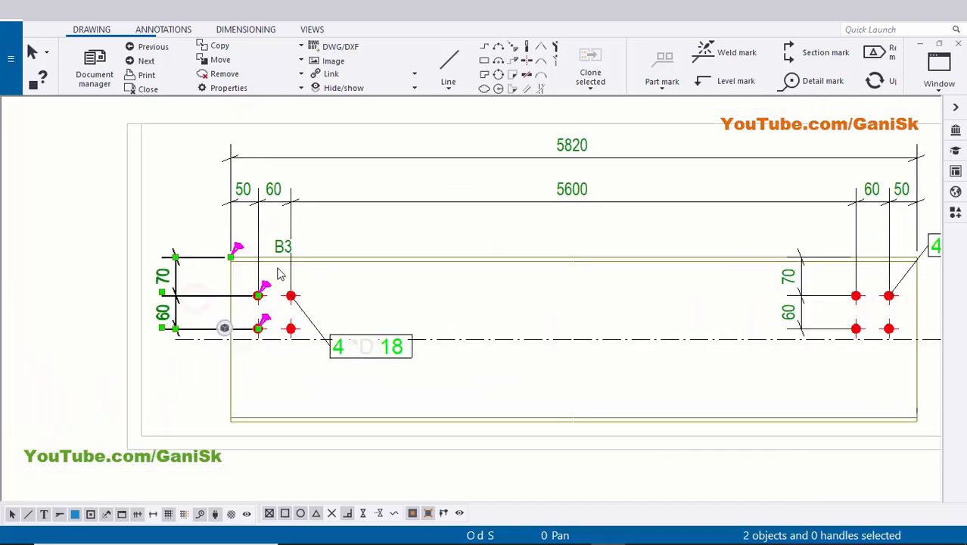
pyautogui.press('Delete')
pyautogui.click(321, 207)
pyautogui.press('Delete')
pyautogui.scroll(-1, 505, 206)
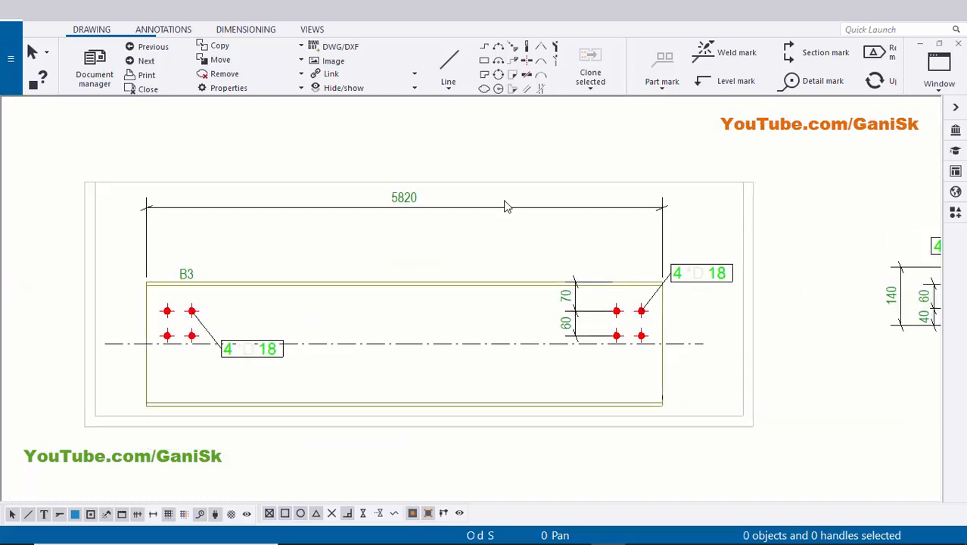
# - Delete the overall length dimension and the right-end vertical hole dimensions and hole mark from the beam's single-part view
pyautogui.click(492, 206)
pyautogui.press('Delete')
pyautogui.moveTo(619, 295); pyautogui.dragTo(547, 280, button='middle')
pyautogui.scroll(2, 478, 296)
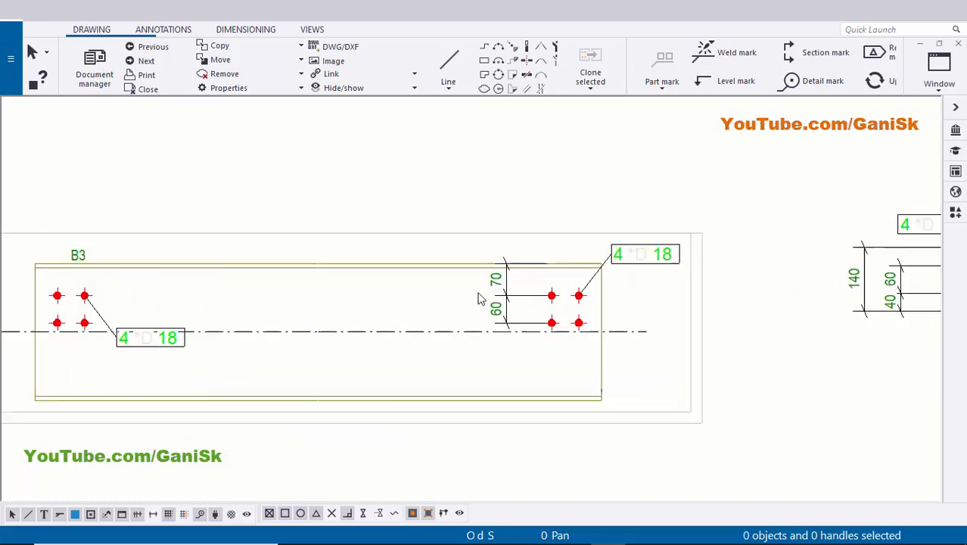
pyautogui.click(512, 289)
pyautogui.press('Delete')
pyautogui.click(665, 253)
pyautogui.press('Delete')
# - Delete the left-end hole mark and the B3 label above the beam in its single-part view
pyautogui.scroll(-2, 415, 288)
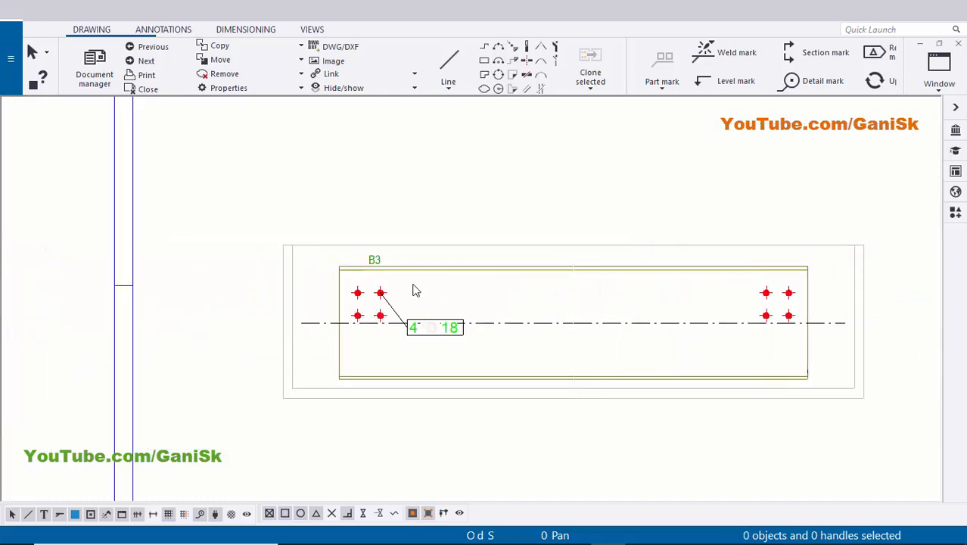
pyautogui.scroll(2, 437, 345)
pyautogui.click(435, 340)
pyautogui.press('Delete')
pyautogui.click(362, 245)
pyautogui.press('Delete')
# - Turn off the center line of the beam in its single-part view and apply the part properties
pyautogui.scroll(-2, 531, 326)
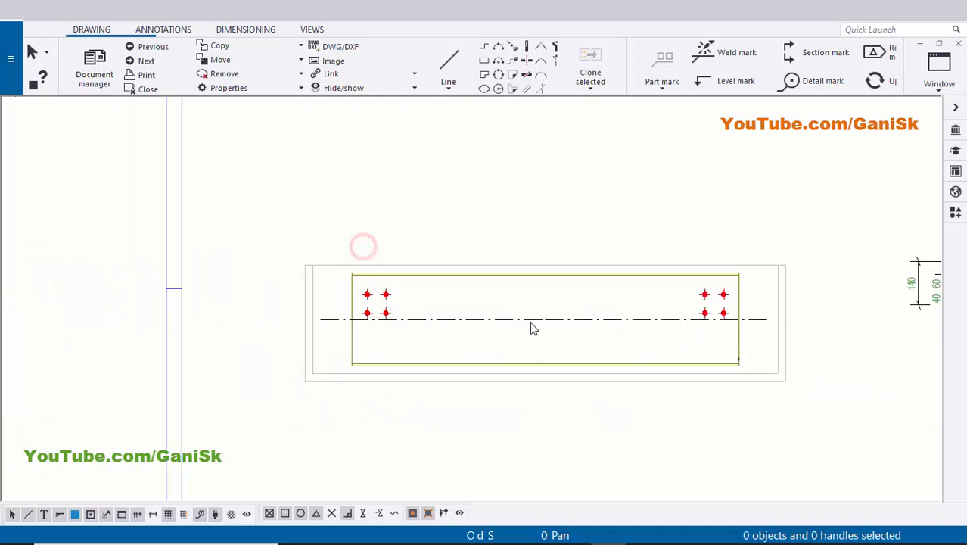
pyautogui.scroll(1, 485, 326)
pyautogui.scroll(3, 484, 321)
pyautogui.scroll(-1, 489, 312)
pyautogui.scroll(3, 242, 296)
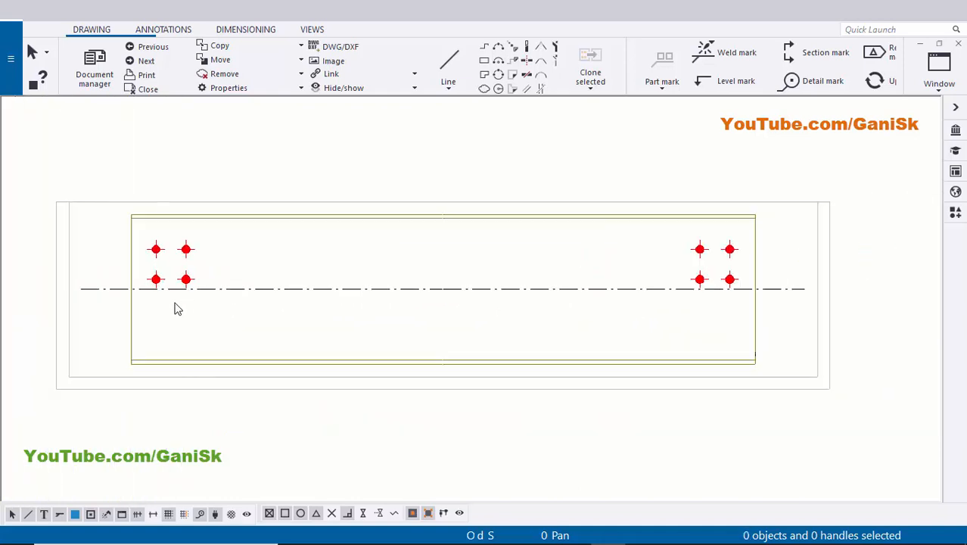
pyautogui.moveTo(175, 303); pyautogui.dragTo(208, 312, button='middle')
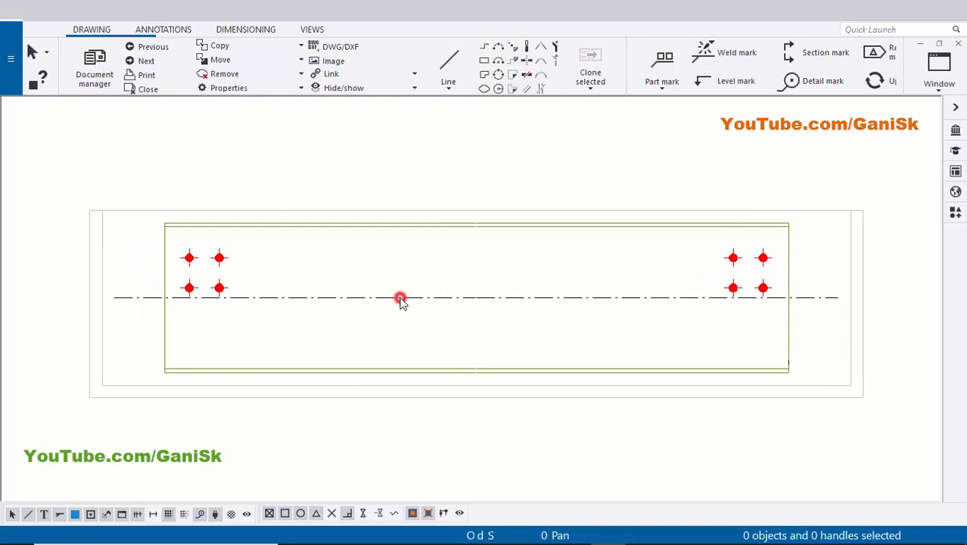
pyautogui.doubleClick(401, 299)
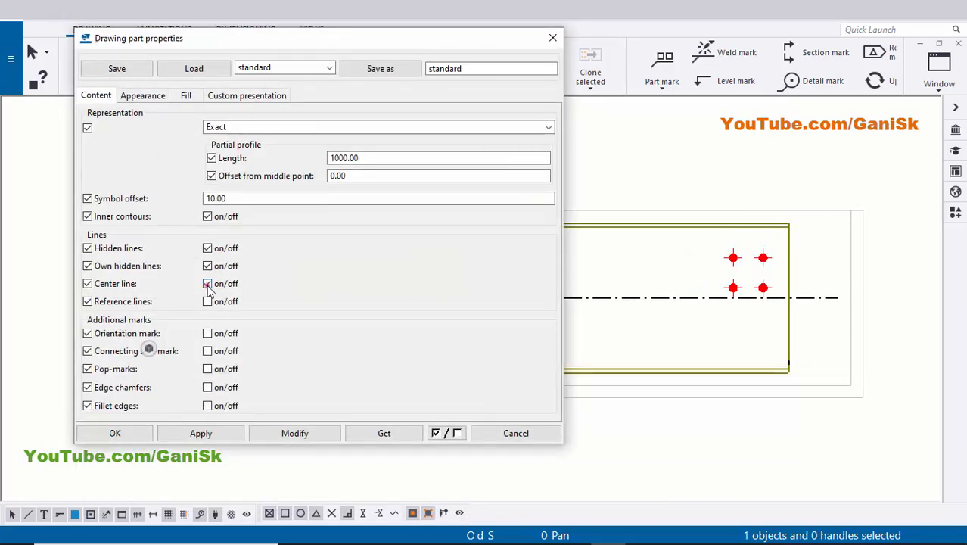
pyautogui.click(294, 433)
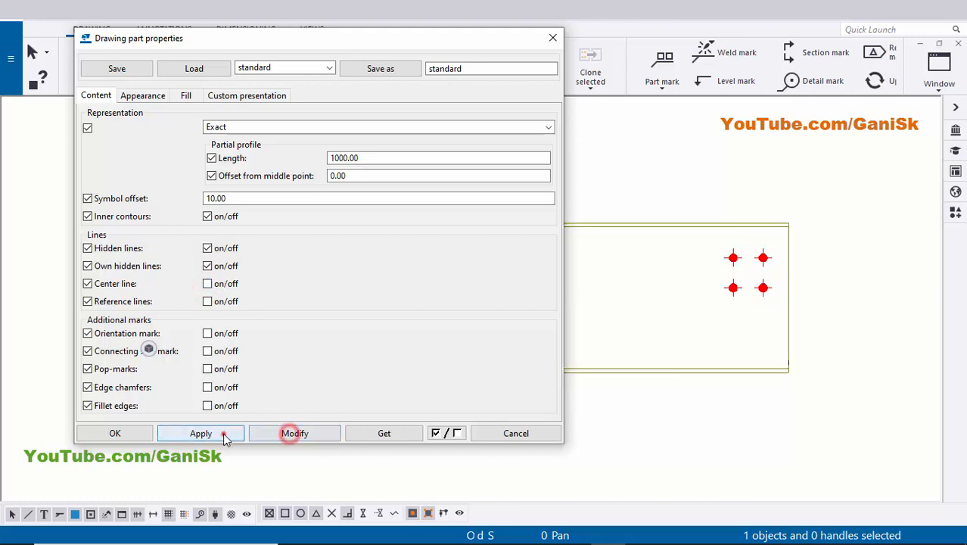
pyautogui.click(225, 433)
pyautogui.click(121, 434)
pyautogui.click(347, 429)
# - Add a part mark to the beam using the applied mark properties and move it close above the upper flange
pyautogui.scroll(-4, 378, 420)
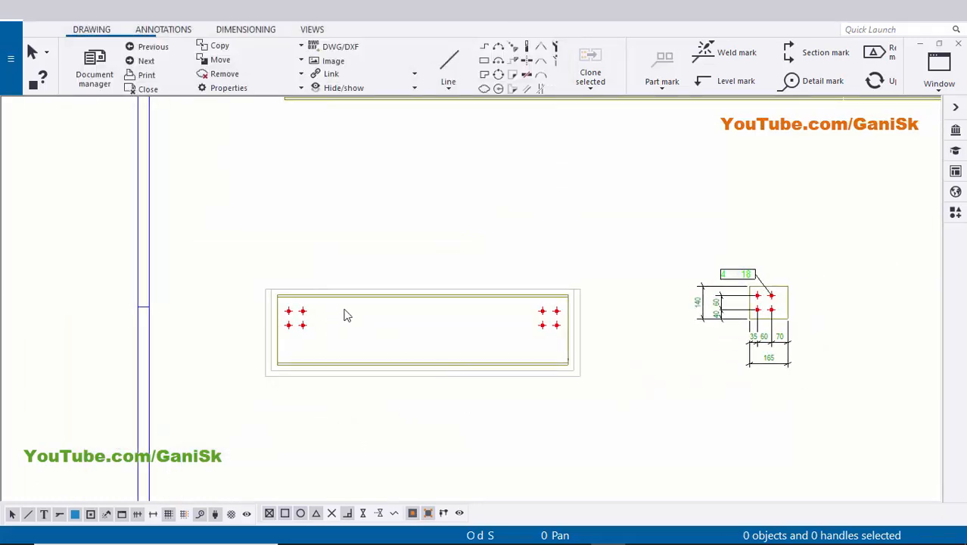
pyautogui.scroll(3, 340, 321)
pyautogui.scroll(1, 314, 313)
pyautogui.scroll(-2, 394, 313)
pyautogui.moveTo(459, 347); pyautogui.dragTo(411, 307, button='middle')
pyautogui.scroll(2, 465, 351)
pyautogui.click(482, 363)
pyautogui.rightClick(483, 361)
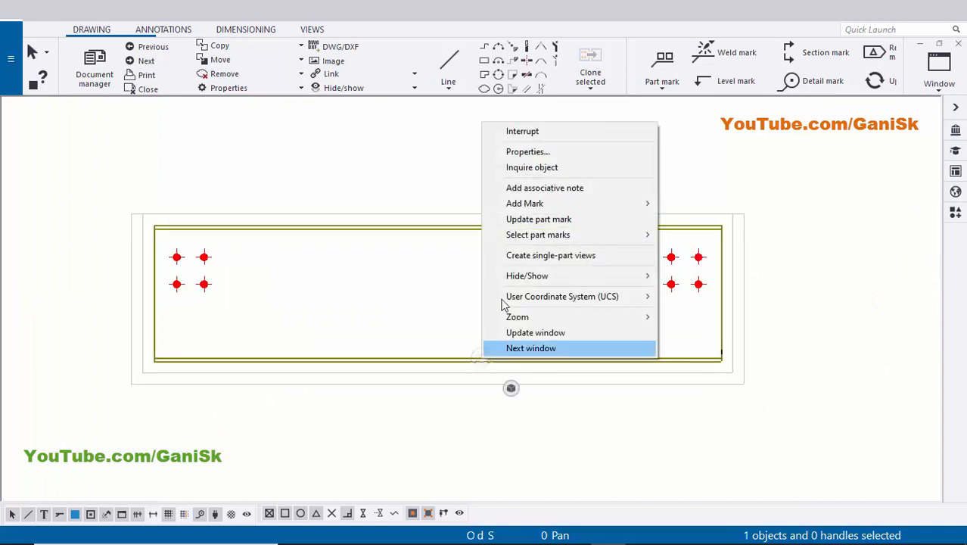
pyautogui.click(539, 202)
pyautogui.click(679, 218)
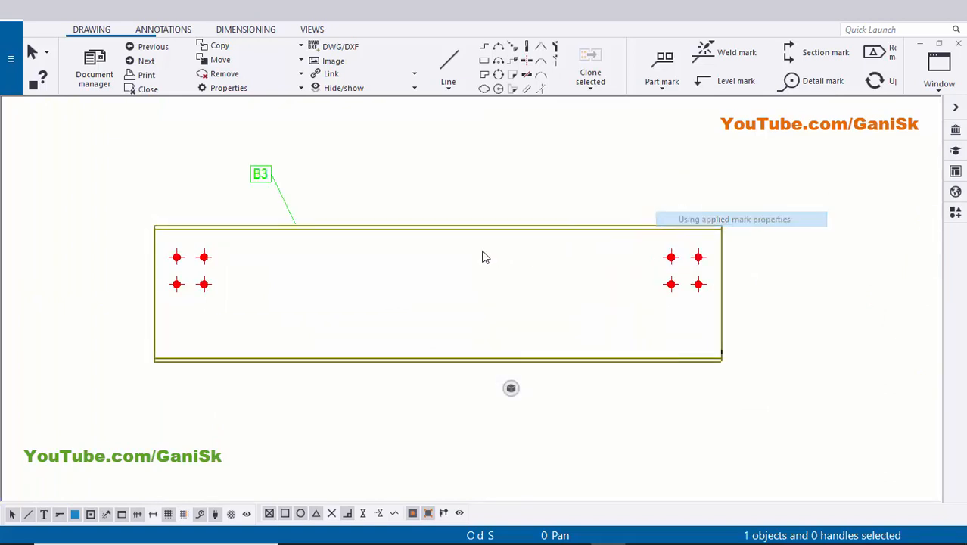
pyautogui.moveTo(270, 180)
pyautogui.mouseDown()
pyautogui.moveTo(360, 208)
pyautogui.moveTo(350, 214)
pyautogui.mouseUp()
# - Examine the part marks in the material list and the assembly title to compare them with the beam's mark
pyautogui.scroll(3, 350, 217)
pyautogui.scroll(-5, 349, 217)
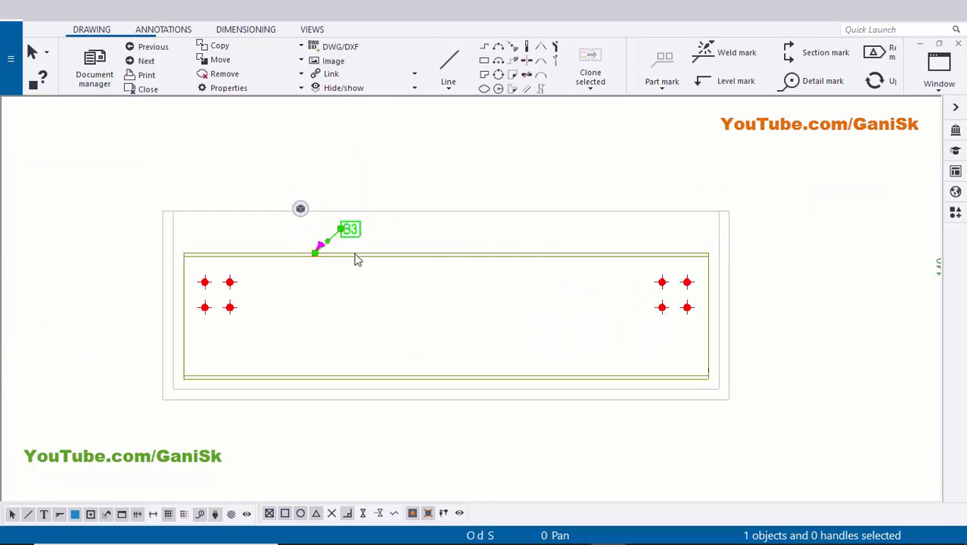
pyautogui.scroll(2, 405, 379)
pyautogui.scroll(3, 404, 378)
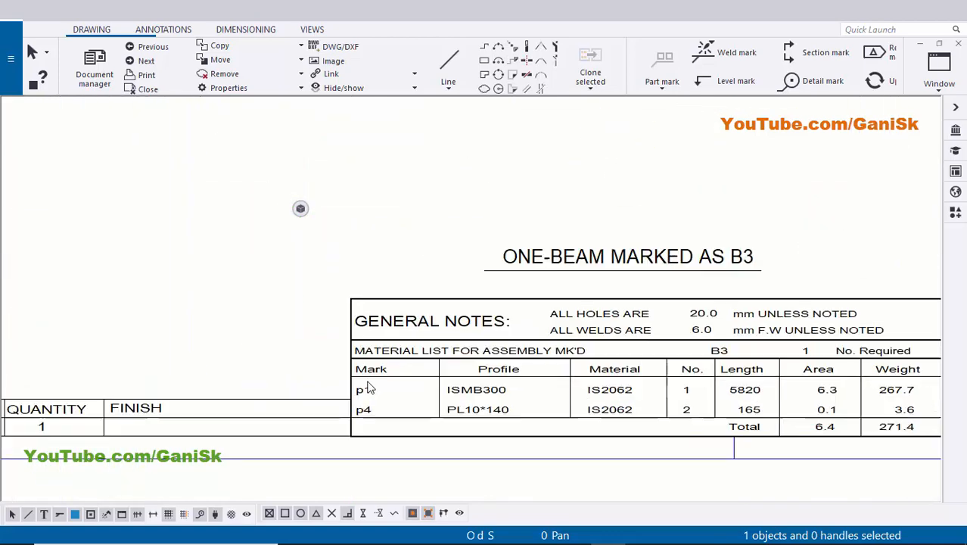
pyautogui.scroll(-5, 349, 405)
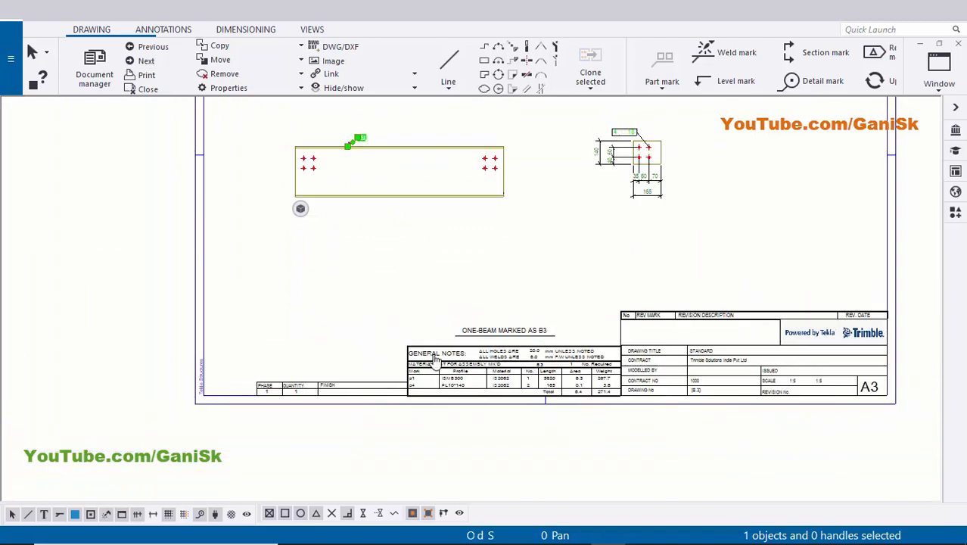
pyautogui.scroll(3, 382, 226)
pyautogui.scroll(3, 484, 341)
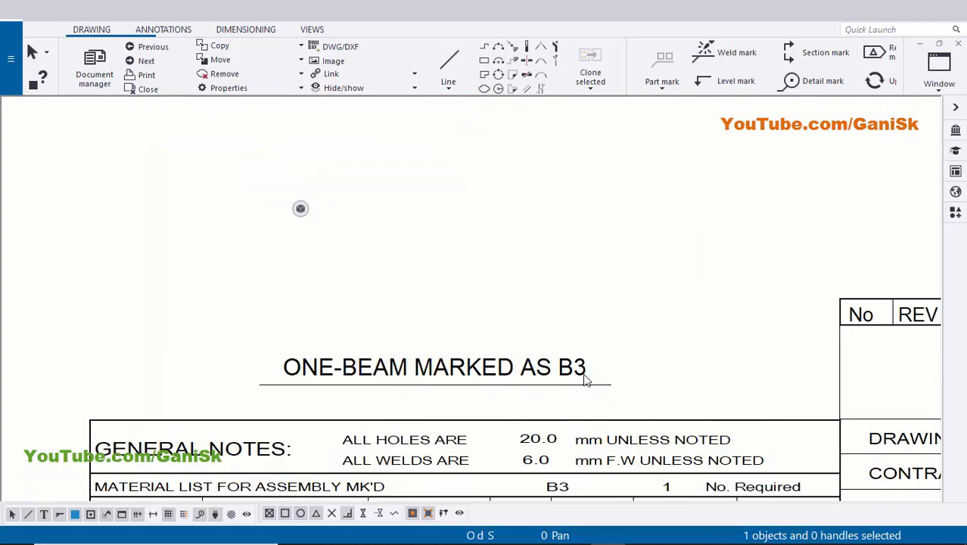
pyautogui.scroll(-4, 458, 263)
pyautogui.scroll(5, 377, 265)
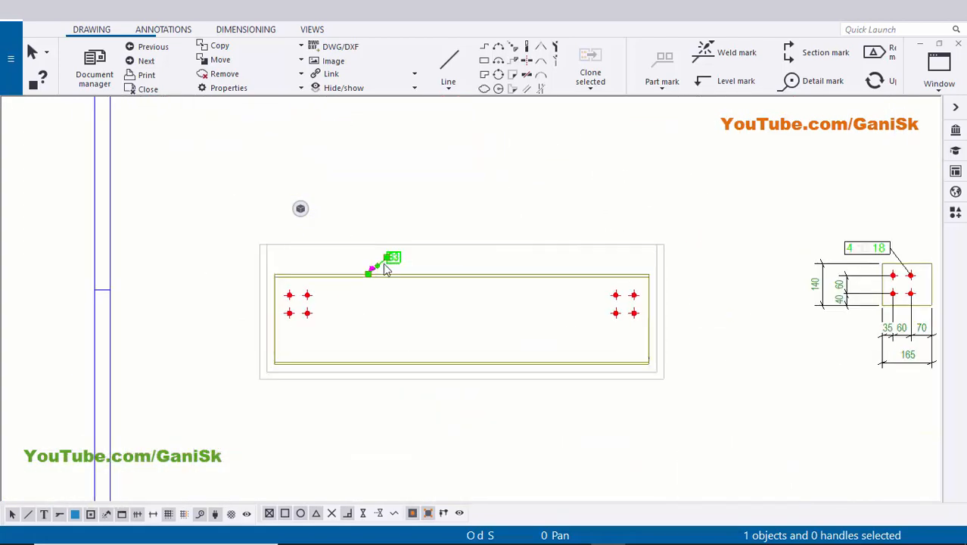
# - Replace the Assembly position element with Part position in the beam's part mark and apply the change
pyautogui.scroll(1, 400, 261)
pyautogui.doubleClick(401, 253)
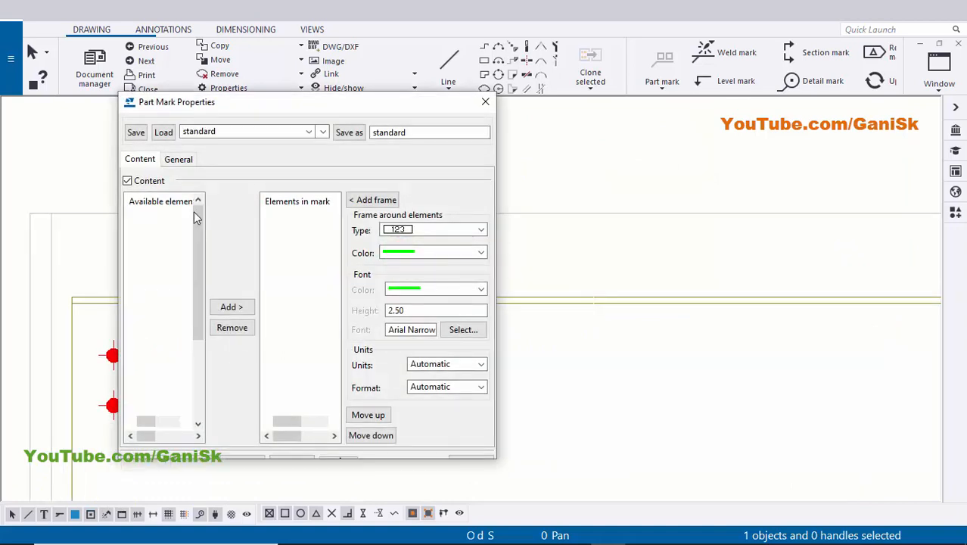
pyautogui.click(296, 218)
pyautogui.click(233, 320)
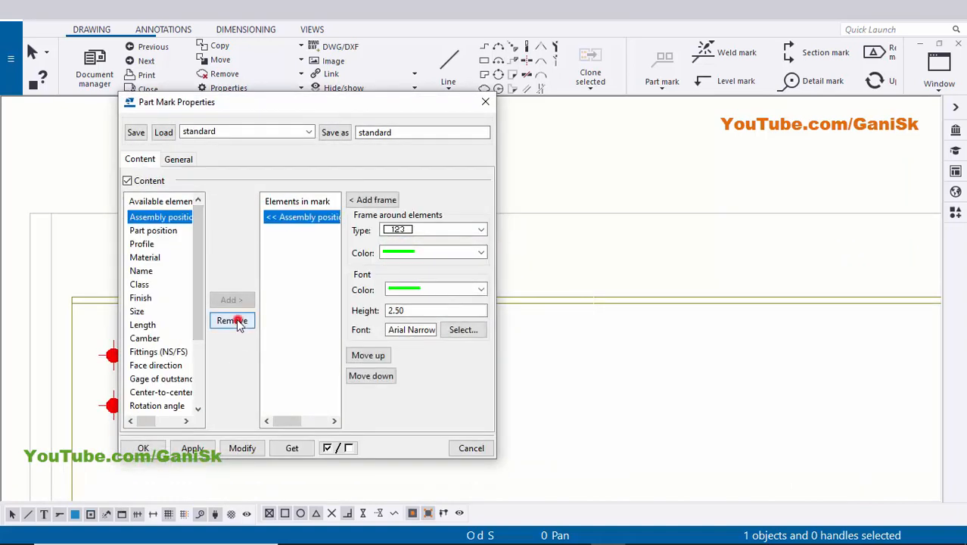
pyautogui.click(159, 230)
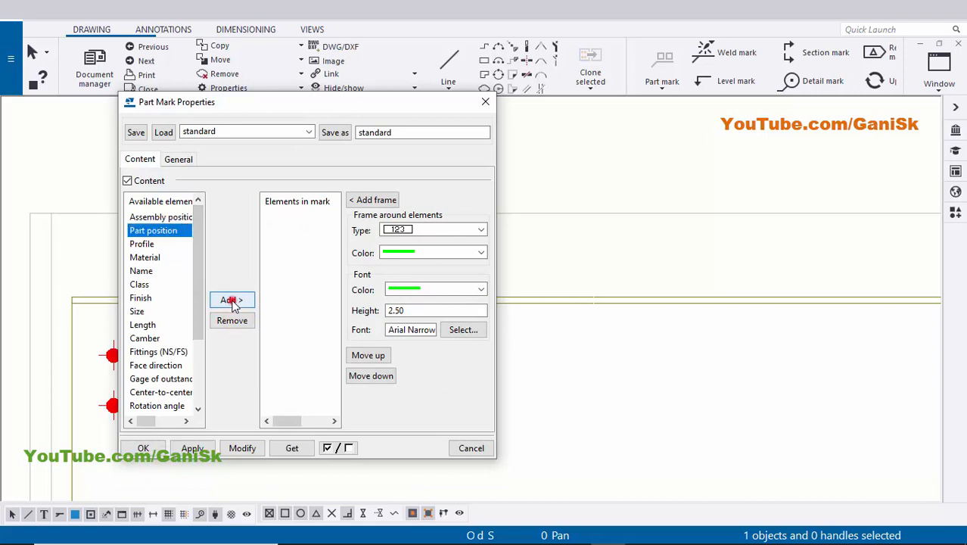
pyautogui.click(231, 300)
pyautogui.click(243, 447)
pyautogui.scroll(-2, 705, 305)
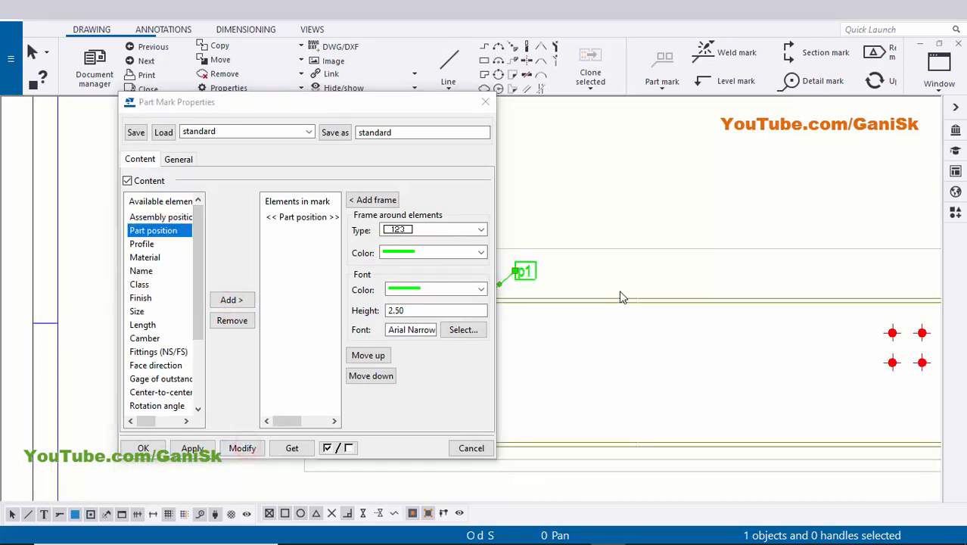
pyautogui.scroll(3, 742, 276)
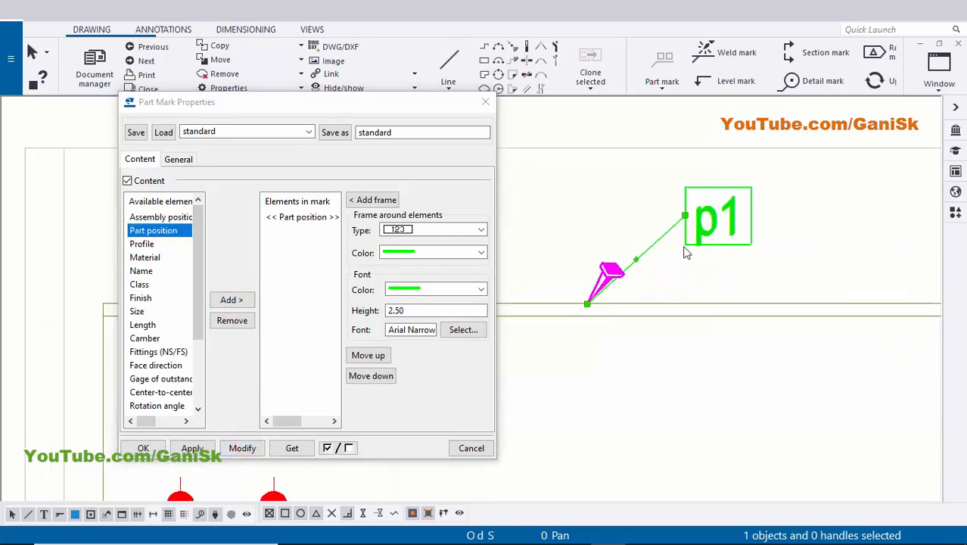
# - Try the rounded and frameless styles around the beam's part mark, and restore the rectangular frame
pyautogui.click(178, 159)
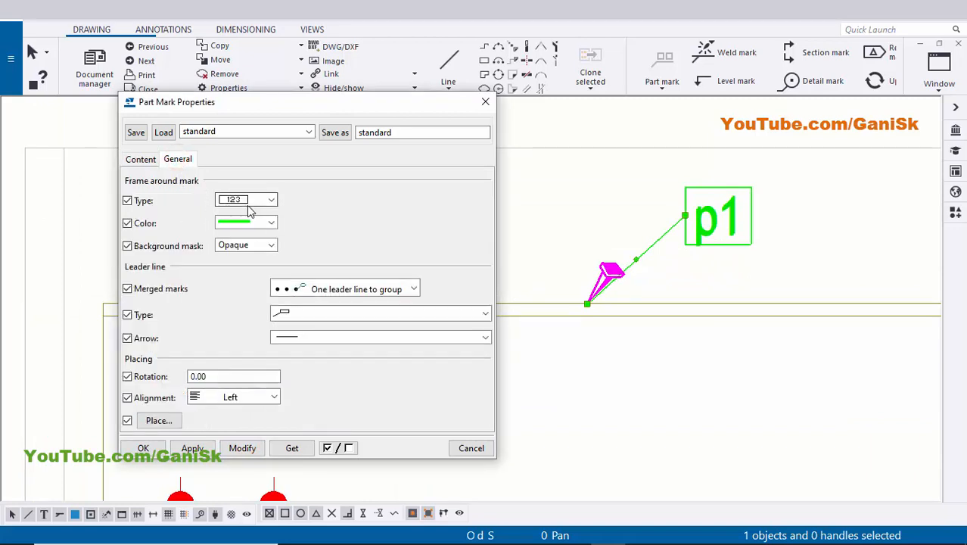
pyautogui.click(252, 204)
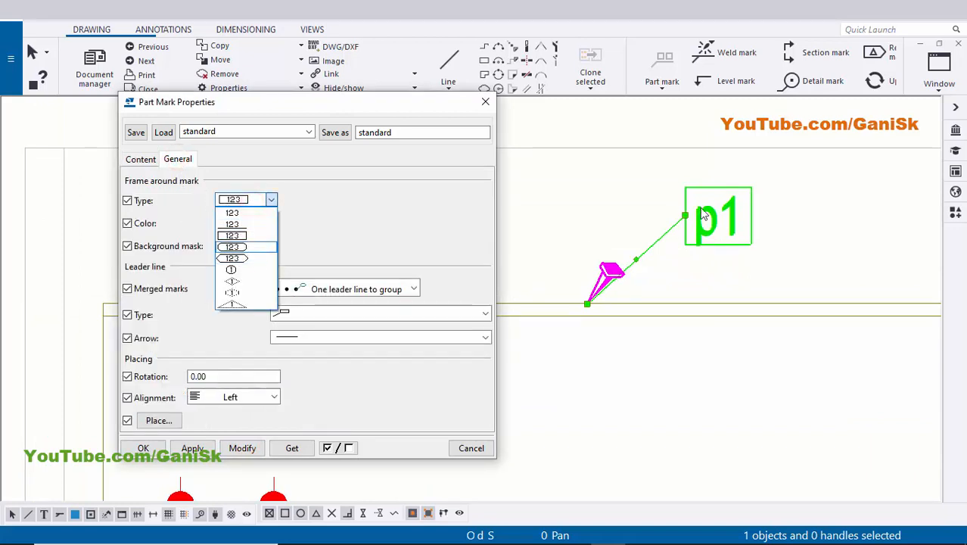
pyautogui.click(237, 248)
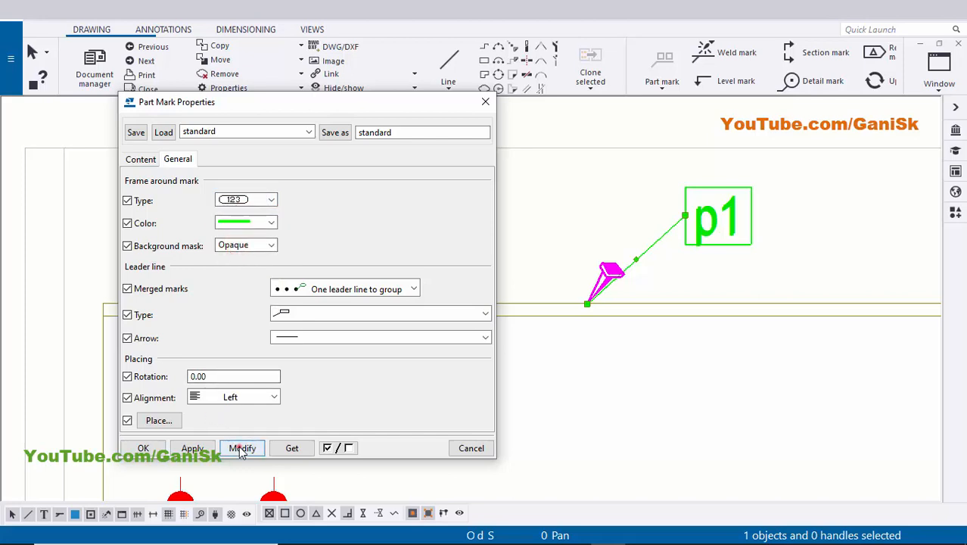
pyautogui.click(242, 448)
pyautogui.click(252, 200)
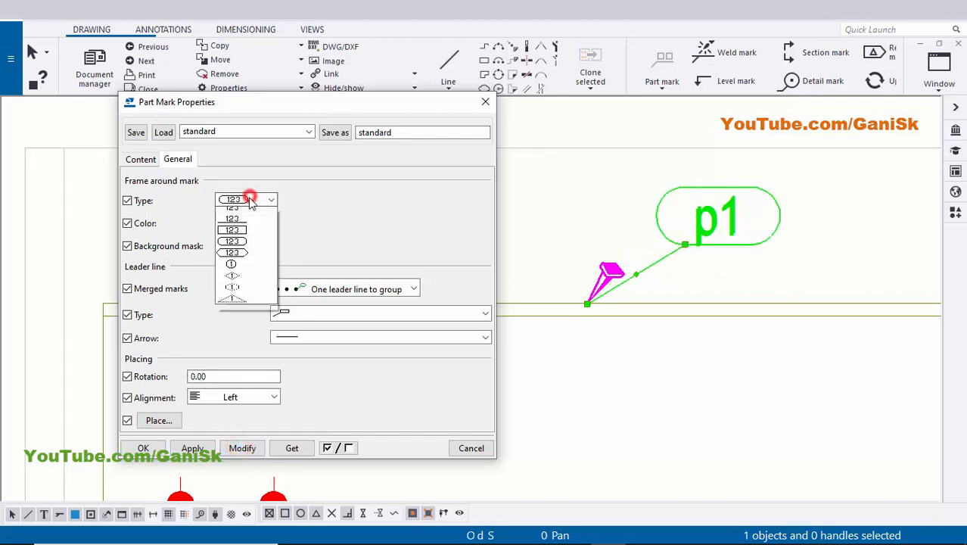
pyautogui.click(236, 212)
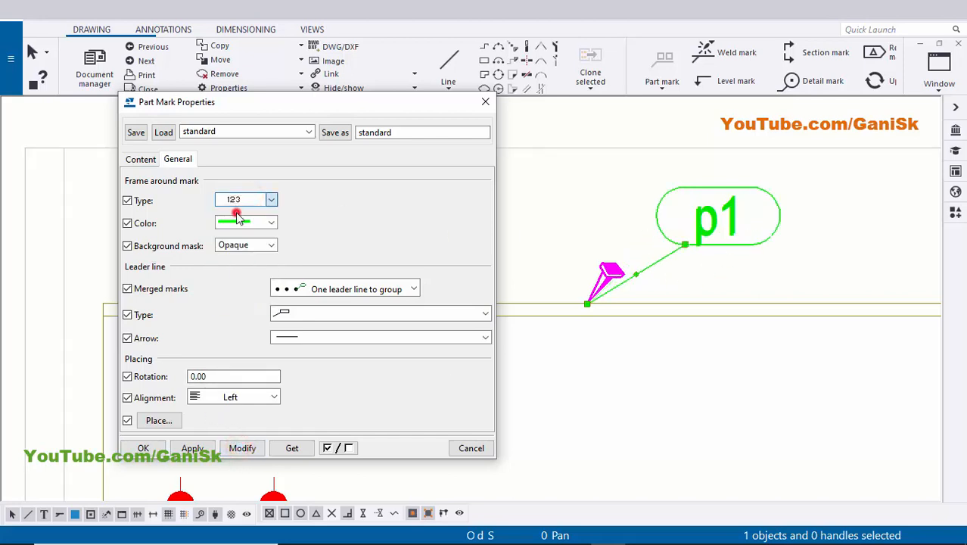
pyautogui.click(242, 448)
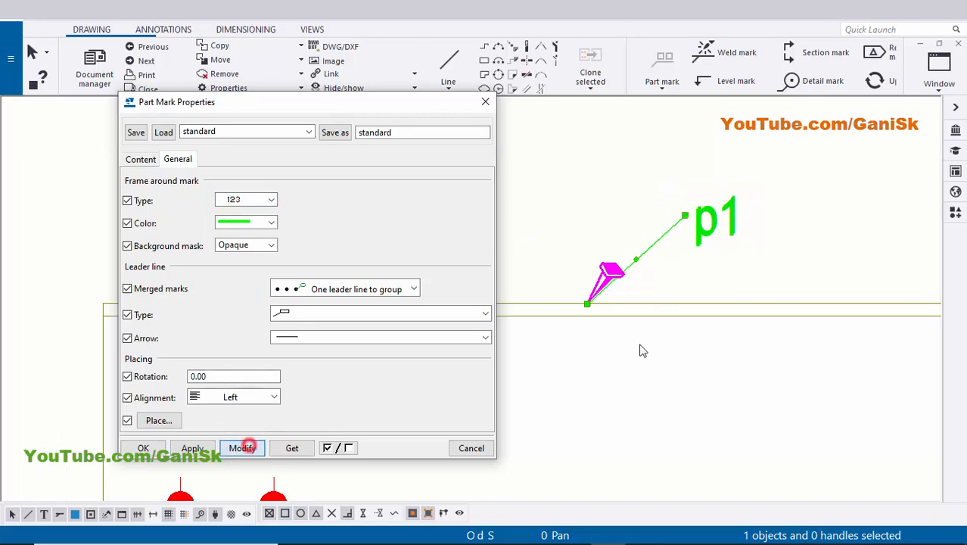
pyautogui.click(224, 206)
pyautogui.click(250, 242)
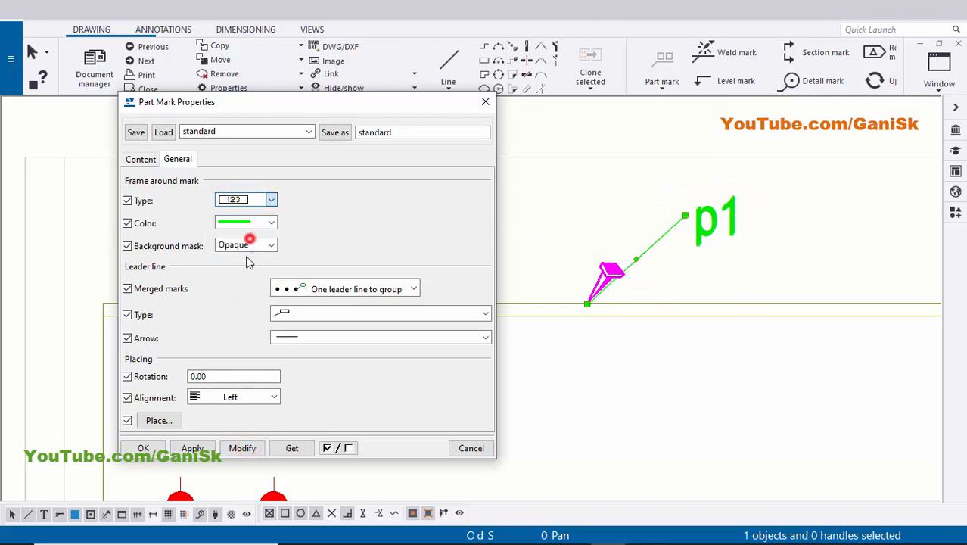
pyautogui.click(244, 448)
# - Set the part mark's leader line arrow to the filled arrowhead and apply it to the beam's mark
pyautogui.scroll(2, 624, 300)
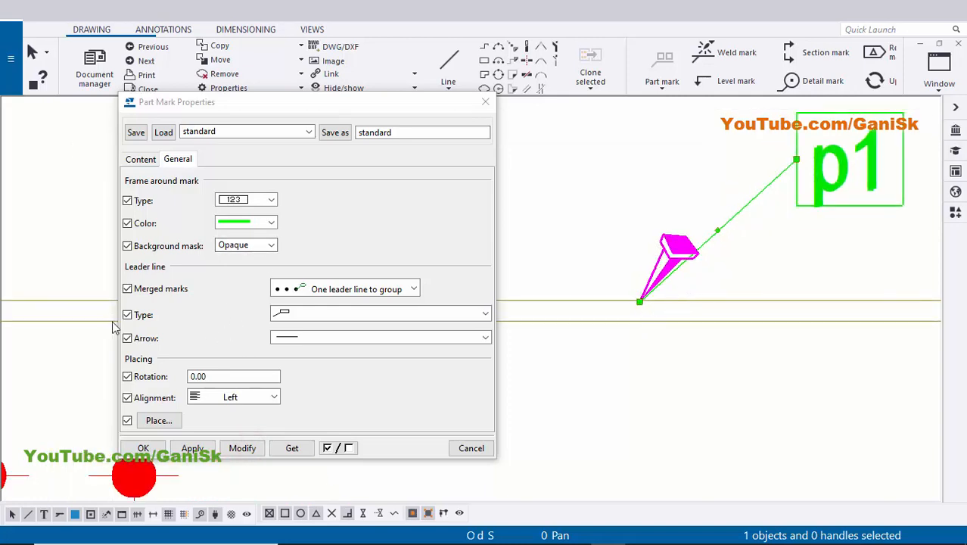
pyautogui.click(308, 337)
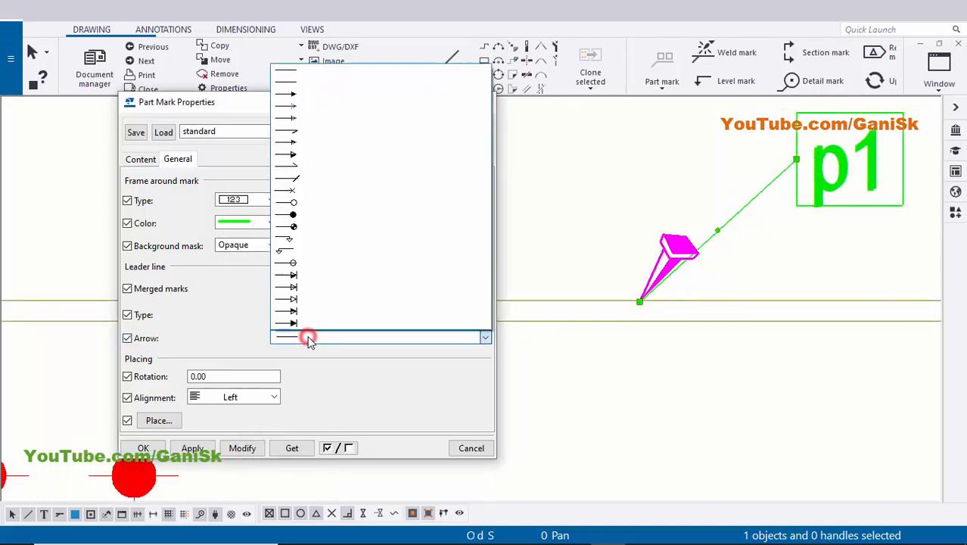
pyautogui.click(296, 95)
pyautogui.click(243, 448)
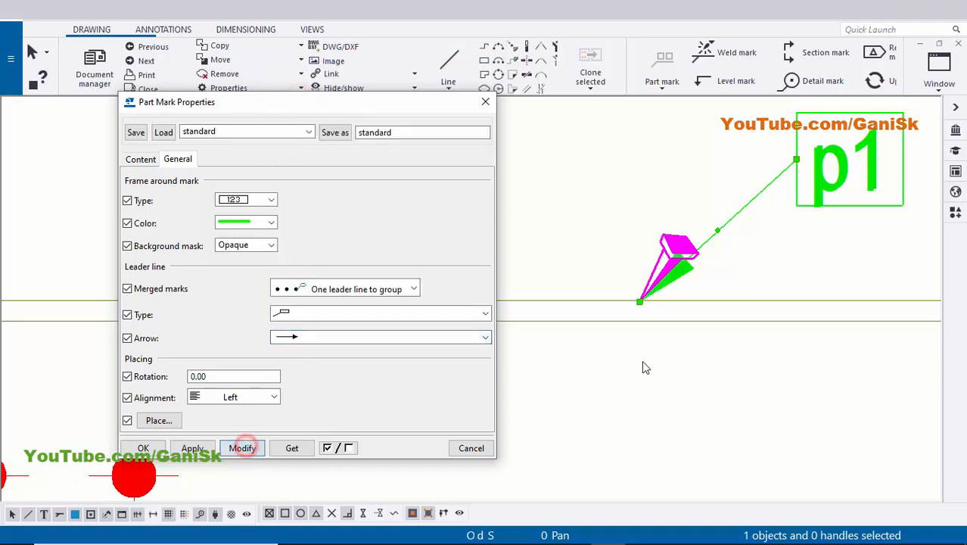
pyautogui.scroll(-1, 645, 358)
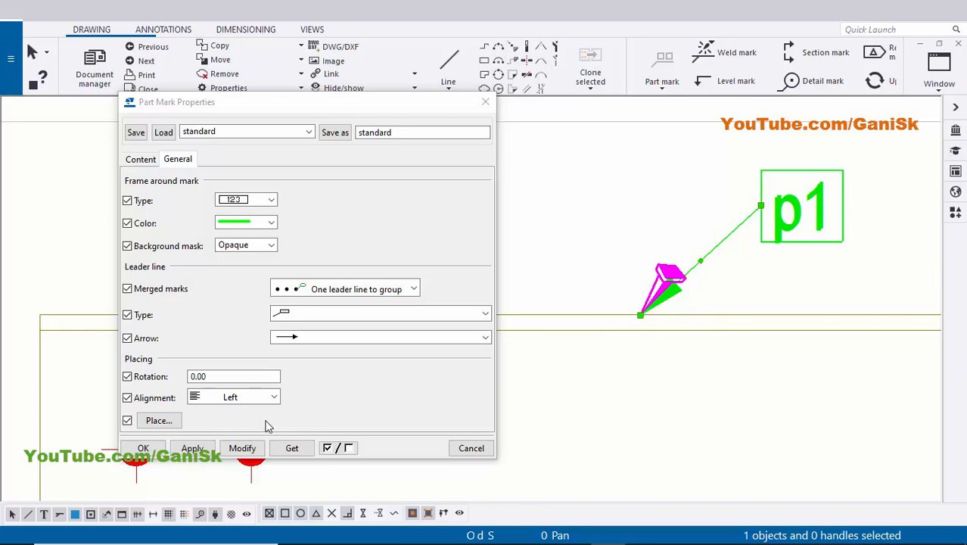
pyautogui.click(242, 448)
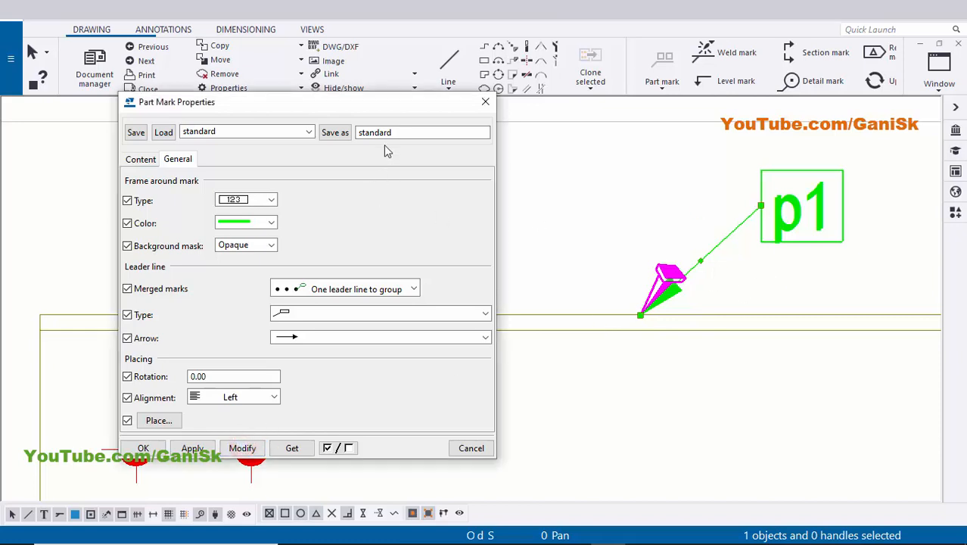
# - Save the part mark properties as a preset named "part mark" and select that preset
pyautogui.doubleClick(427, 133)
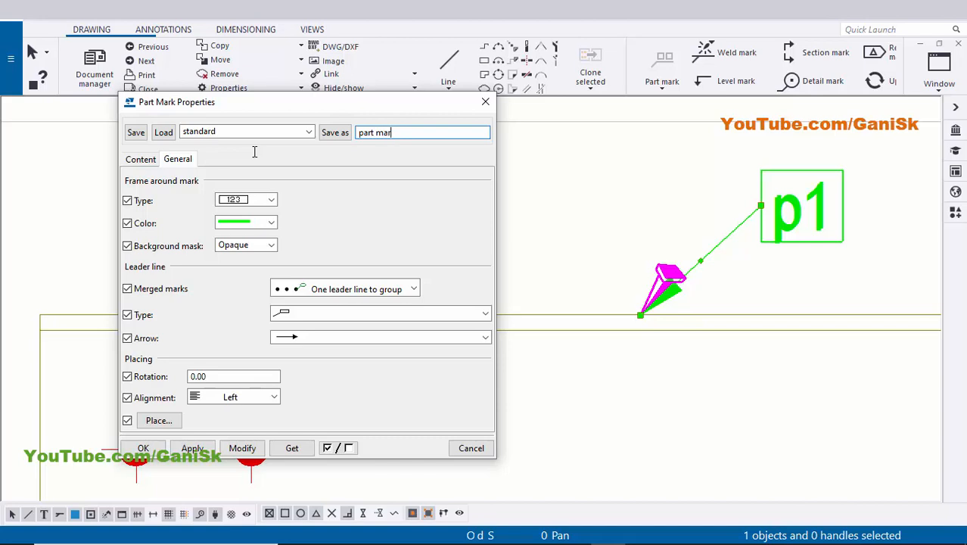
pyautogui.click(336, 139)
pyautogui.click(309, 131)
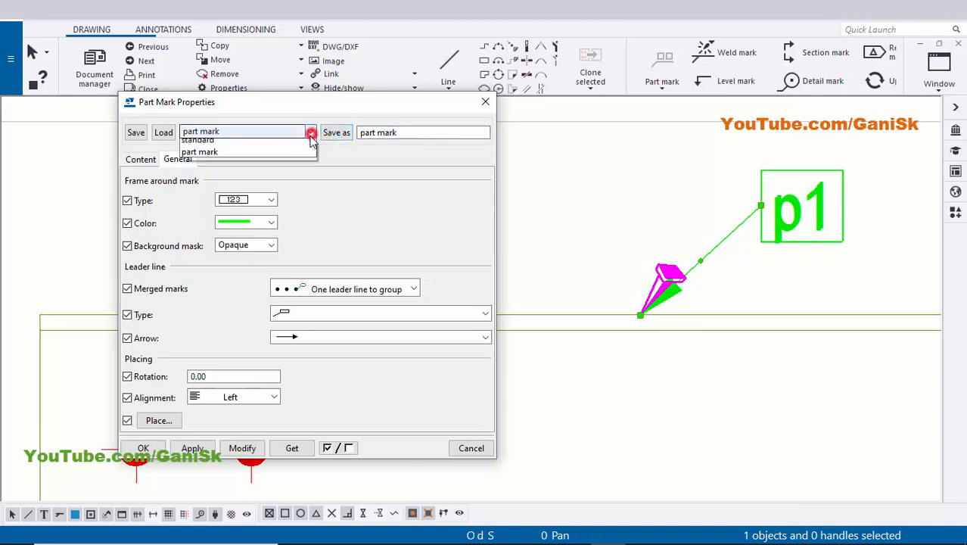
pyautogui.click(264, 158)
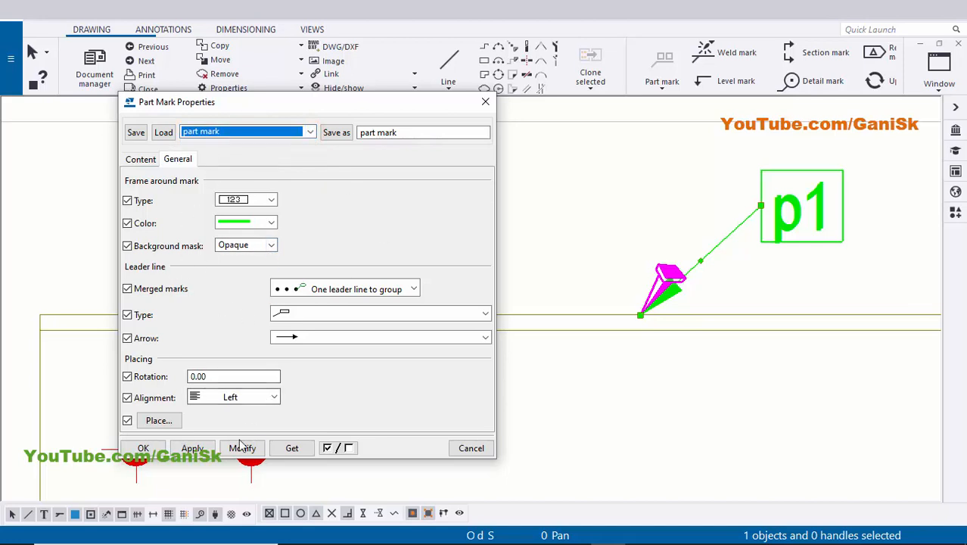
# - Accept the part mark properties and move the p1 mark along the beam's top edge toward midspan
pyautogui.click(142, 448)
pyautogui.click(565, 379)
pyautogui.scroll(-5, 520, 360)
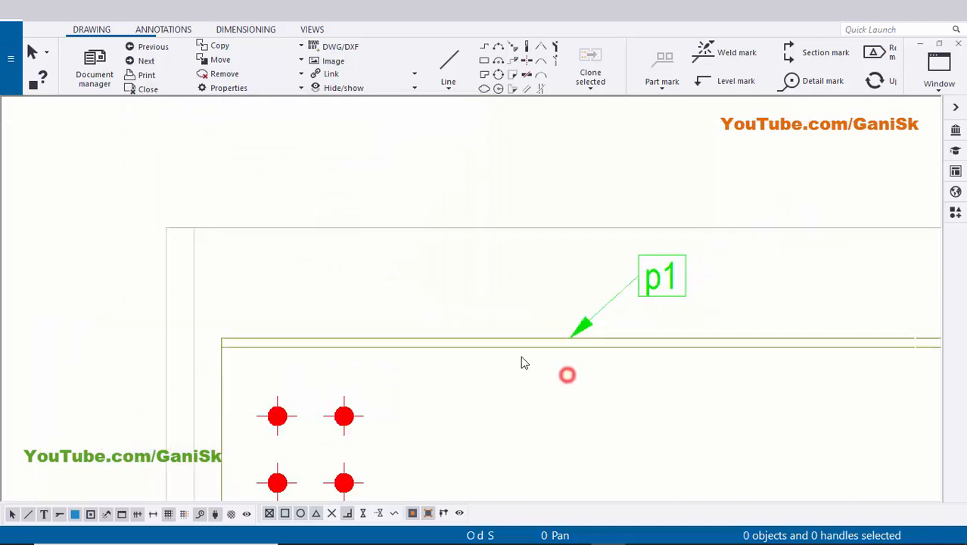
pyautogui.scroll(-5, 395, 276)
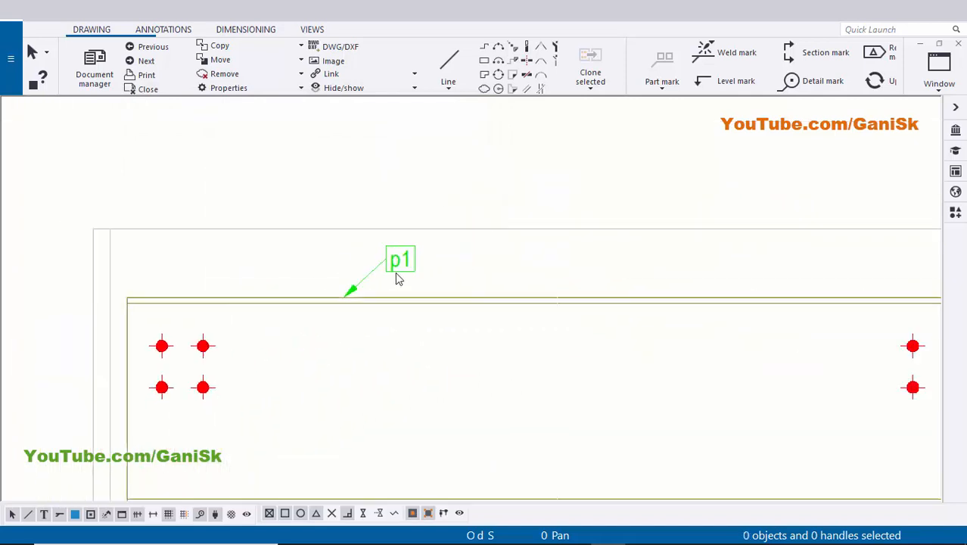
pyautogui.scroll(1, 429, 273)
pyautogui.click(402, 270)
pyautogui.scroll(3, 402, 270)
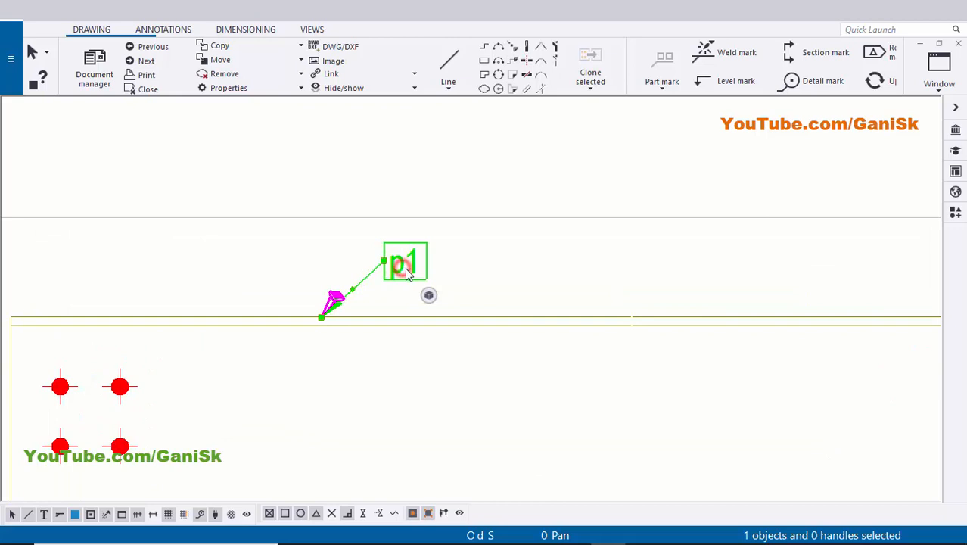
pyautogui.moveTo(400, 267); pyautogui.dragTo(673, 272)
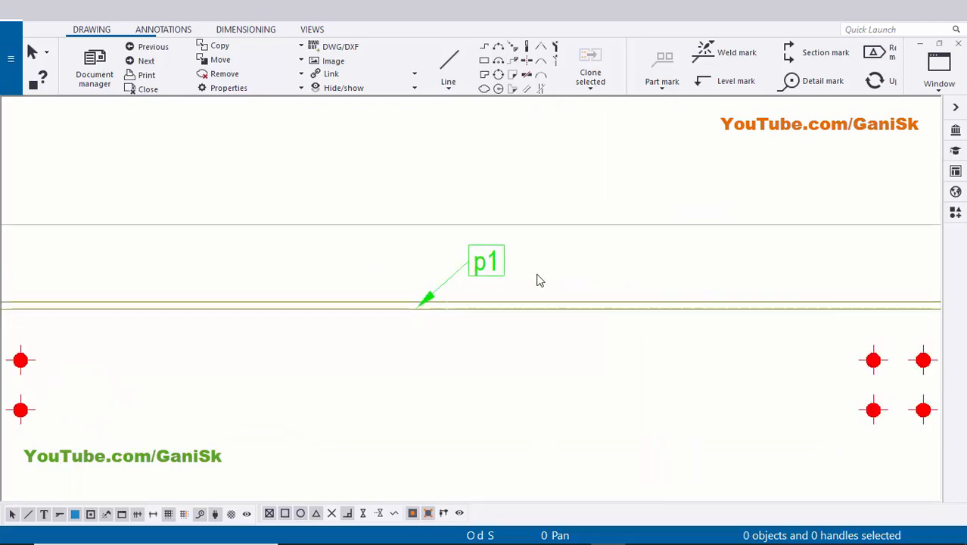
pyautogui.scroll(1, 527, 274)
pyautogui.moveTo(480, 275)
pyautogui.mouseDown()
pyautogui.moveTo(336, 263)
pyautogui.moveTo(582, 280)
pyautogui.moveTo(440, 248)
pyautogui.moveTo(463, 273)
pyautogui.mouseUp()
pyautogui.scroll(-4, 472, 279)
pyautogui.click(482, 304)
pyautogui.scroll(2, 485, 305)
pyautogui.scroll(-2, 475, 309)
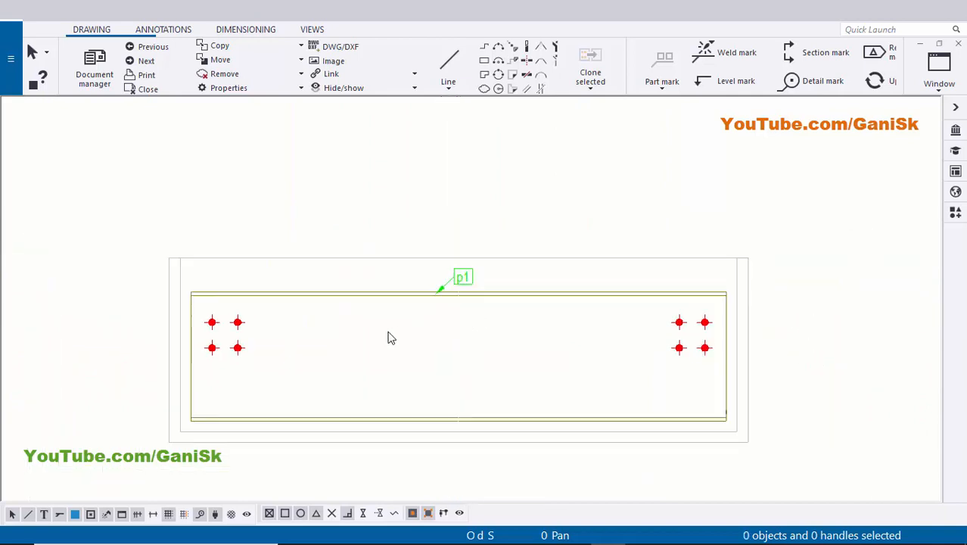
# - Add a vertical dimension chain from the beam's upper-left corner through the two outer left-end holes, placed outside the beam end
pyautogui.moveTo(224, 330); pyautogui.dragTo(329, 332, button='middle')
pyautogui.scroll(3, 329, 335)
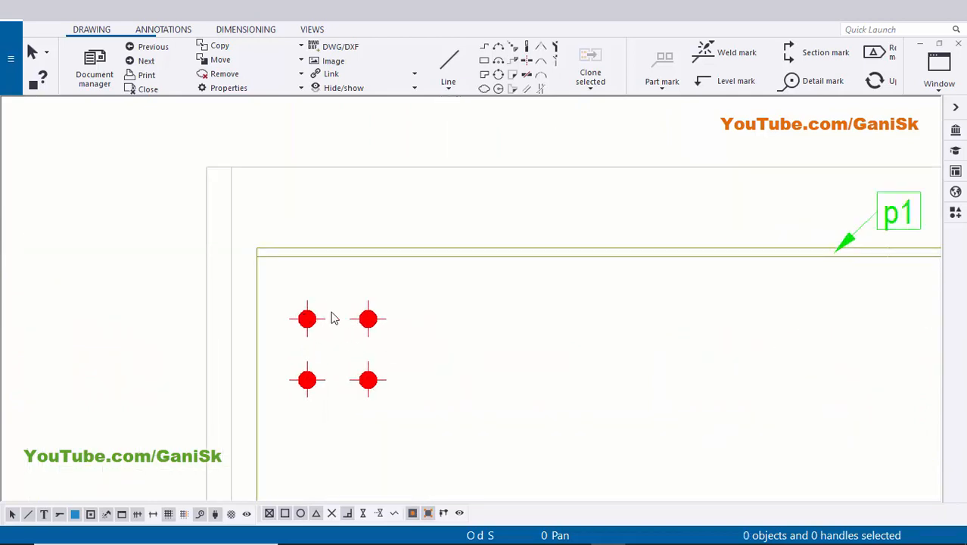
pyautogui.click(247, 28)
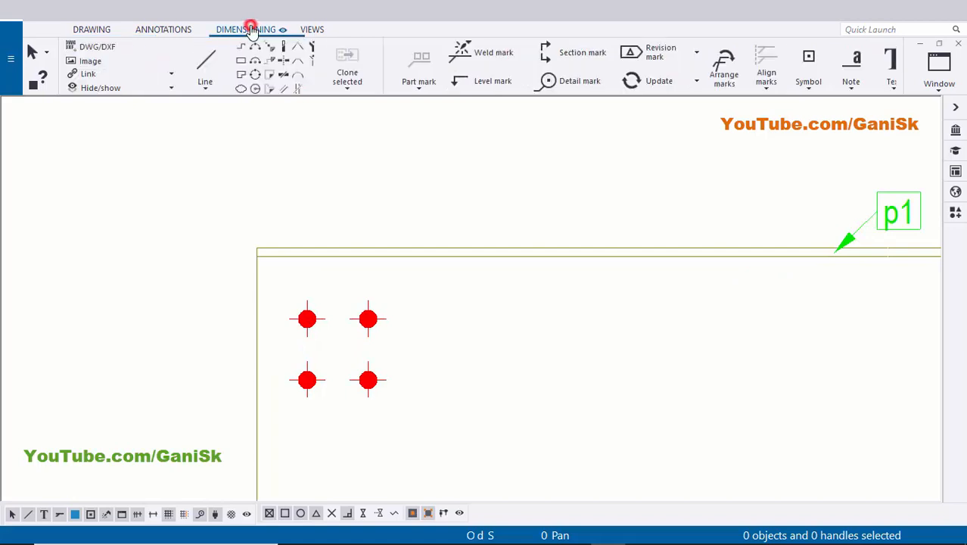
pyautogui.click(151, 80)
pyautogui.scroll(4, 268, 229)
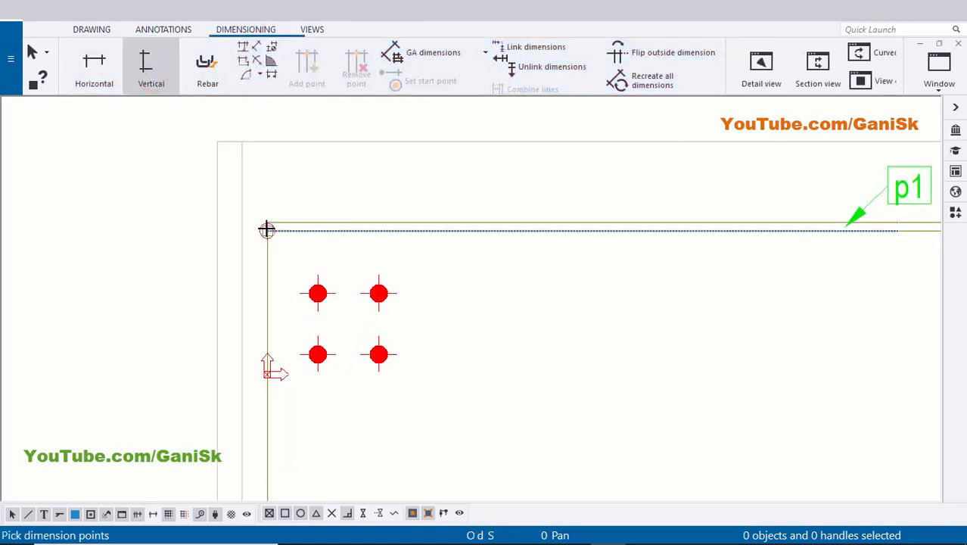
pyautogui.click(268, 220)
pyautogui.scroll(1, 334, 335)
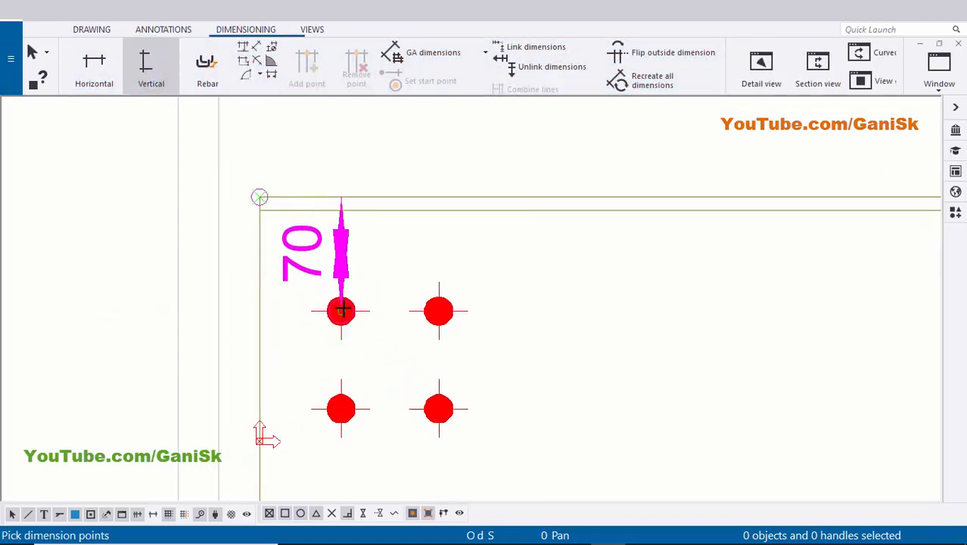
pyautogui.click(340, 310)
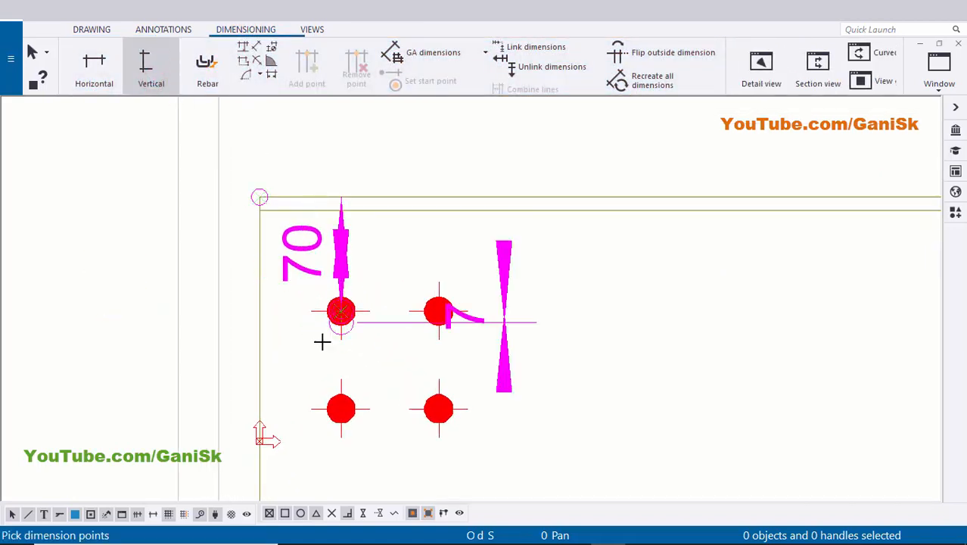
pyautogui.click(341, 409)
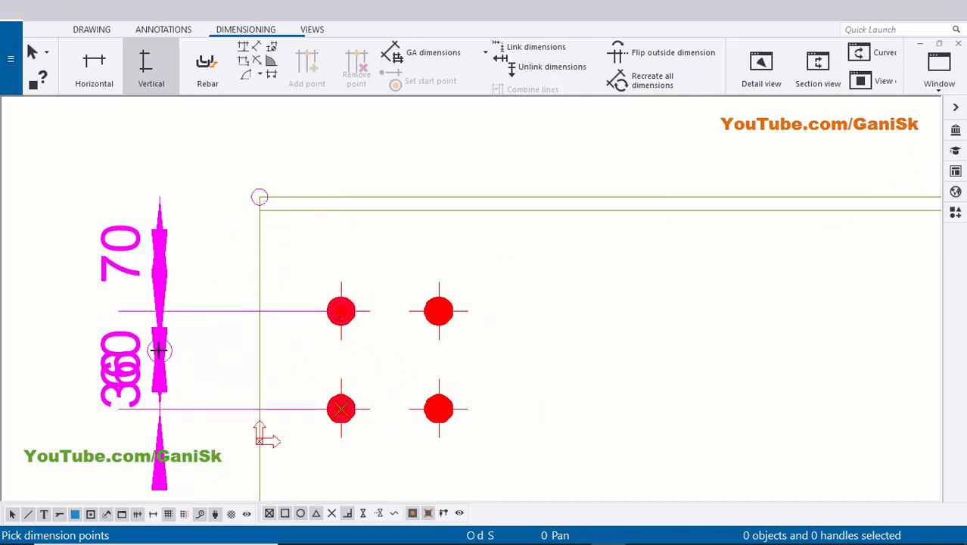
pyautogui.click(161, 350)
pyautogui.scroll(-2, 339, 323)
pyautogui.rightClick(452, 201)
pyautogui.click(470, 213)
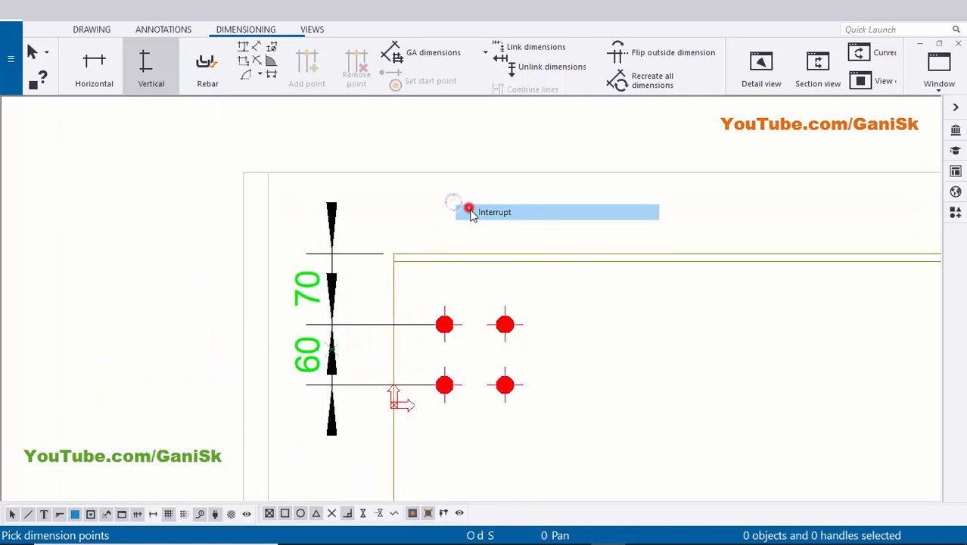
# - Change the arrow shape of the vertical hole dimensions to the slanted tick and apply it
pyautogui.scroll(2, 415, 239)
pyautogui.scroll(-2, 392, 218)
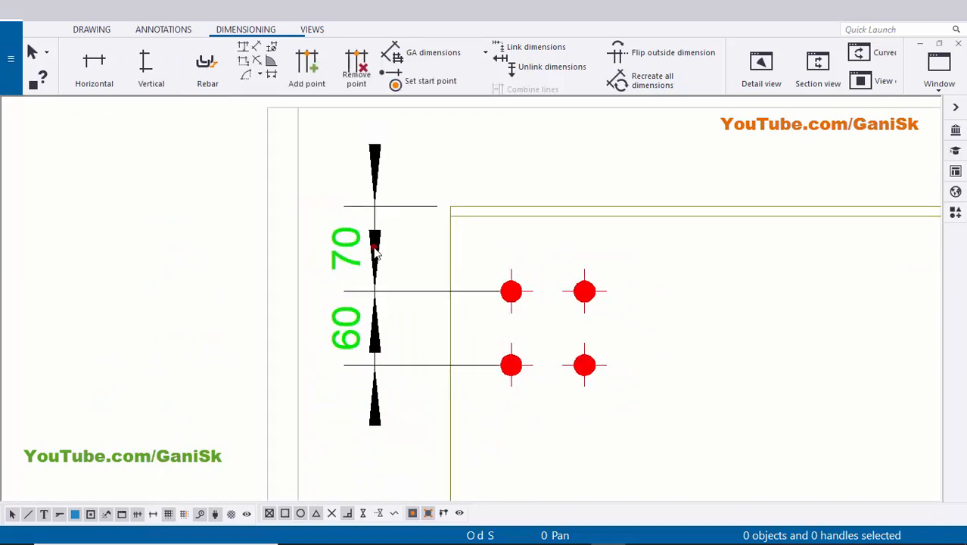
pyautogui.doubleClick(373, 246)
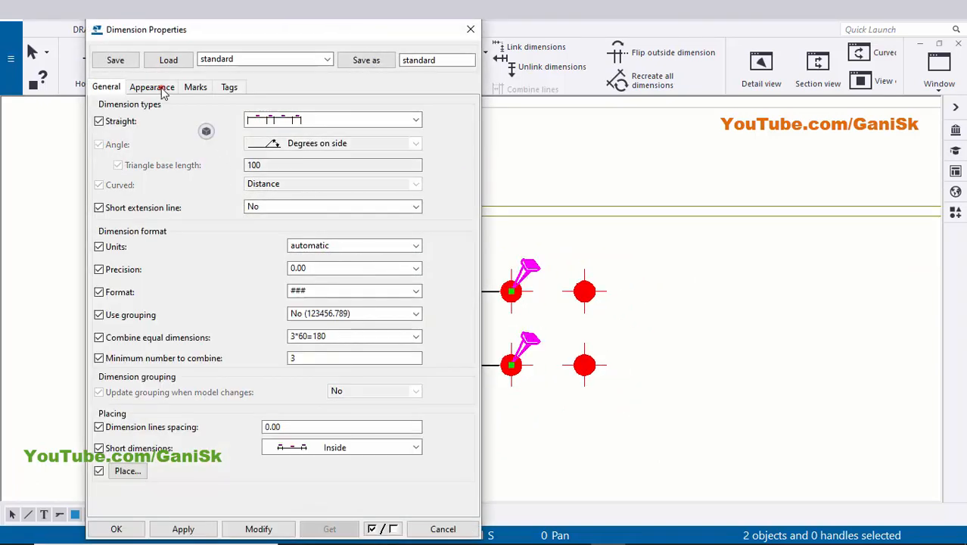
pyautogui.click(155, 86)
pyautogui.click(203, 286)
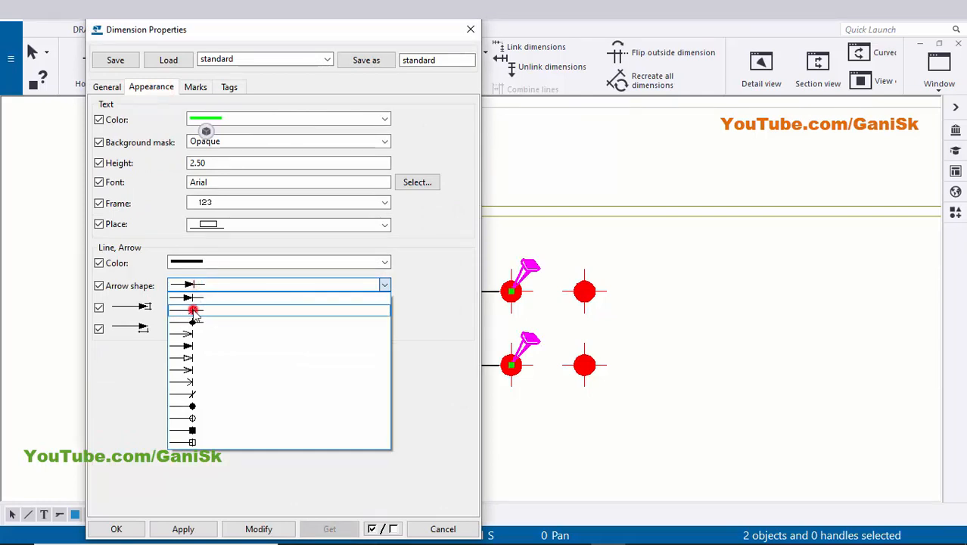
pyautogui.click(194, 310)
pyautogui.click(210, 528)
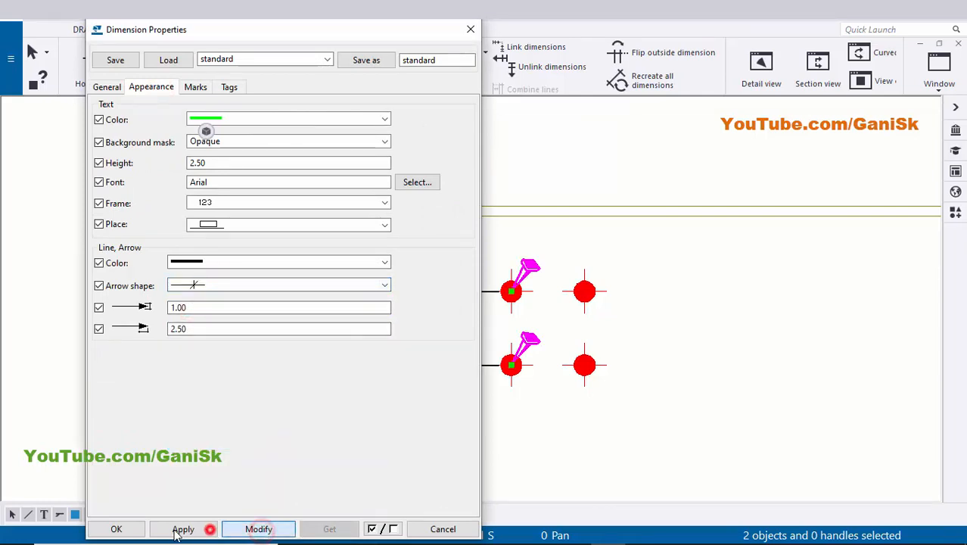
pyautogui.click(137, 529)
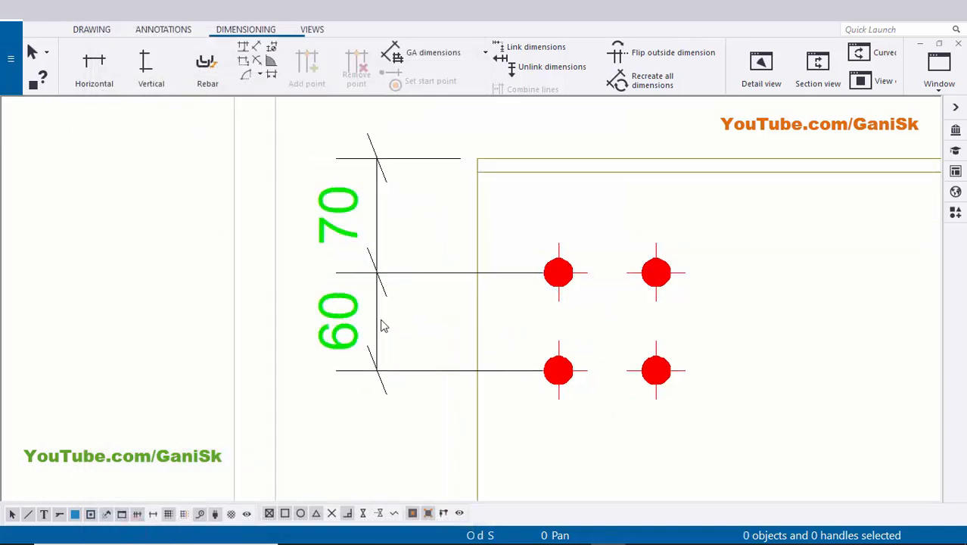
pyautogui.click(382, 320)
pyautogui.scroll(1, 371, 355)
pyautogui.click(195, 355)
pyautogui.scroll(-6, 386, 345)
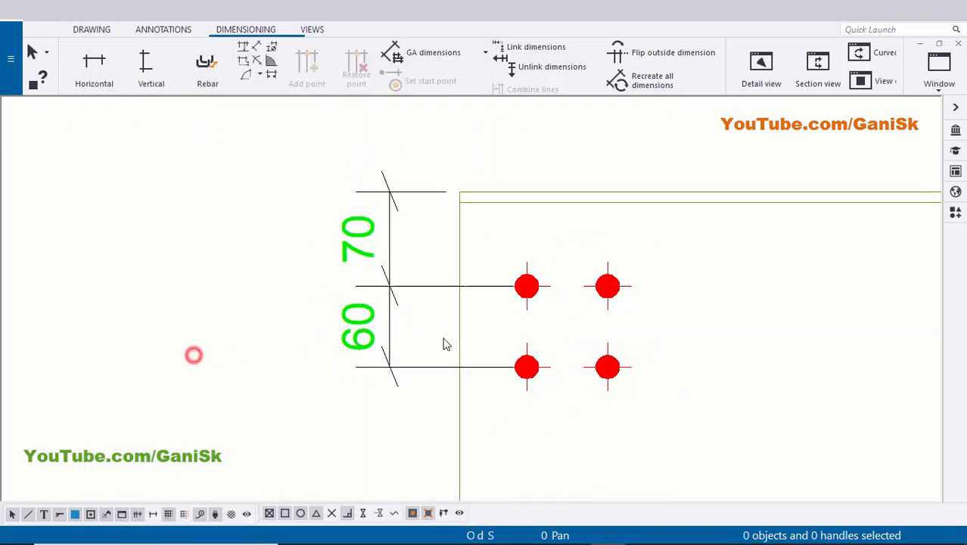
pyautogui.scroll(7, 497, 287)
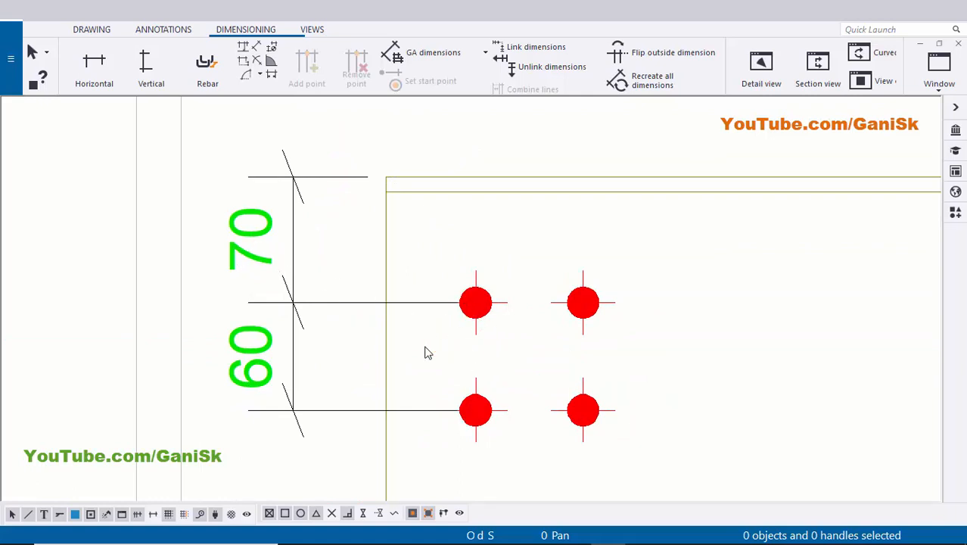
pyautogui.scroll(-1, 281, 363)
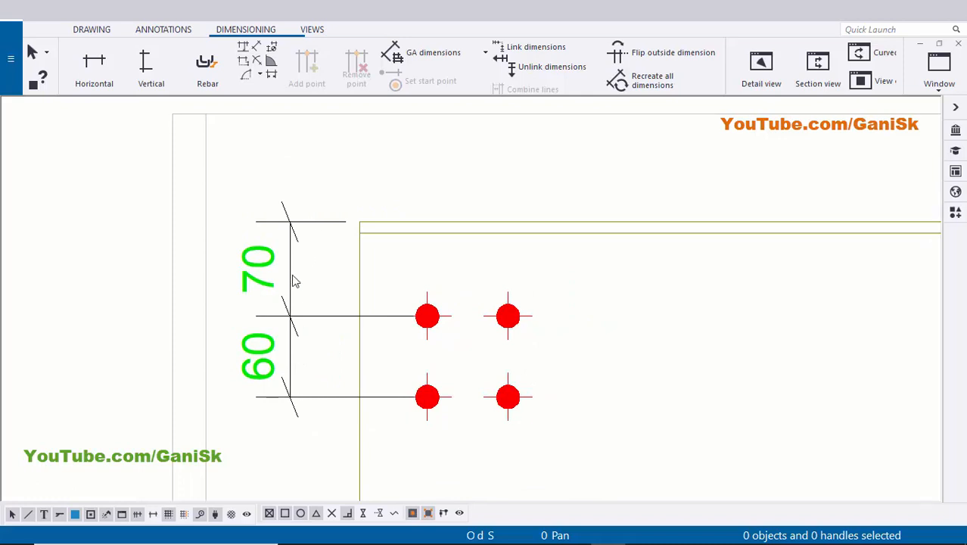
pyautogui.scroll(-1, 358, 337)
pyautogui.moveTo(382, 300); pyautogui.dragTo(317, 298, button='middle')
pyautogui.scroll(1, 317, 298)
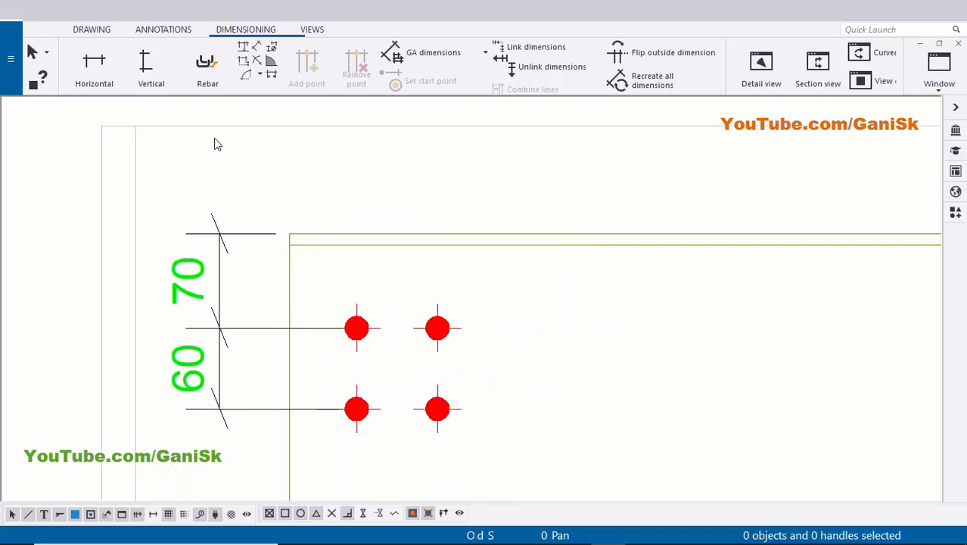
pyautogui.click(94, 65)
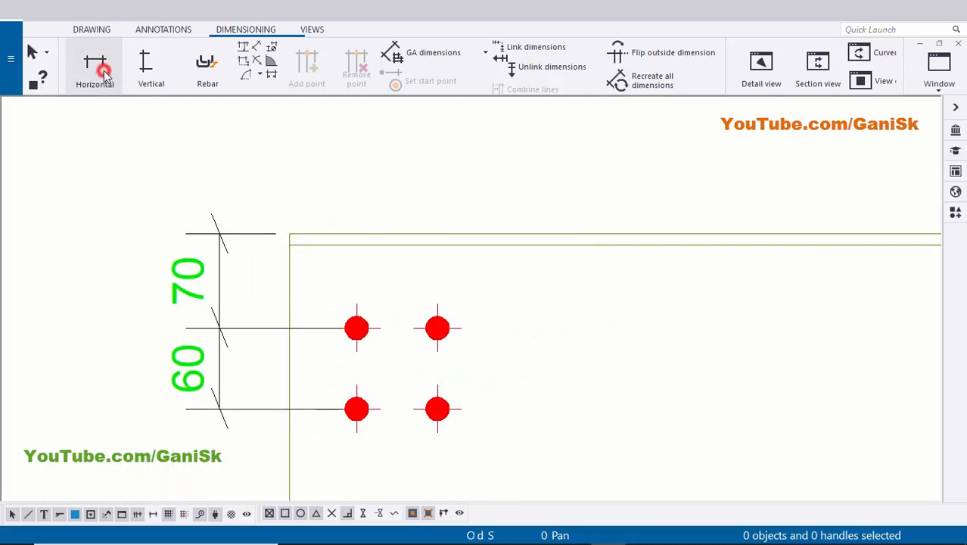
pyautogui.click(289, 233)
pyautogui.rightClick(306, 185)
pyautogui.click(346, 195)
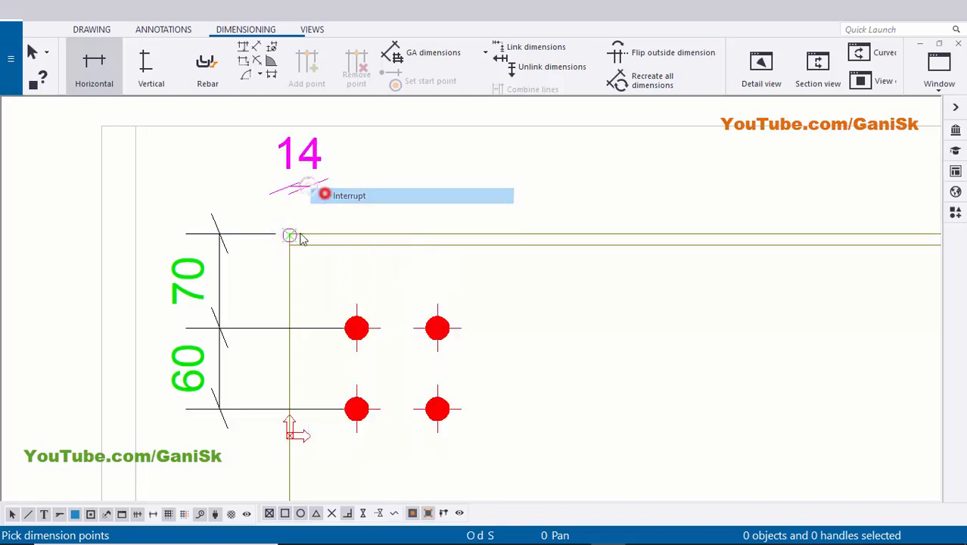
pyautogui.scroll(2, 295, 236)
pyautogui.scroll(-1, 287, 224)
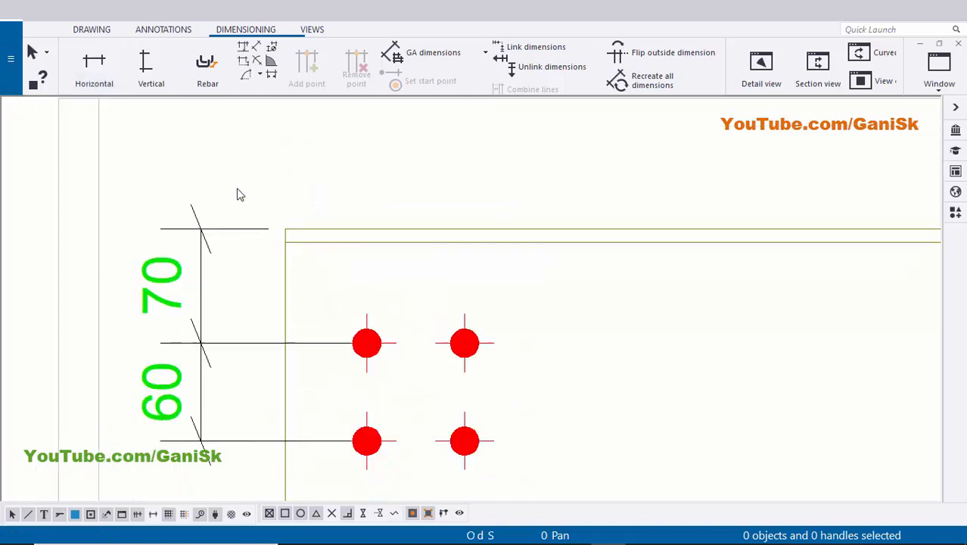
# - Add a horizontal dimension chain from the beam's upper-left corner through the two upper left-end holes, placed above the beam
pyautogui.click(99, 68)
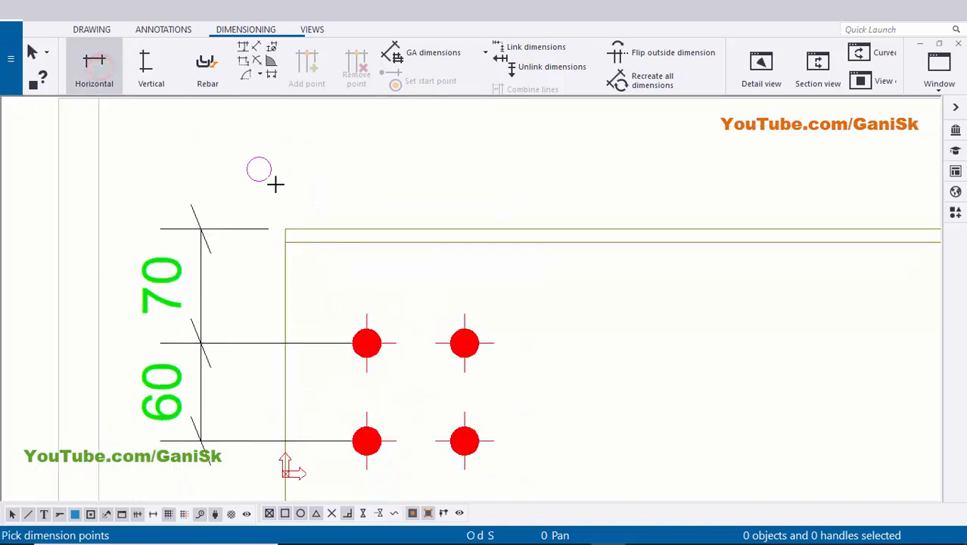
pyautogui.click(286, 228)
pyautogui.click(366, 343)
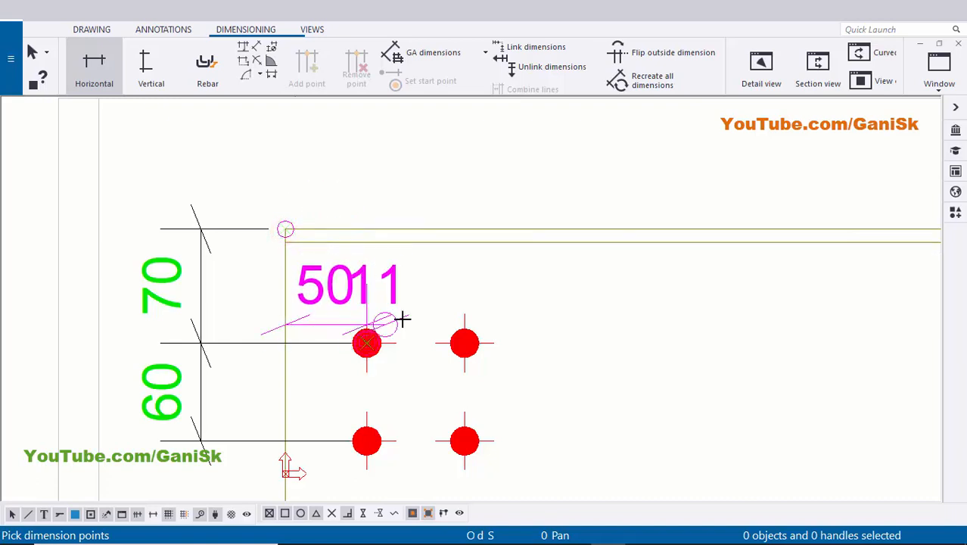
pyautogui.click(463, 342)
pyautogui.moveTo(461, 276); pyautogui.dragTo(418, 217, button='middle')
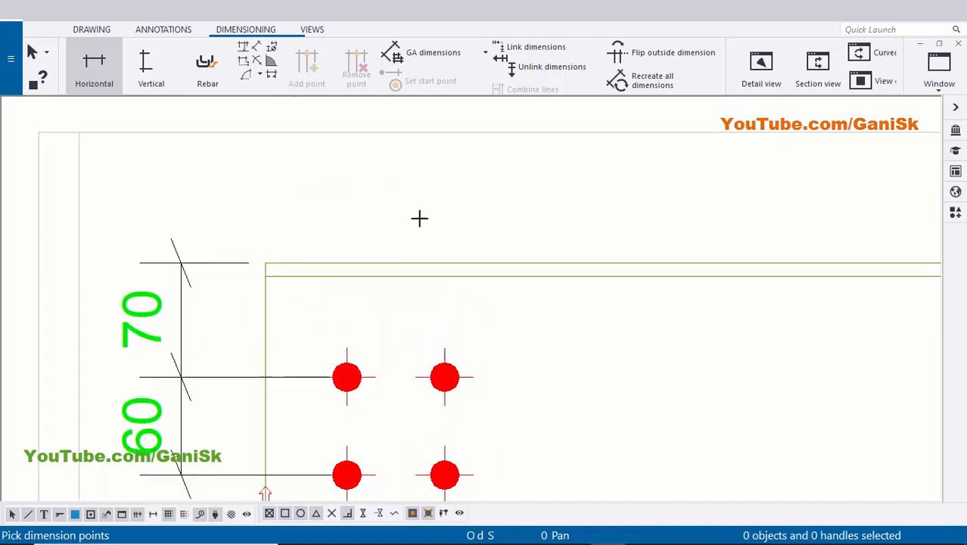
pyautogui.click(413, 188)
pyautogui.scroll(-2, 418, 192)
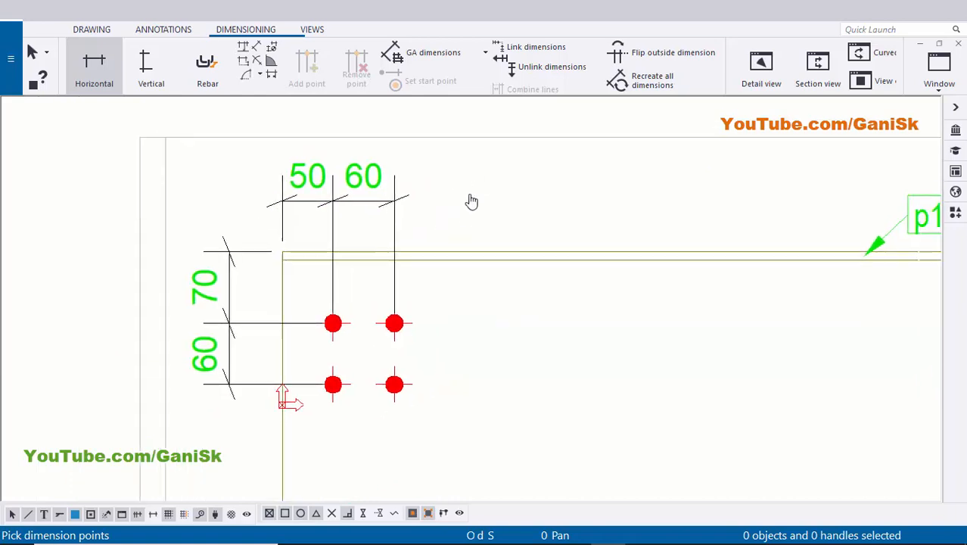
pyautogui.rightClick(479, 176)
pyautogui.click(493, 184)
# - Add a mark to the left-end bolt group using the applied mark properties and move it closer to the holes
pyautogui.moveTo(195, 312); pyautogui.dragTo(270, 260, button='middle')
pyautogui.scroll(1, 269, 261)
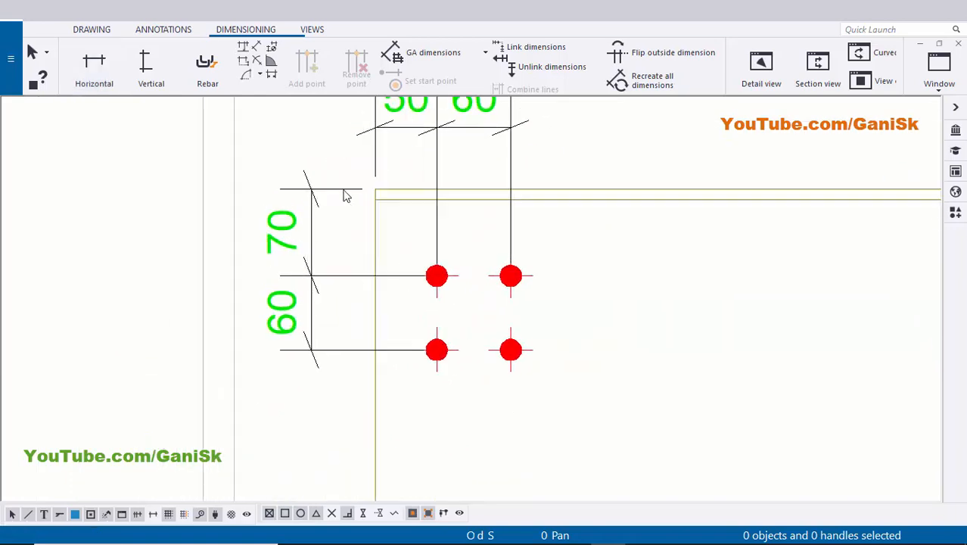
pyautogui.moveTo(446, 166); pyautogui.dragTo(408, 196, button='middle')
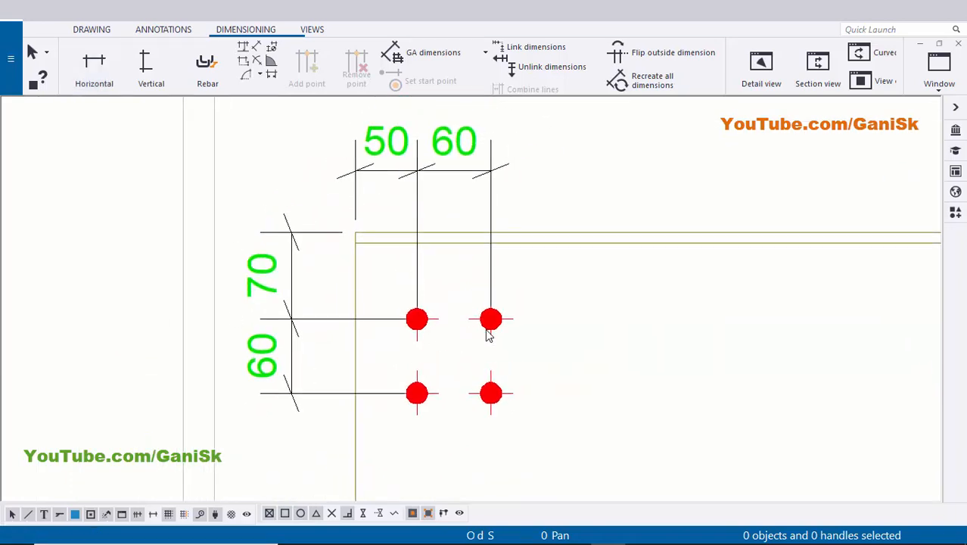
pyautogui.moveTo(488, 337); pyautogui.dragTo(445, 258, button='middle')
pyautogui.scroll(-1, 450, 261)
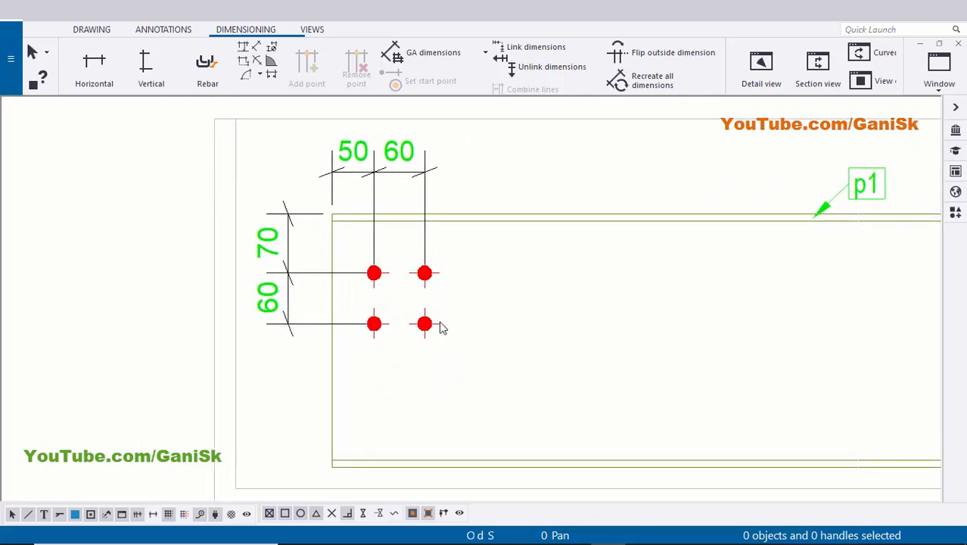
pyautogui.scroll(1, 440, 327)
pyautogui.rightClick(424, 327)
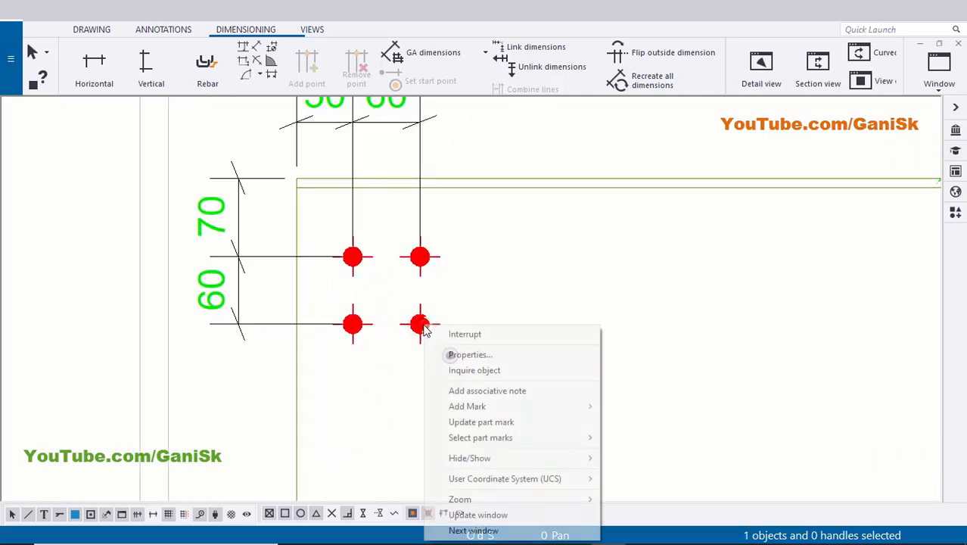
pyautogui.click(473, 407)
pyautogui.click(641, 408)
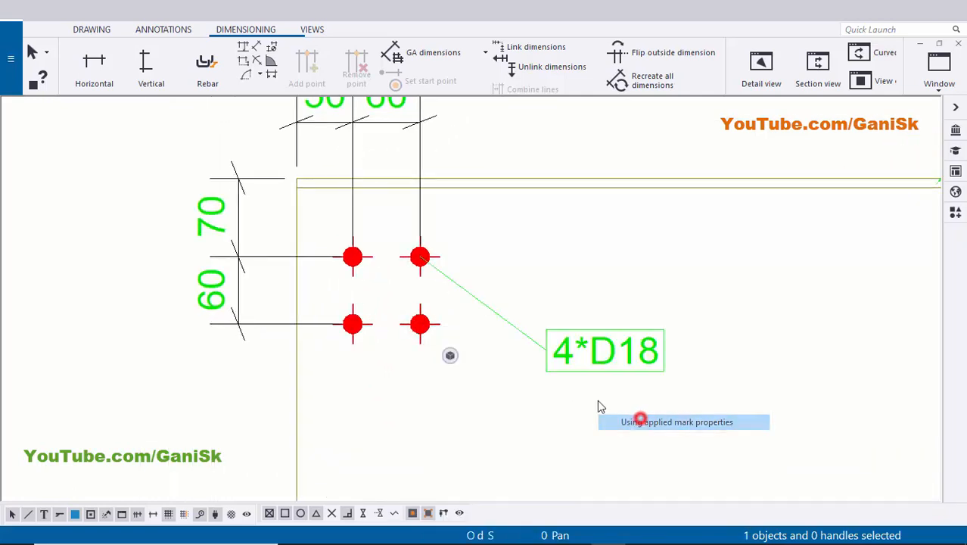
pyautogui.scroll(-2, 575, 379)
pyautogui.scroll(1, 575, 363)
pyautogui.moveTo(584, 372); pyautogui.dragTo(540, 339)
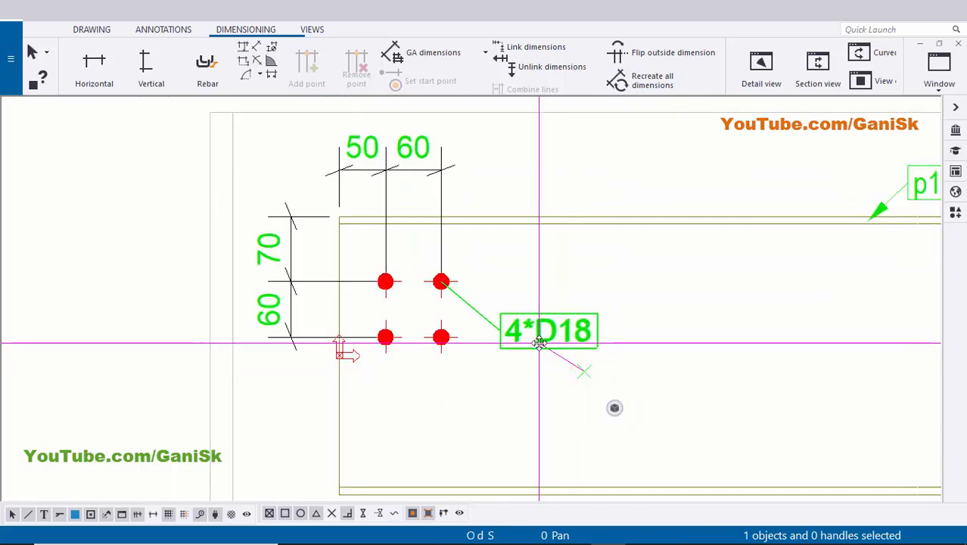
# - Set the leader line arrow of the left-end 4*D18 bolt mark to the filled arrowhead and apply it to the mark
pyautogui.scroll(1, 541, 339)
pyautogui.doubleClick(540, 340)
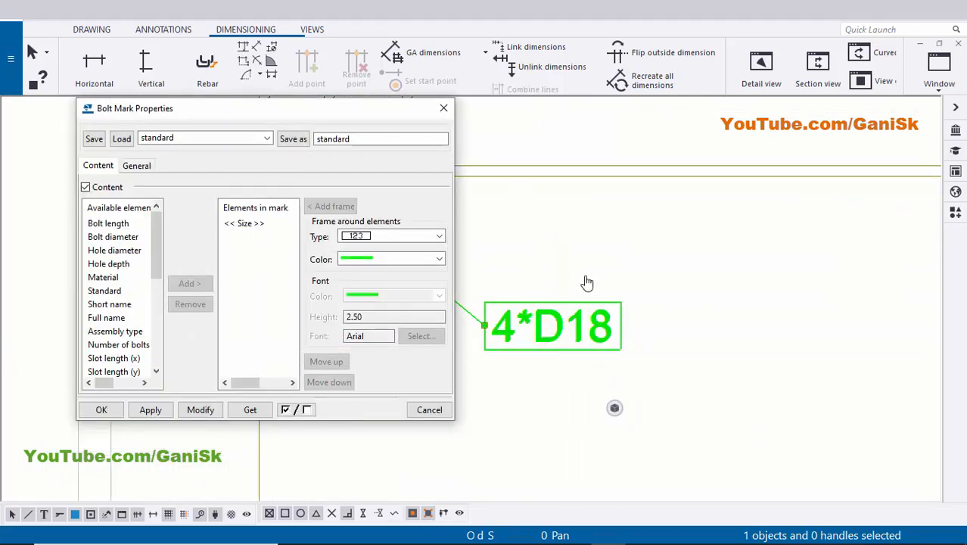
pyautogui.moveTo(388, 278); pyautogui.dragTo(548, 278, button='middle')
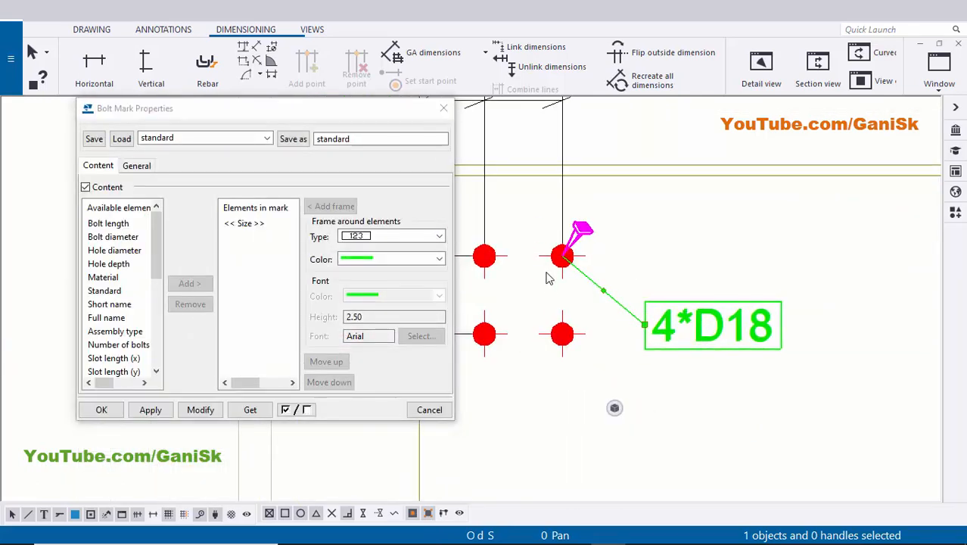
pyautogui.click(143, 166)
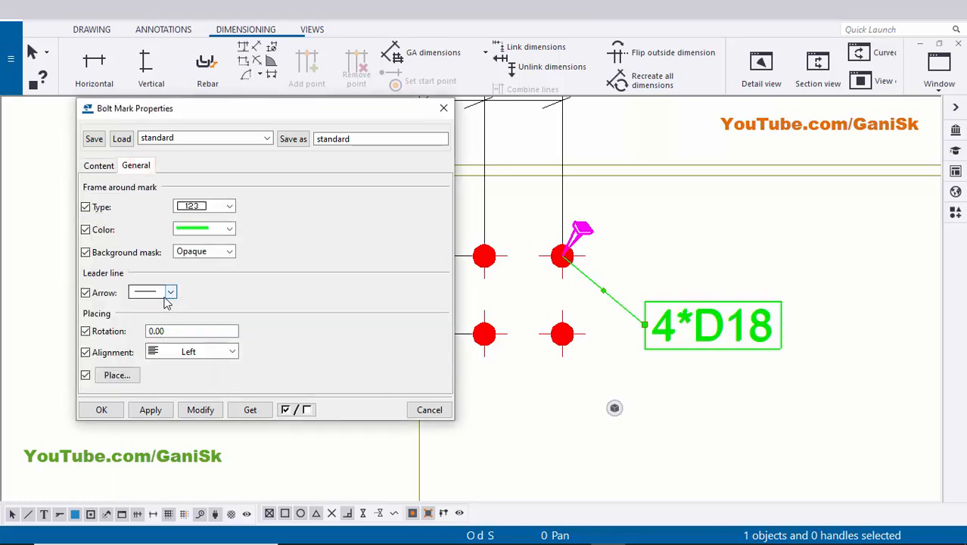
pyautogui.click(168, 294)
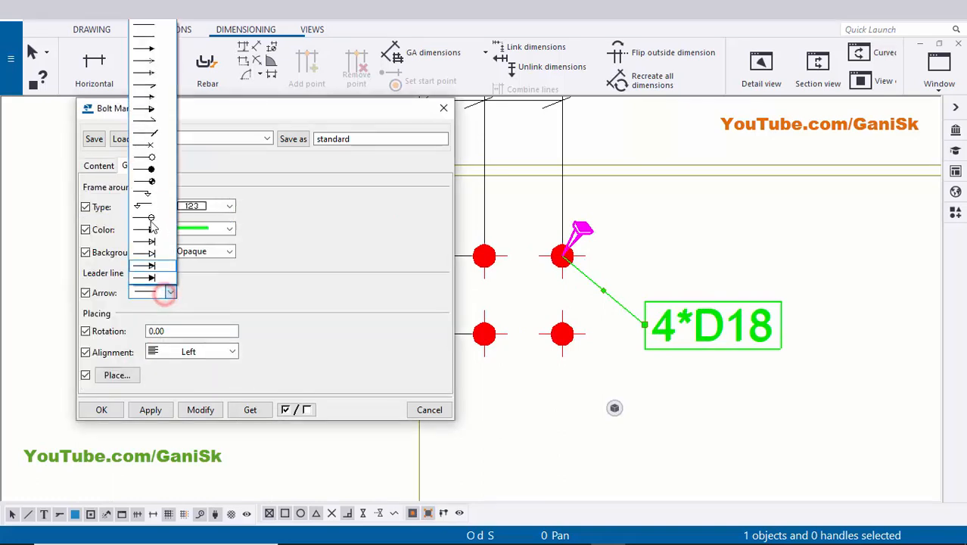
pyautogui.click(159, 50)
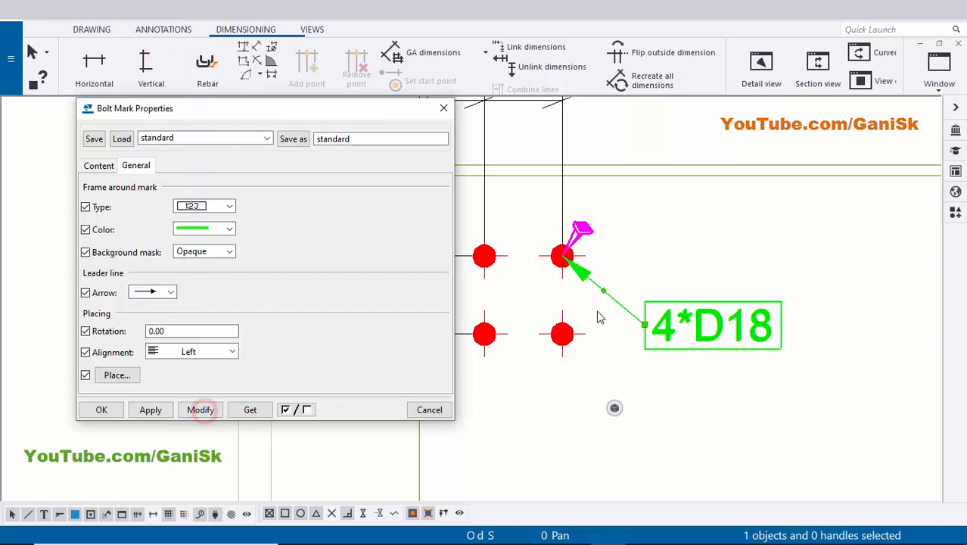
pyautogui.scroll(3, 597, 318)
pyautogui.scroll(-3, 665, 356)
pyautogui.scroll(2, 719, 378)
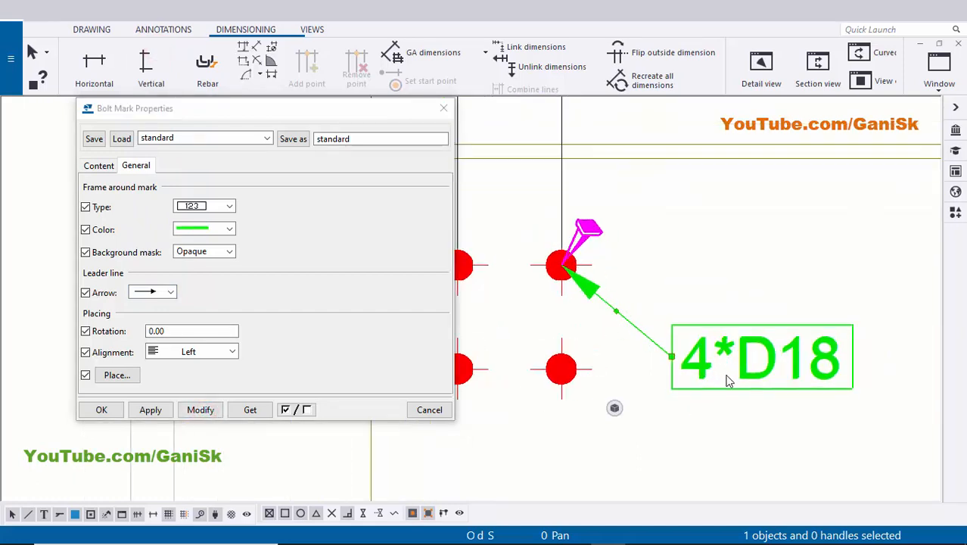
pyautogui.scroll(-3, 718, 374)
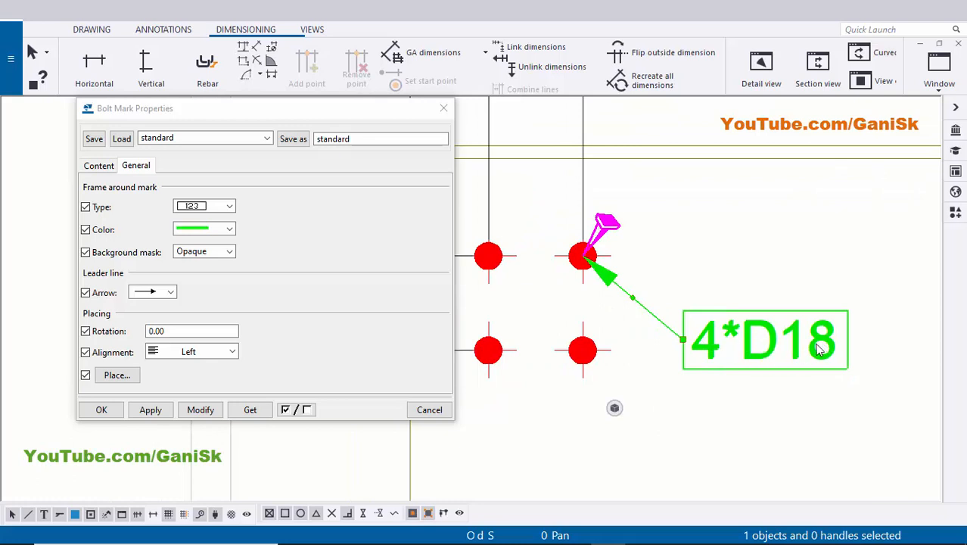
pyautogui.click(193, 409)
pyautogui.click(101, 410)
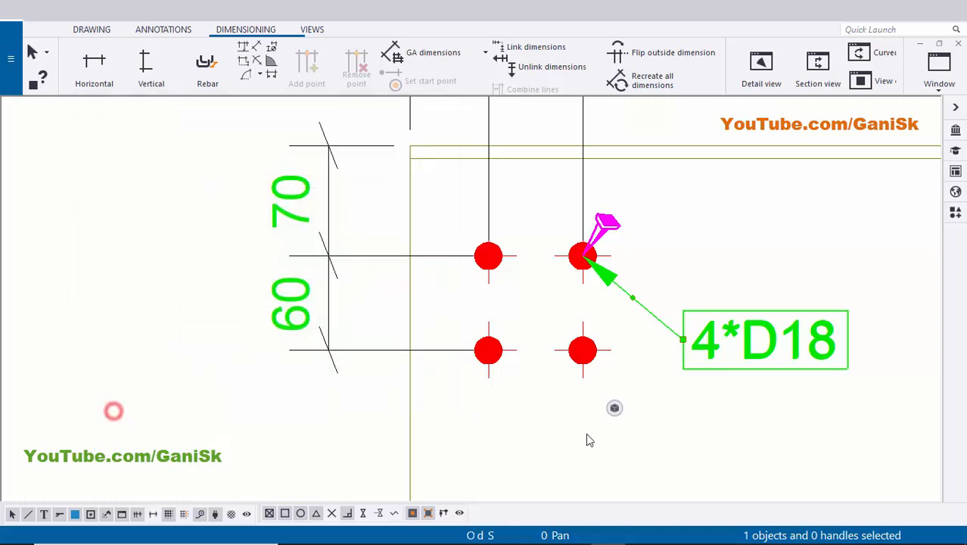
# - Save the left-end bolt mark's properties as a new preset named "hole mark"
pyautogui.scroll(-1, 583, 432)
pyautogui.moveTo(688, 434); pyautogui.dragTo(563, 426, button='middle')
pyautogui.click(569, 362)
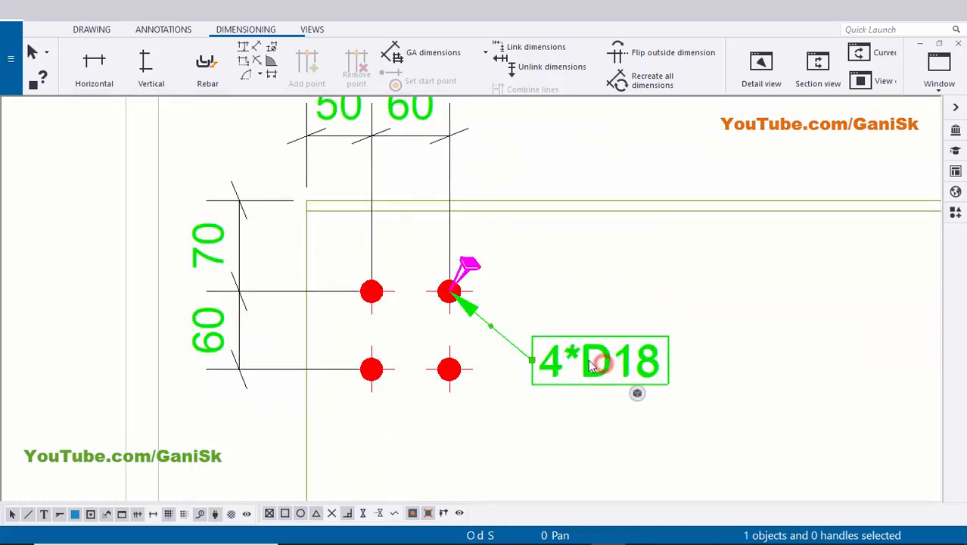
pyautogui.moveTo(637, 393)
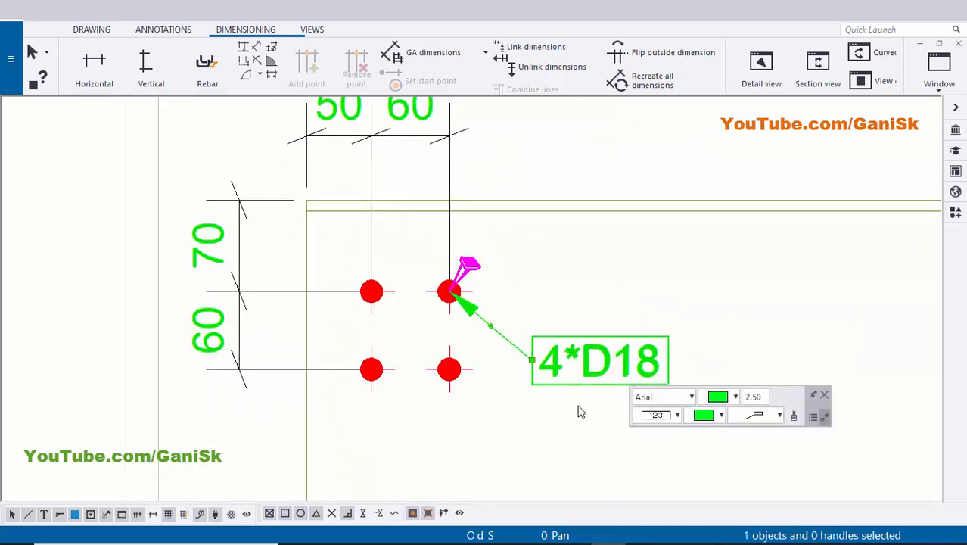
pyautogui.doubleClick(575, 355)
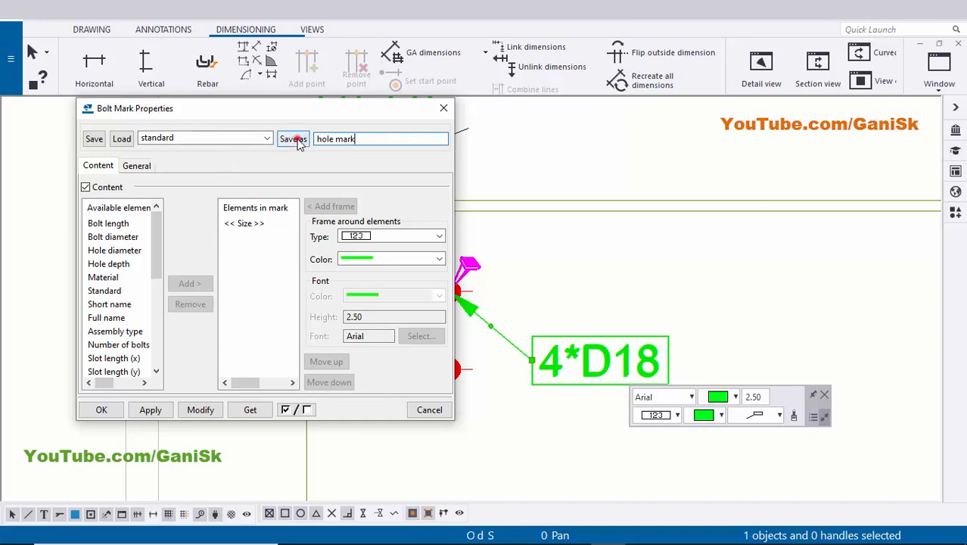
pyautogui.click(268, 139)
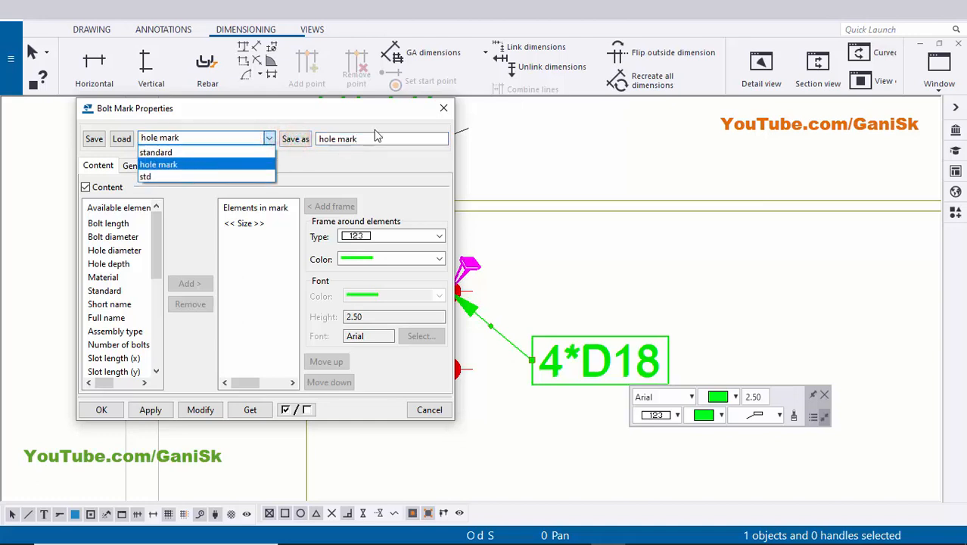
pyautogui.click(444, 111)
pyautogui.click(443, 108)
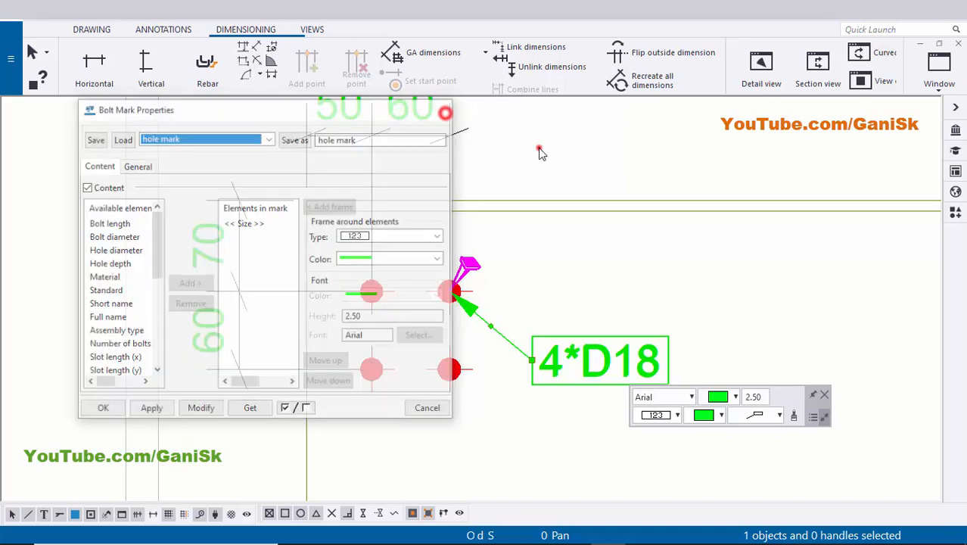
# - Add a horizontal dimension chain from the beam's upper-right corner through the two upper right-end holes, placed above the beam
pyautogui.scroll(-5, 528, 241)
pyautogui.scroll(-2, 528, 313)
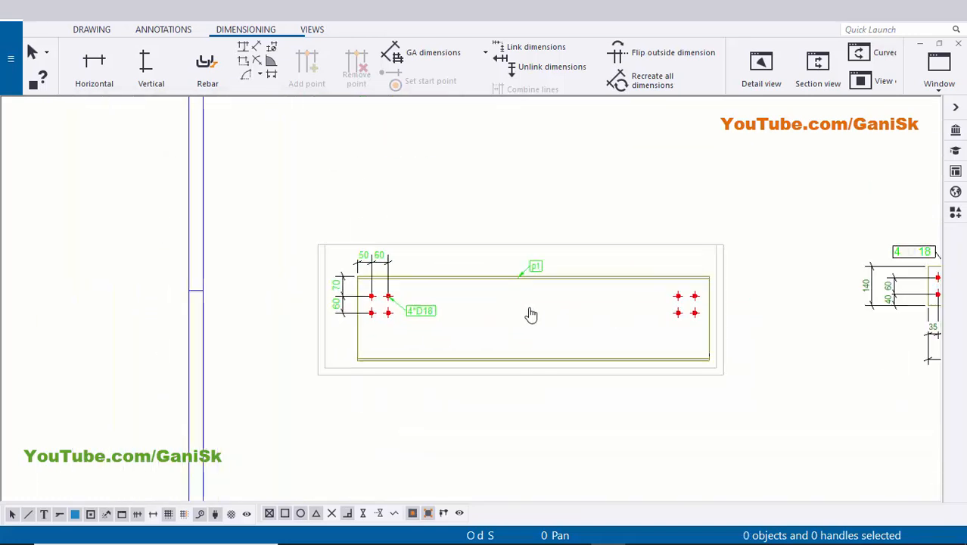
pyautogui.scroll(5, 664, 303)
pyautogui.scroll(-3, 621, 314)
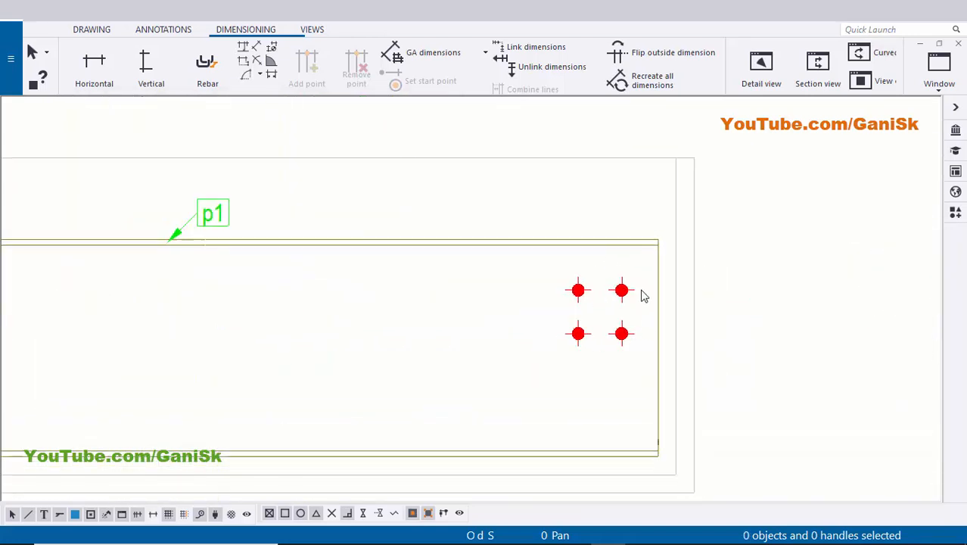
pyautogui.click(106, 71)
pyautogui.scroll(3, 595, 231)
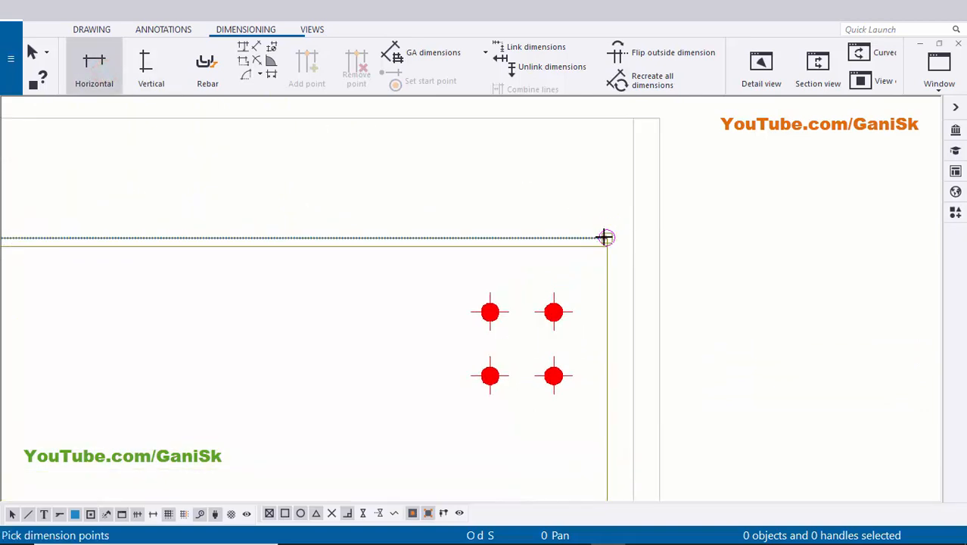
pyautogui.click(605, 237)
pyautogui.scroll(1, 566, 272)
pyautogui.click(549, 321)
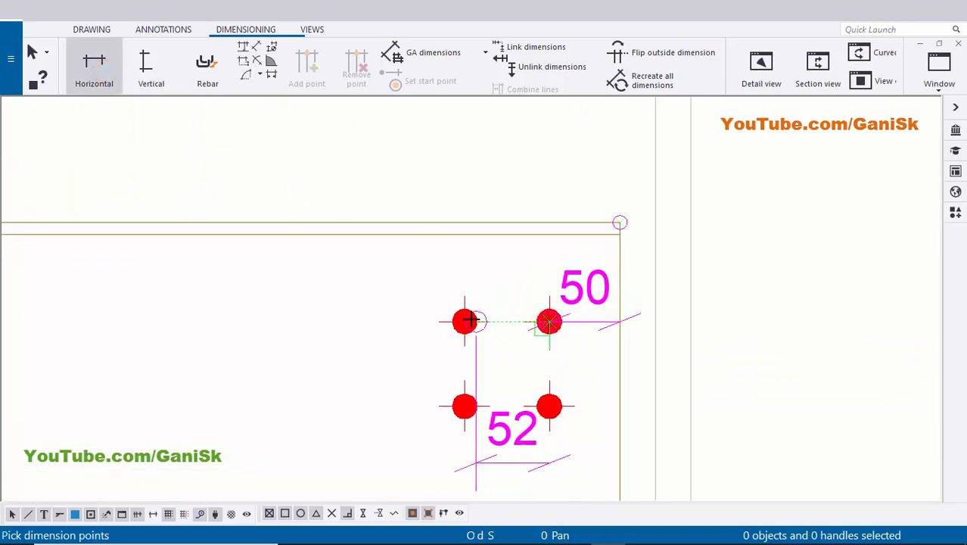
pyautogui.click(464, 321)
pyautogui.middleClick(522, 270)
pyautogui.click(522, 183)
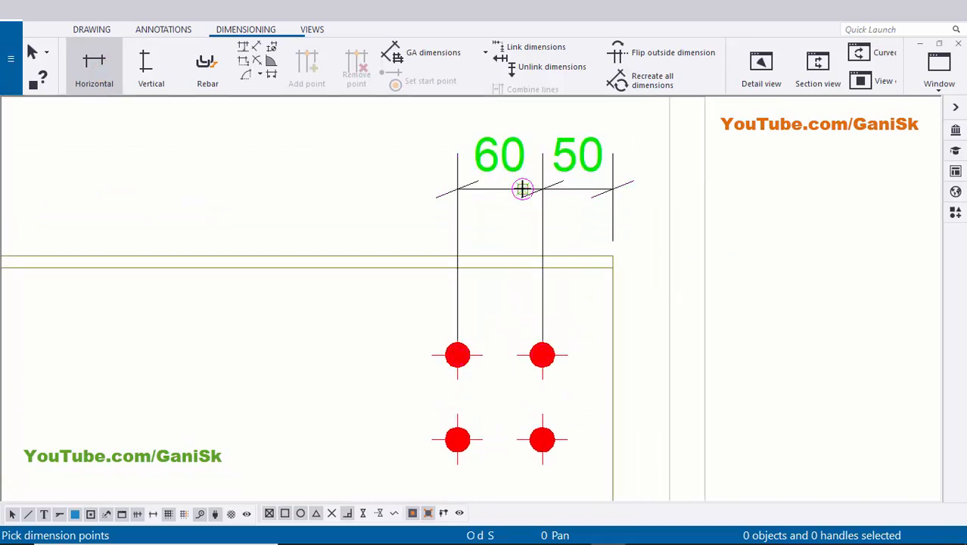
pyautogui.scroll(-2, 522, 186)
pyautogui.rightClick(704, 167)
pyautogui.click(732, 180)
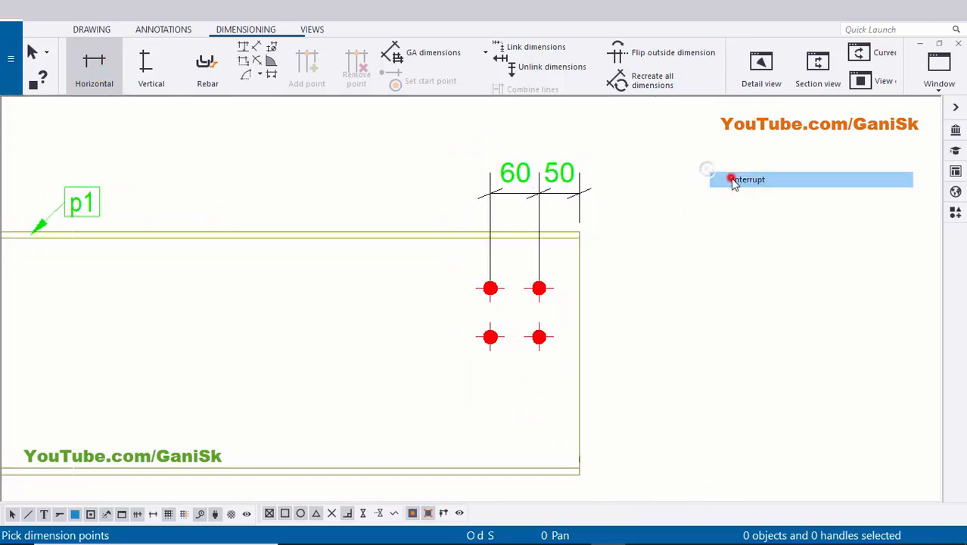
pyautogui.click(561, 180)
pyautogui.moveTo(558, 178); pyautogui.dragTo(550, 132)
pyautogui.press('Escape')
# - Start a vertical dimension chain for the holes at the beam's right end
pyautogui.click(150, 72)
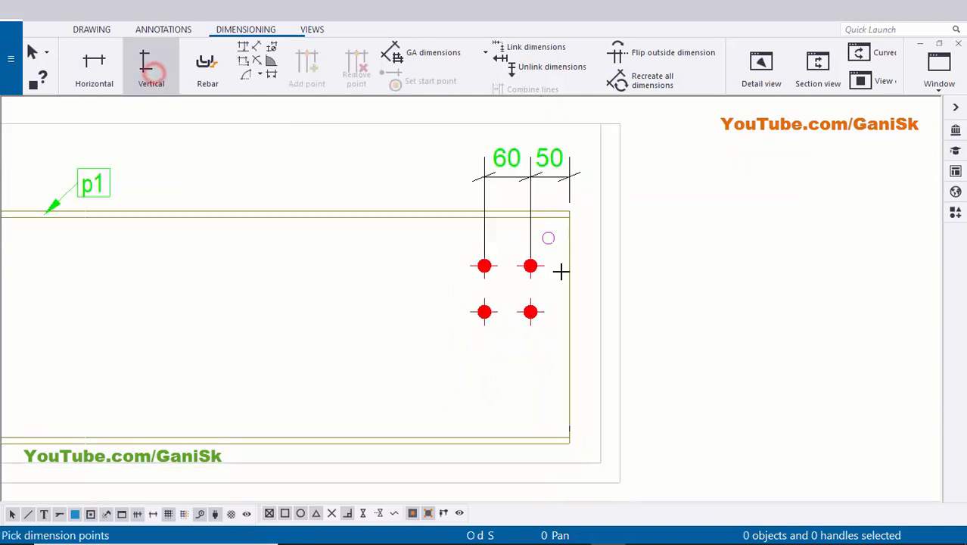
# - Add a vertical dimension chain from the beam's upper right corner through the two outermost right-end holes, placed outside the beam end
pyautogui.scroll(2, 563, 265)
pyautogui.scroll(1, 563, 195)
pyautogui.click(568, 186)
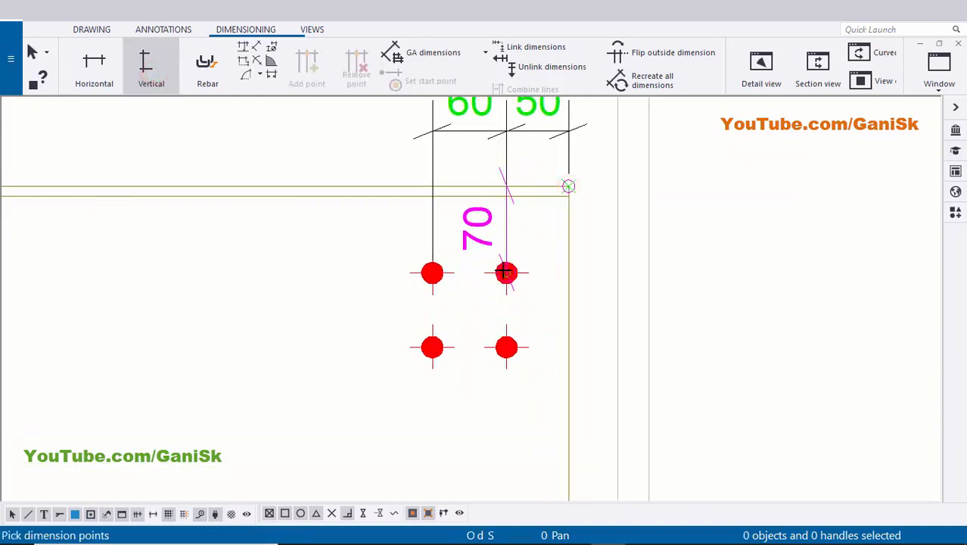
pyautogui.click(506, 273)
pyautogui.click(506, 347)
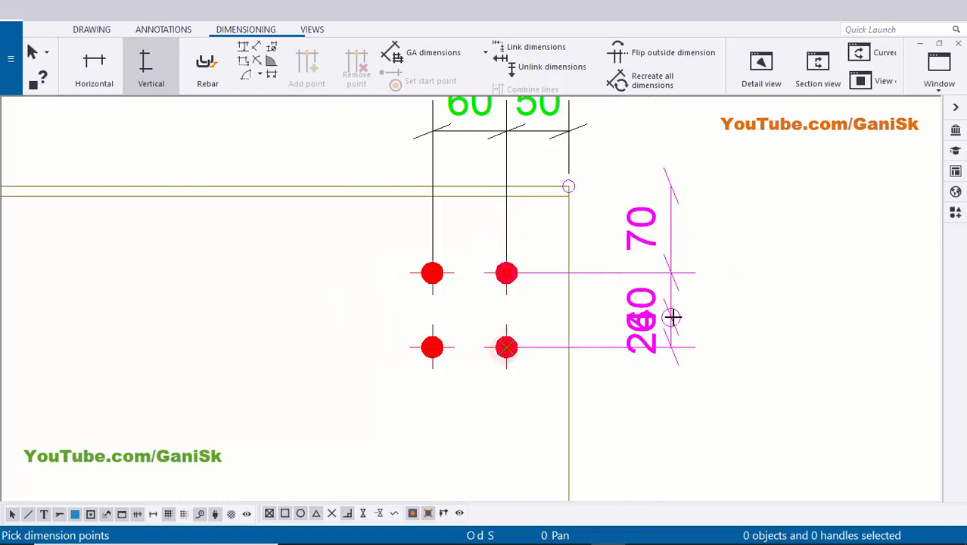
pyautogui.click(674, 317)
pyautogui.scroll(1, 673, 317)
pyautogui.scroll(-3, 674, 317)
pyautogui.moveTo(802, 205); pyautogui.dragTo(748, 210, button='middle')
pyautogui.rightClick(749, 210)
pyautogui.click(769, 218)
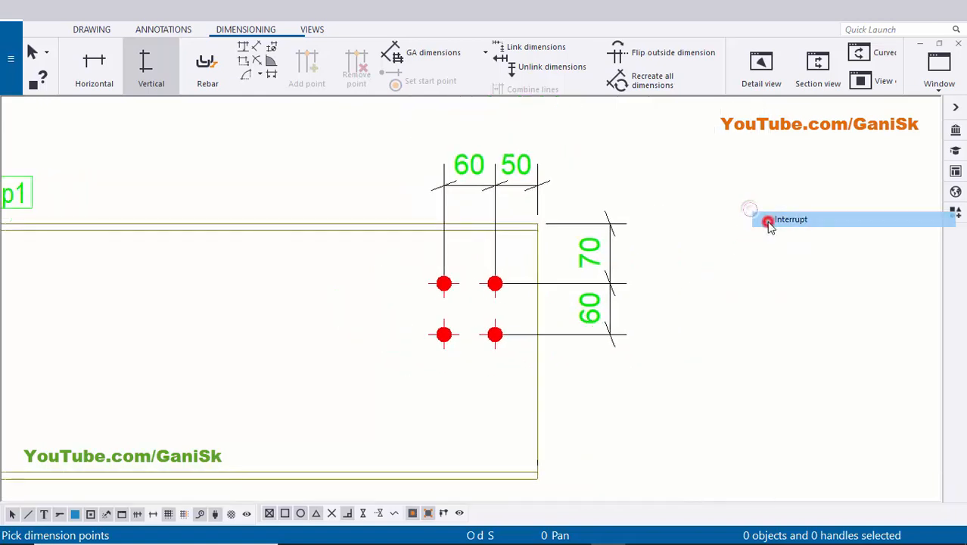
# - Shift the right end's vertical hole dimension line slightly farther away from the beam
pyautogui.scroll(1, 768, 220)
pyautogui.scroll(3, 586, 314)
pyautogui.click(586, 314)
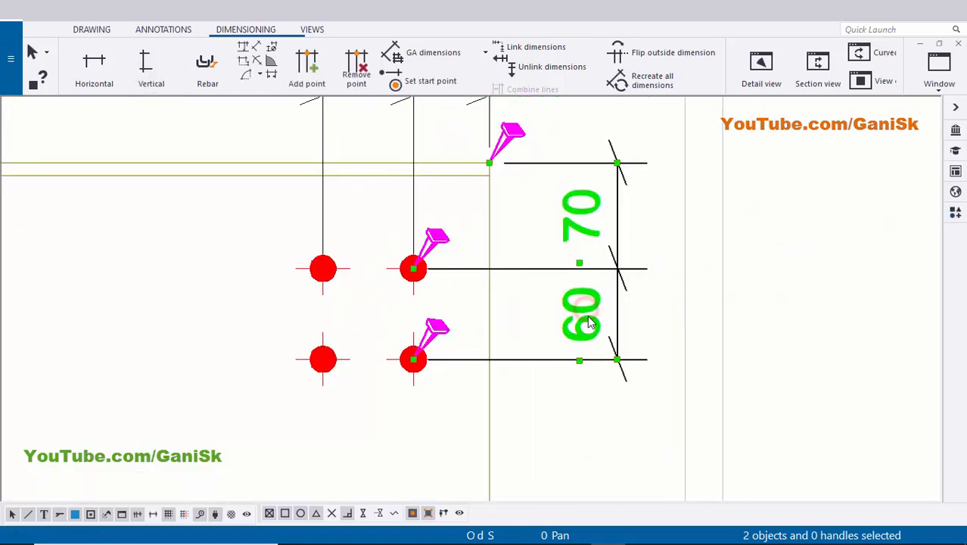
pyautogui.moveTo(581, 316)
pyautogui.mouseDown()
pyautogui.moveTo(636, 309)
pyautogui.moveTo(527, 316)
pyautogui.moveTo(597, 317)
pyautogui.moveTo(579, 319)
pyautogui.mouseUp()
pyautogui.click(816, 292)
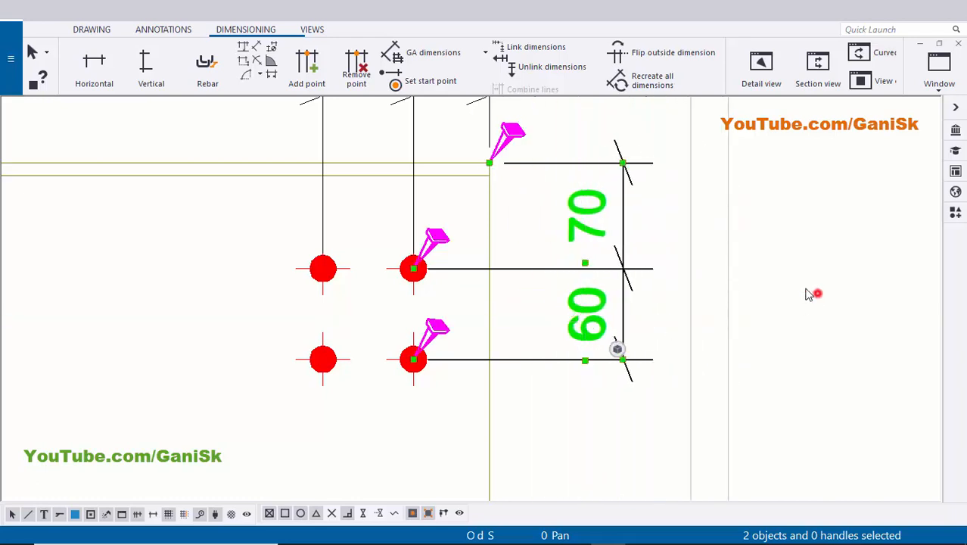
# - Add a mark to the four-hole bolt group at the beam's right end
pyautogui.scroll(-3, 775, 297)
pyautogui.scroll(-1, 630, 308)
pyautogui.scroll(4, 628, 312)
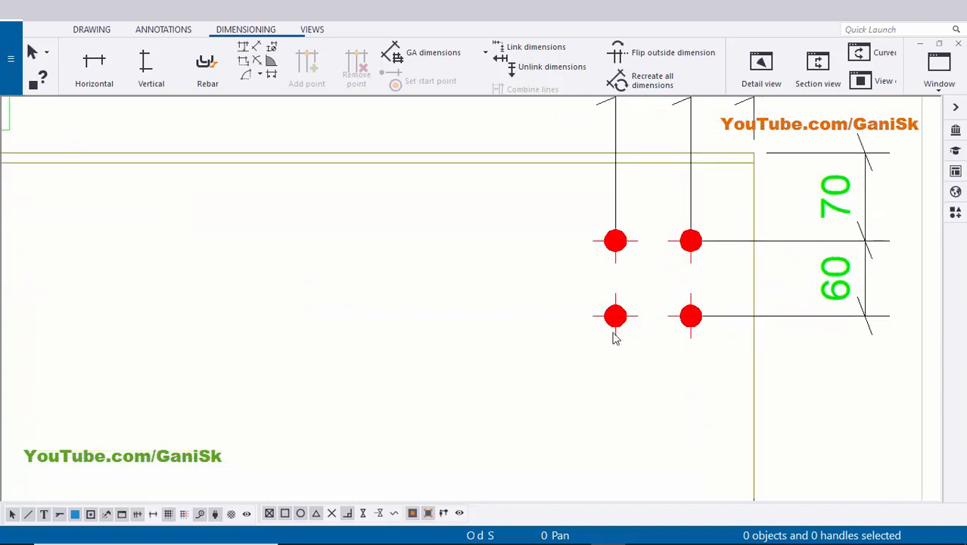
pyautogui.rightClick(615, 324)
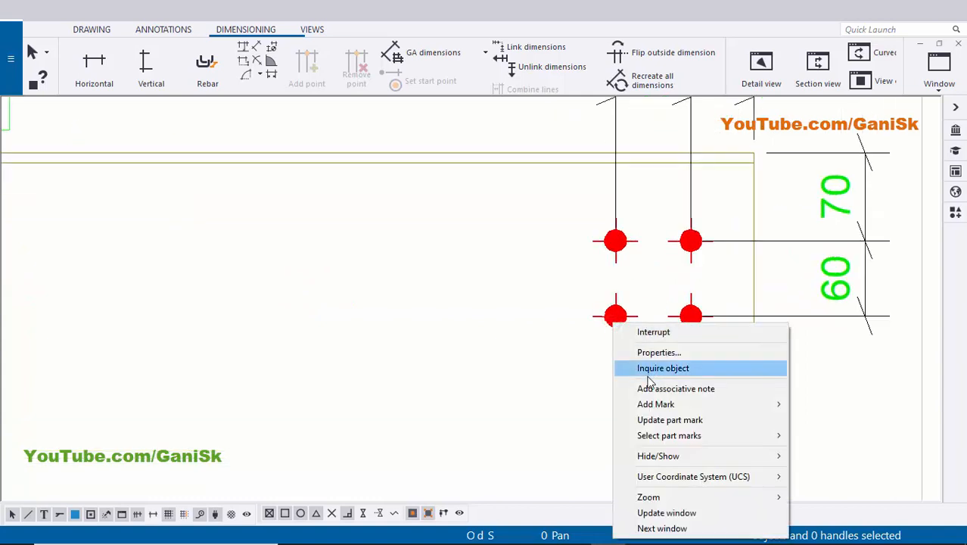
pyautogui.click(655, 403)
pyautogui.click(837, 418)
pyautogui.scroll(-2, 639, 378)
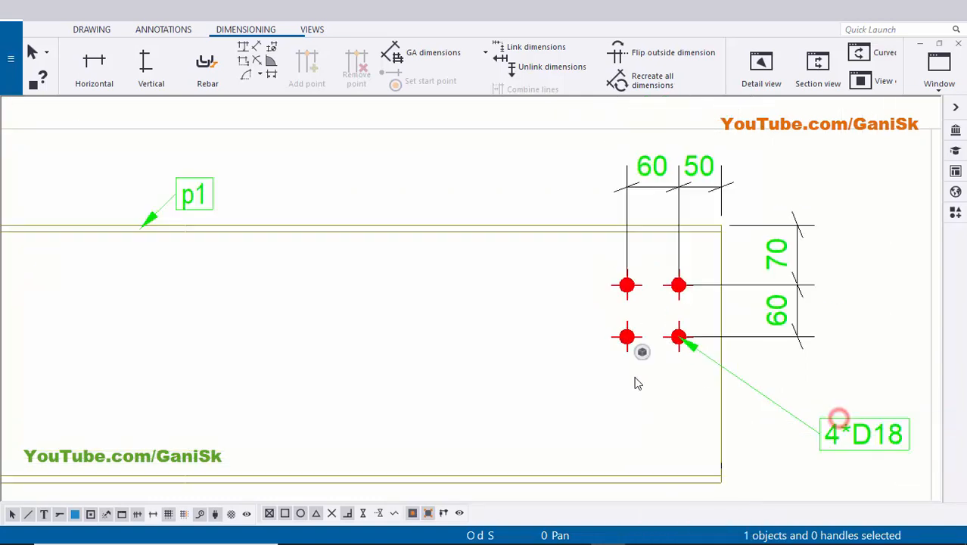
# - Move the right bolt group's mark closer to the holes, just below the vertical dimensions
pyautogui.moveTo(636, 377); pyautogui.dragTo(608, 317, button='middle')
pyautogui.click(810, 371)
pyautogui.moveTo(847, 387)
pyautogui.mouseDown()
pyautogui.moveTo(534, 330)
pyautogui.moveTo(723, 356)
pyautogui.moveTo(777, 339)
pyautogui.moveTo(764, 341)
pyautogui.mouseUp()
pyautogui.click(755, 370)
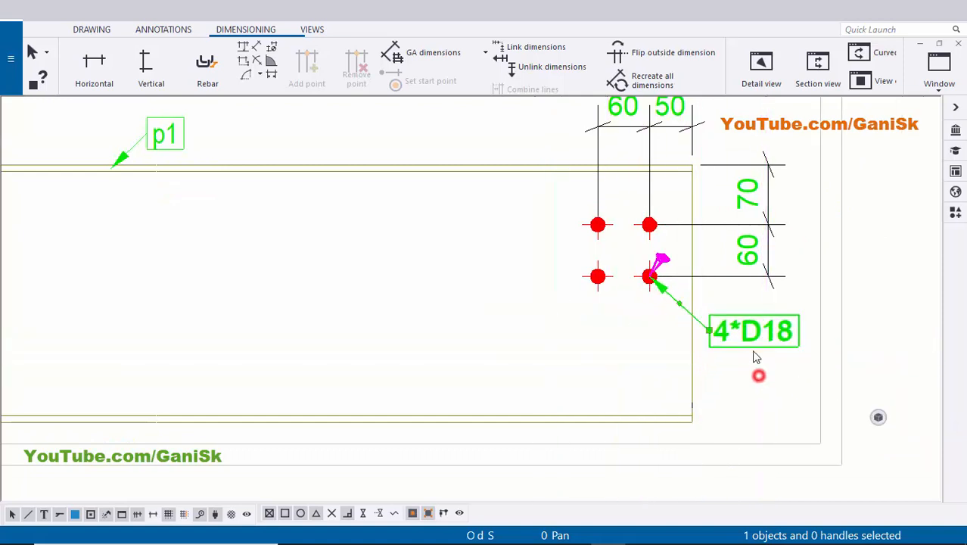
# - Move the left bolt group's 4*D18 mark outside the beam's left end, below the vertical dimensions
pyautogui.scroll(2, 753, 357)
pyautogui.scroll(-3, 758, 368)
pyautogui.scroll(-3, 804, 342)
pyautogui.scroll(3, 423, 326)
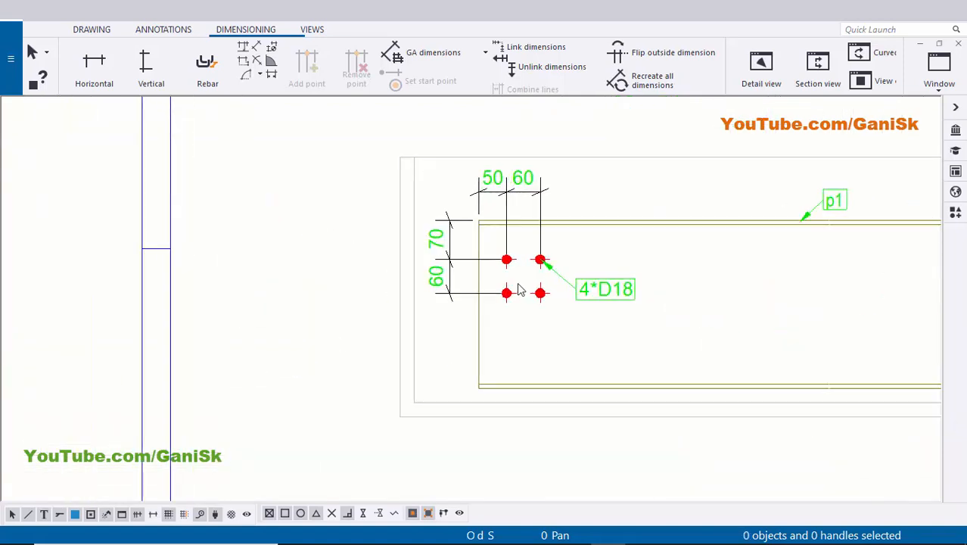
pyautogui.scroll(1, 596, 300)
pyautogui.scroll(1, 619, 299)
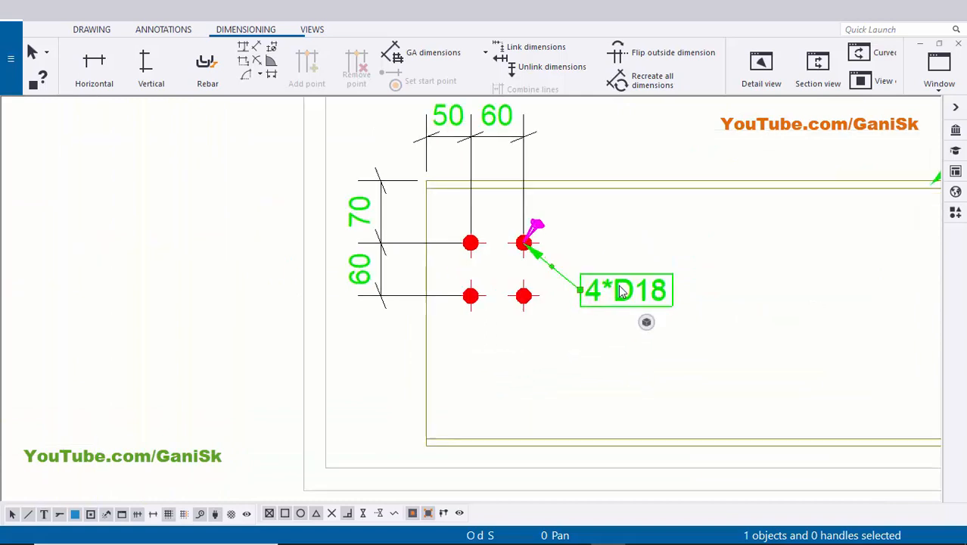
pyautogui.moveTo(620, 295); pyautogui.dragTo(558, 342)
pyautogui.moveTo(517, 378)
pyautogui.mouseDown()
pyautogui.moveTo(362, 367)
pyautogui.moveTo(366, 353)
pyautogui.mouseUp()
pyautogui.scroll(2, 363, 363)
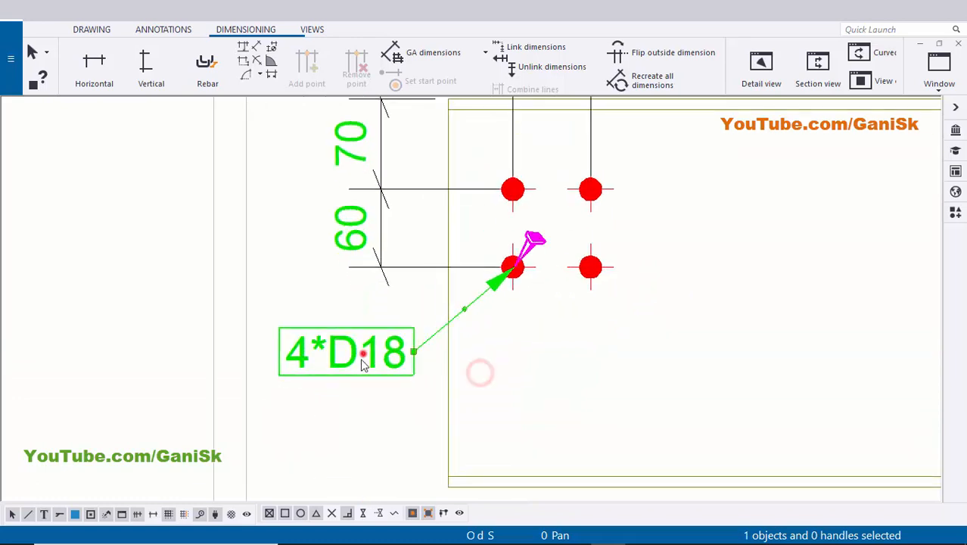
pyautogui.click(572, 356)
# - Review the hole dimensions and bolt marks at both ends of the beam
pyautogui.scroll(-6, 503, 352)
pyautogui.scroll(1, 764, 356)
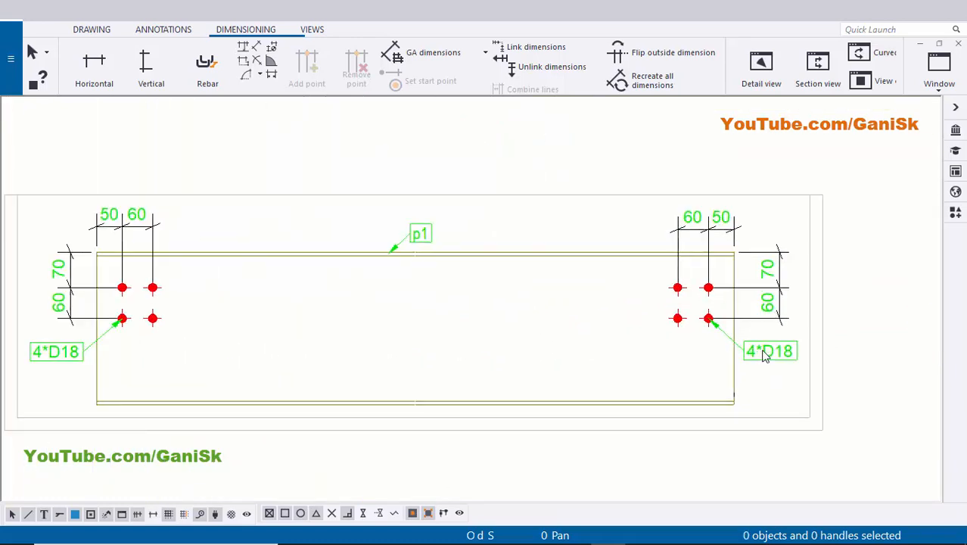
pyautogui.scroll(-1, 681, 355)
pyautogui.scroll(1, 469, 352)
pyautogui.scroll(-1, 544, 341)
pyautogui.moveTo(543, 341); pyautogui.dragTo(352, 320, button='middle')
pyautogui.scroll(1, 469, 333)
pyautogui.scroll(-1, 456, 339)
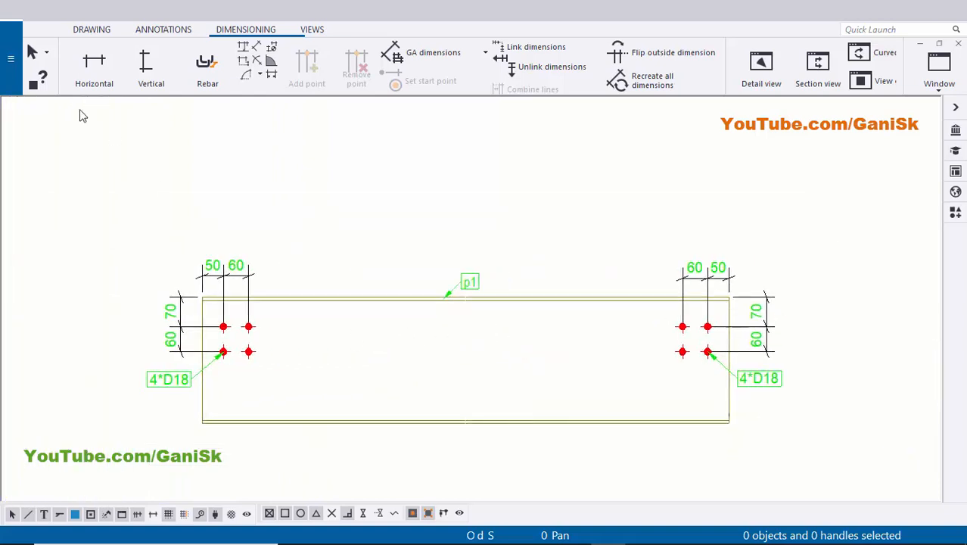
# - Add an overall horizontal dimension between the beam's upper left and upper right corners, placed above the hole dimensions
pyautogui.click(94, 76)
pyautogui.scroll(1, 242, 269)
pyautogui.scroll(2, 220, 306)
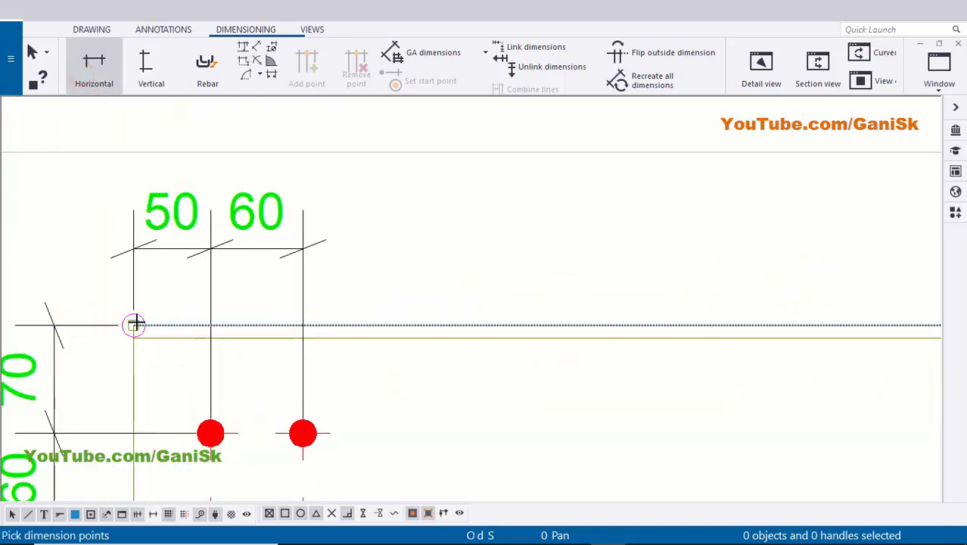
pyautogui.scroll(-2, 95, 317)
pyautogui.moveTo(616, 302); pyautogui.dragTo(424, 291, button='middle')
pyautogui.moveTo(846, 281); pyautogui.dragTo(604, 268, button='middle')
pyautogui.scroll(5, 642, 287)
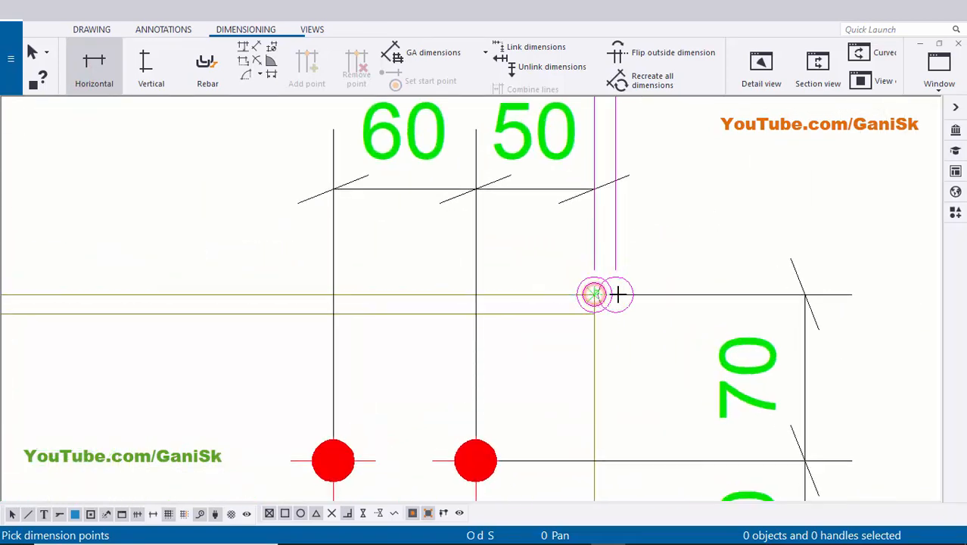
pyautogui.scroll(-3, 616, 294)
pyautogui.scroll(-2, 756, 260)
pyautogui.middleClick(445, 214)
pyautogui.click(447, 214)
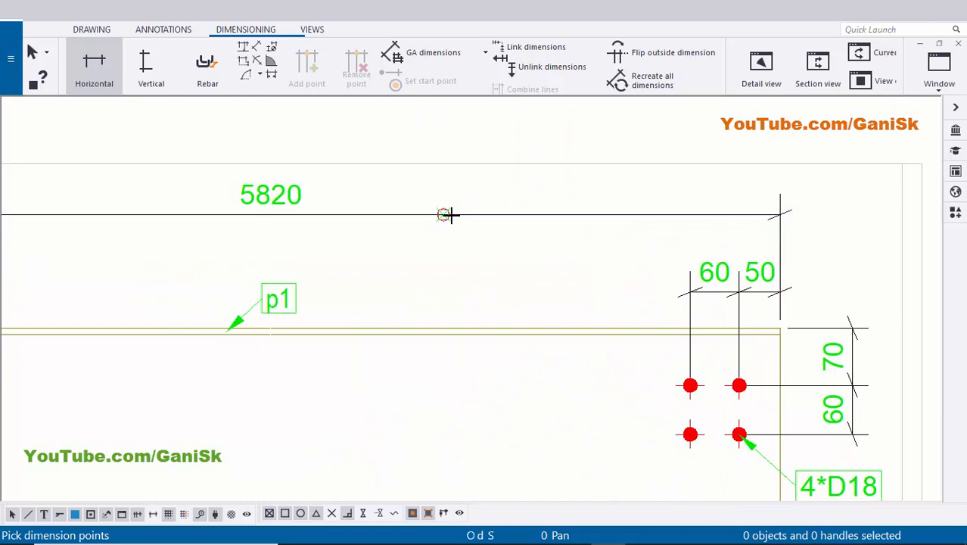
pyautogui.rightClick(550, 125)
pyautogui.click(582, 139)
# - Move the beam's overall length dimension line down, closer to the hole dimensions
pyautogui.scroll(-2, 586, 148)
pyautogui.moveTo(488, 240); pyautogui.dragTo(656, 256, button='middle')
pyautogui.click(556, 200)
pyautogui.moveTo(593, 202); pyautogui.dragTo(608, 224)
# - Review the fully dimensioned beam view and its placement beside the plate view
pyautogui.scroll(-4, 543, 249)
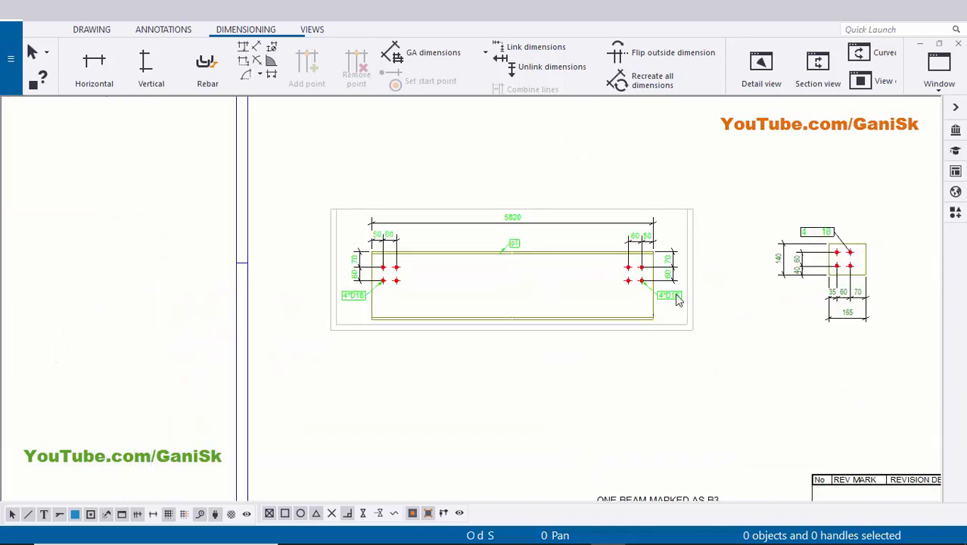
pyautogui.scroll(3, 408, 320)
pyautogui.scroll(-1, 521, 293)
pyautogui.moveTo(481, 296); pyautogui.dragTo(412, 289, button='middle')
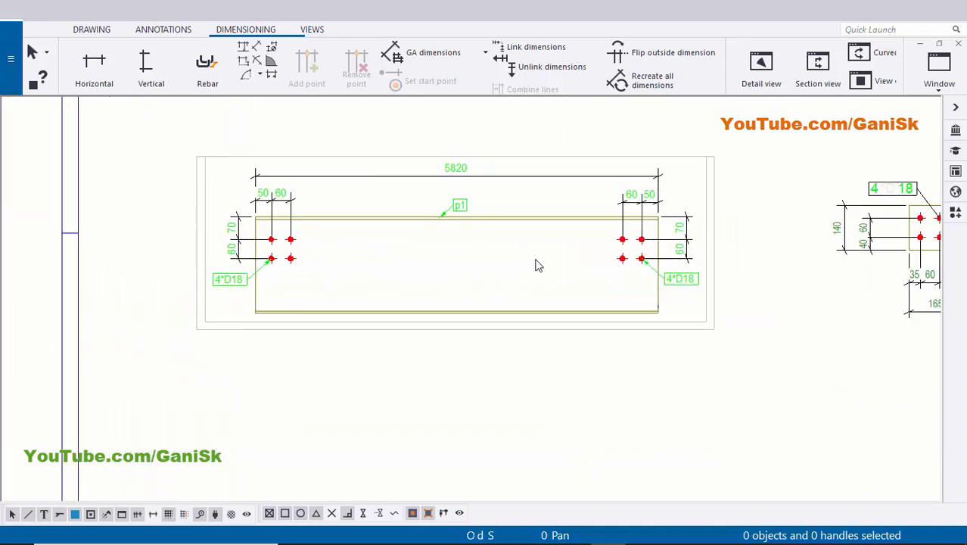
pyautogui.scroll(2, 533, 258)
pyautogui.moveTo(358, 304); pyautogui.dragTo(356, 339, button='middle')
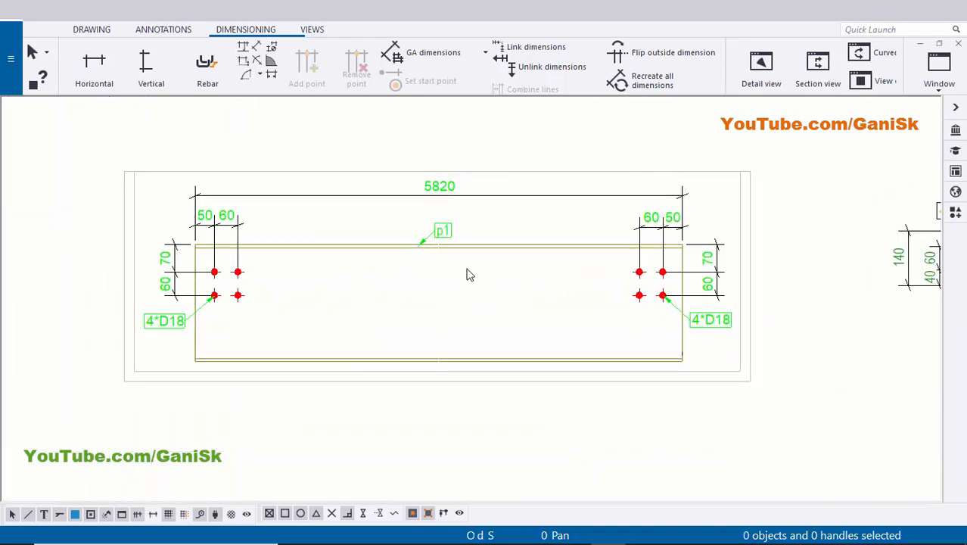
pyautogui.scroll(1, 388, 259)
pyautogui.scroll(-2, 410, 287)
# - Delete all existing horizontal and vertical dimensions and the bolt mark from the small plate view
pyautogui.scroll(3, 594, 276)
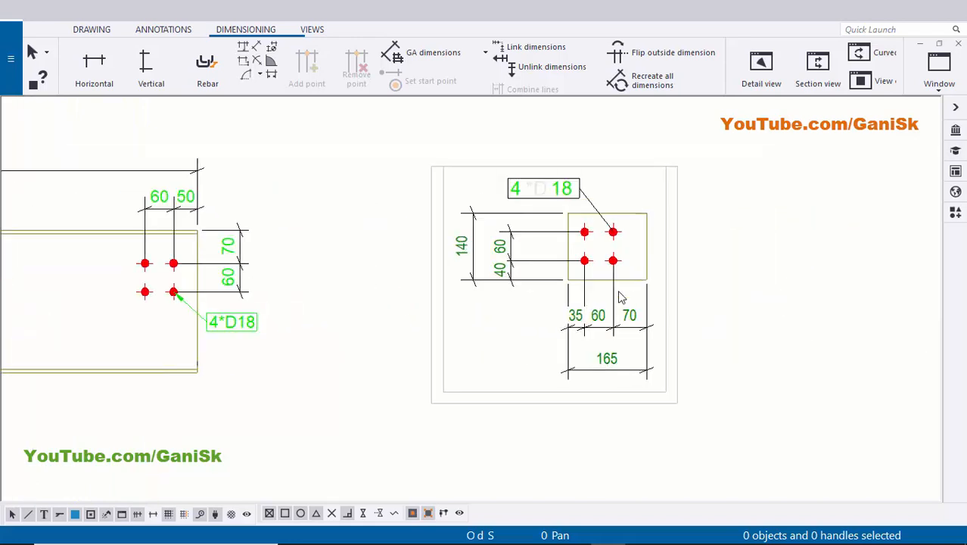
pyautogui.scroll(2, 618, 297)
pyautogui.scroll(1, 497, 259)
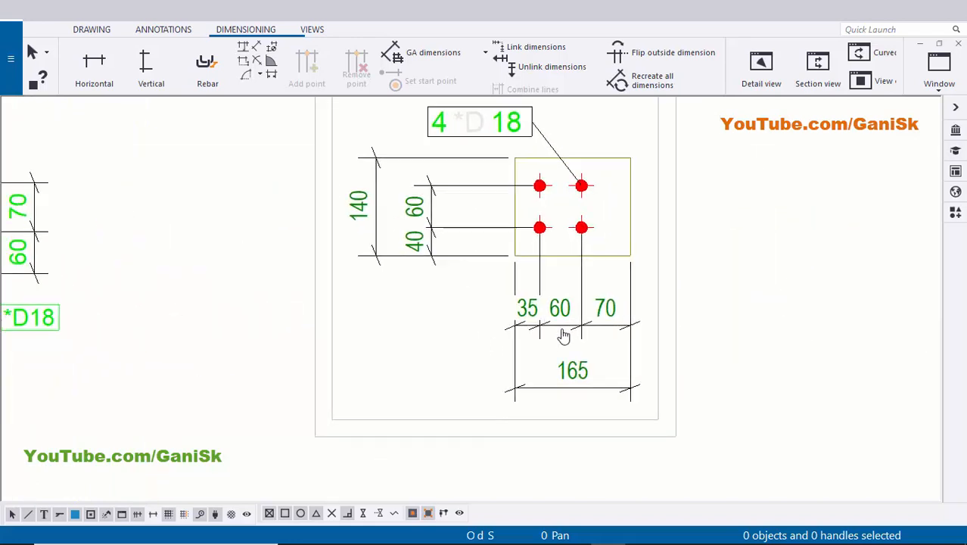
pyautogui.scroll(1, 593, 335)
pyautogui.moveTo(584, 347); pyautogui.dragTo(487, 310)
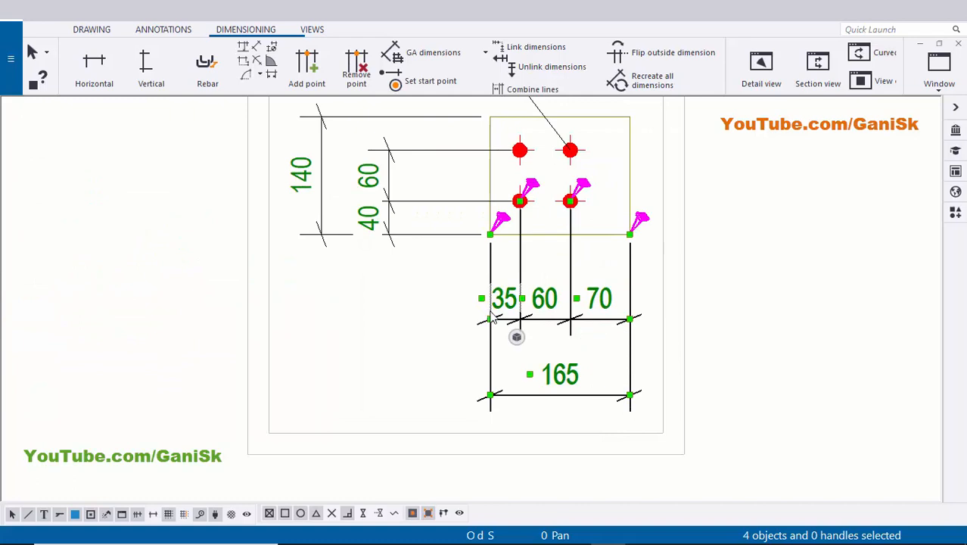
pyautogui.press('Delete')
pyautogui.moveTo(378, 258); pyautogui.dragTo(457, 294)
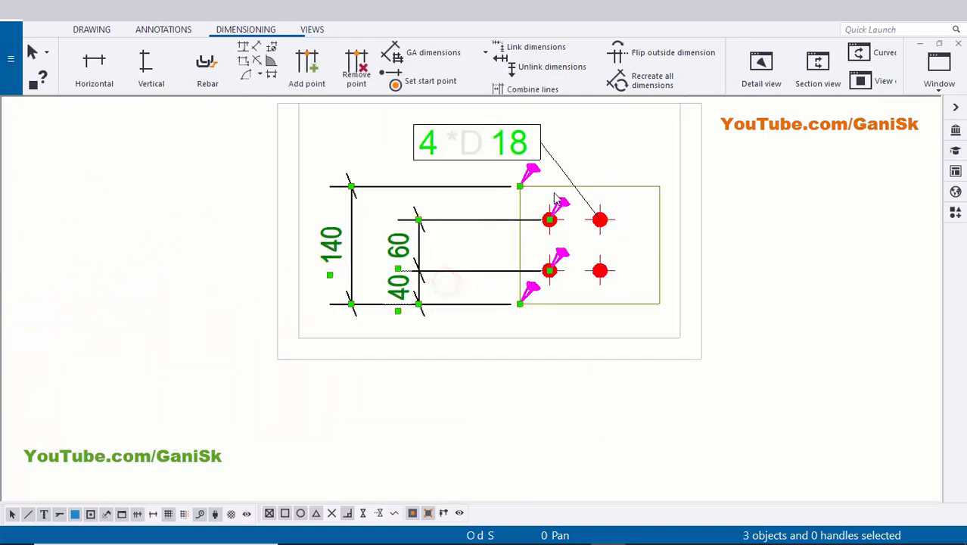
pyautogui.press('Delete')
pyautogui.press('Delete')
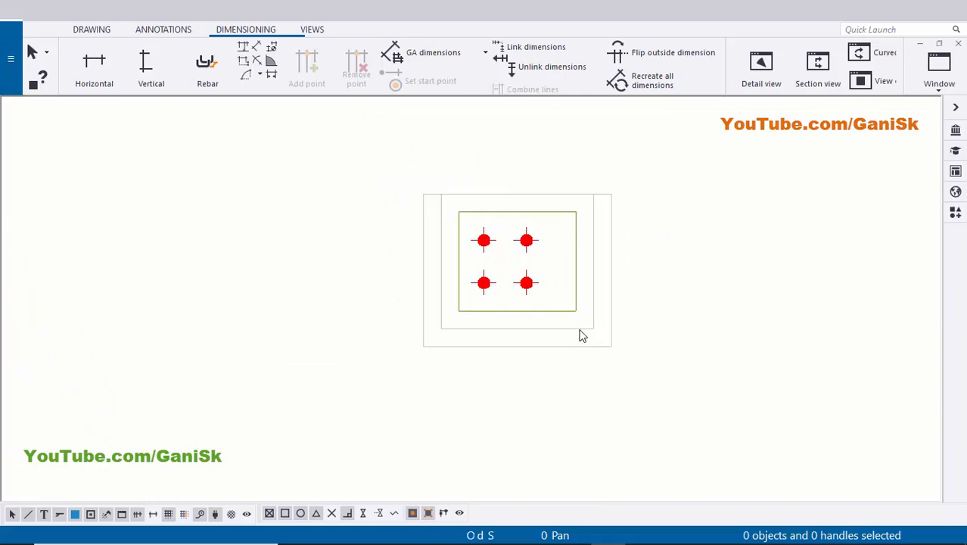
# - Check the scale in the plate view's properties
pyautogui.click(578, 329)
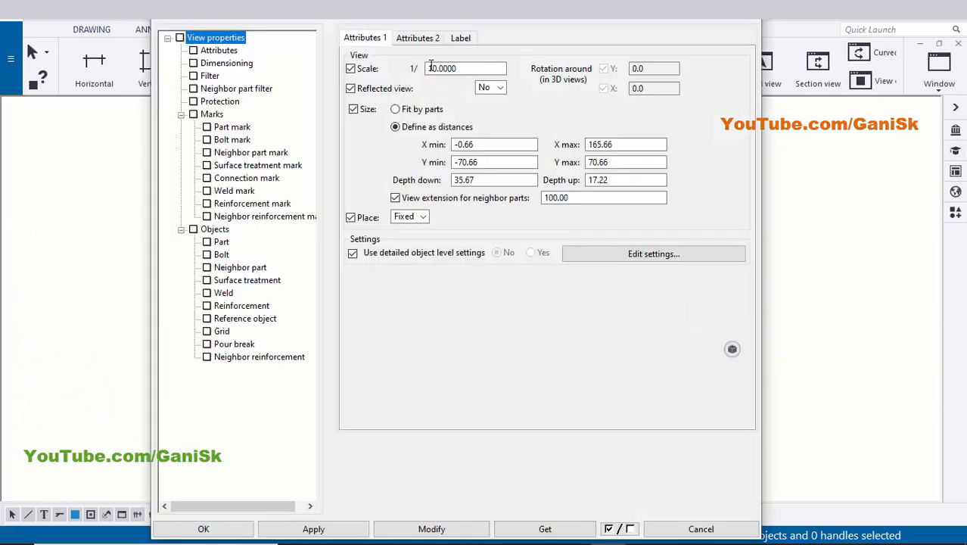
pyautogui.click(699, 529)
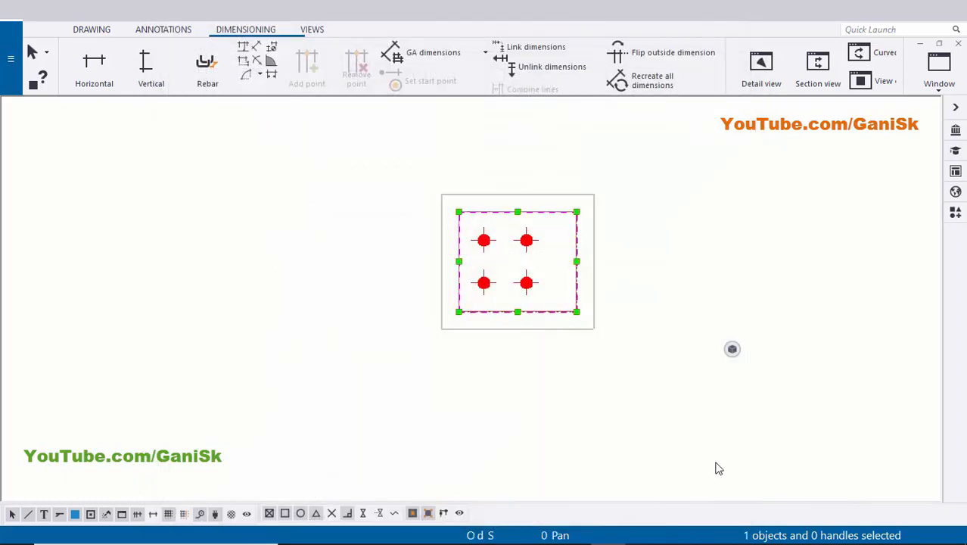
pyautogui.click(665, 399)
# - Add a horizontal dimension chain from the plate's upper left corner through the two upper holes, placed above the plate
pyautogui.scroll(-2, 499, 424)
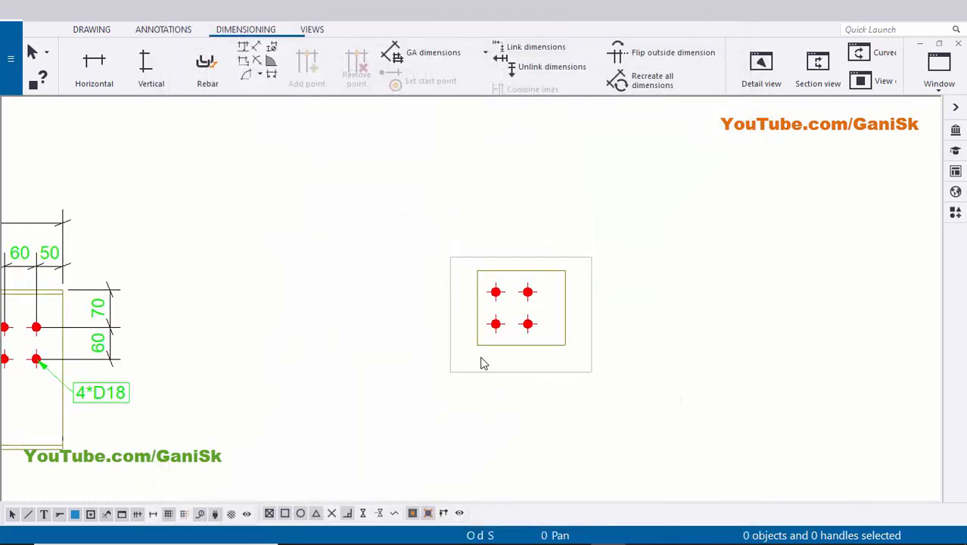
pyautogui.scroll(4, 484, 364)
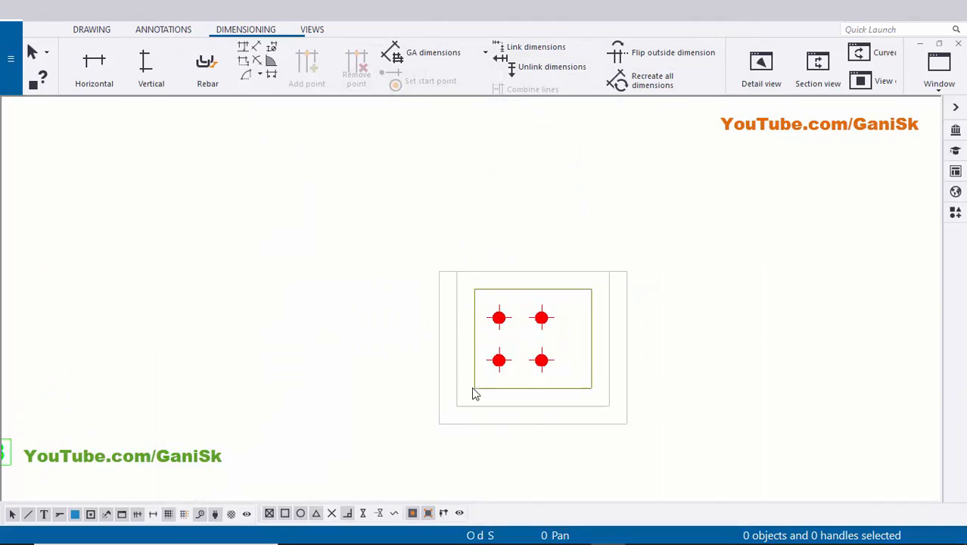
pyautogui.scroll(2, 529, 351)
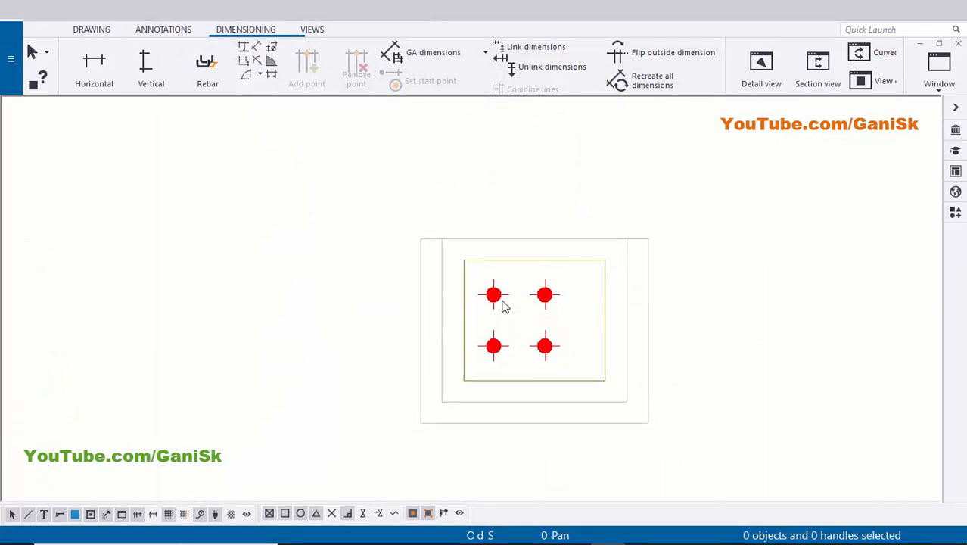
pyautogui.click(106, 80)
pyautogui.scroll(3, 457, 310)
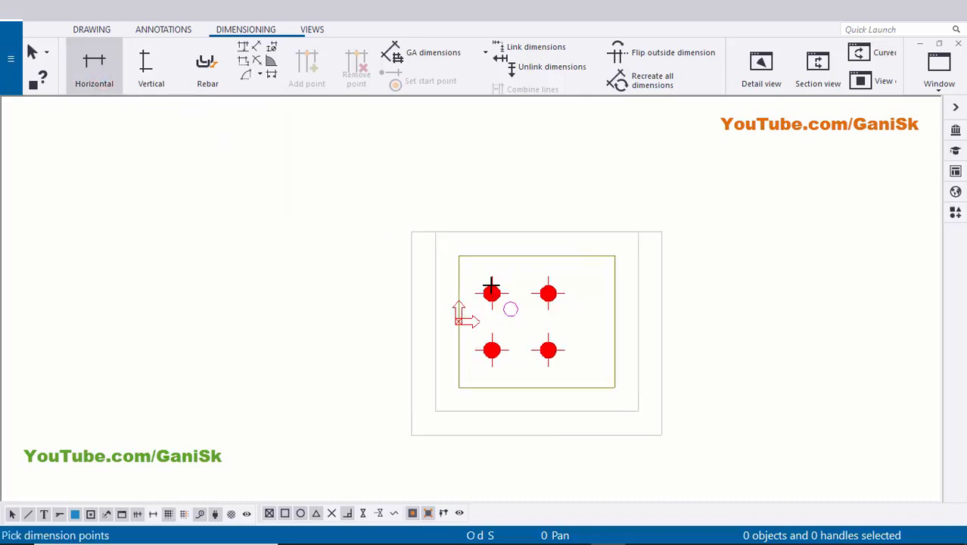
pyautogui.click(449, 248)
pyautogui.scroll(1, 504, 308)
pyautogui.click(509, 307)
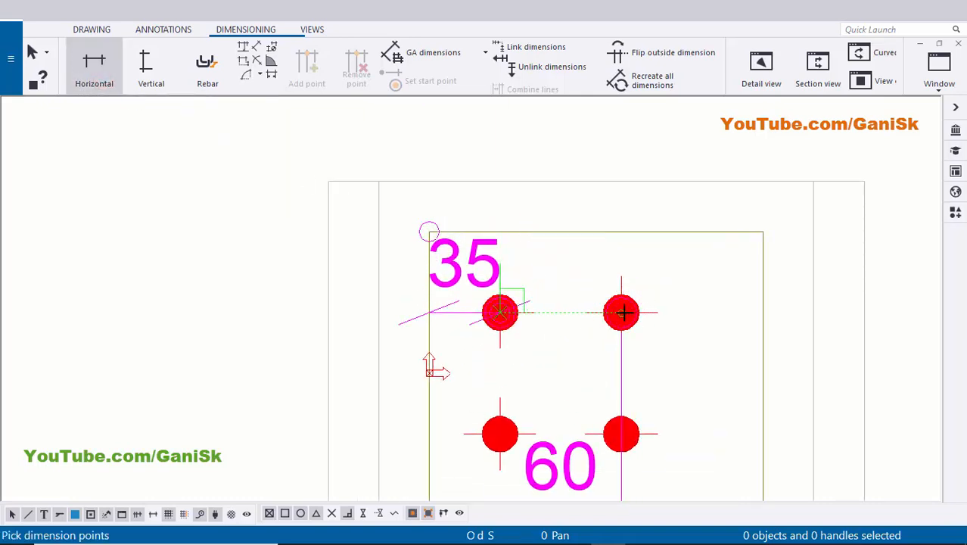
pyautogui.click(624, 312)
pyautogui.moveTo(621, 251); pyautogui.dragTo(616, 320, button='middle')
pyautogui.middleClick(581, 232)
pyautogui.scroll(-3, 605, 240)
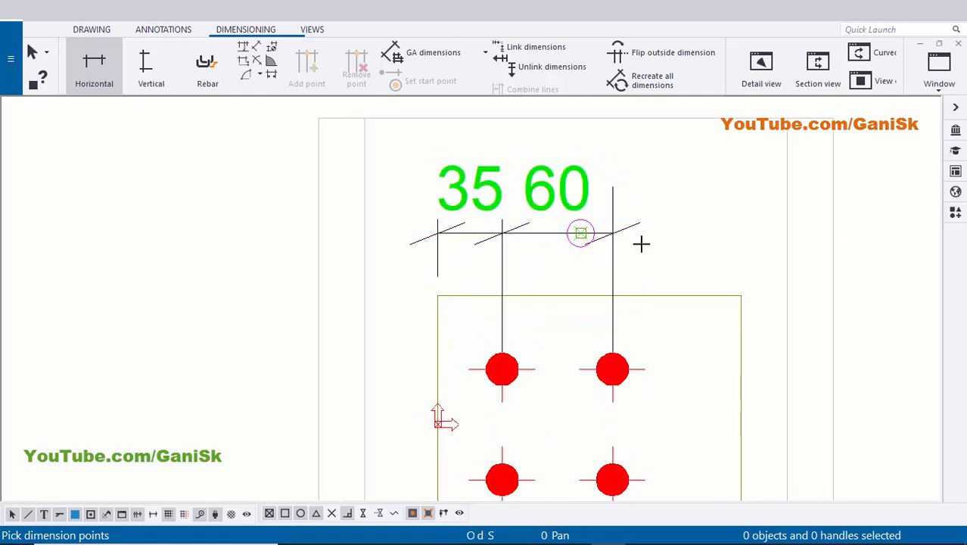
# - Add a vertical dimension chain from the plate's upper left corner through the two left holes, placed beside the plate's left edge
pyautogui.scroll(3, 496, 242)
pyautogui.scroll(-2, 636, 265)
pyautogui.scroll(-1, 642, 267)
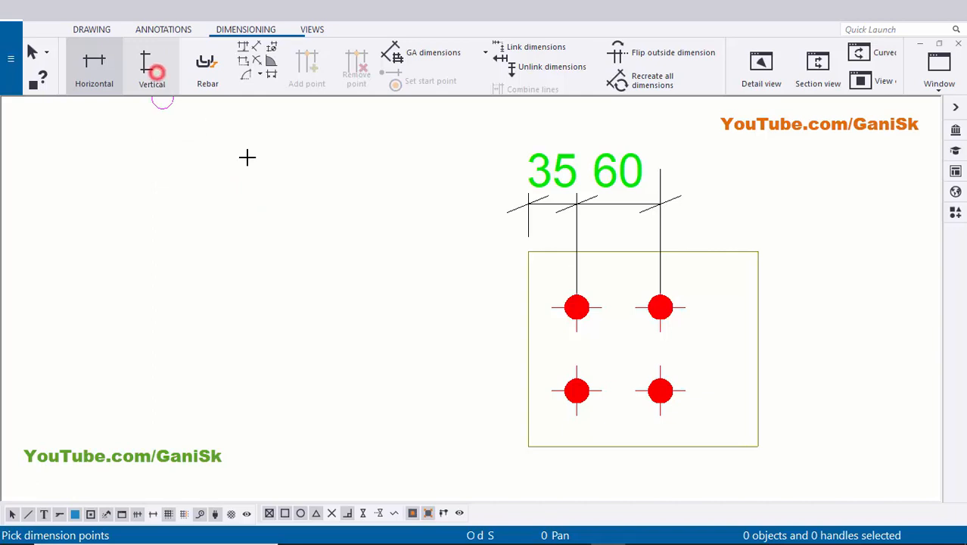
pyautogui.click(156, 72)
pyautogui.scroll(3, 511, 261)
pyautogui.click(546, 243)
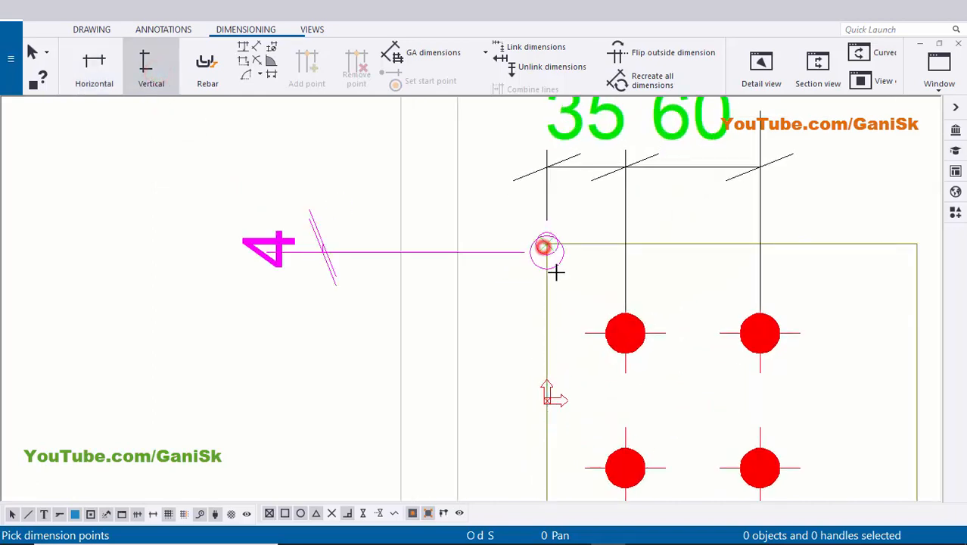
pyautogui.click(627, 333)
pyautogui.moveTo(628, 424); pyautogui.dragTo(602, 331, button='middle')
pyautogui.click(602, 376)
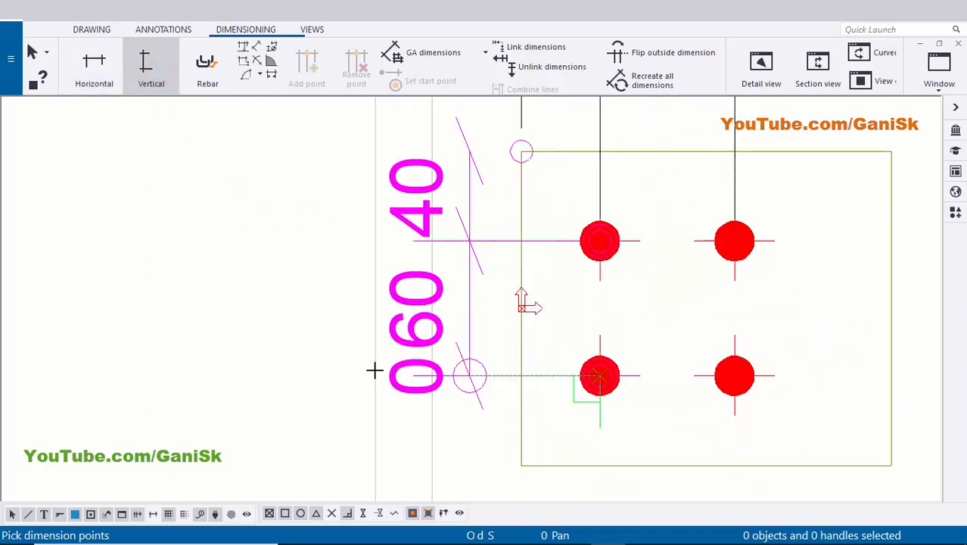
pyautogui.click(420, 363)
pyautogui.scroll(-3, 463, 369)
pyautogui.rightClick(454, 184)
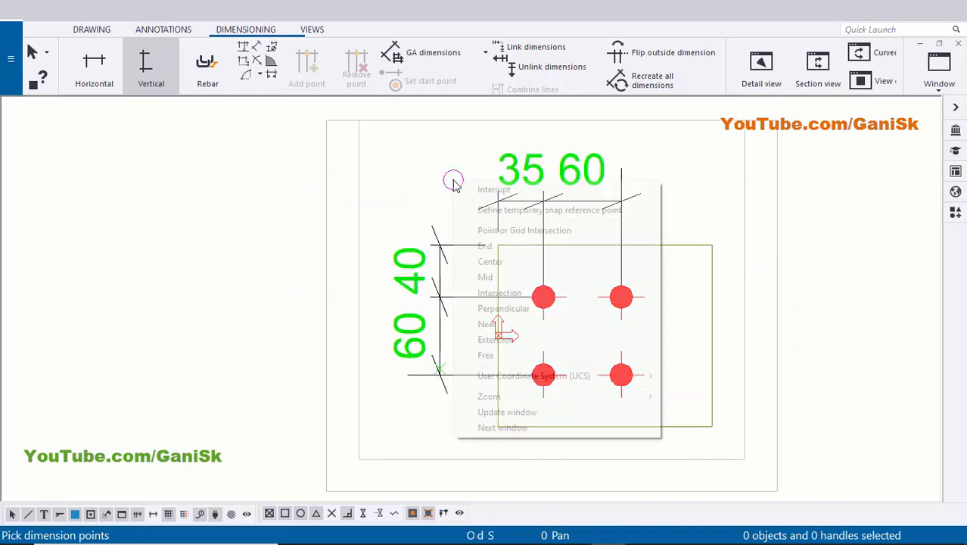
pyautogui.click(472, 188)
pyautogui.scroll(1, 441, 272)
pyautogui.click(425, 288)
pyautogui.click(808, 164)
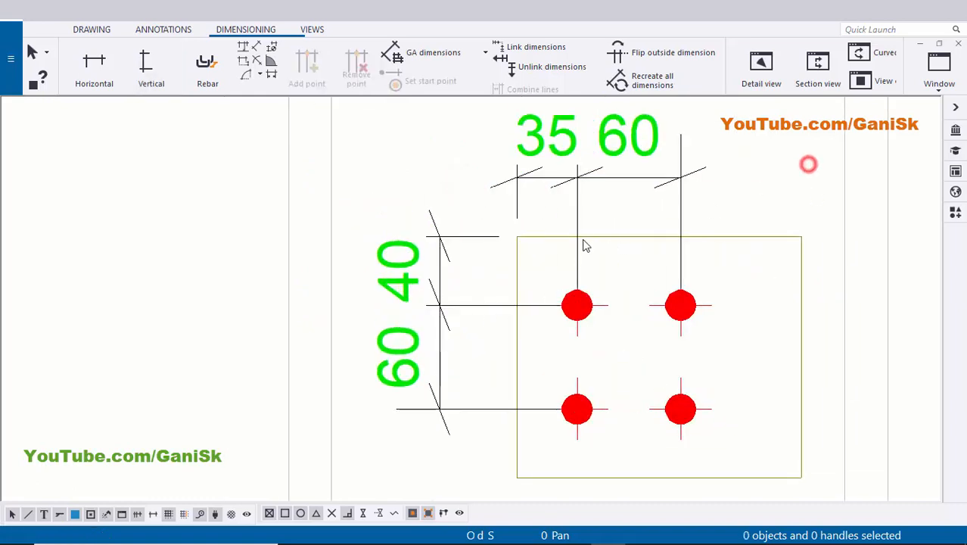
# - Examine the horizontal and vertical hole dimensions on the plate view
pyautogui.scroll(1, 584, 245)
pyautogui.scroll(-1, 541, 411)
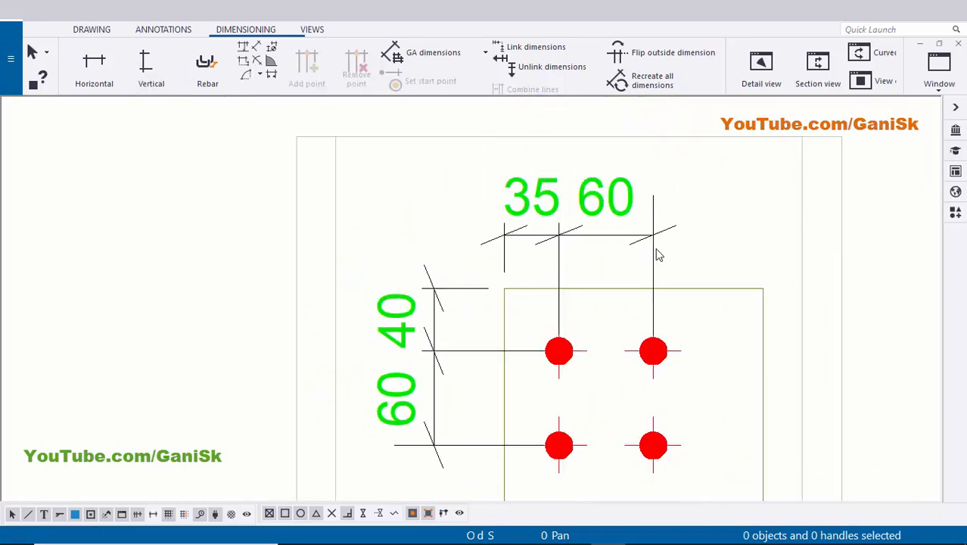
pyautogui.scroll(-1, 534, 344)
pyautogui.scroll(1, 505, 386)
pyautogui.scroll(1, 466, 426)
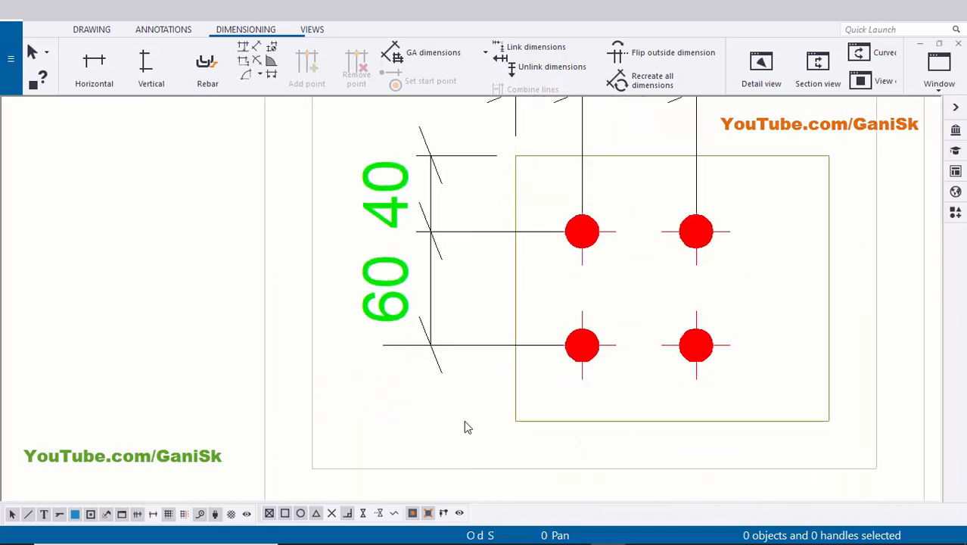
pyautogui.scroll(-1, 475, 401)
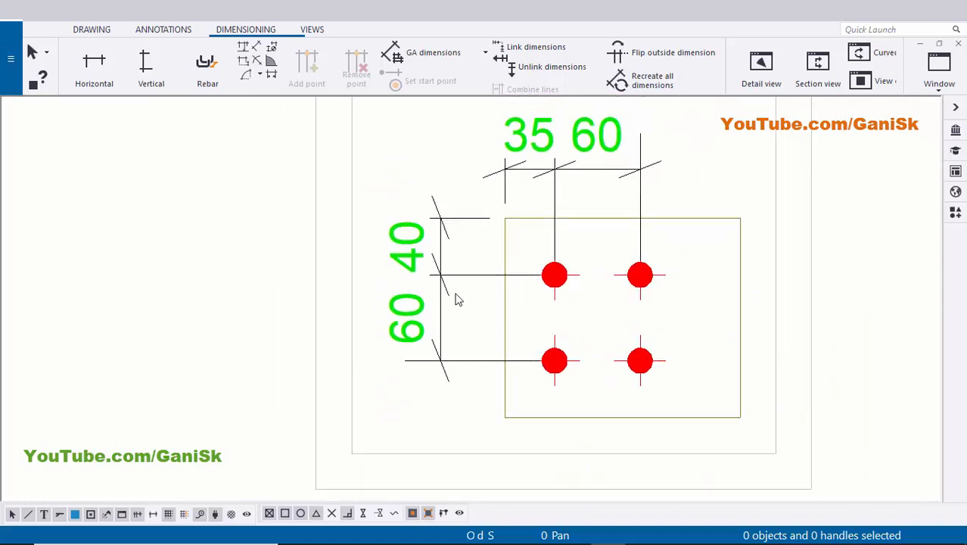
pyautogui.moveTo(505, 311); pyautogui.dragTo(506, 350, button='middle')
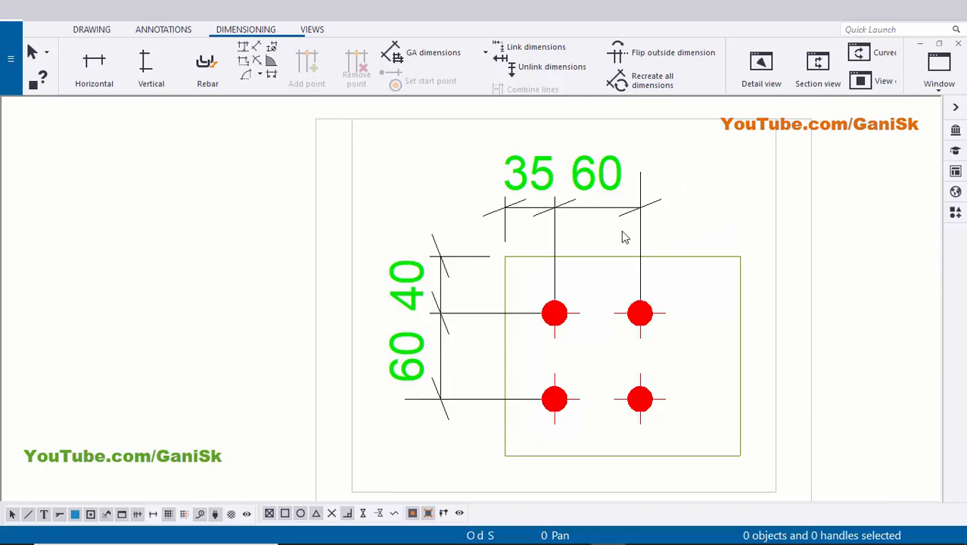
pyautogui.scroll(-1, 612, 287)
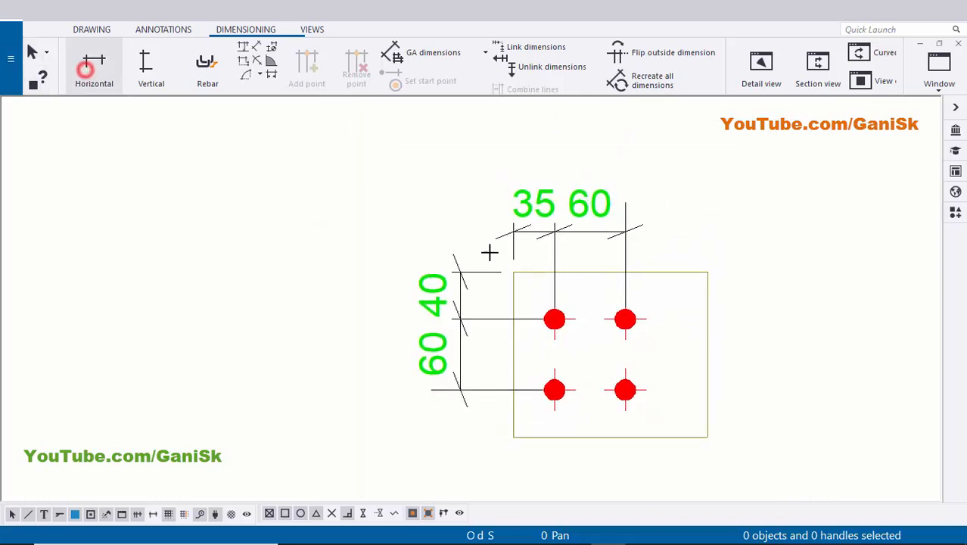
# - Add an overall horizontal dimension between the plate's upper corners, placed above the hole dimension chain
pyautogui.scroll(2, 519, 276)
pyautogui.click(512, 270)
pyautogui.moveTo(560, 293); pyautogui.dragTo(270, 288, button='middle')
pyautogui.click(244, 378)
pyautogui.click(585, 377)
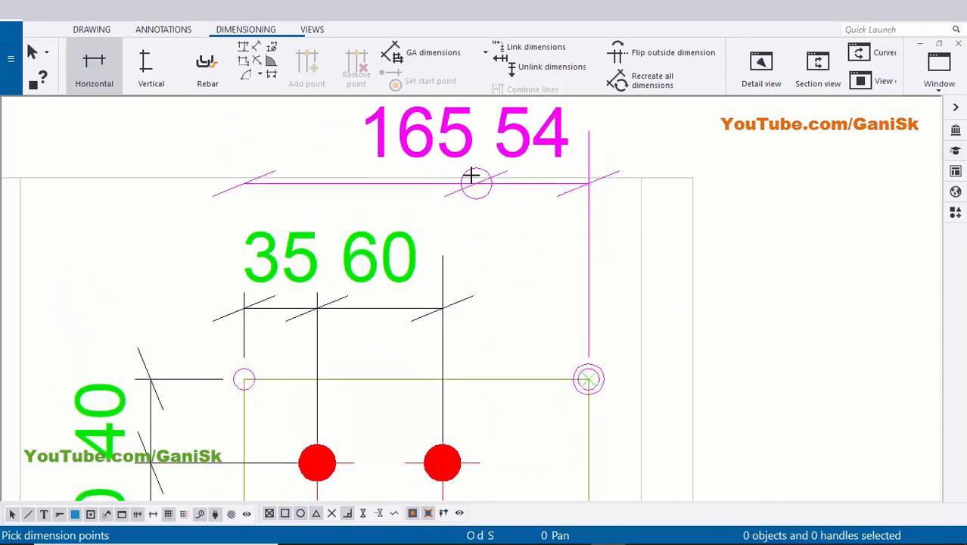
pyautogui.middleClick(468, 173)
pyautogui.click(466, 170)
pyautogui.scroll(-3, 466, 172)
# - Add an overall vertical dimension between the plate's left corners, placed outside the vertical hole dimension chain
pyautogui.moveTo(188, 240); pyautogui.dragTo(306, 218, button='middle')
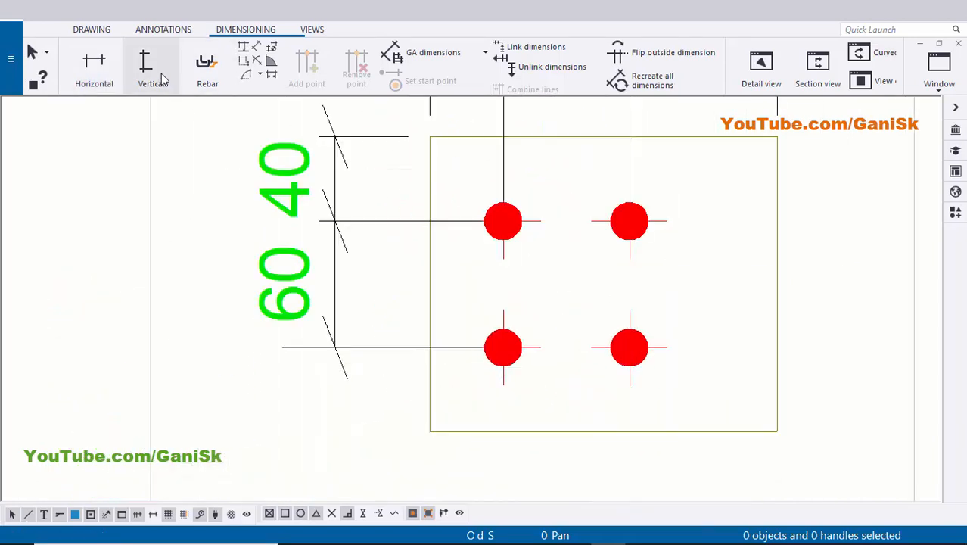
pyautogui.scroll(3, 408, 136)
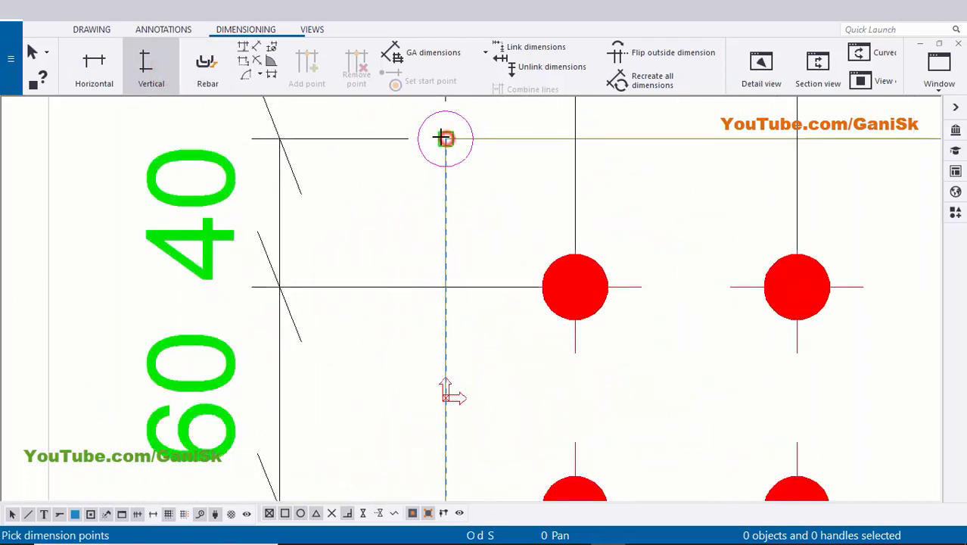
pyautogui.click(441, 137)
pyautogui.scroll(-6, 408, 141)
pyautogui.scroll(4, 418, 326)
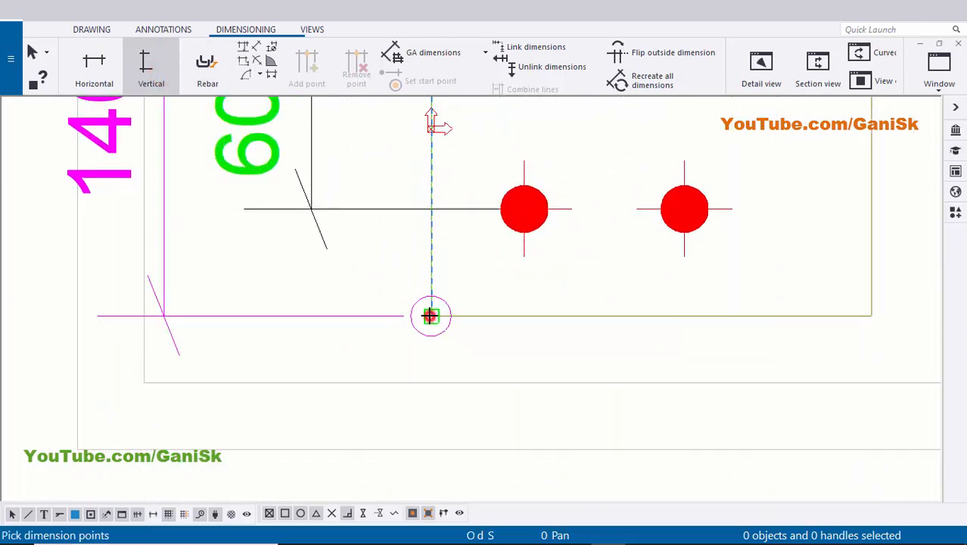
pyautogui.click(431, 315)
pyautogui.scroll(-4, 521, 312)
pyautogui.moveTo(262, 237); pyautogui.dragTo(375, 286, button='middle')
pyautogui.middleClick(371, 289)
pyautogui.scroll(-1, 371, 290)
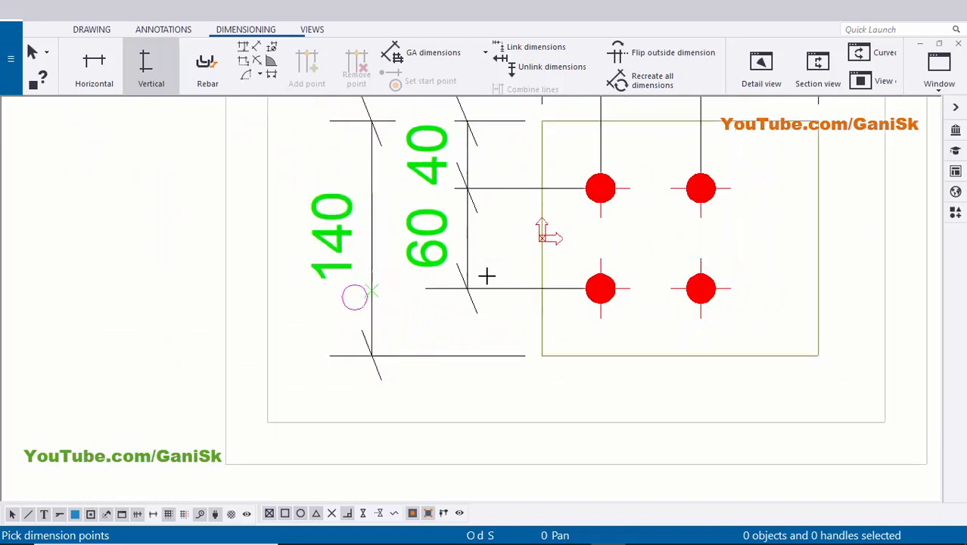
pyautogui.scroll(-2, 486, 276)
pyautogui.rightClick(722, 180)
pyautogui.click(753, 191)
# - Move the overall vertical dimension slightly farther away from the plate's hole dimensions
pyautogui.scroll(2, 296, 336)
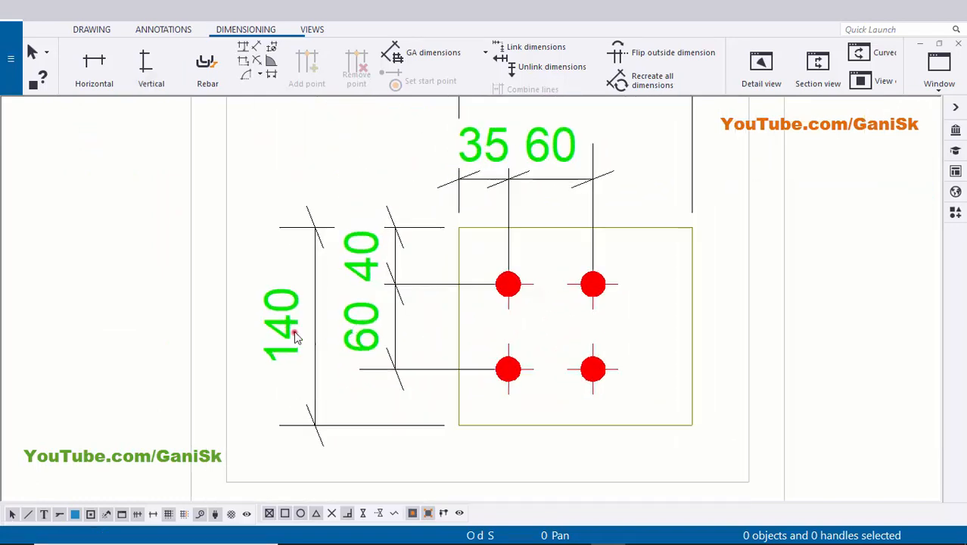
pyautogui.click(294, 332)
pyautogui.moveTo(310, 344); pyautogui.dragTo(288, 344)
pyautogui.click(346, 192)
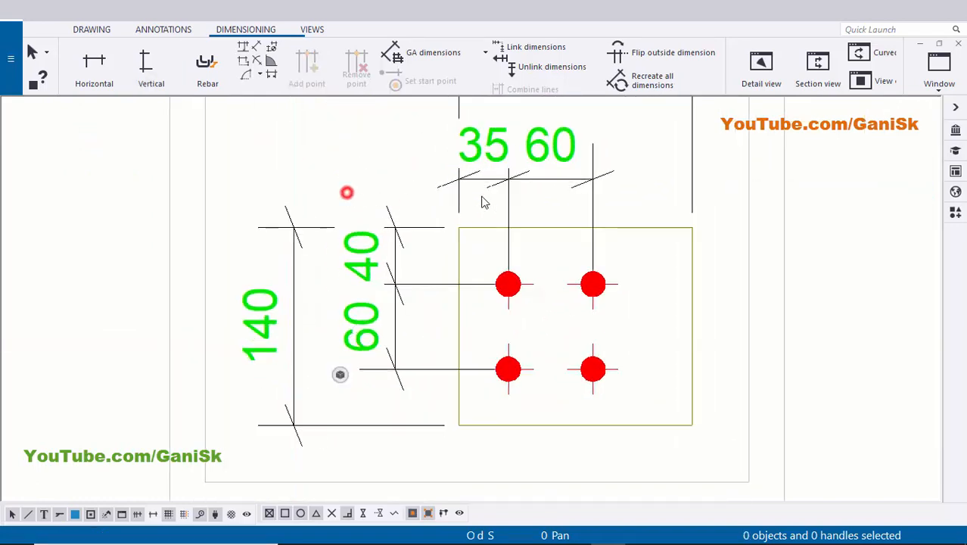
pyautogui.scroll(-1, 484, 202)
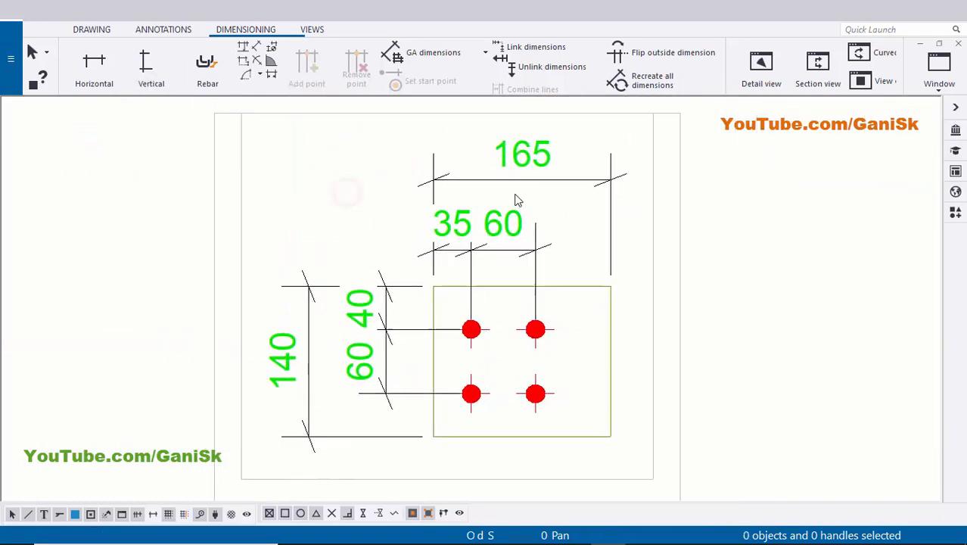
pyautogui.click(798, 203)
# - Add a bolt mark to the plate's group of four holes
pyautogui.scroll(-1, 639, 274)
pyautogui.scroll(3, 556, 339)
pyautogui.scroll(1, 478, 337)
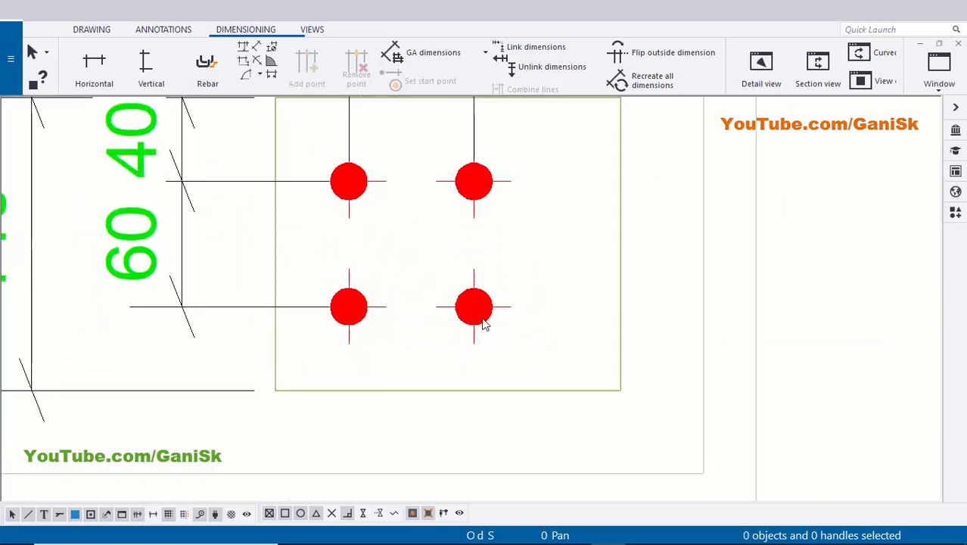
pyautogui.rightClick(481, 323)
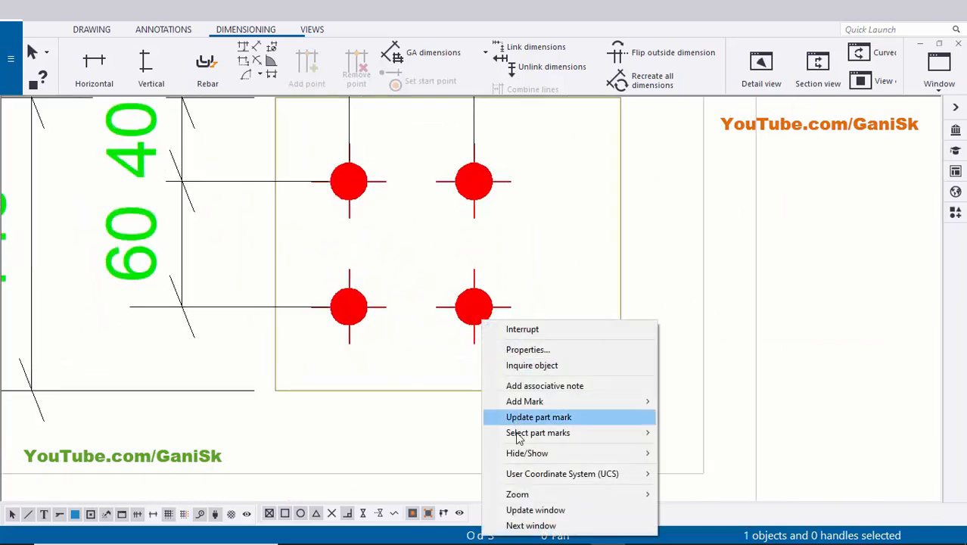
pyautogui.moveTo(542, 400)
pyautogui.click(690, 413)
pyautogui.scroll(-2, 614, 310)
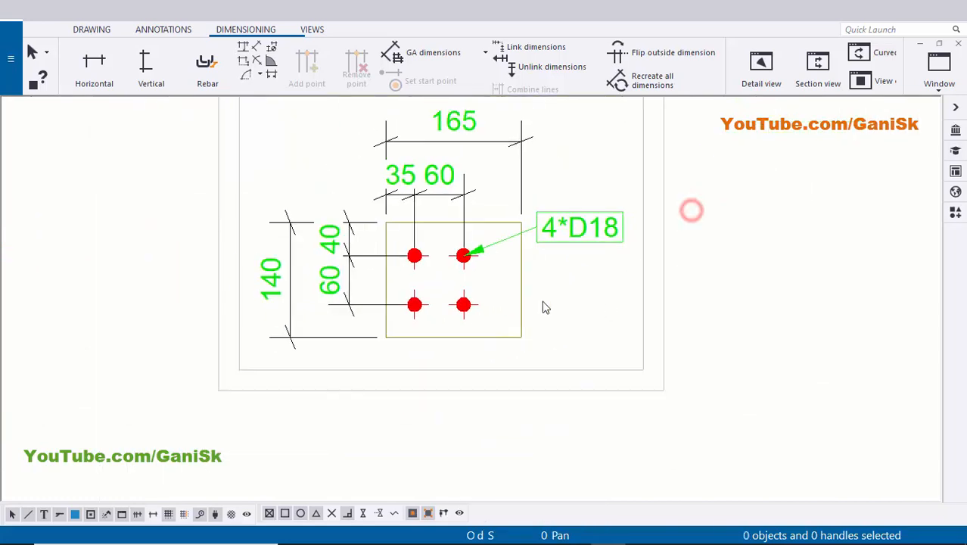
# - Add a part mark to the plate using the applied mark properties
pyautogui.scroll(1, 560, 319)
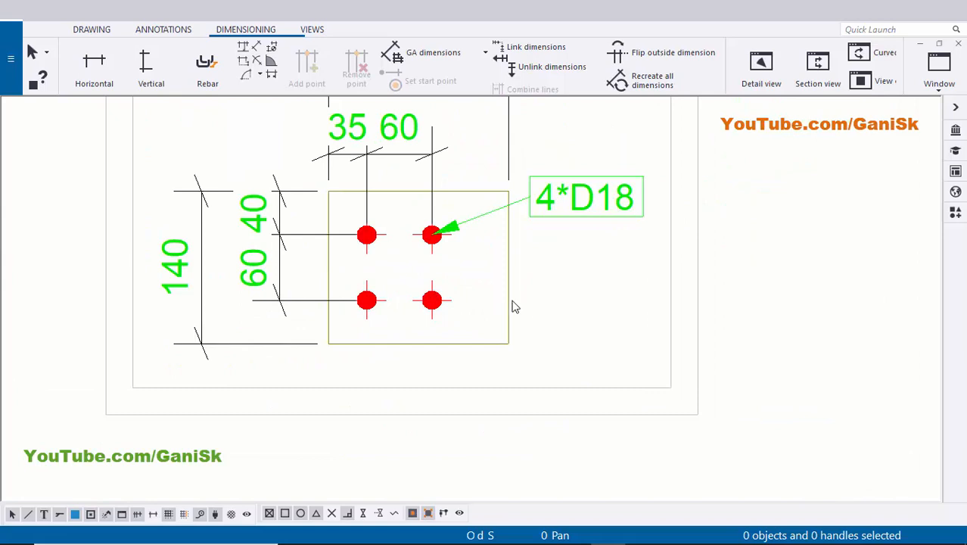
pyautogui.rightClick(512, 303)
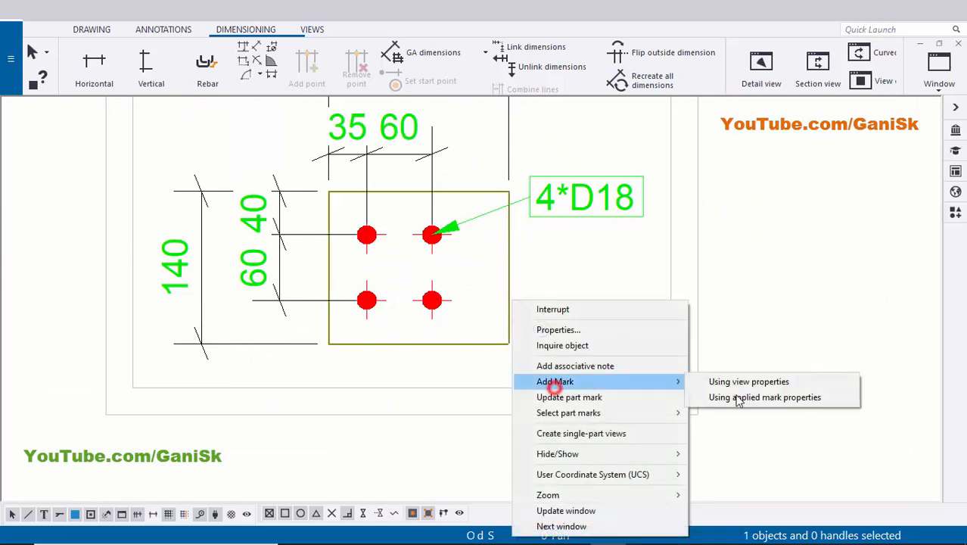
pyautogui.click(730, 398)
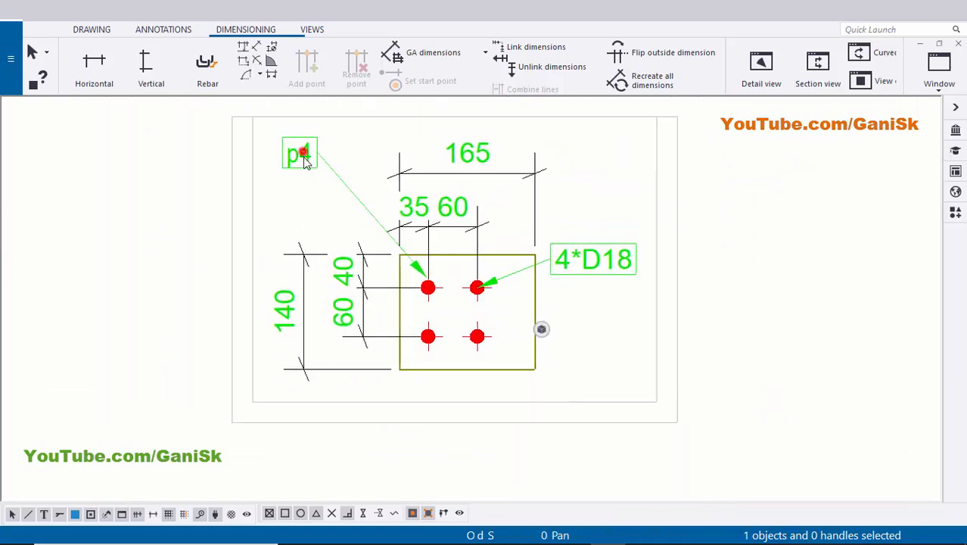
# - Move the plate's part mark to the right of the plate below the bolt mark, with its leader pointing inside the plate
pyautogui.moveTo(303, 160); pyautogui.dragTo(392, 216)
pyautogui.moveTo(470, 251); pyautogui.dragTo(572, 325)
pyautogui.scroll(3, 583, 361)
pyautogui.moveTo(550, 293); pyautogui.dragTo(575, 311)
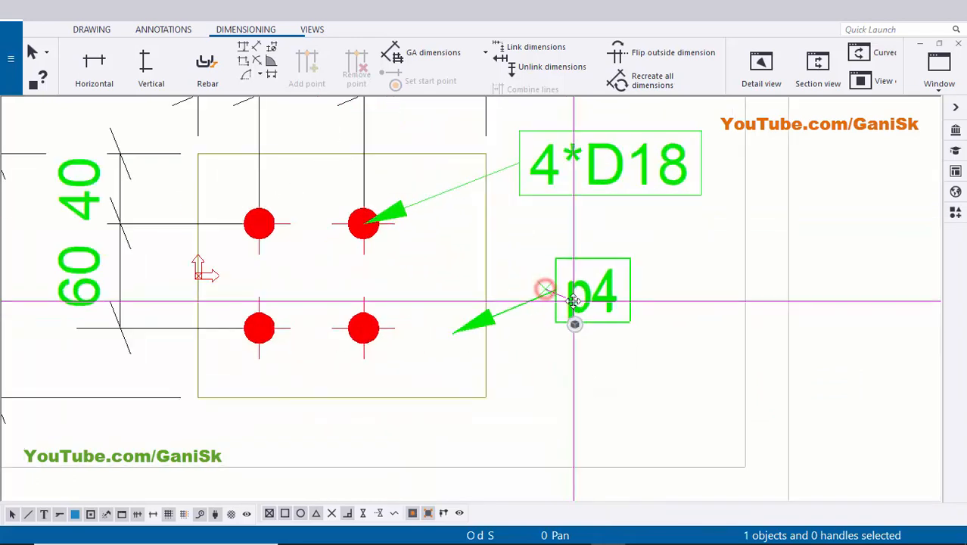
pyautogui.click(680, 341)
# - Check the marked plate against the material list in the title block and the neighbouring beam view
pyautogui.scroll(-5, 650, 352)
pyautogui.scroll(-3, 663, 355)
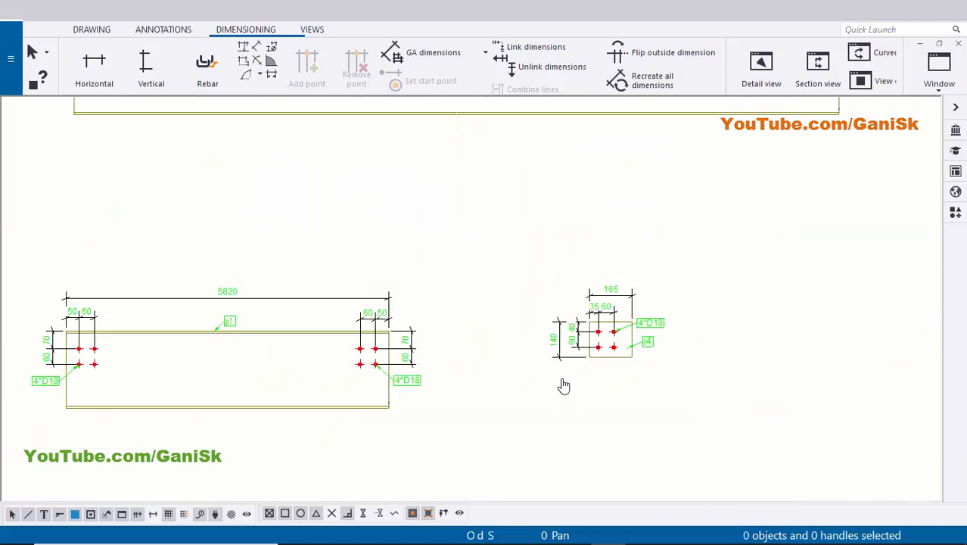
pyautogui.scroll(5, 661, 334)
pyautogui.scroll(-6, 631, 331)
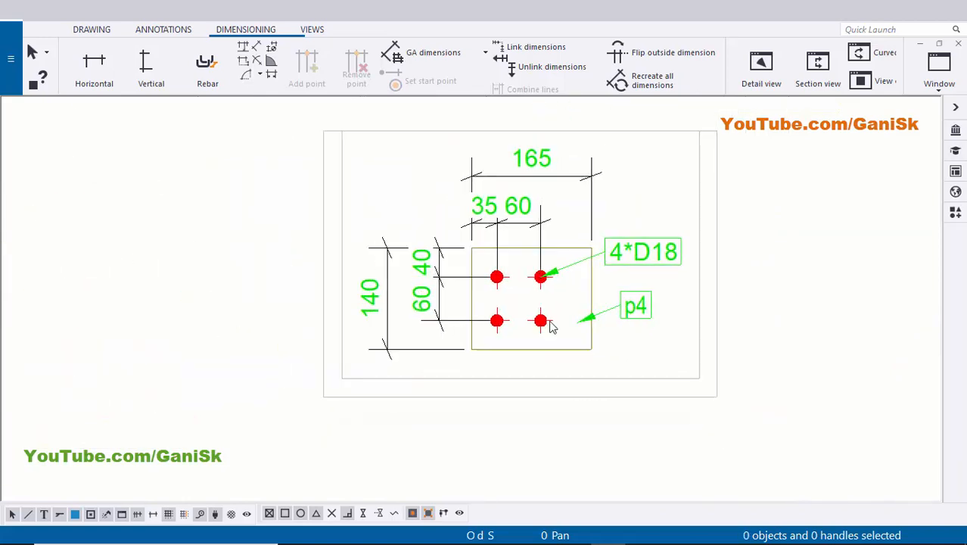
pyautogui.scroll(5, 348, 427)
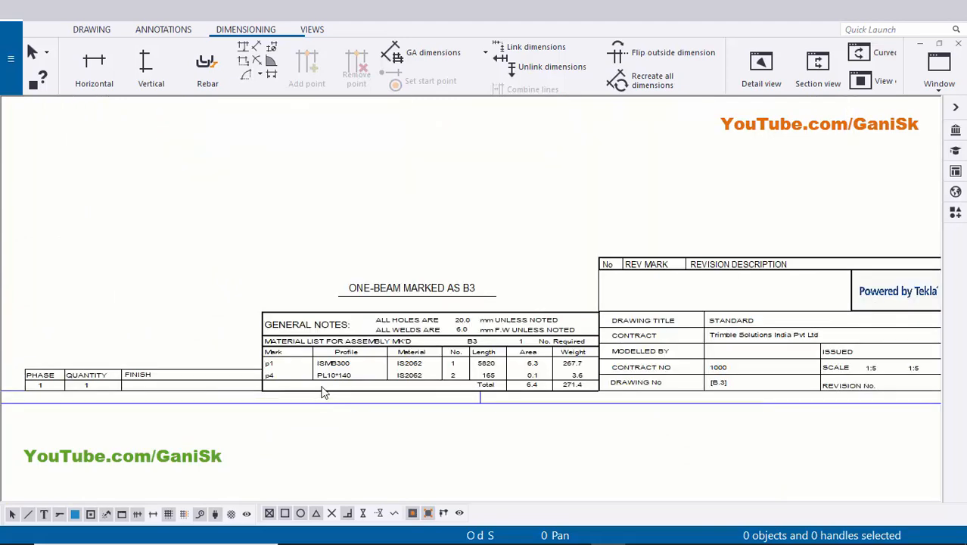
pyautogui.scroll(-3, 235, 380)
pyautogui.scroll(6, 565, 326)
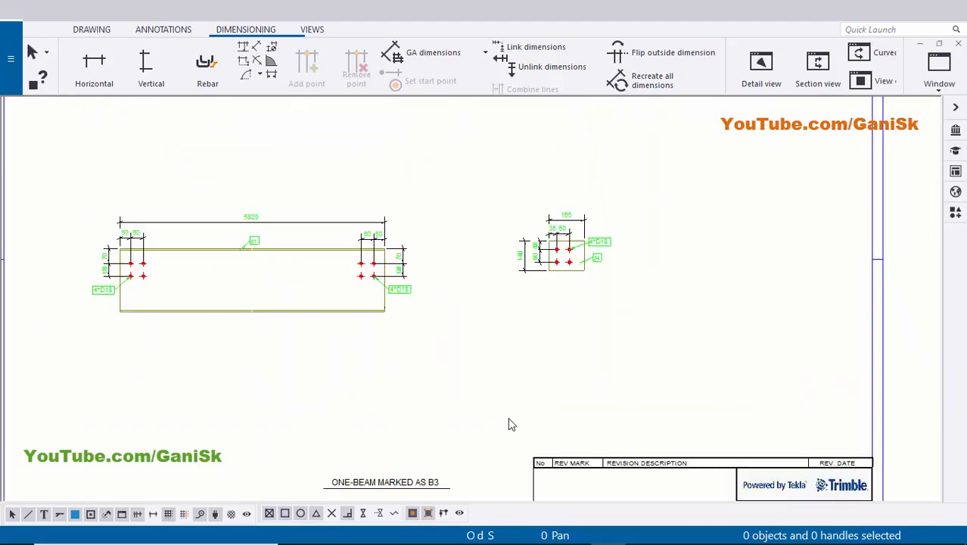
pyautogui.scroll(1, 583, 331)
# - Move the plate view lower on the drawing sheet, beside the dimensioned beam view
pyautogui.click(594, 326)
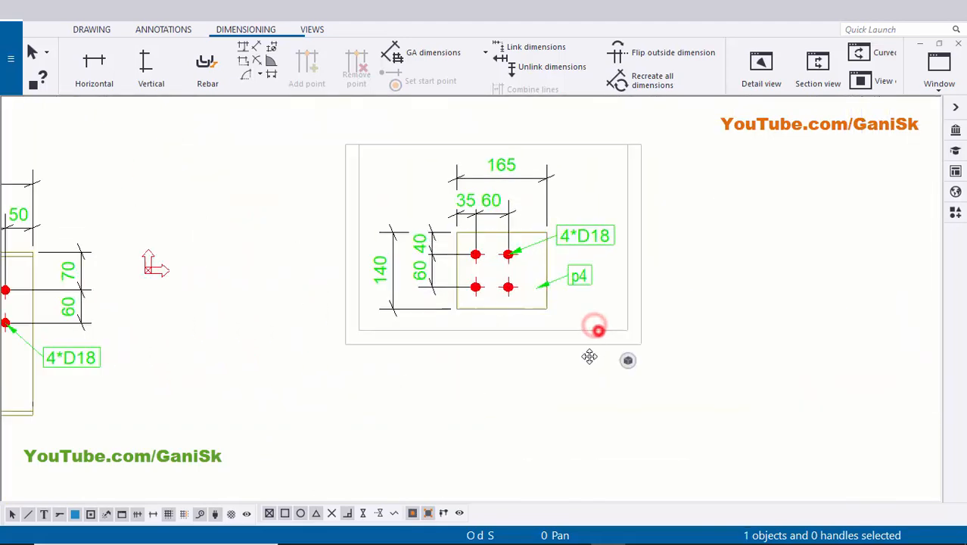
pyautogui.moveTo(589, 356); pyautogui.dragTo(524, 423)
pyautogui.click(652, 420)
# - Review the finished plate dimensions and marks together with the beam views on the sheet
pyautogui.moveTo(652, 421); pyautogui.dragTo(685, 375, button='middle')
pyautogui.scroll(2, 384, 272)
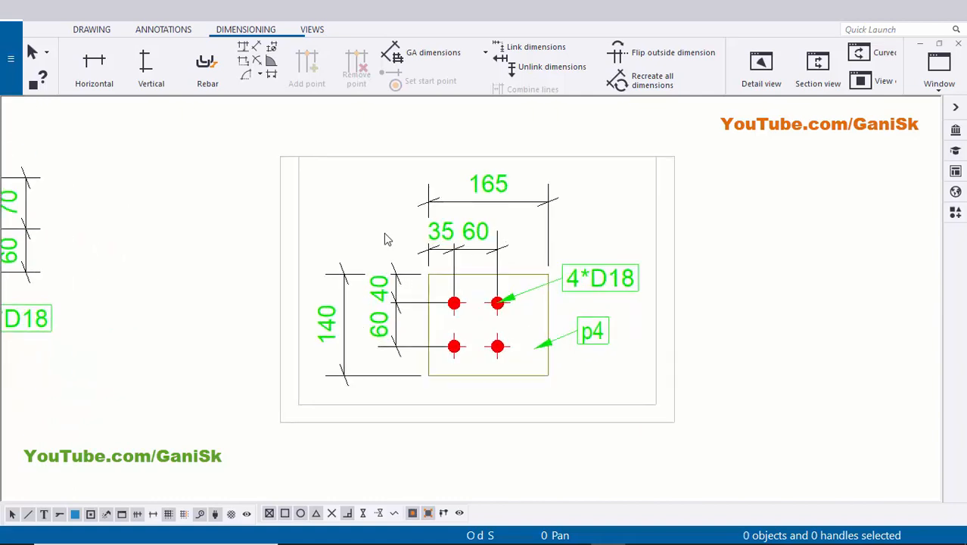
pyautogui.scroll(2, 458, 304)
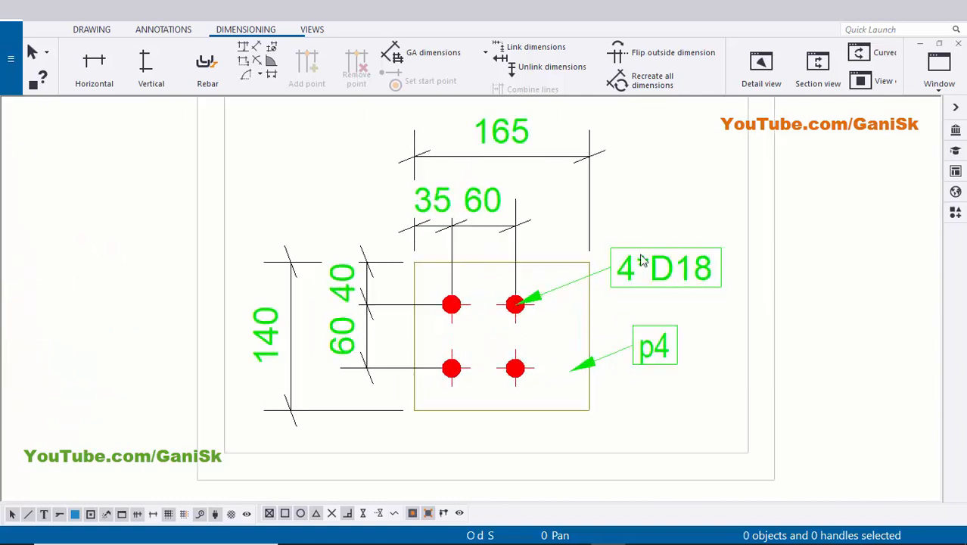
pyautogui.scroll(-6, 660, 366)
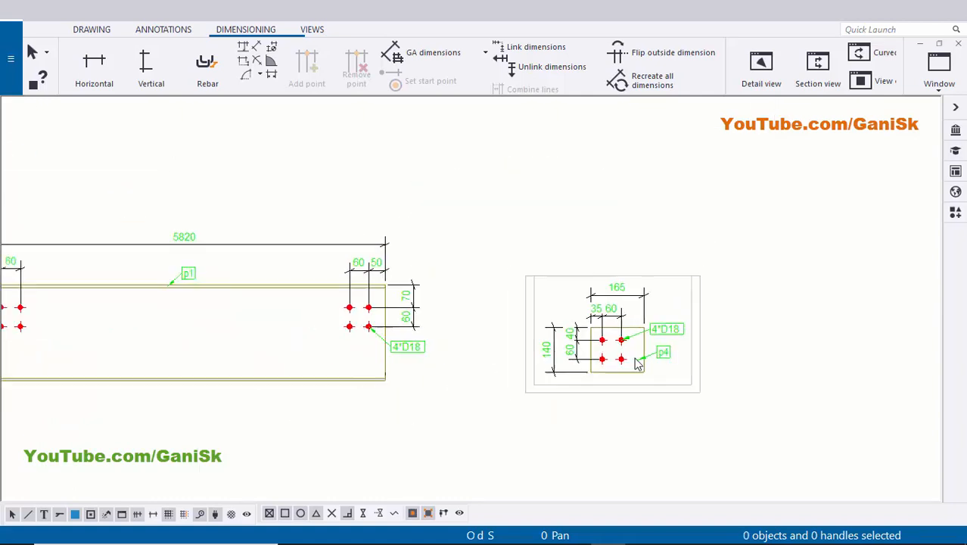
pyautogui.moveTo(598, 356); pyautogui.dragTo(639, 378, button='middle')
pyautogui.scroll(4, 643, 370)
pyautogui.moveTo(737, 381); pyautogui.dragTo(672, 362, button='middle')
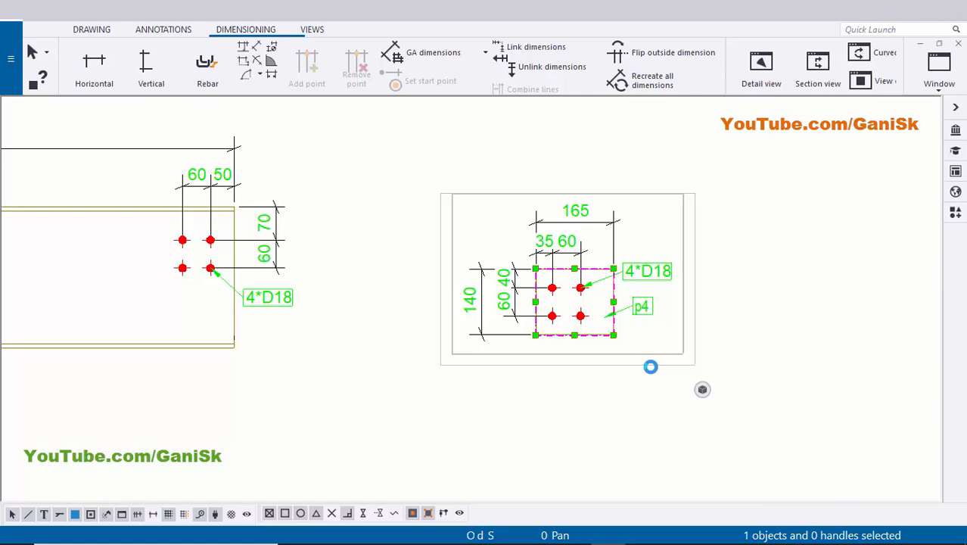
pyautogui.scroll(-5, 650, 366)
pyautogui.scroll(4, 753, 283)
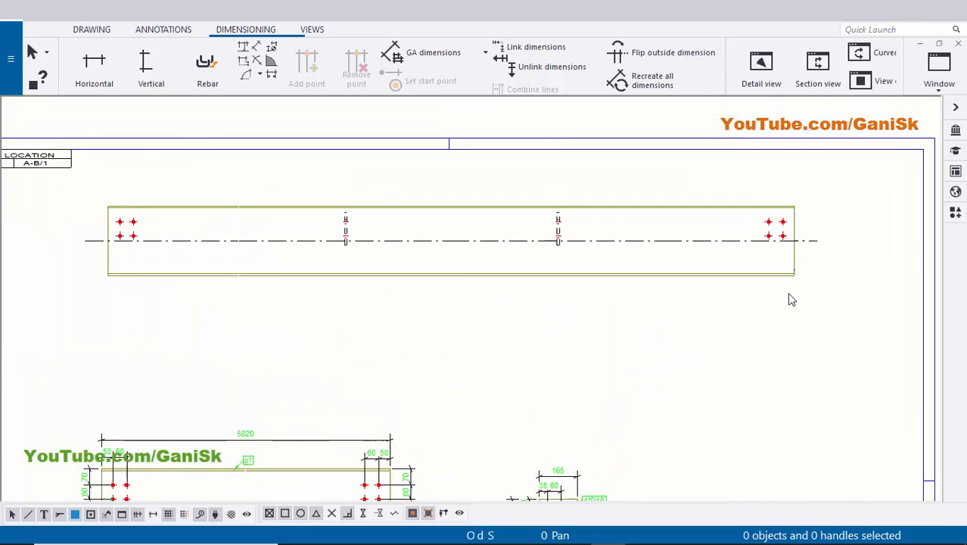
# - Move the assembly beam view lower on the sheet, closer to the dimensioned single-part views
pyautogui.click(815, 285)
pyautogui.moveTo(812, 282); pyautogui.dragTo(810, 348)
pyautogui.click(788, 399)
pyautogui.scroll(-2, 713, 327)
pyautogui.moveTo(626, 404)
pyautogui.mouseDown(button='middle')
pyautogui.moveTo(567, 354)
pyautogui.moveTo(540, 366)
pyautogui.moveTo(456, 363)
pyautogui.mouseUp(button='middle')
pyautogui.scroll(2, 567, 354)
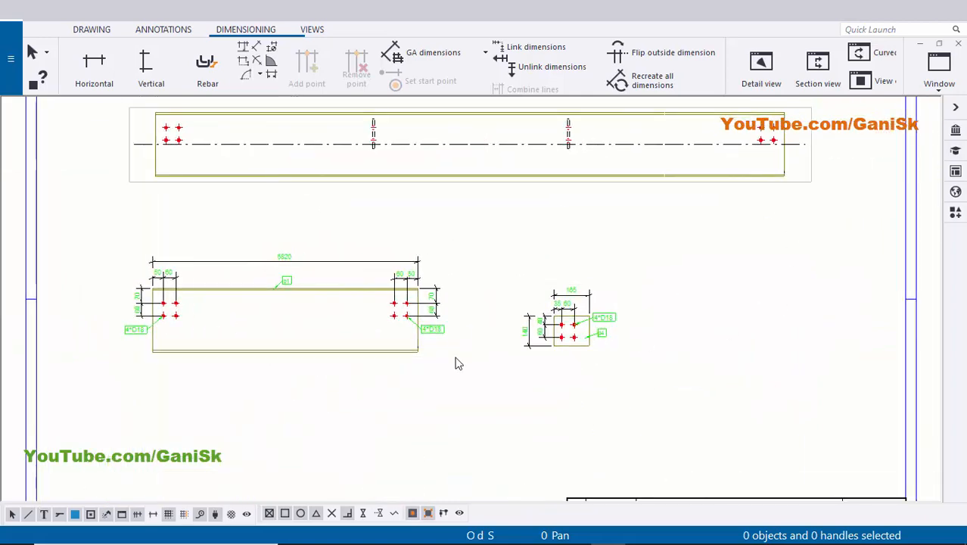
pyautogui.scroll(-1, 633, 366)
pyautogui.scroll(3, 385, 272)
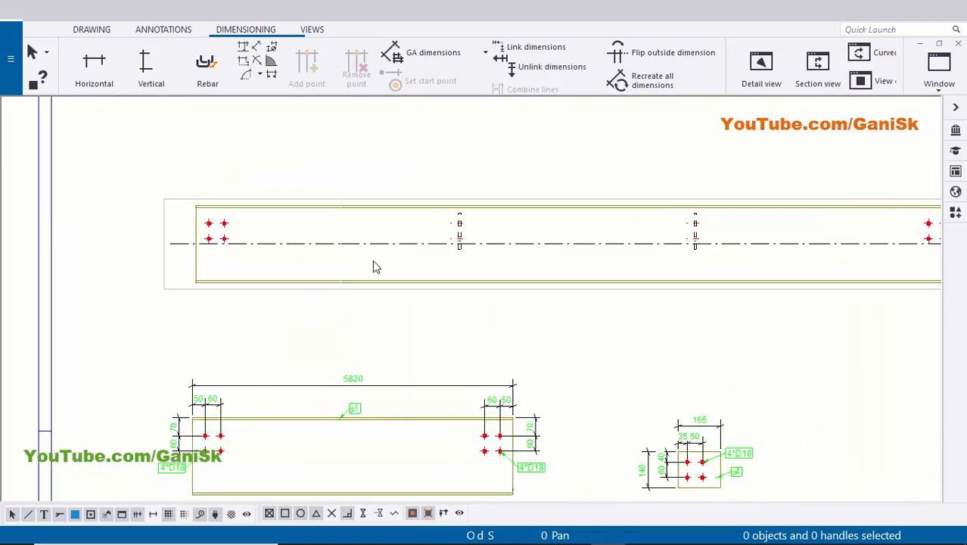
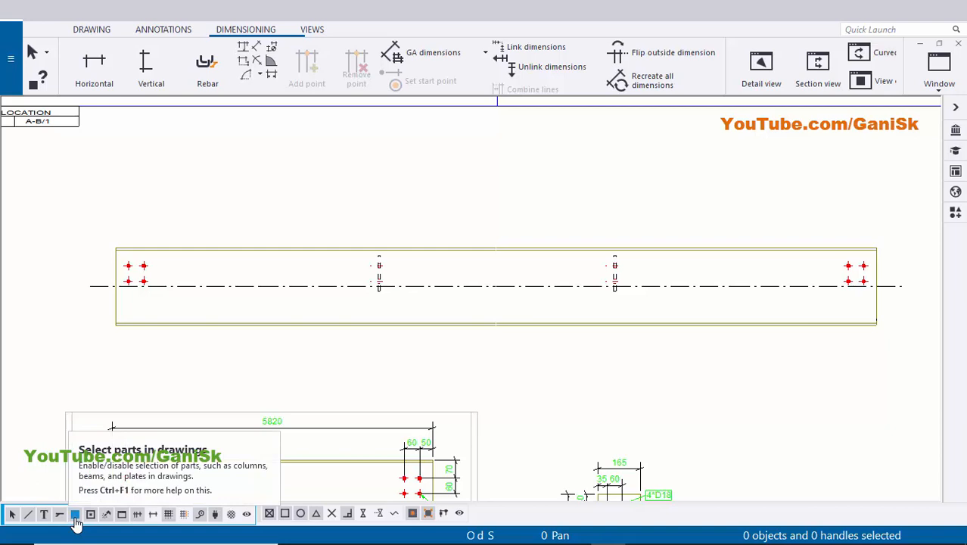
# - Restrict selection to parts, select every part in the assembly beam view, and add marks using the applied mark properties
pyautogui.click(75, 515)
pyautogui.scroll(-2, 200, 377)
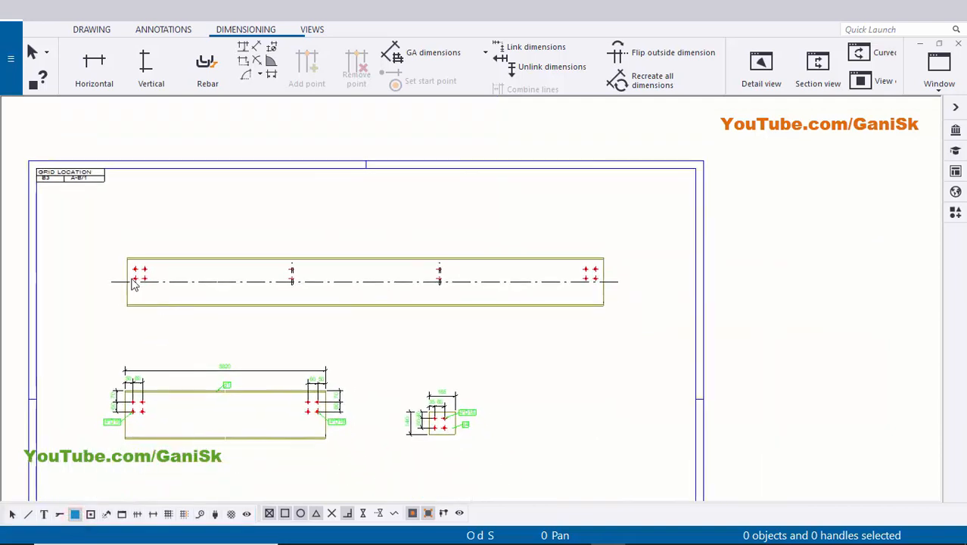
pyautogui.moveTo(81, 216); pyautogui.dragTo(669, 333)
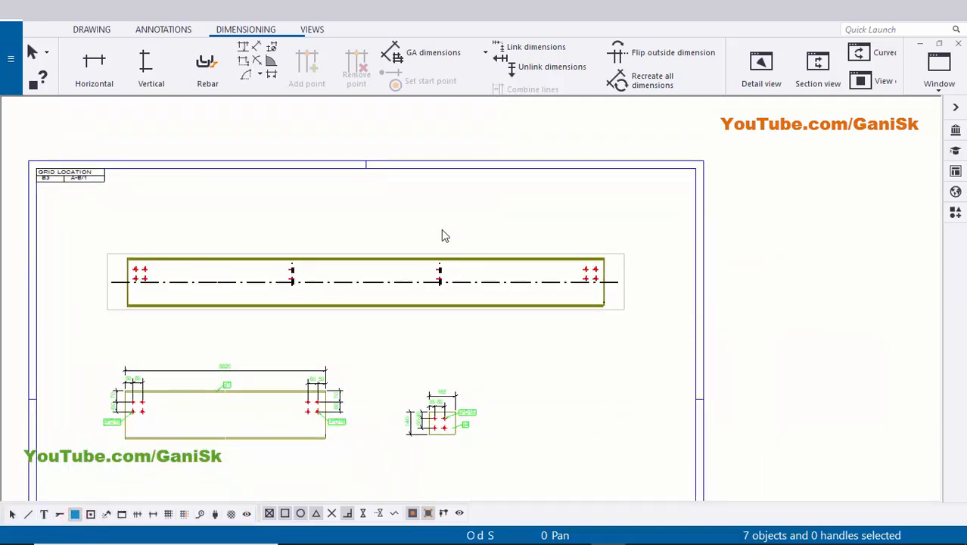
pyautogui.rightClick(425, 210)
pyautogui.click(518, 257)
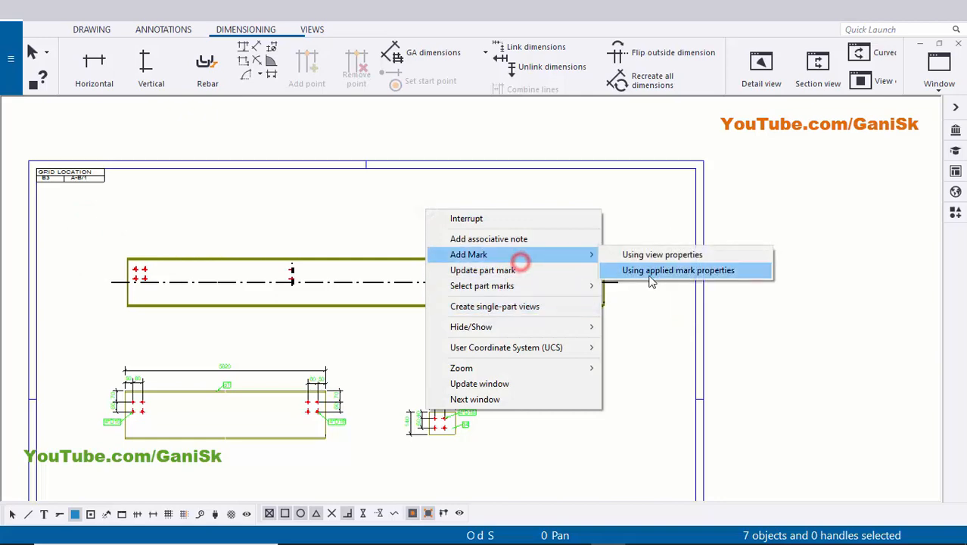
pyautogui.click(650, 272)
pyautogui.scroll(5, 236, 294)
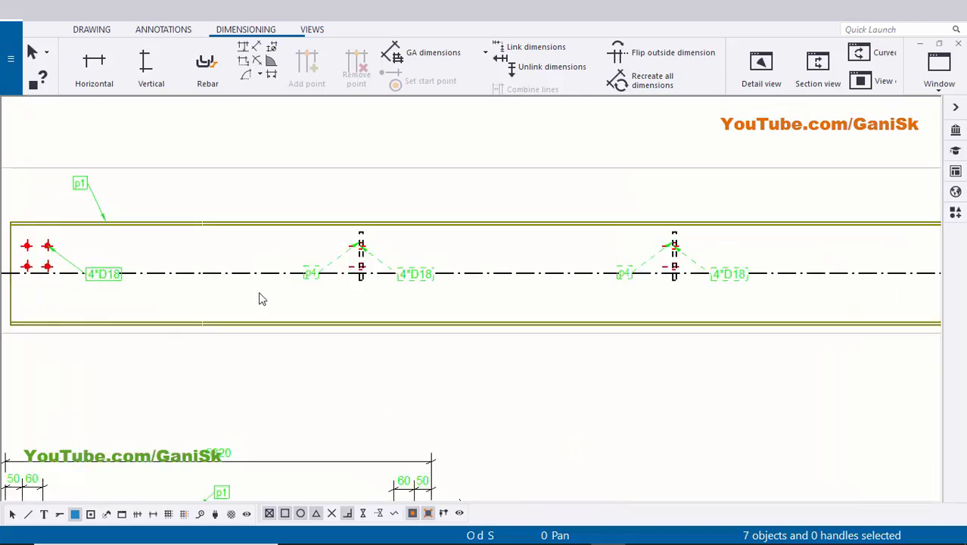
pyautogui.scroll(-3, 694, 285)
pyautogui.scroll(-2, 695, 284)
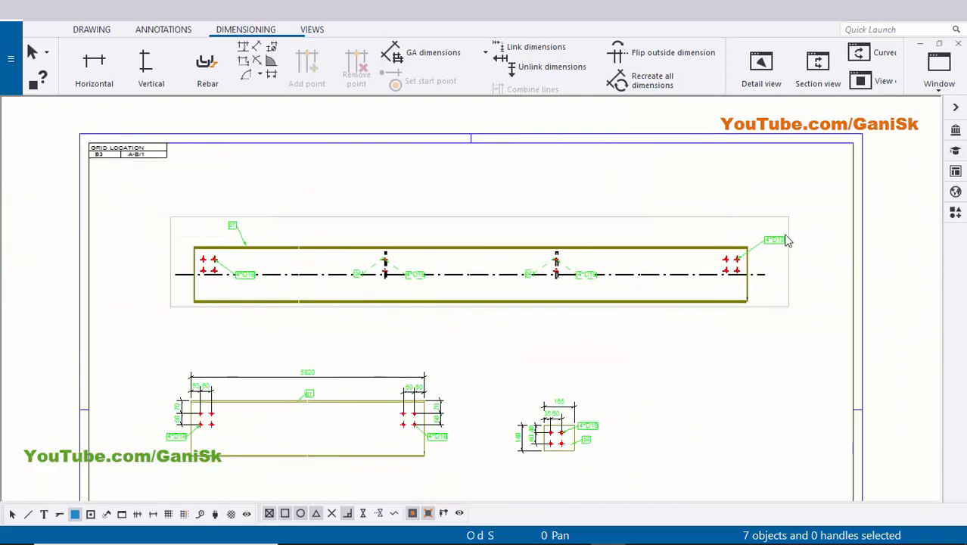
pyautogui.scroll(5, 785, 242)
pyautogui.scroll(-5, 784, 243)
pyautogui.scroll(2, 126, 461)
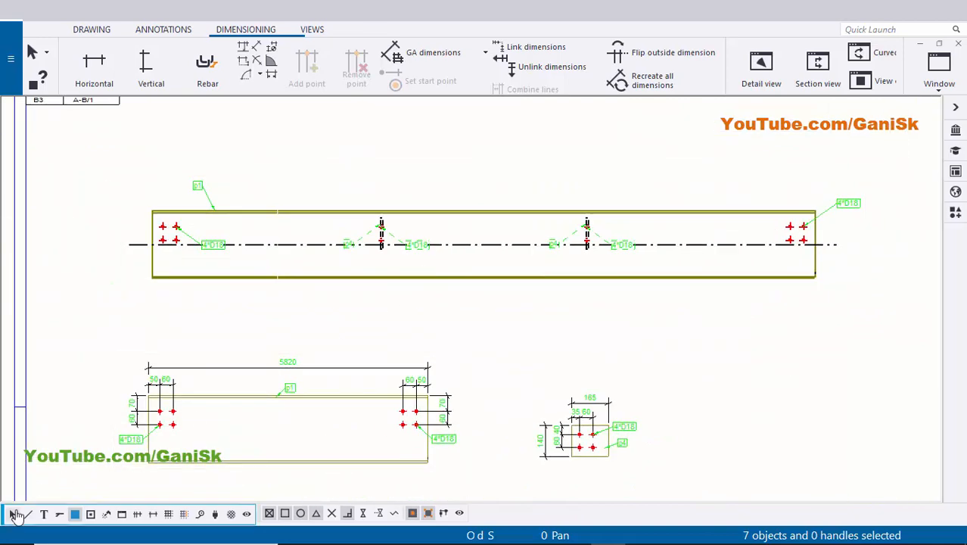
# - Re-enable selection of all object types and delete the 4*D18 bolt mark at the assembly beam's left-end holes
pyautogui.click(14, 514)
pyautogui.scroll(5, 212, 311)
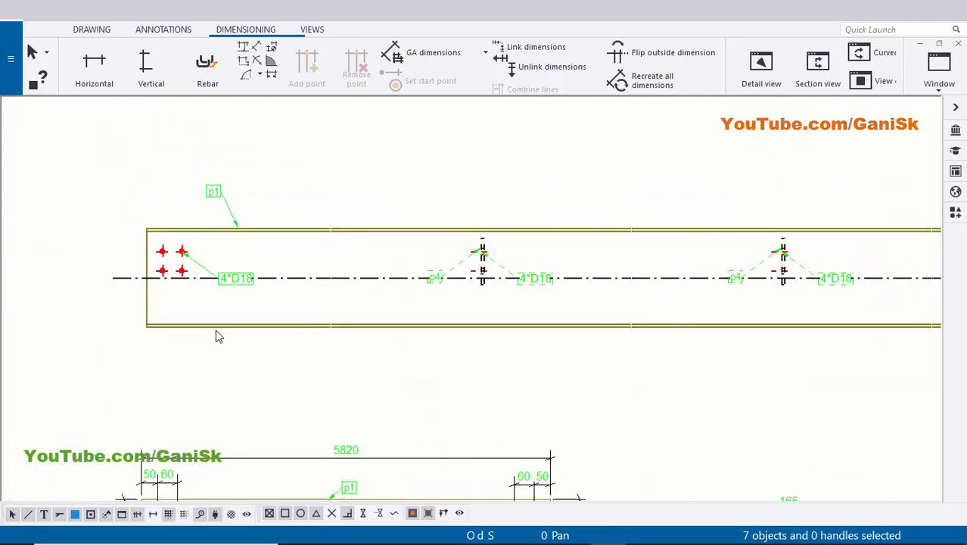
pyautogui.click(246, 281)
pyautogui.click(247, 296)
pyautogui.scroll(-5, 263, 319)
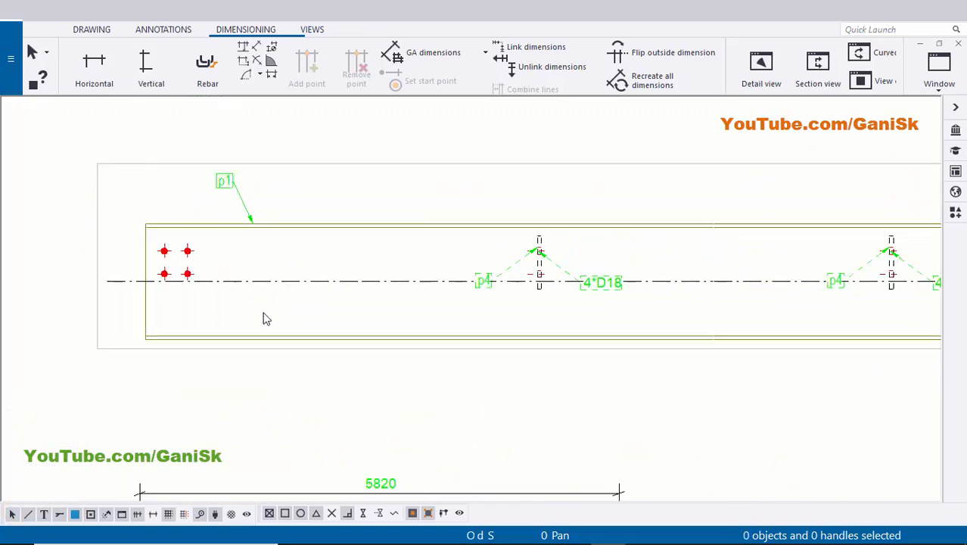
# - Delete the 4*D18 bolt marks at both intermediate plates in the assembly beam view
pyautogui.scroll(4, 404, 369)
pyautogui.scroll(-5, 406, 365)
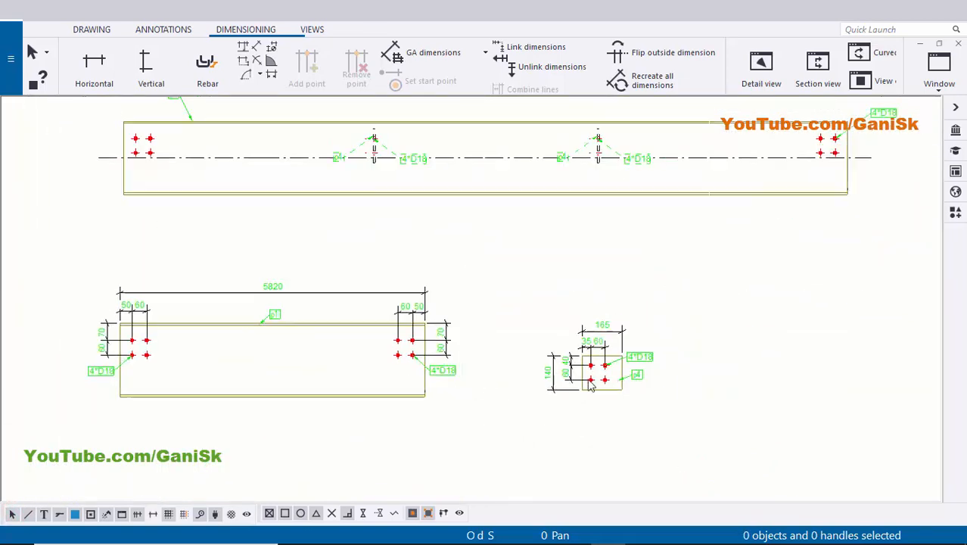
pyautogui.scroll(6, 452, 304)
pyautogui.scroll(1, 452, 302)
pyautogui.click(462, 308)
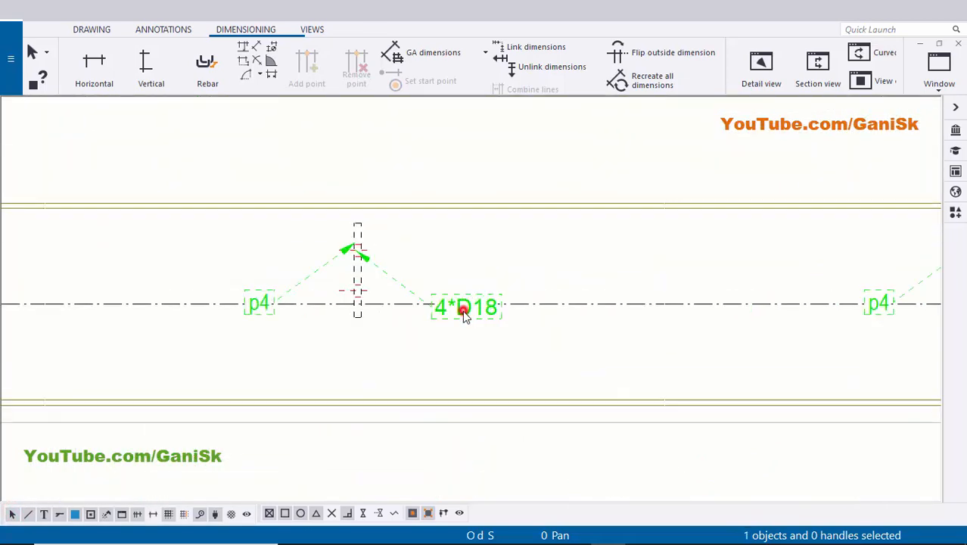
pyautogui.press('Delete')
pyautogui.scroll(-1, 597, 328)
pyautogui.moveTo(937, 326); pyautogui.dragTo(670, 346, button='middle')
pyautogui.scroll(1, 685, 345)
pyautogui.click(636, 334)
pyautogui.scroll(-1, 627, 344)
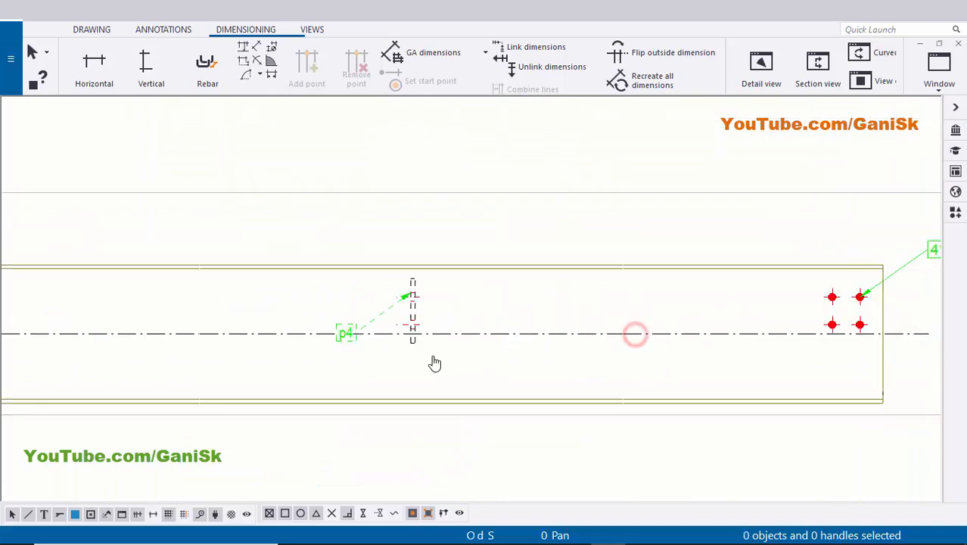
# - Delete the 4*D18 bolt mark at the assembly beam's right-end holes
pyautogui.moveTo(938, 306); pyautogui.dragTo(668, 324, button='middle')
pyautogui.scroll(1, 673, 273)
pyautogui.click(675, 263)
pyautogui.press('Delete')
pyautogui.scroll(-2, 747, 296)
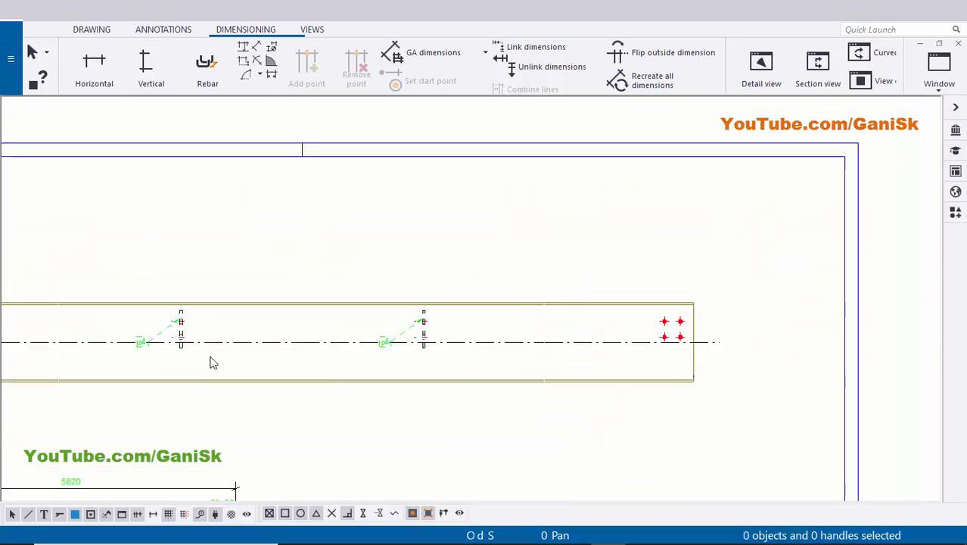
# - Examine the remaining p1 and p4 part marks along the assembly beam view
pyautogui.moveTo(211, 361); pyautogui.dragTo(309, 321, button='middle')
pyautogui.scroll(3, 283, 276)
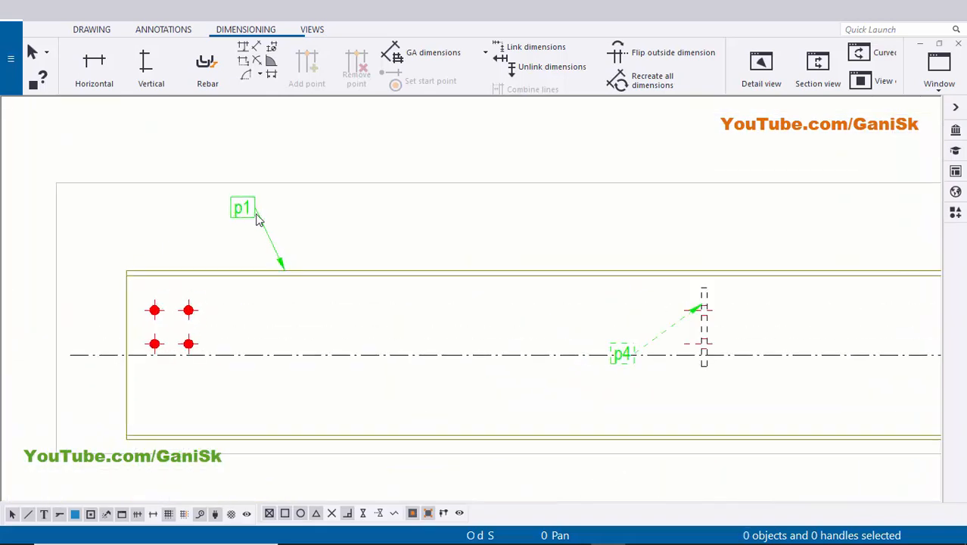
pyautogui.scroll(-1, 291, 283)
pyautogui.scroll(-1, 261, 238)
pyautogui.scroll(-1, 703, 339)
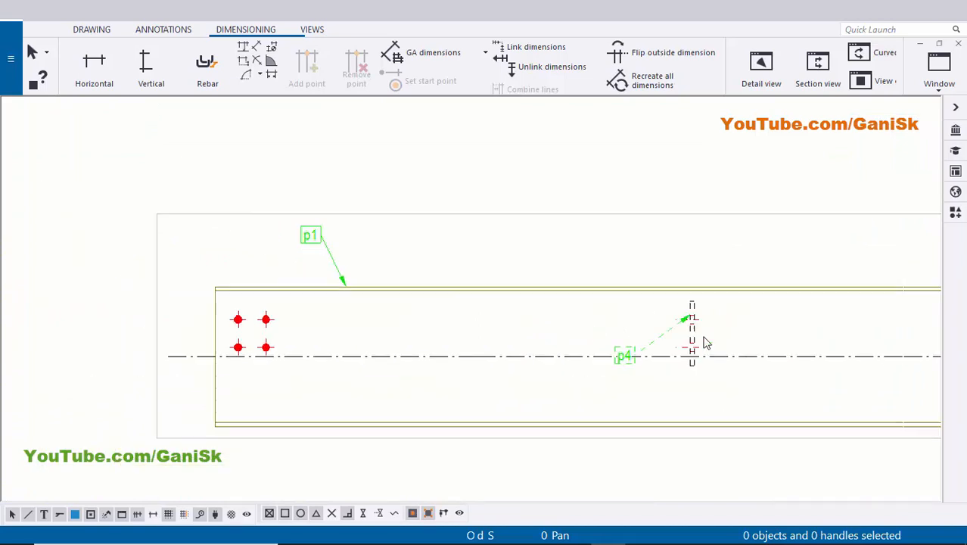
pyautogui.scroll(3, 575, 332)
pyautogui.scroll(-1, 442, 403)
pyautogui.scroll(2, 729, 395)
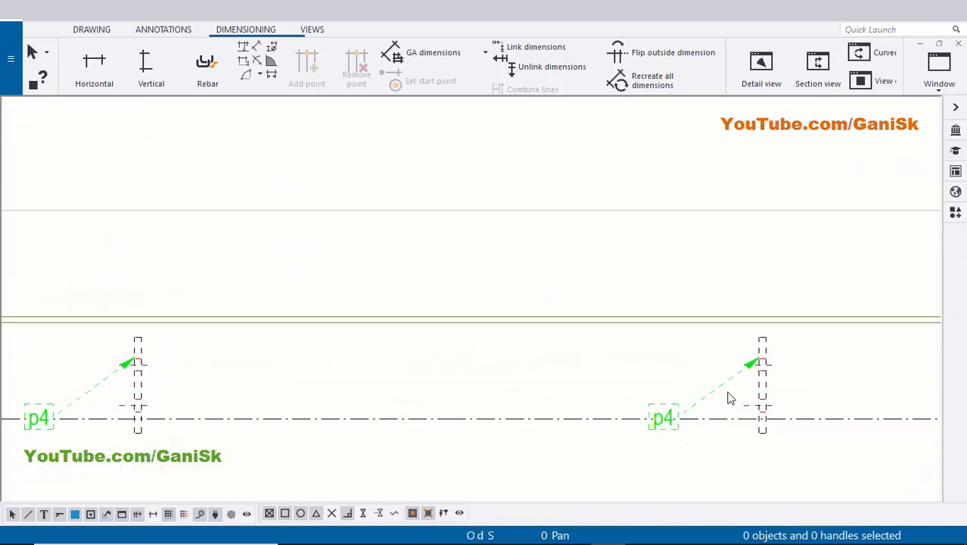
pyautogui.scroll(-2, 645, 431)
pyautogui.scroll(-2, 645, 431)
pyautogui.scroll(-1, 557, 397)
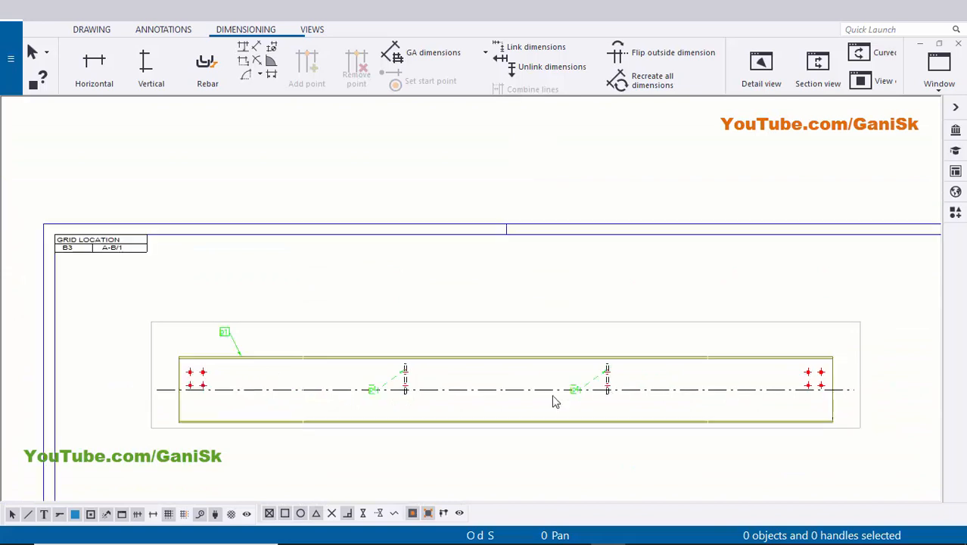
# - Turn off the center line in the drawing part properties of the assembly view's main beam
pyautogui.scroll(-1, 615, 367)
pyautogui.scroll(1, 685, 364)
pyautogui.scroll(3, 636, 365)
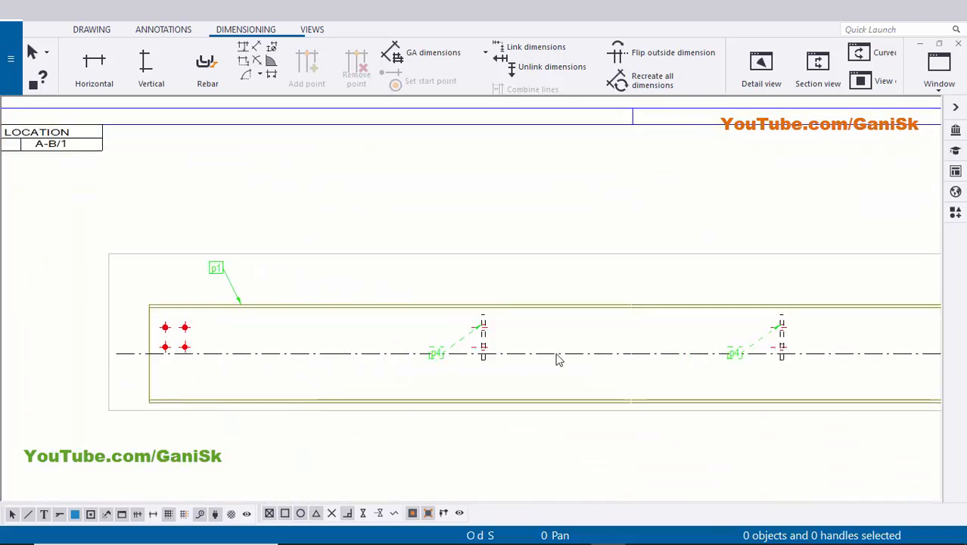
pyautogui.doubleClick(577, 352)
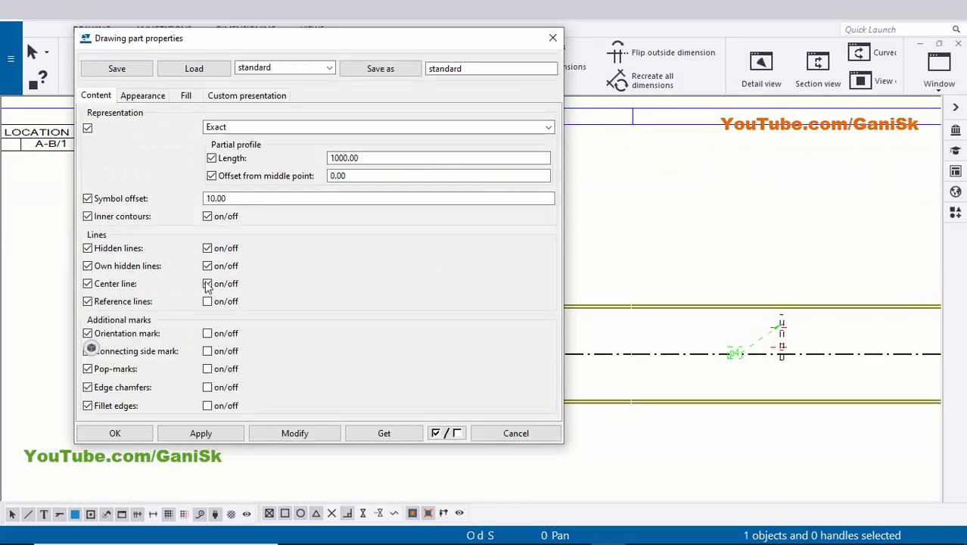
pyautogui.click(133, 436)
pyautogui.click(197, 477)
pyautogui.scroll(-5, 303, 446)
pyautogui.scroll(3, 382, 412)
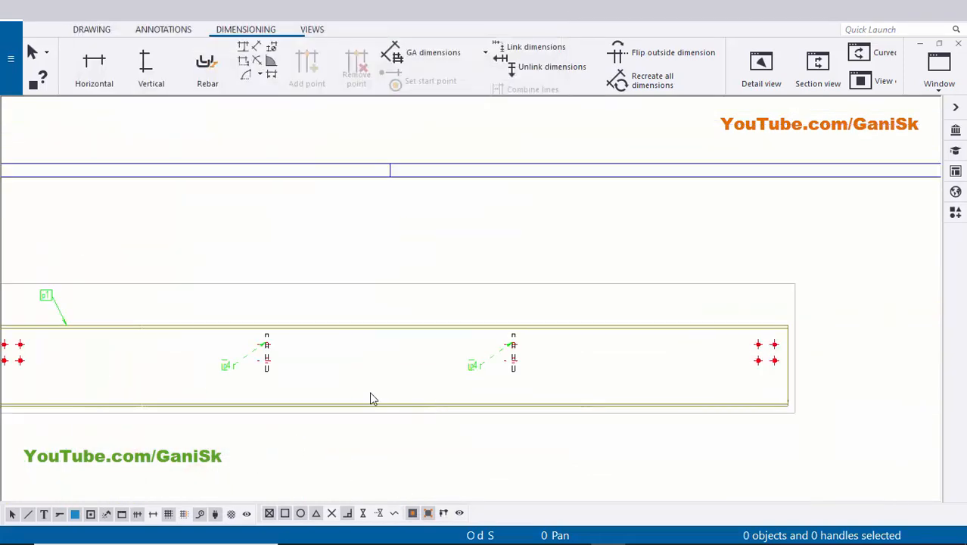
# - Move the left plate's p4 mark to the right side of the plate, with its leader pointing at the plate's upper end
pyautogui.moveTo(371, 392); pyautogui.dragTo(540, 391, button='middle')
pyautogui.scroll(5, 400, 372)
pyautogui.click(378, 362)
pyautogui.moveTo(379, 362); pyautogui.dragTo(429, 320)
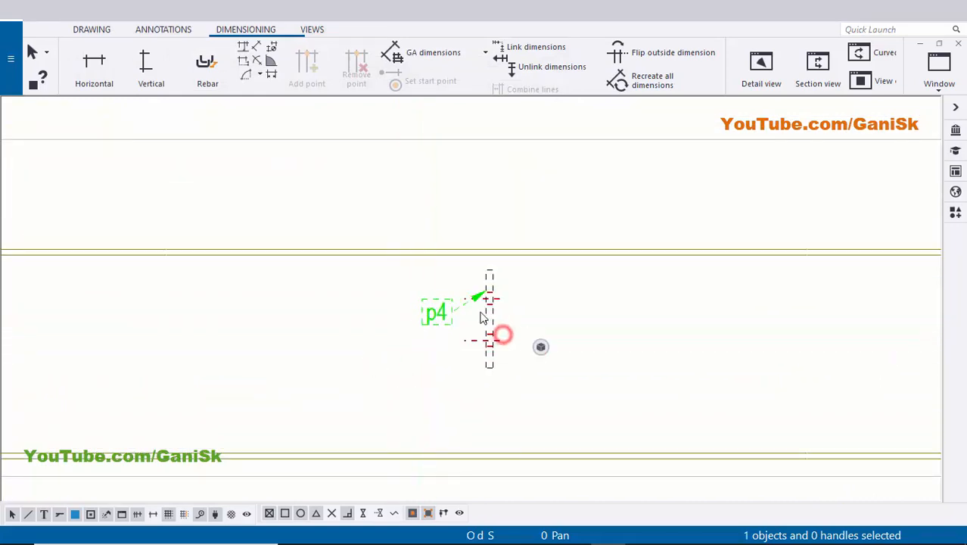
pyautogui.scroll(3, 484, 314)
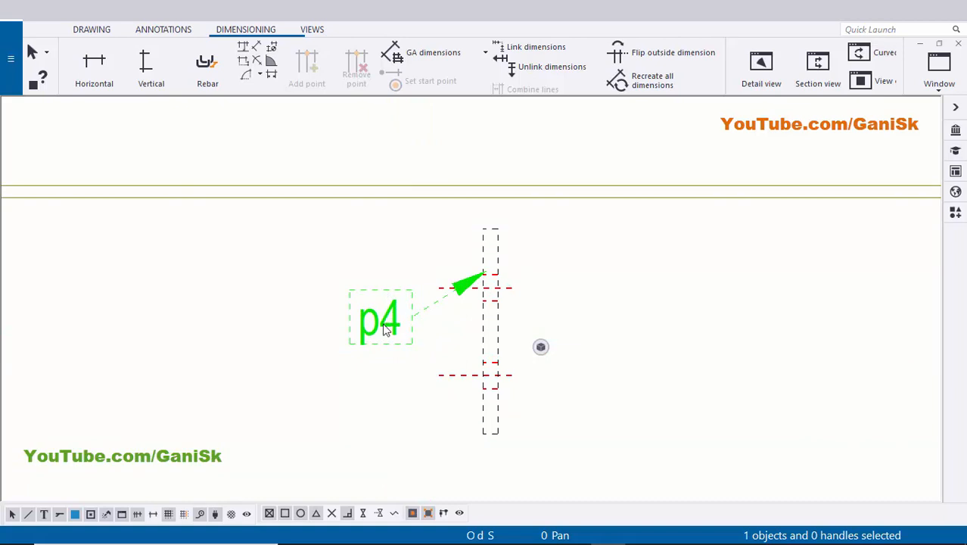
pyautogui.moveTo(372, 325); pyautogui.dragTo(596, 322)
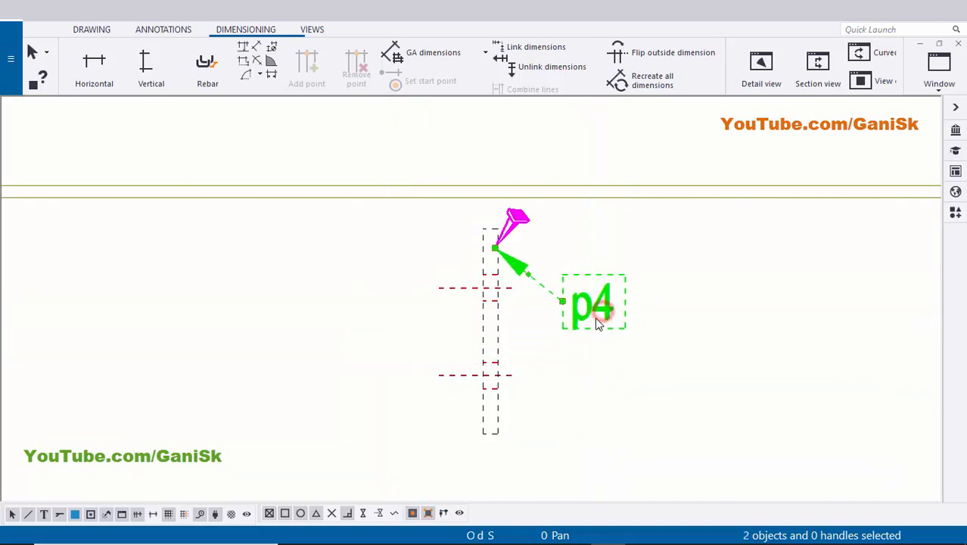
# - Add the Fittings (NS/FS) element to the left plate's part mark and shift the mark right, clear of the plate
pyautogui.doubleClick(596, 325)
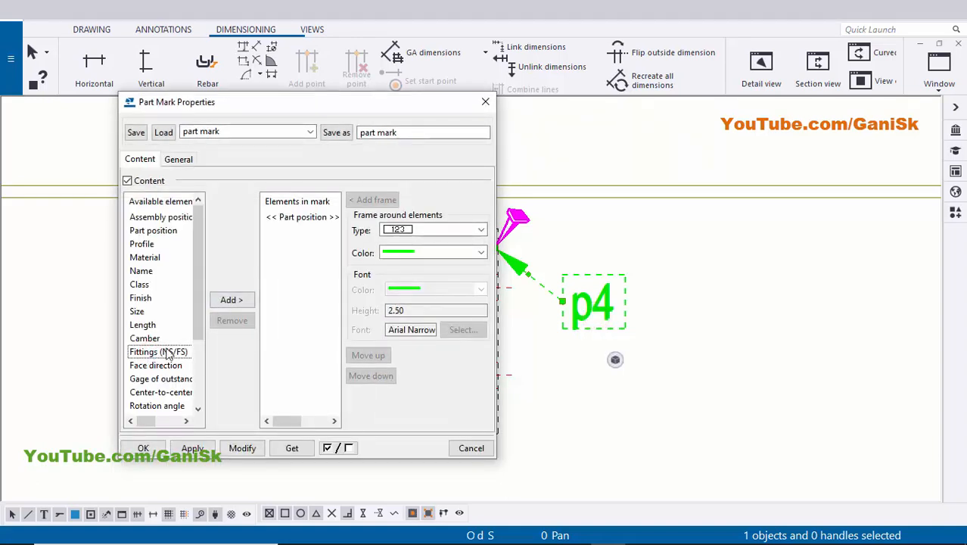
pyautogui.click(240, 448)
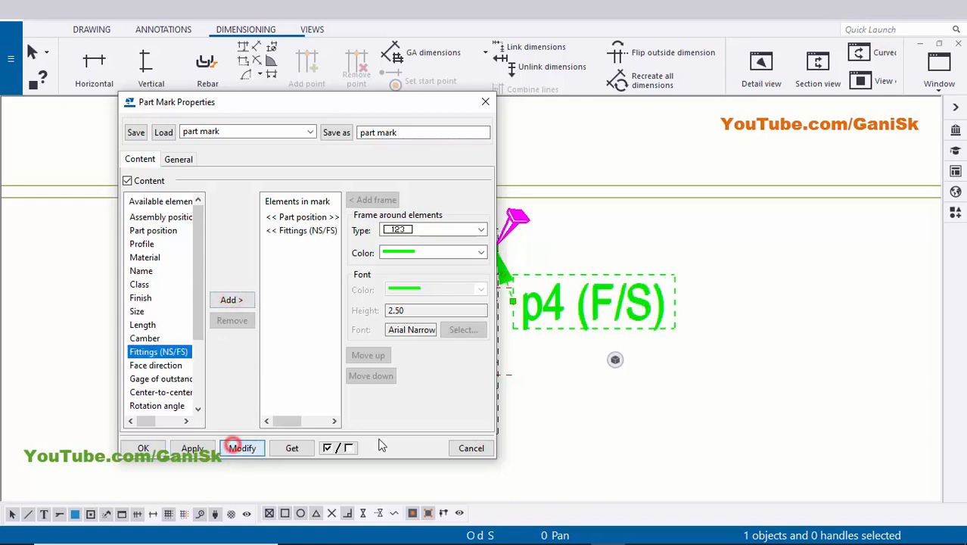
pyautogui.moveTo(603, 286); pyautogui.dragTo(686, 327, button='middle')
pyautogui.moveTo(644, 340); pyautogui.dragTo(685, 346)
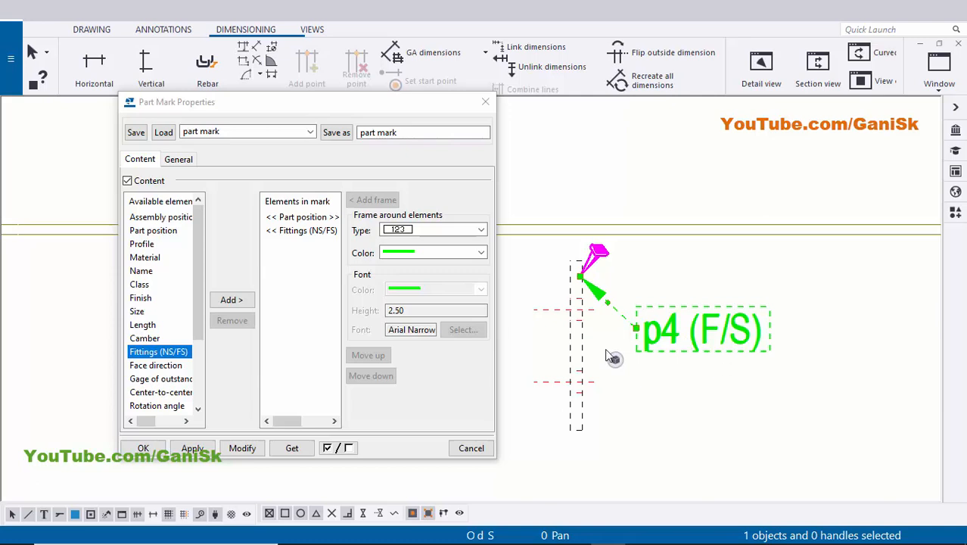
# - Apply the same mark content, part position plus Fittings (NS/FS), to the right plate's p4 mark and close the mark properties
pyautogui.scroll(-2, 606, 356)
pyautogui.scroll(-2, 744, 327)
pyautogui.moveTo(744, 327); pyautogui.dragTo(634, 287, button='middle')
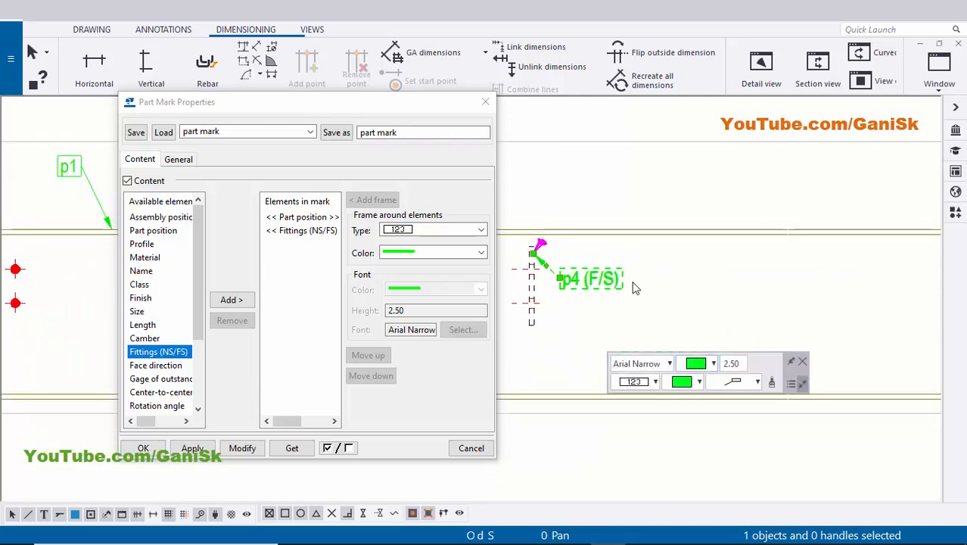
pyautogui.scroll(-2, 634, 286)
pyautogui.moveTo(822, 287); pyautogui.dragTo(742, 308, button='middle')
pyautogui.scroll(3, 747, 311)
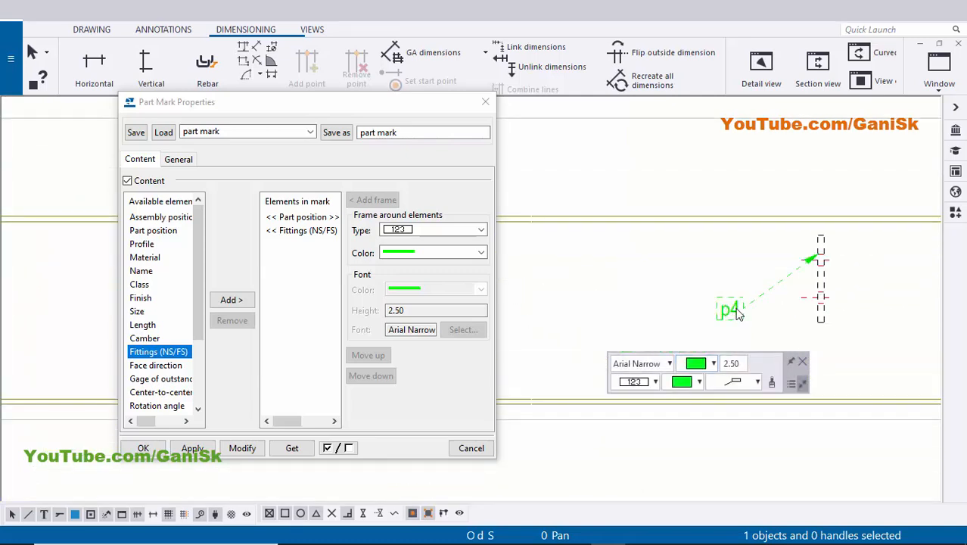
pyautogui.click(240, 448)
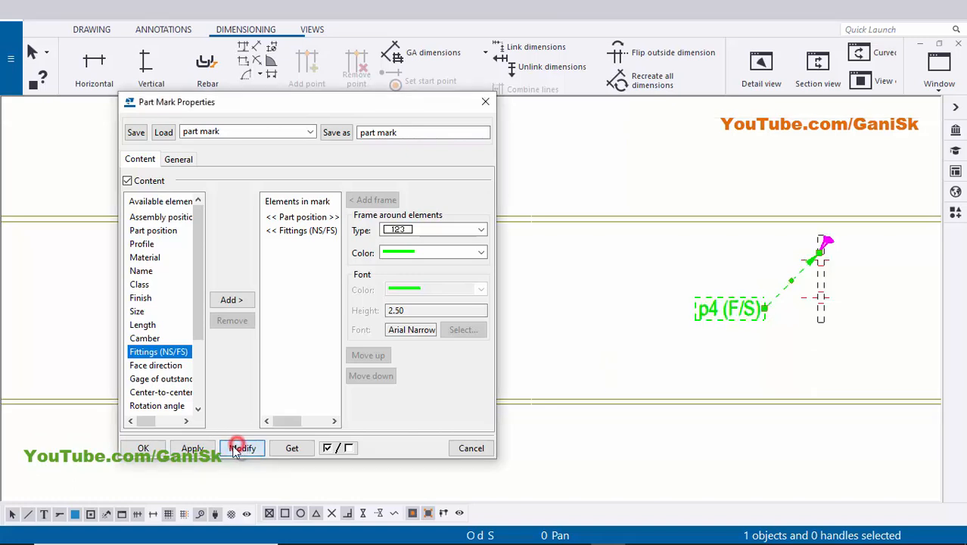
pyautogui.click(142, 452)
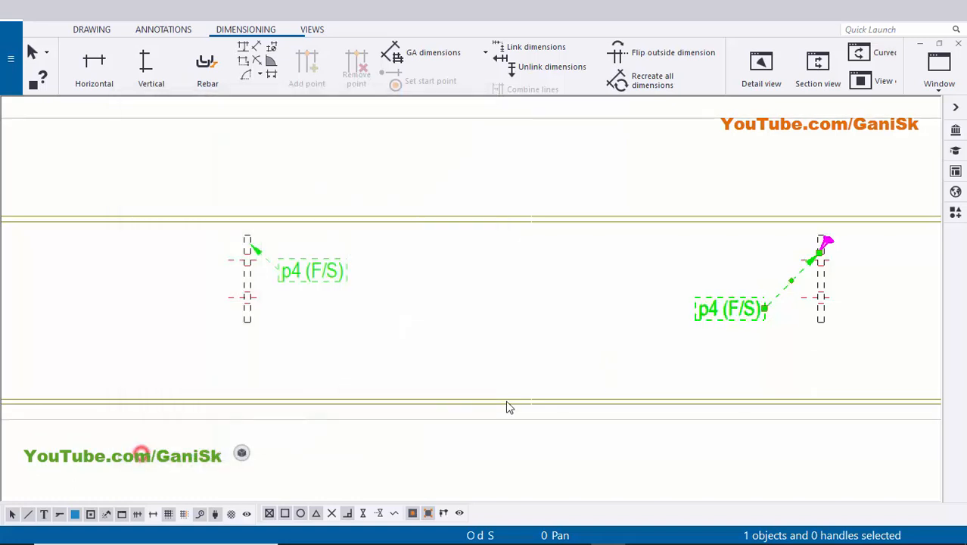
# - Move the right plate's p4 (F/S) mark to the right side of the plate, with its leader at the plate's upper end
pyautogui.moveTo(701, 361); pyautogui.dragTo(573, 373, button='middle')
pyautogui.scroll(2, 573, 373)
pyautogui.moveTo(493, 348); pyautogui.dragTo(689, 306)
pyautogui.scroll(3, 697, 323)
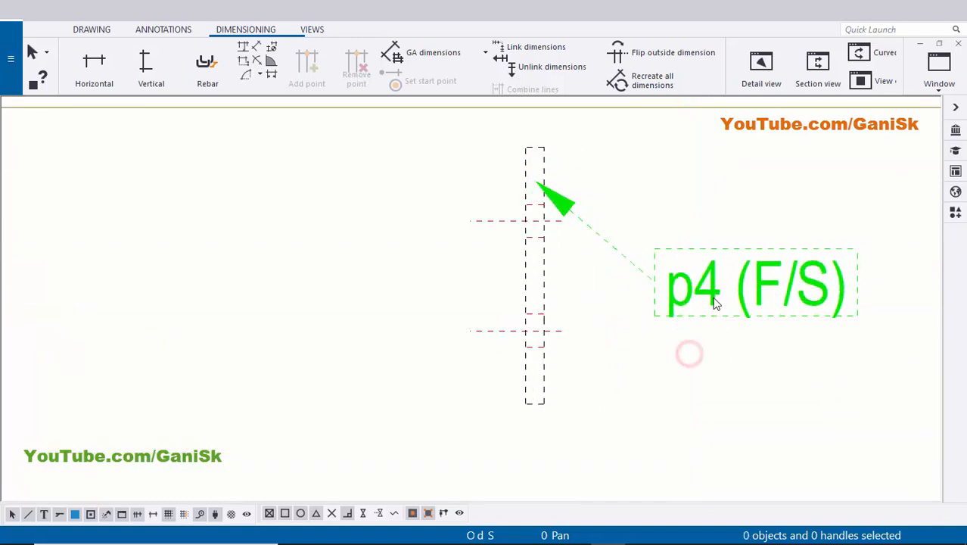
pyautogui.click(667, 364)
pyautogui.scroll(-5, 667, 364)
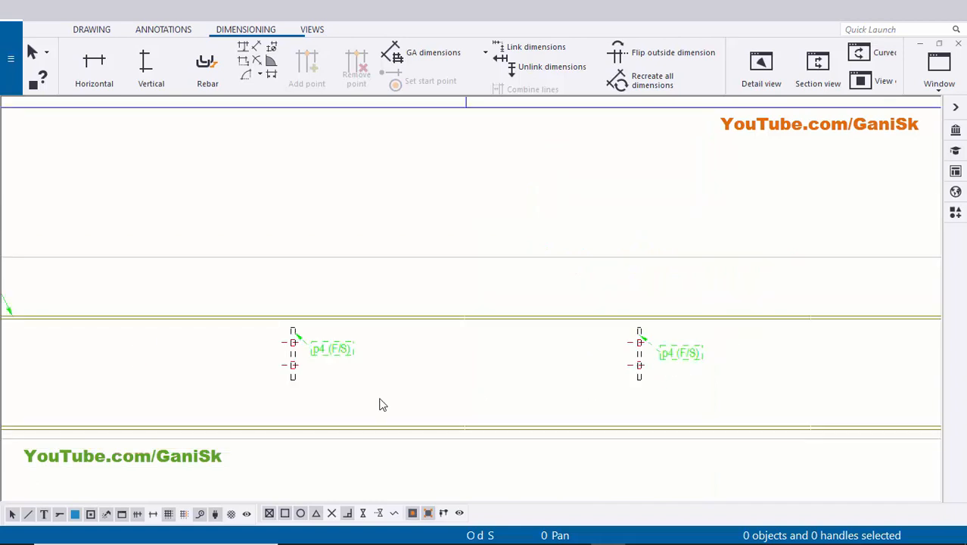
pyautogui.scroll(1, 427, 352)
pyautogui.scroll(-3, 301, 347)
pyautogui.scroll(5, 323, 244)
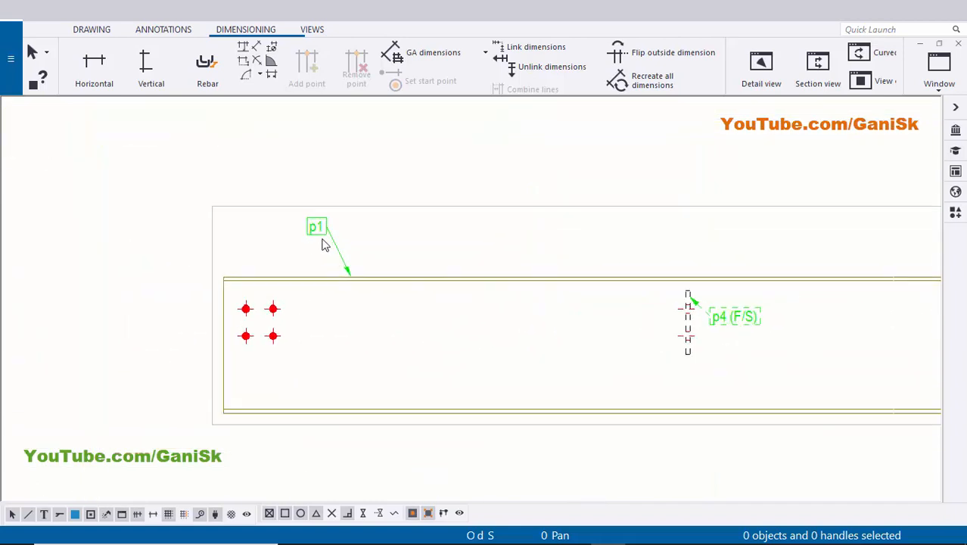
# - Examine the part marks and bolt holes in the assembly view and compare them with the dimensioned beam and plate views
pyautogui.moveTo(303, 222); pyautogui.dragTo(462, 298)
pyautogui.click(585, 279)
pyautogui.scroll(-3, 451, 334)
pyautogui.scroll(-4, 450, 333)
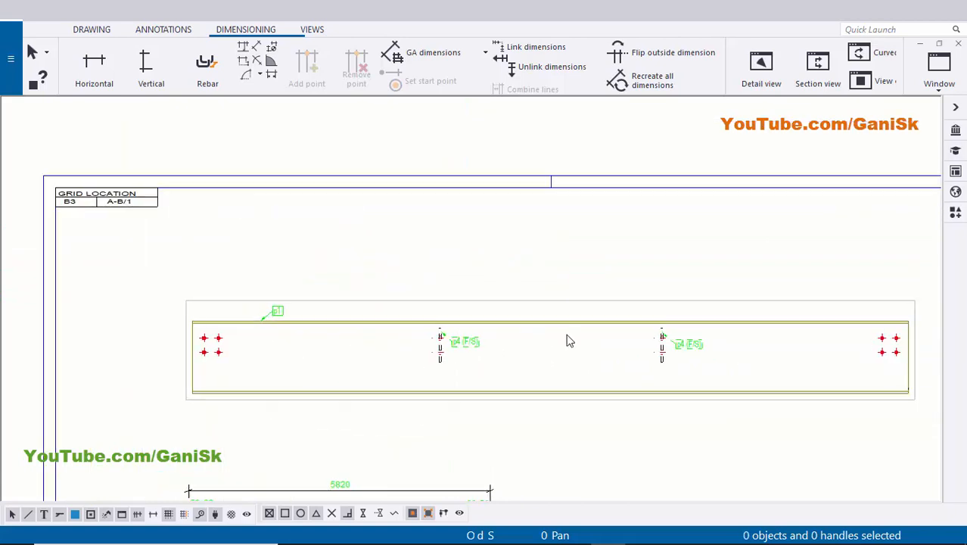
pyautogui.scroll(2, 355, 368)
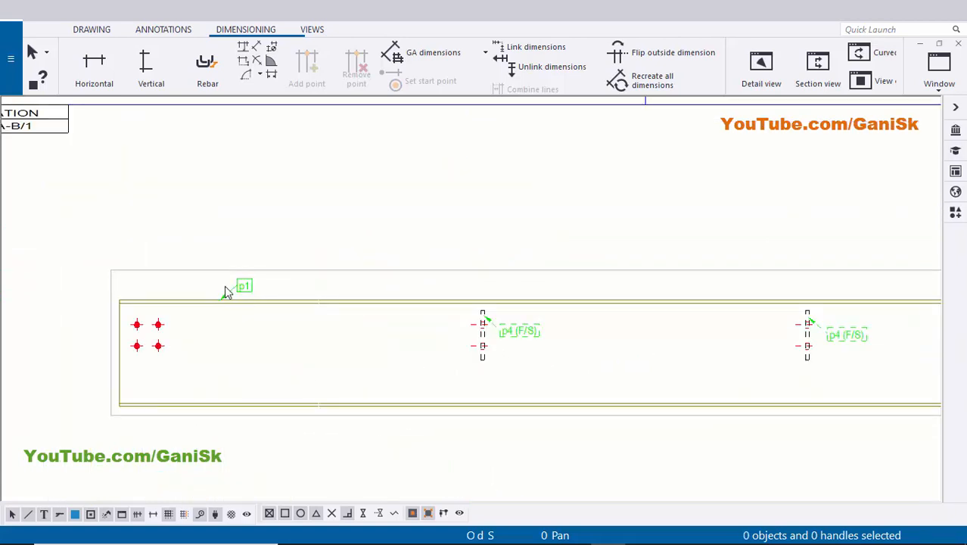
pyautogui.scroll(-3, 242, 401)
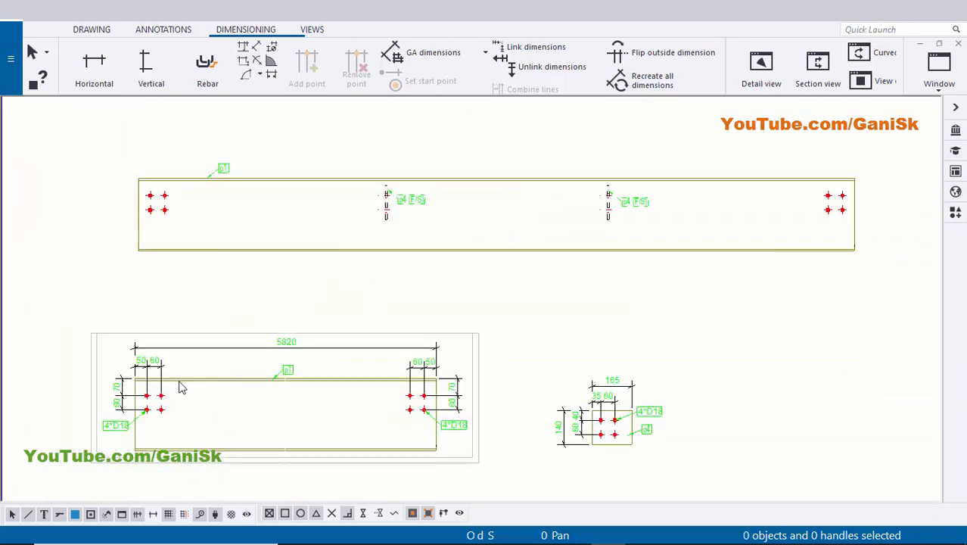
pyautogui.scroll(-1, 151, 405)
pyautogui.scroll(4, 185, 335)
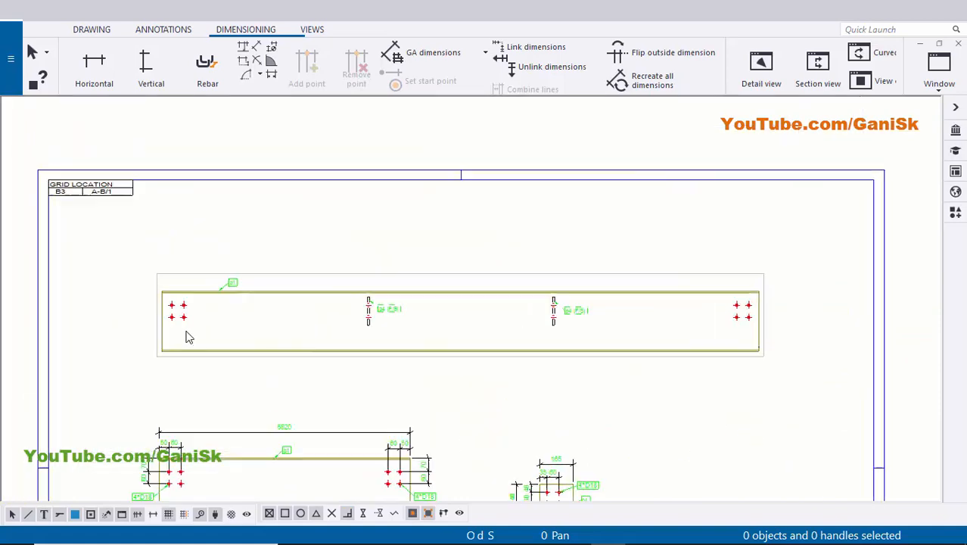
pyautogui.scroll(2, 170, 297)
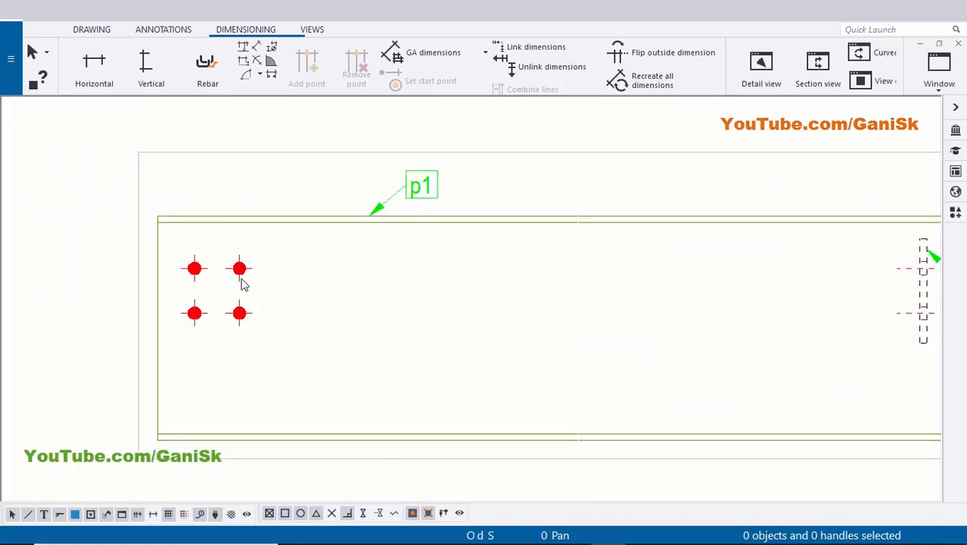
pyautogui.scroll(-2, 186, 310)
pyautogui.scroll(-4, 533, 352)
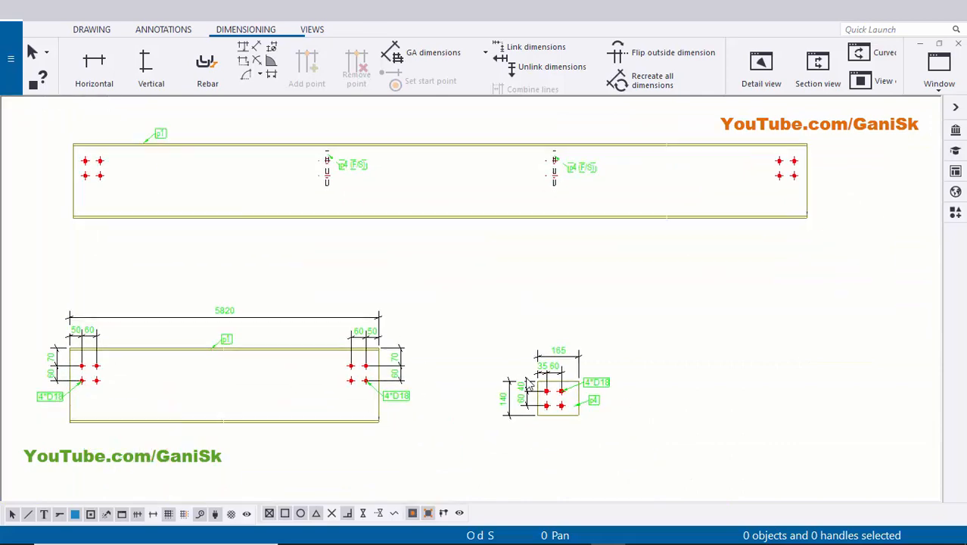
pyautogui.scroll(3, 527, 383)
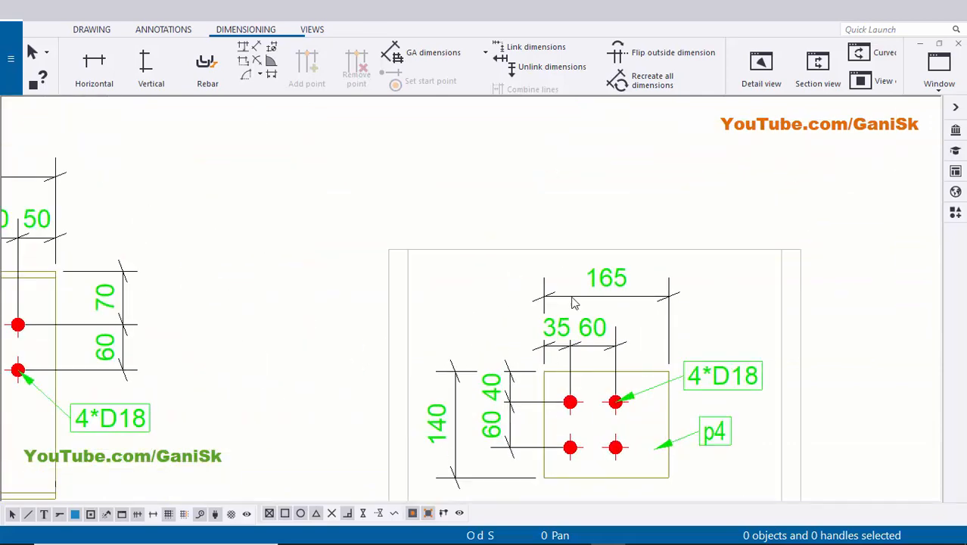
pyautogui.scroll(-1, 568, 352)
pyautogui.scroll(-2, 590, 359)
pyautogui.moveTo(238, 106); pyautogui.dragTo(357, 273, button='middle')
pyautogui.scroll(2, 361, 277)
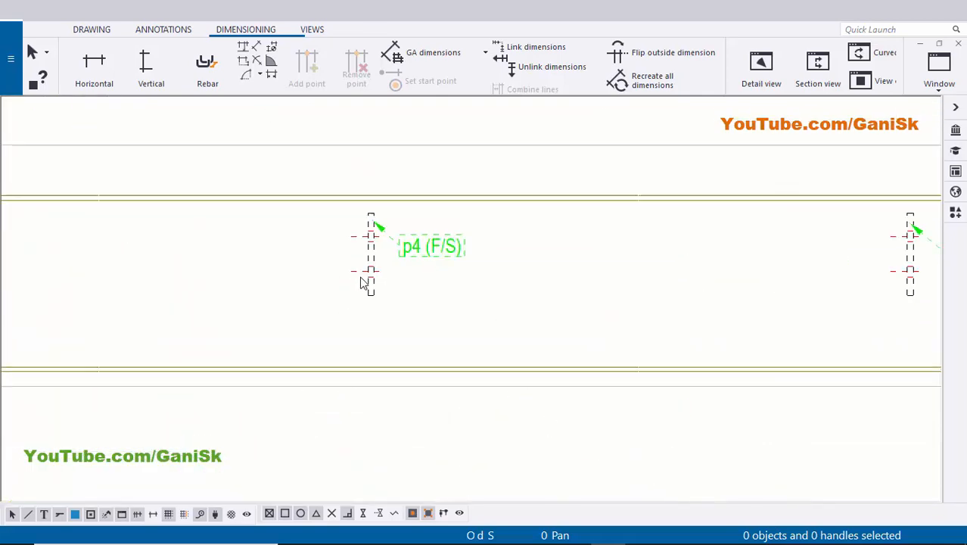
pyautogui.scroll(2, 363, 283)
pyautogui.scroll(-4, 443, 287)
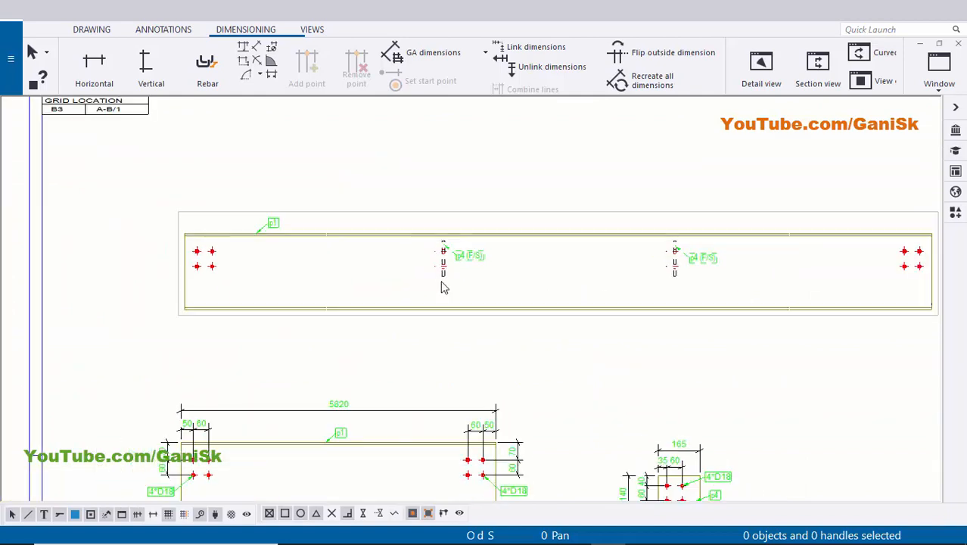
pyautogui.scroll(1, 443, 288)
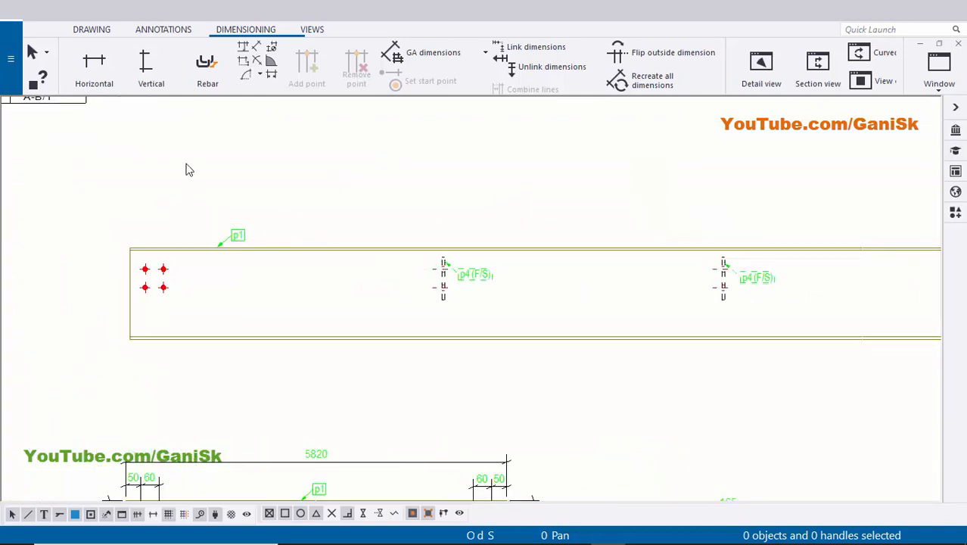
# - Add a horizontal overall length dimension above the beam in the assembly view, from its left end to its right end
pyautogui.click(104, 80)
pyautogui.scroll(4, 129, 253)
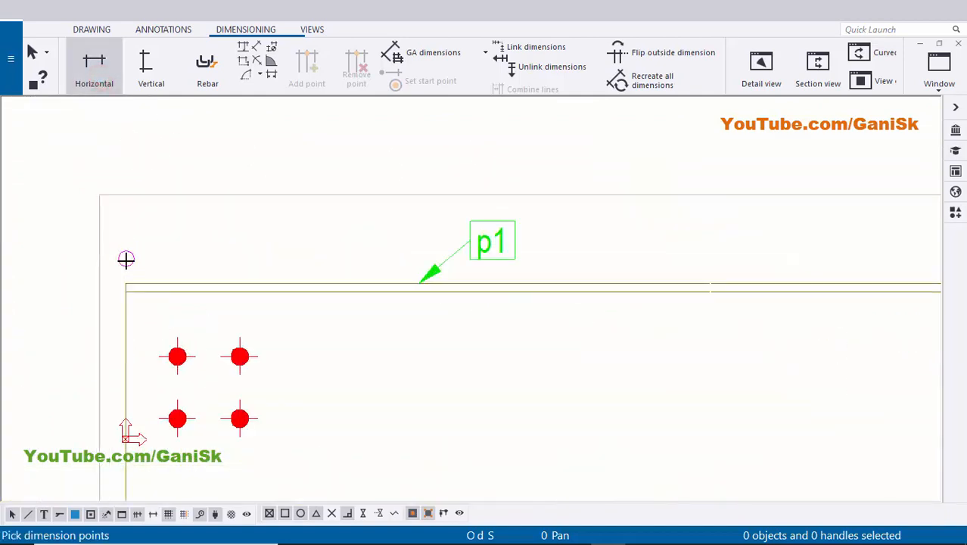
pyautogui.scroll(-4, 75, 263)
pyautogui.scroll(5, 606, 259)
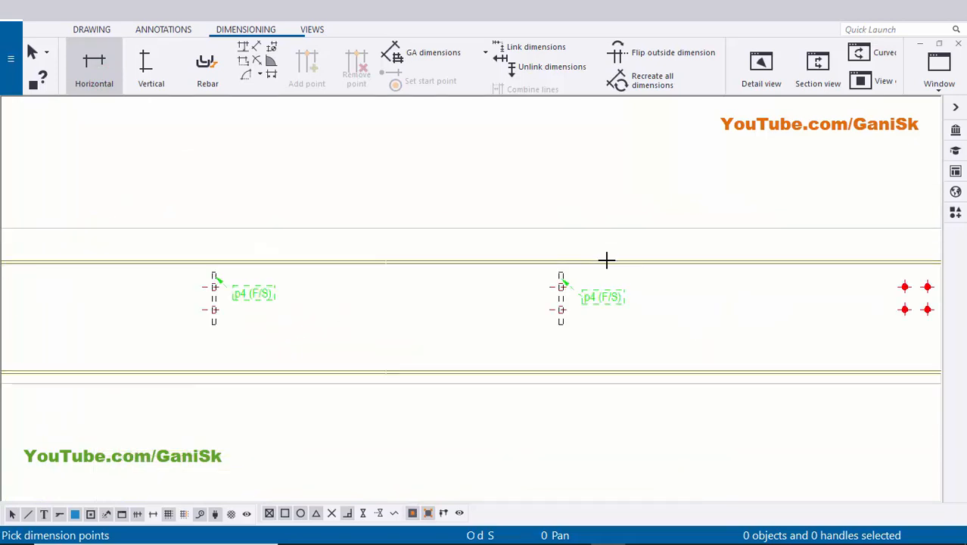
pyautogui.scroll(2, 559, 250)
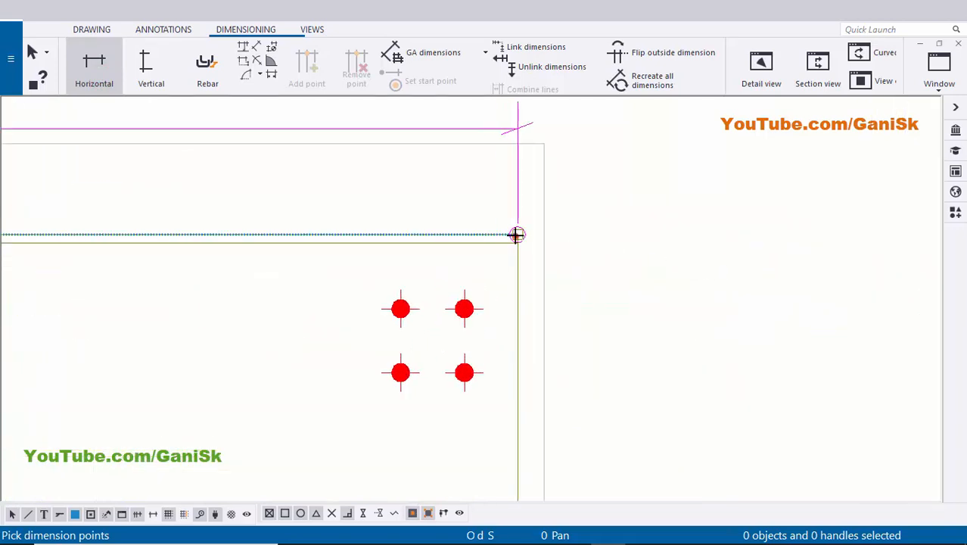
pyautogui.click(516, 235)
pyautogui.moveTo(516, 235); pyautogui.dragTo(678, 235, button='middle')
pyautogui.scroll(-2, 471, 236)
pyautogui.moveTo(345, 209); pyautogui.dragTo(670, 261, button='middle')
pyautogui.middleClick(489, 177)
pyautogui.scroll(-3, 505, 184)
pyautogui.moveTo(292, 223); pyautogui.dragTo(484, 252, button='middle')
pyautogui.rightClick(425, 137)
pyautogui.click(451, 147)
pyautogui.moveTo(521, 214); pyautogui.dragTo(718, 218, button='middle')
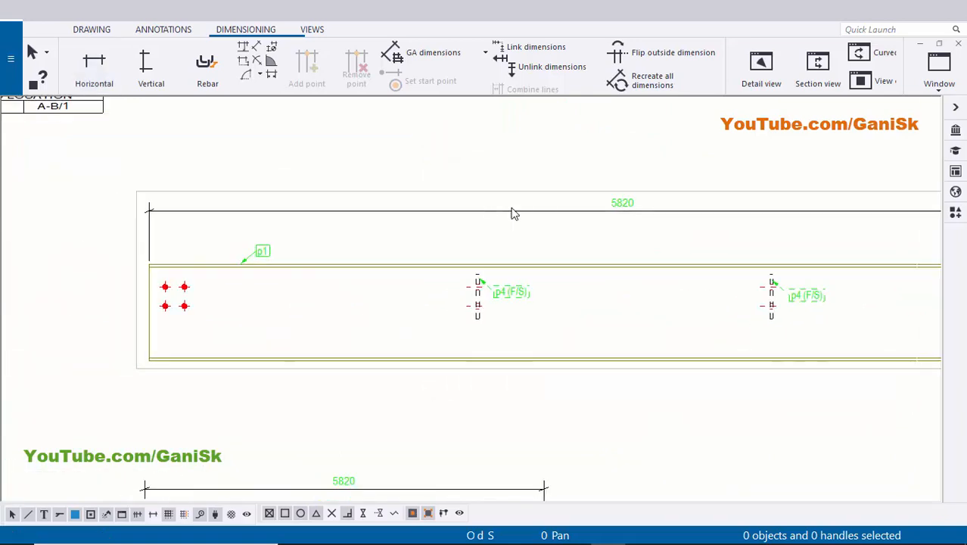
# - Examine the left p4 plate and its location relative to the beam's left end in the assembly view
pyautogui.click(599, 220)
pyautogui.scroll(4, 636, 213)
pyautogui.scroll(-5, 637, 213)
pyautogui.moveTo(391, 241); pyautogui.dragTo(419, 241, button='middle')
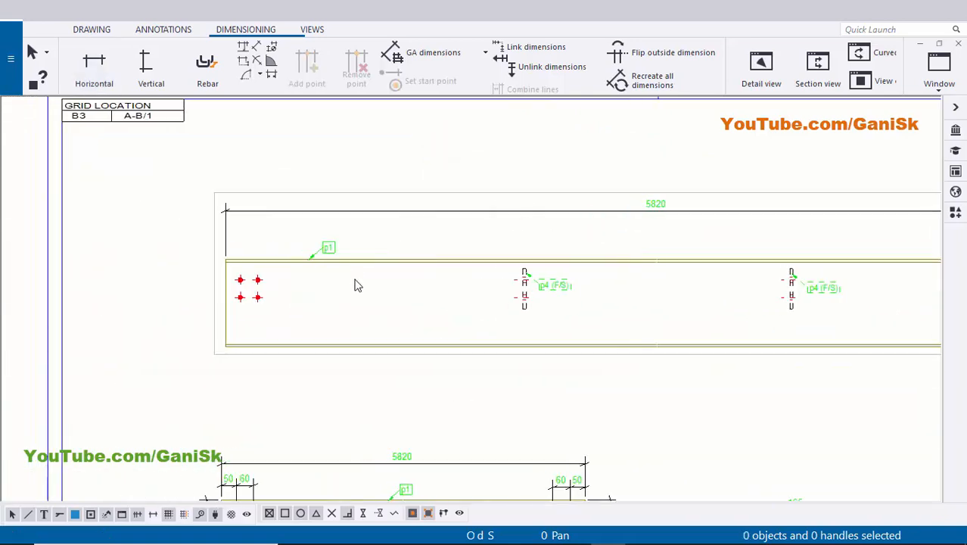
pyautogui.scroll(4, 442, 292)
pyautogui.scroll(6, 564, 313)
pyautogui.click(554, 321)
pyautogui.scroll(-3, 557, 320)
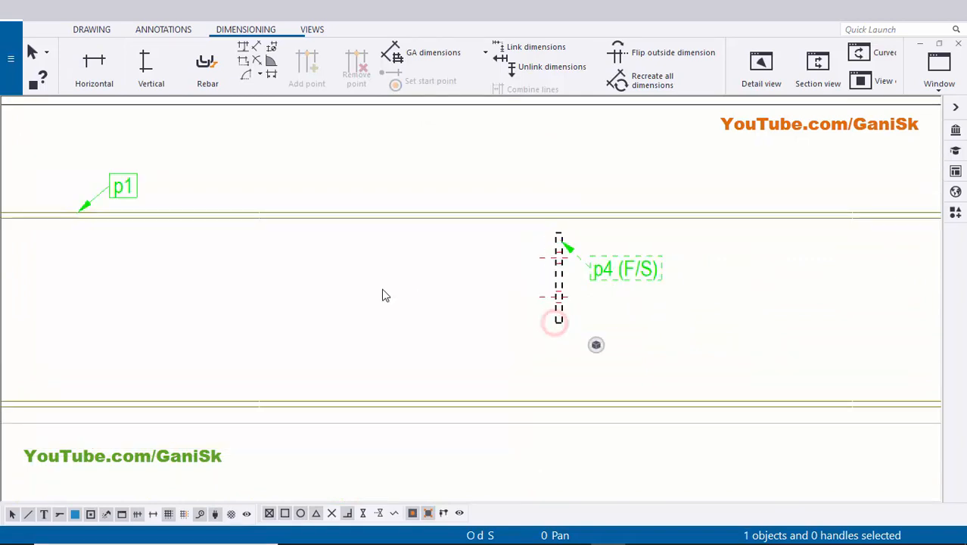
pyautogui.moveTo(65, 265); pyautogui.dragTo(219, 275, button='middle')
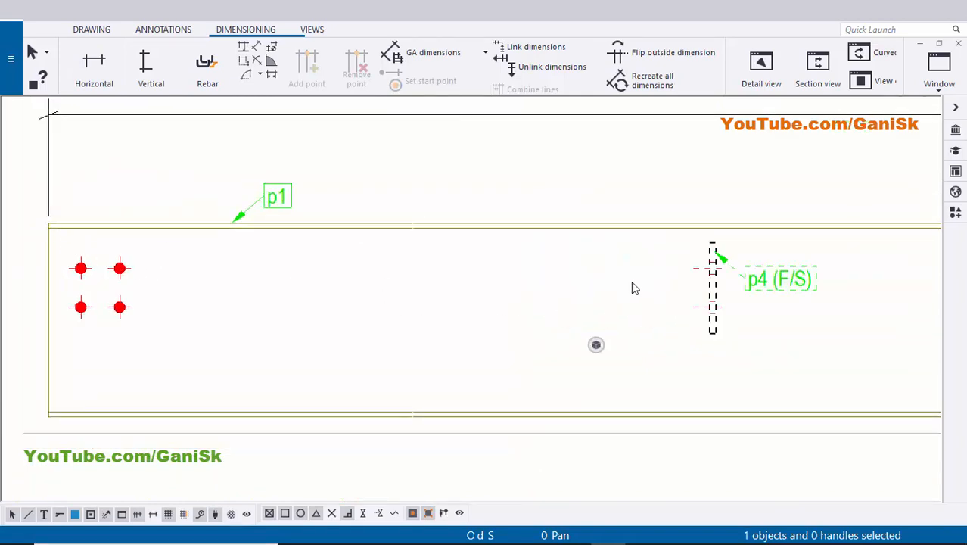
pyautogui.scroll(2, 703, 267)
pyautogui.click(514, 260)
pyautogui.scroll(-2, 514, 260)
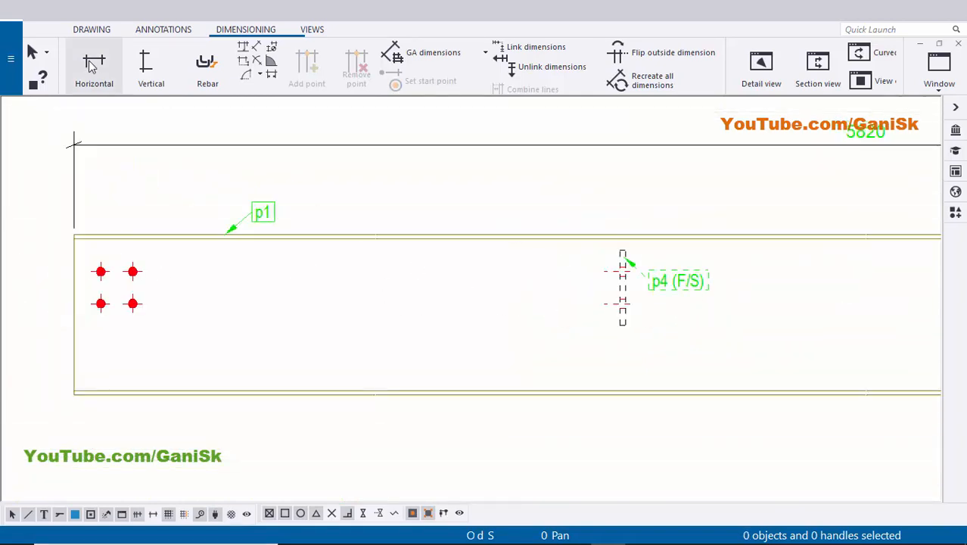
# - Add a horizontal dimension from the beam's left end to the left edges of both p4 plates, placed below the overall dimension
pyautogui.scroll(5, 74, 220)
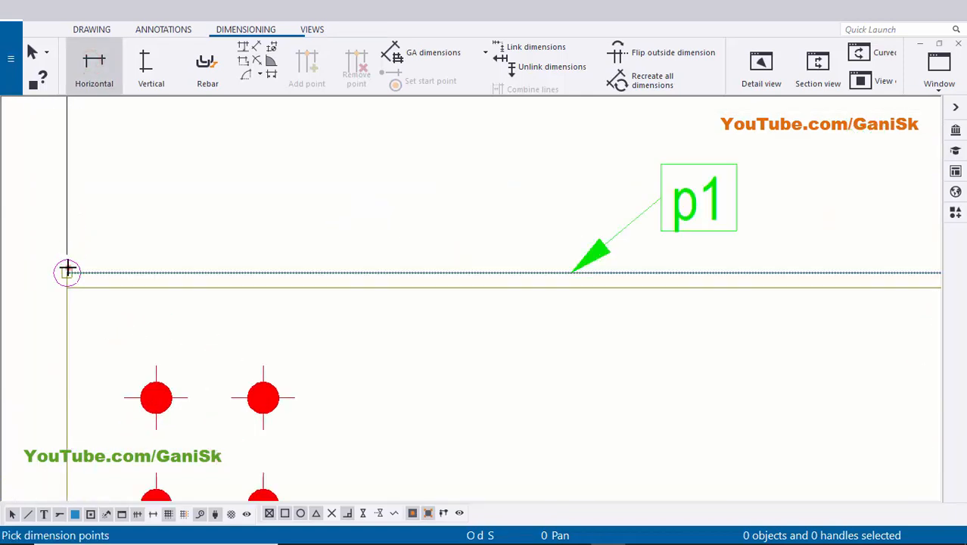
pyautogui.click(67, 271)
pyautogui.scroll(-5, 521, 261)
pyautogui.scroll(5, 505, 276)
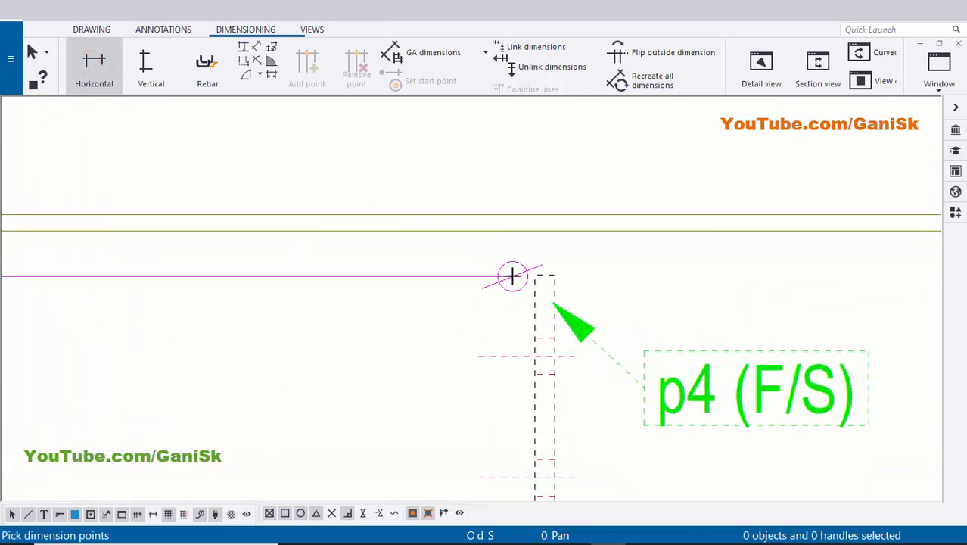
pyautogui.scroll(2, 514, 274)
pyautogui.scroll(-7, 386, 261)
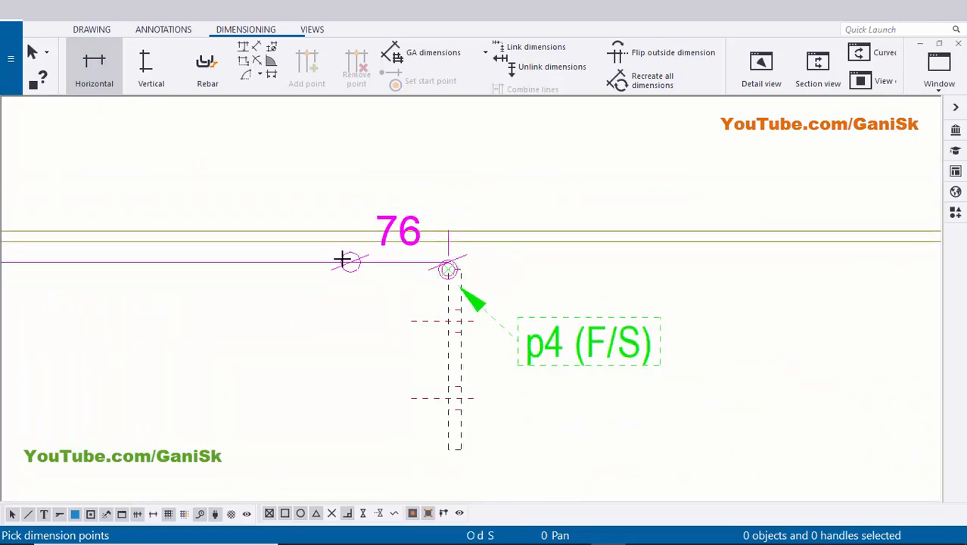
pyautogui.moveTo(813, 262); pyautogui.dragTo(451, 266, button='middle')
pyautogui.moveTo(716, 287); pyautogui.dragTo(685, 283, button='middle')
pyautogui.scroll(2, 680, 271)
pyautogui.scroll(3, 601, 265)
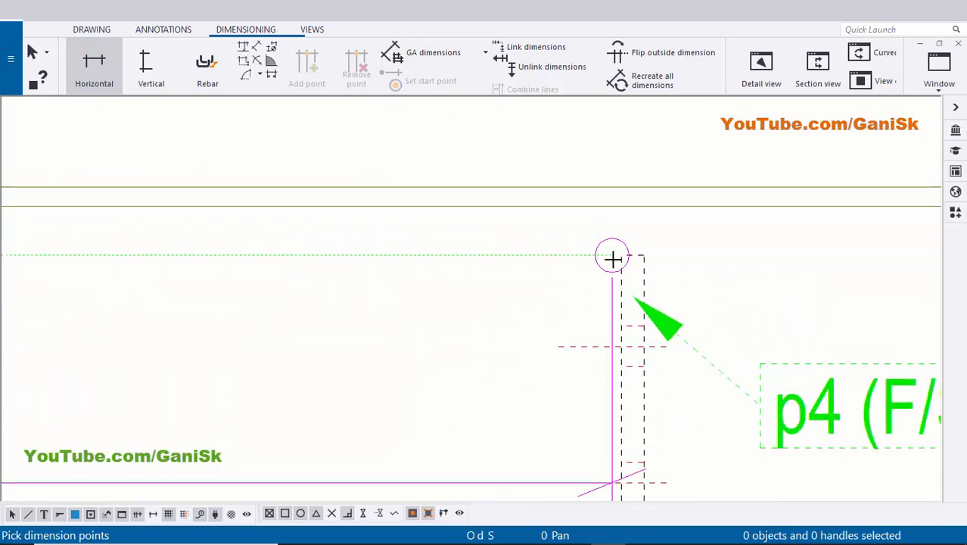
pyautogui.click(623, 255)
pyautogui.scroll(-4, 720, 315)
pyautogui.moveTo(578, 267); pyautogui.dragTo(616, 338, button='middle')
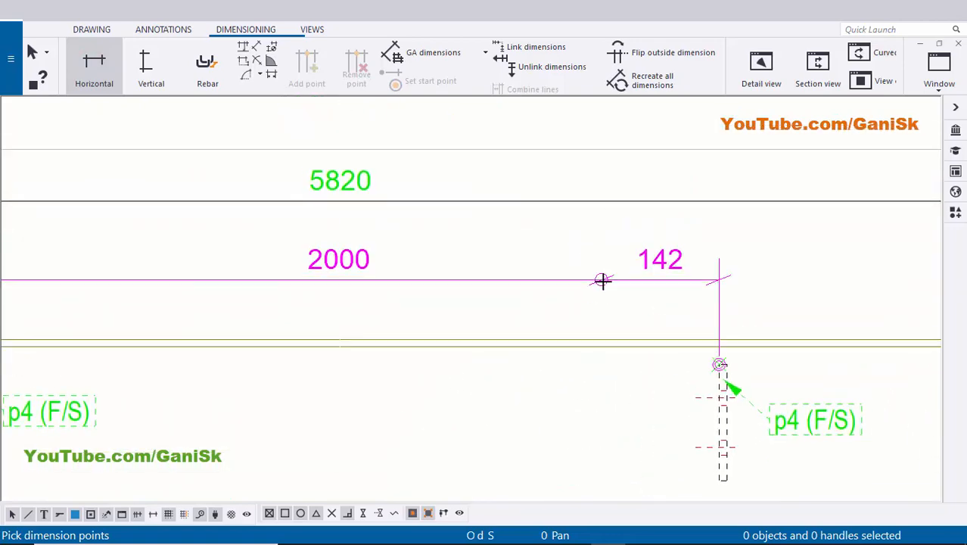
pyautogui.middleClick(597, 282)
pyautogui.scroll(-8, 695, 281)
pyautogui.moveTo(637, 295); pyautogui.dragTo(760, 298, button='middle')
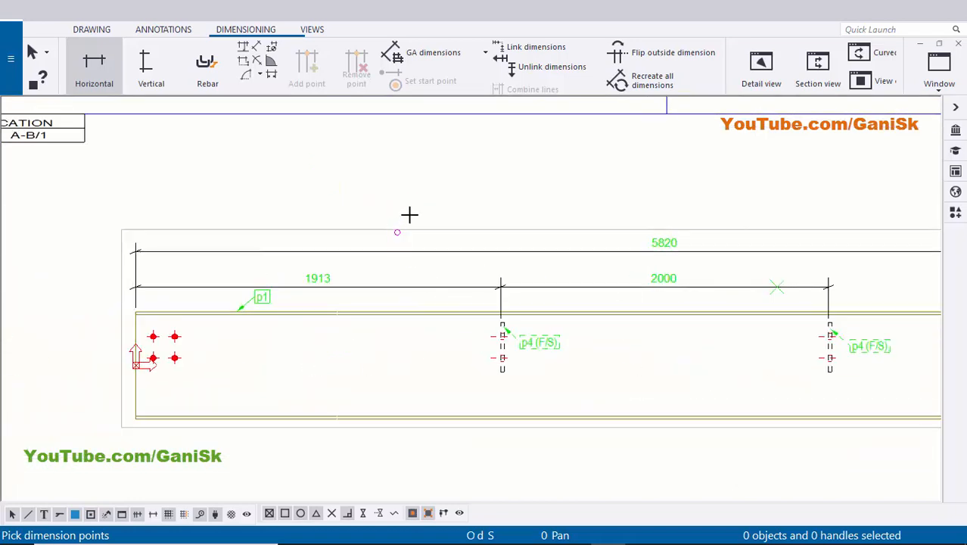
pyautogui.scroll(1, 409, 214)
pyautogui.rightClick(416, 197)
pyautogui.click(439, 202)
# - Move the overall dimension line and the plate location dimension line slightly higher above the beam
pyautogui.scroll(3, 509, 265)
pyautogui.click(488, 248)
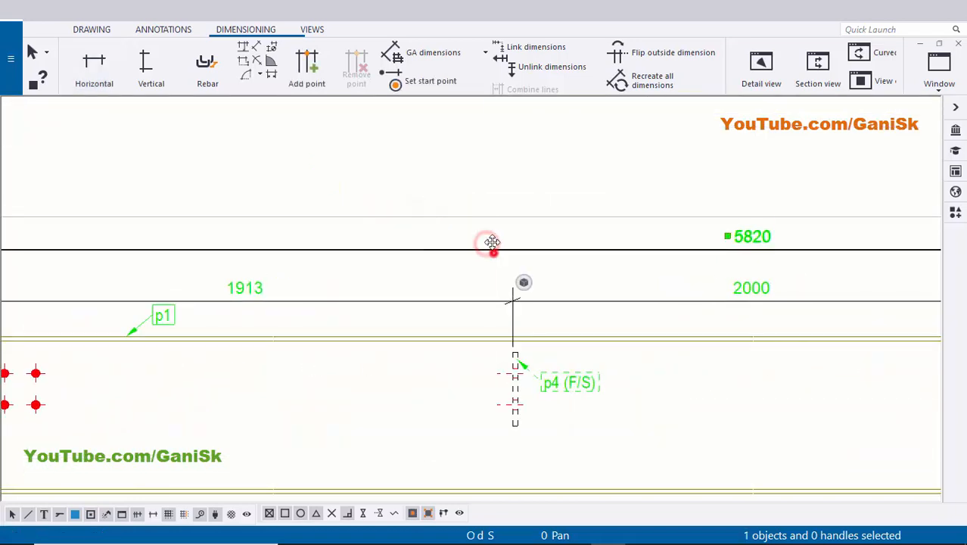
pyautogui.moveTo(492, 250); pyautogui.dragTo(492, 225)
pyautogui.click(441, 301)
pyautogui.moveTo(444, 302); pyautogui.dragTo(443, 281)
pyautogui.click(435, 293)
# - Examine the plate location dimensions at the beam's left end and at both p4 plates
pyautogui.scroll(-2, 381, 319)
pyautogui.moveTo(208, 337); pyautogui.dragTo(377, 314, button='middle')
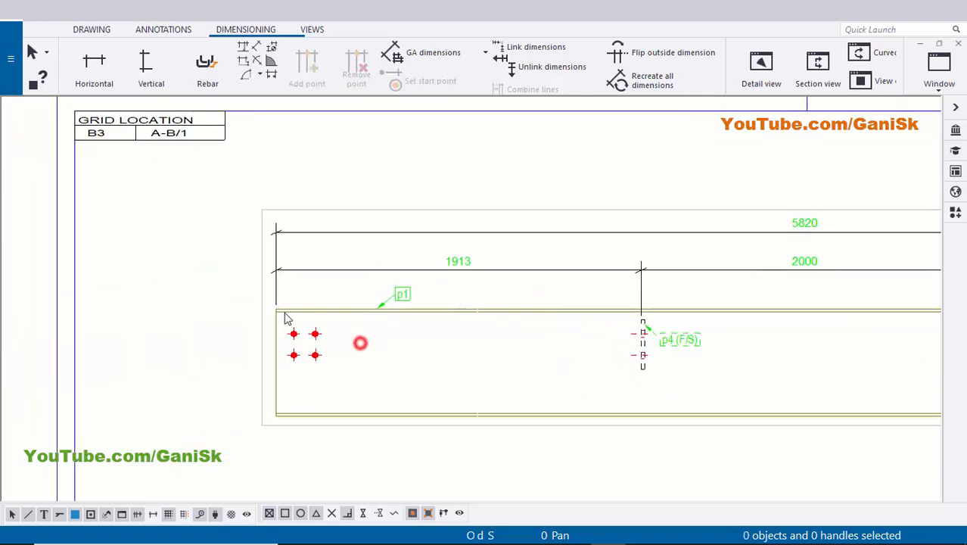
pyautogui.scroll(2, 288, 318)
pyautogui.scroll(-1, 579, 315)
pyautogui.scroll(3, 723, 306)
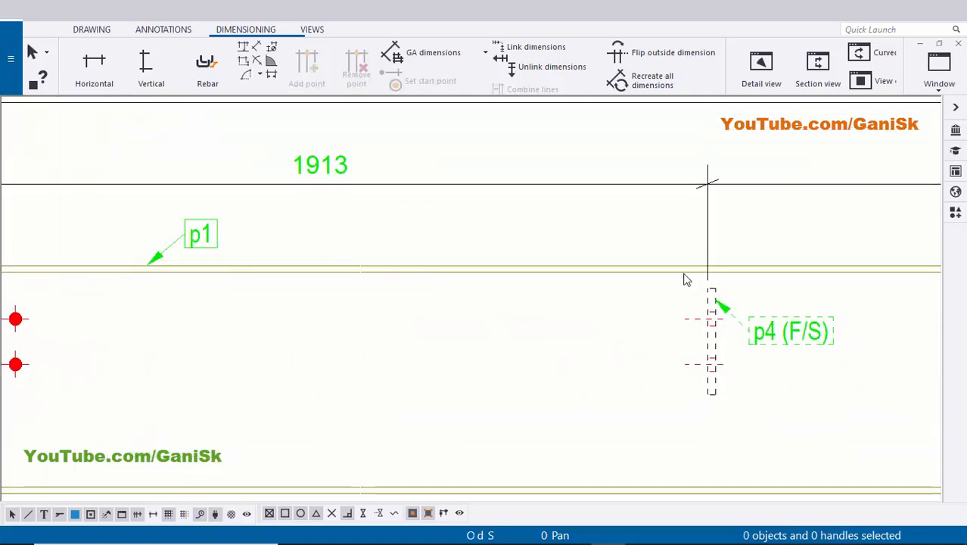
pyautogui.scroll(-2, 328, 181)
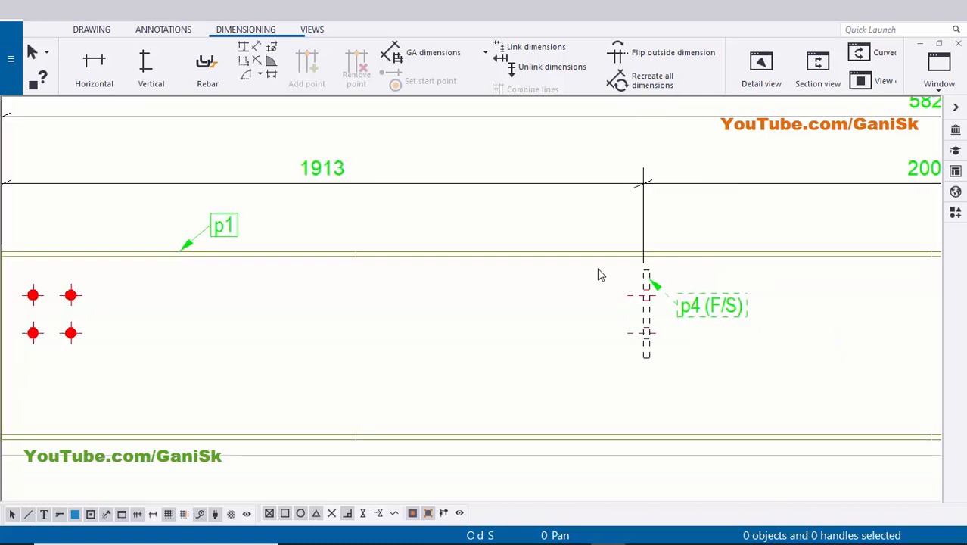
pyautogui.scroll(-3, 719, 296)
pyautogui.moveTo(719, 296); pyautogui.dragTo(505, 266, button='middle')
pyautogui.scroll(3, 505, 265)
pyautogui.scroll(-2, 417, 252)
pyautogui.scroll(-2, 786, 297)
pyautogui.moveTo(786, 297); pyautogui.dragTo(546, 307, button='middle')
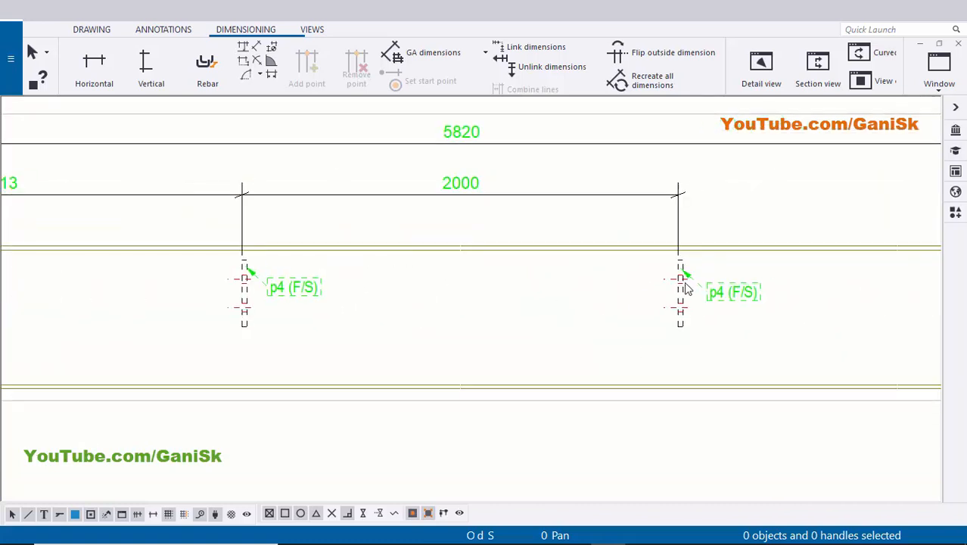
pyautogui.scroll(2, 685, 283)
pyautogui.moveTo(667, 331); pyautogui.dragTo(740, 403, button='middle')
pyautogui.scroll(1, 518, 251)
pyautogui.scroll(-1, 484, 289)
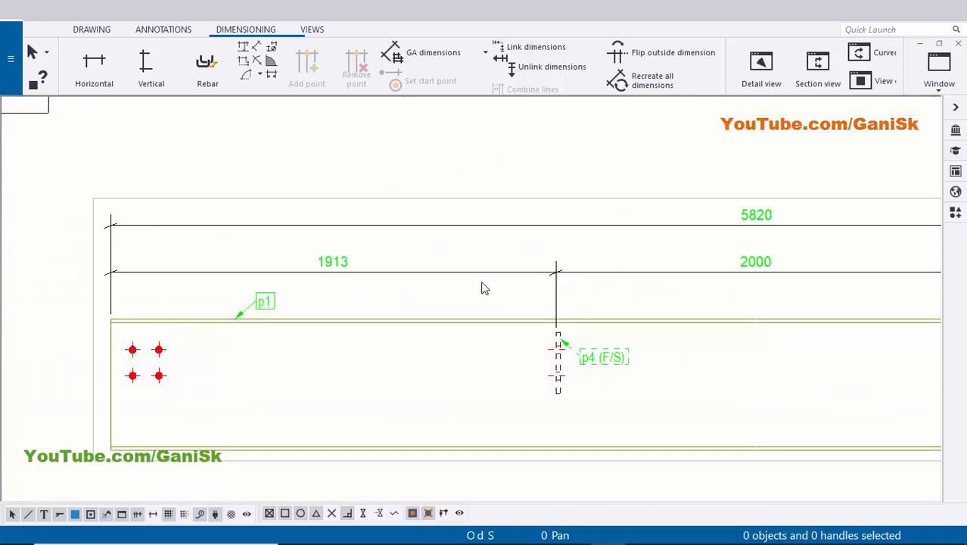
pyautogui.moveTo(579, 301); pyautogui.dragTo(544, 294, button='middle')
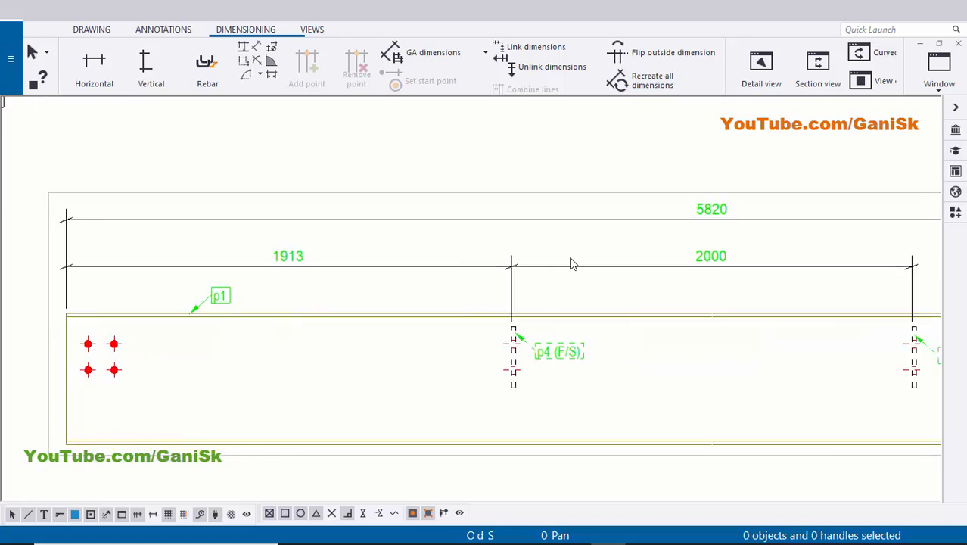
# - Change the plate location dimension's straight type to the running (RD) style measured from the beam's left end, and apply it
pyautogui.click(571, 266)
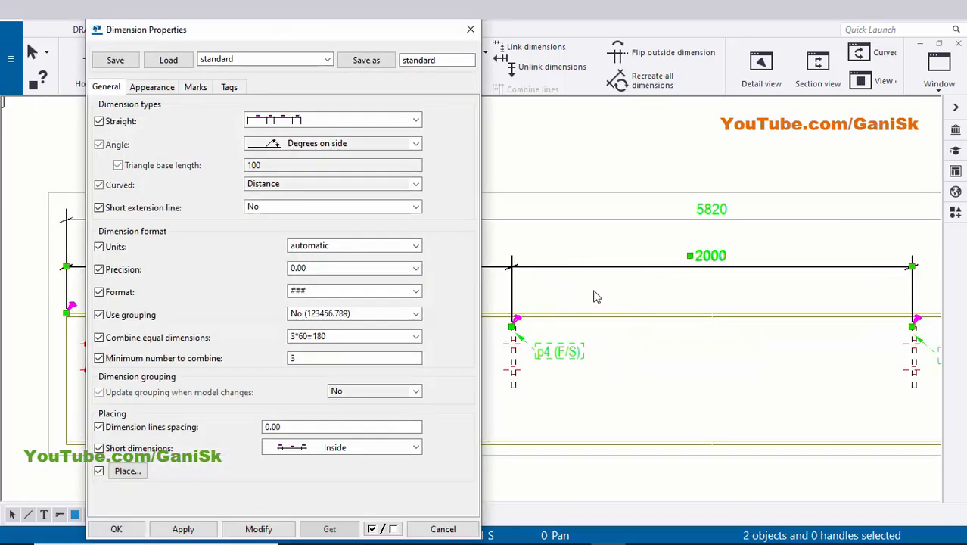
pyautogui.moveTo(584, 300); pyautogui.dragTo(794, 276, button='middle')
pyautogui.scroll(-1, 775, 274)
pyautogui.click(380, 118)
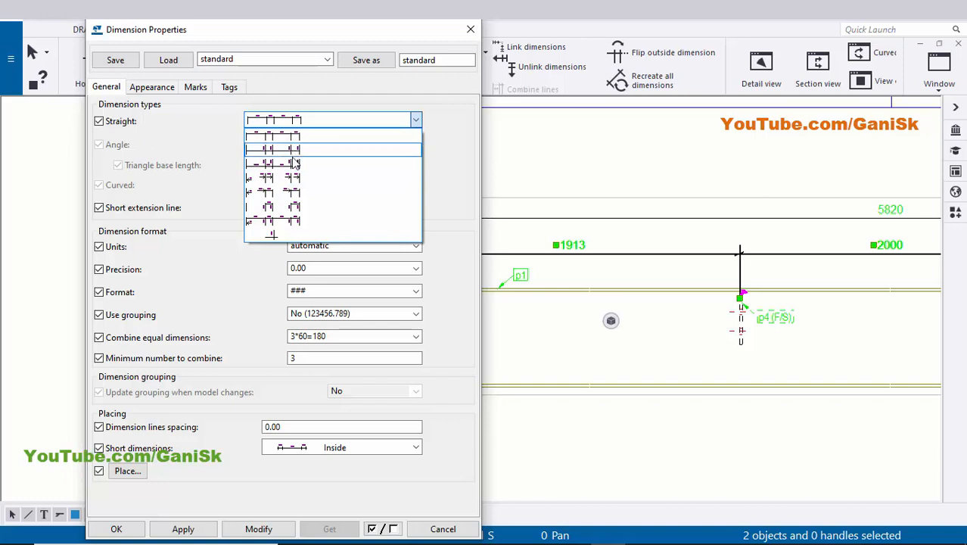
pyautogui.click(283, 180)
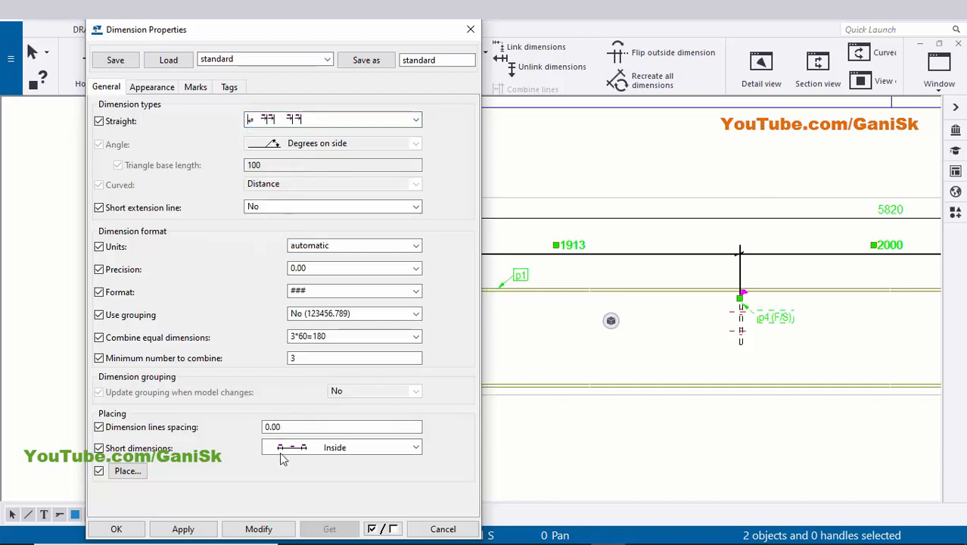
pyautogui.click(258, 528)
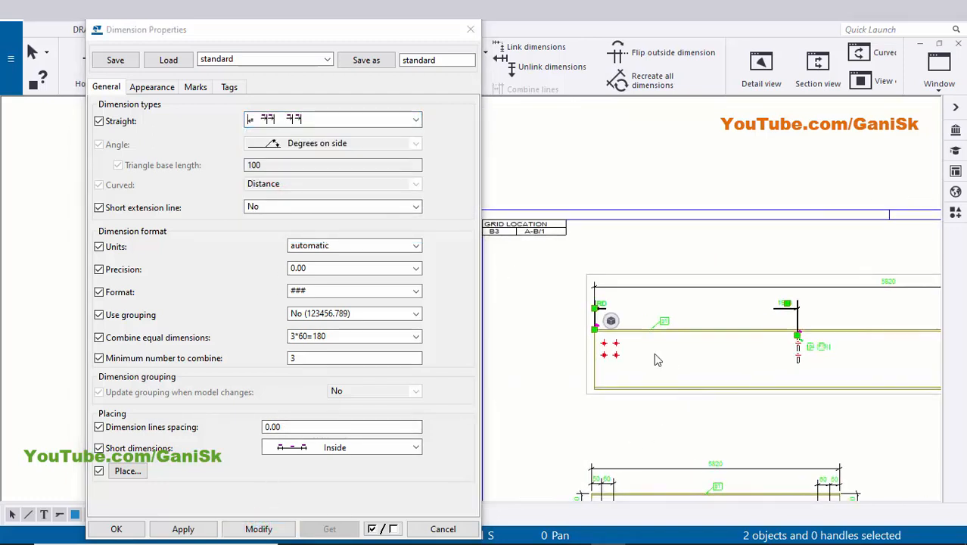
# - Close the dimension properties and examine the running dimensions from the beam's left end to both p4 plates
pyautogui.click(470, 30)
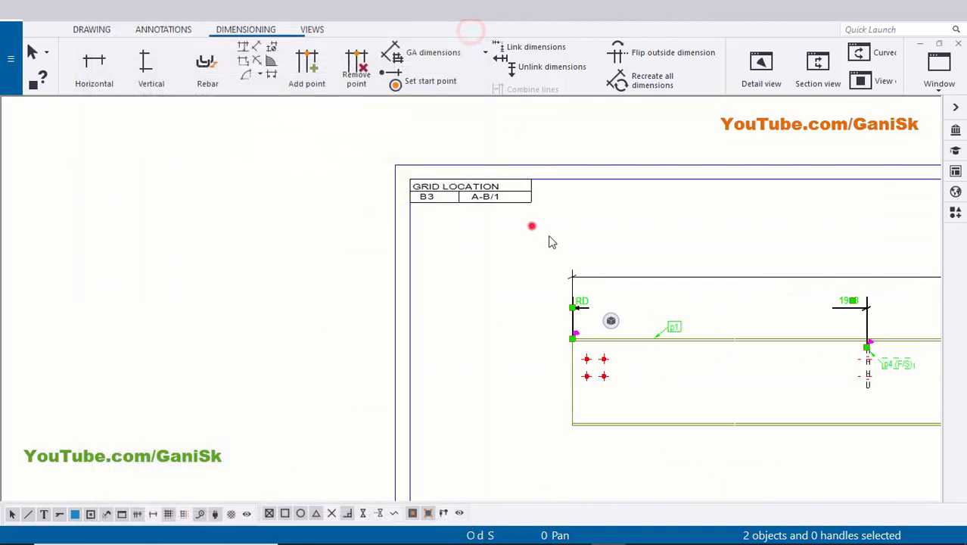
pyautogui.click(533, 224)
pyautogui.scroll(2, 506, 267)
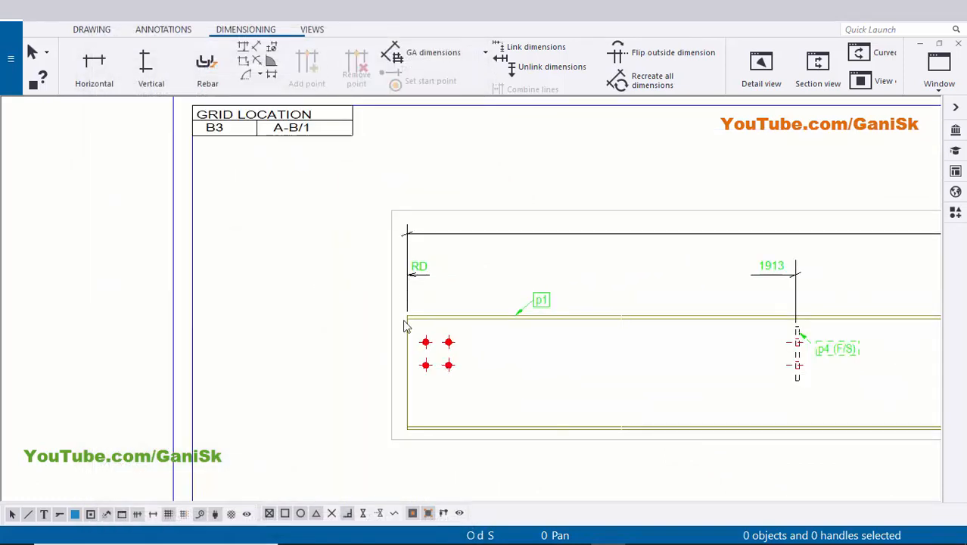
pyautogui.scroll(-2, 710, 309)
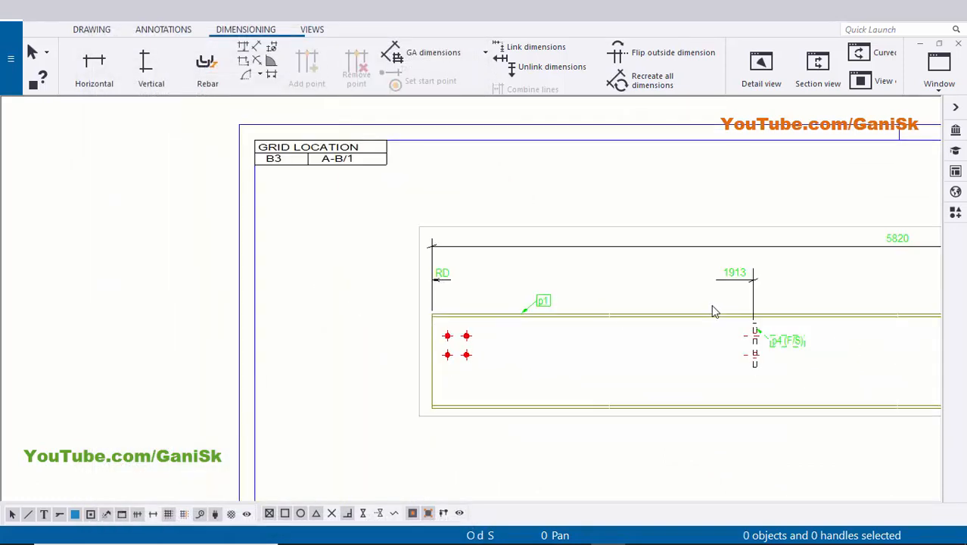
pyautogui.moveTo(710, 309); pyautogui.dragTo(514, 303, button='middle')
pyautogui.scroll(3, 761, 284)
pyautogui.scroll(1, 748, 287)
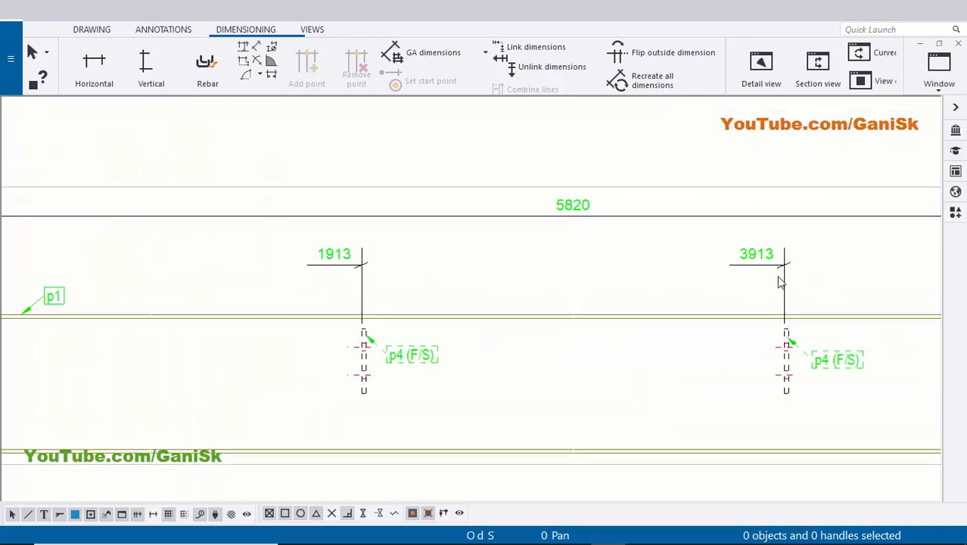
pyautogui.scroll(-3, 706, 287)
pyautogui.scroll(2, 524, 289)
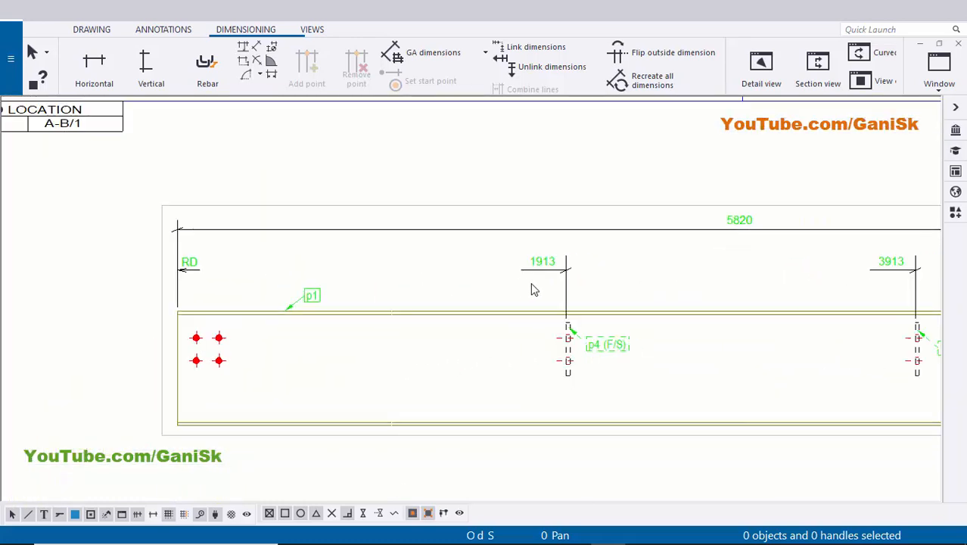
pyautogui.scroll(-1, 543, 284)
pyautogui.scroll(1, 553, 276)
pyautogui.scroll(1, 565, 276)
# - Change the plate location dimension's straight type from running back to the relative point-to-point style
pyautogui.click(554, 267)
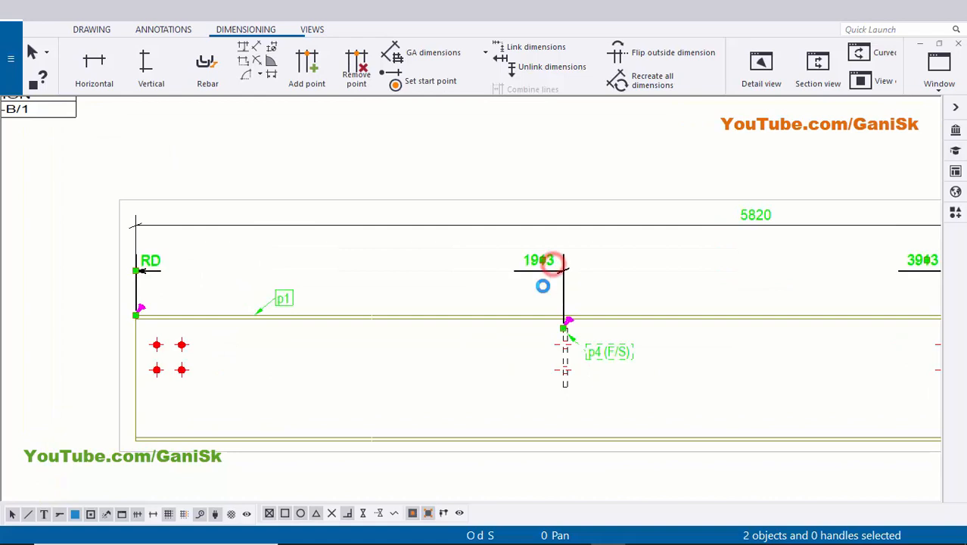
pyautogui.doubleClick(542, 285)
pyautogui.click(329, 120)
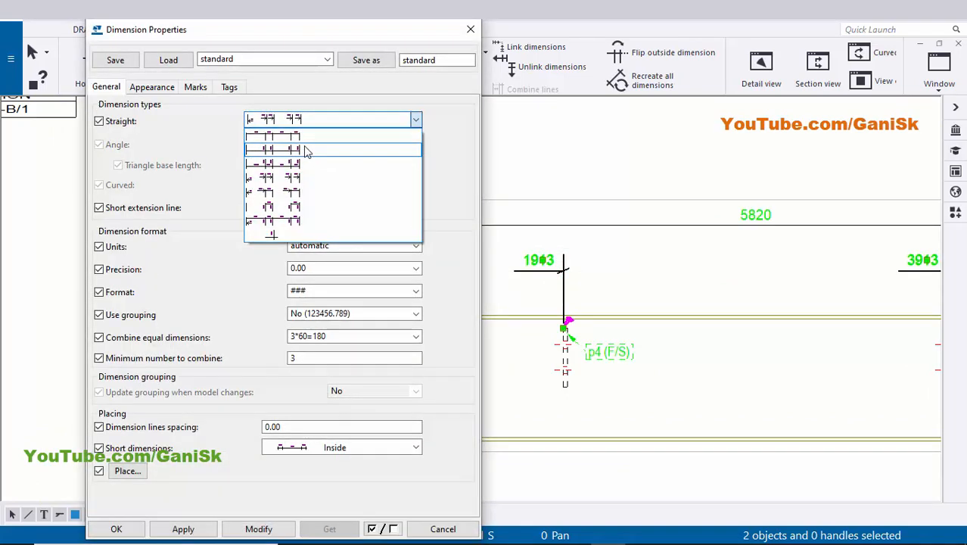
pyautogui.click(306, 150)
pyautogui.click(260, 529)
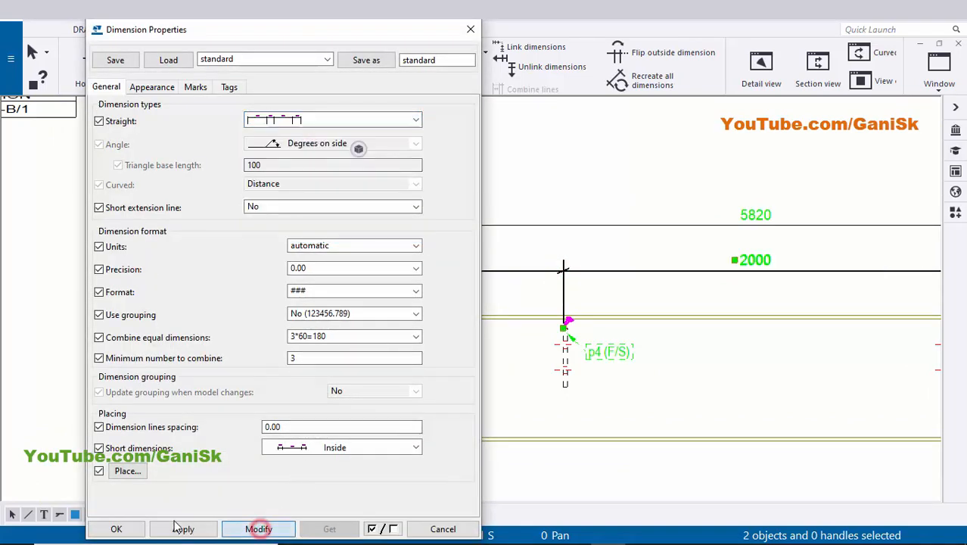
pyautogui.click(132, 528)
pyautogui.scroll(-2, 524, 484)
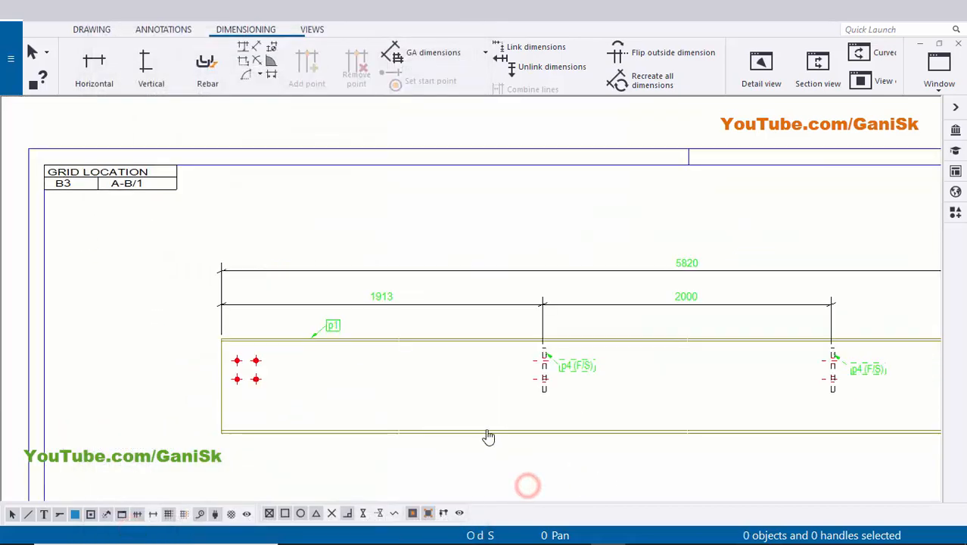
pyautogui.scroll(1, 477, 338)
pyautogui.scroll(-1, 164, 302)
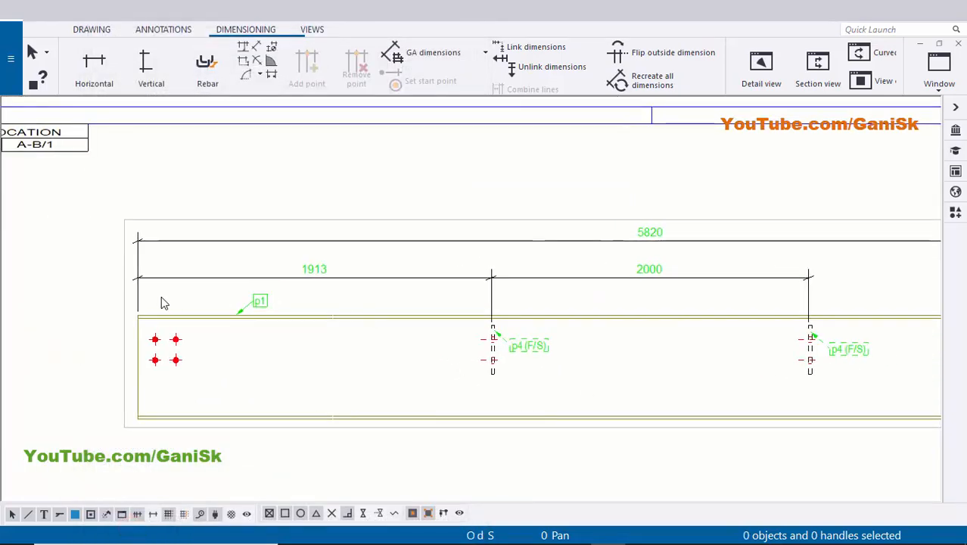
pyautogui.scroll(1, 435, 285)
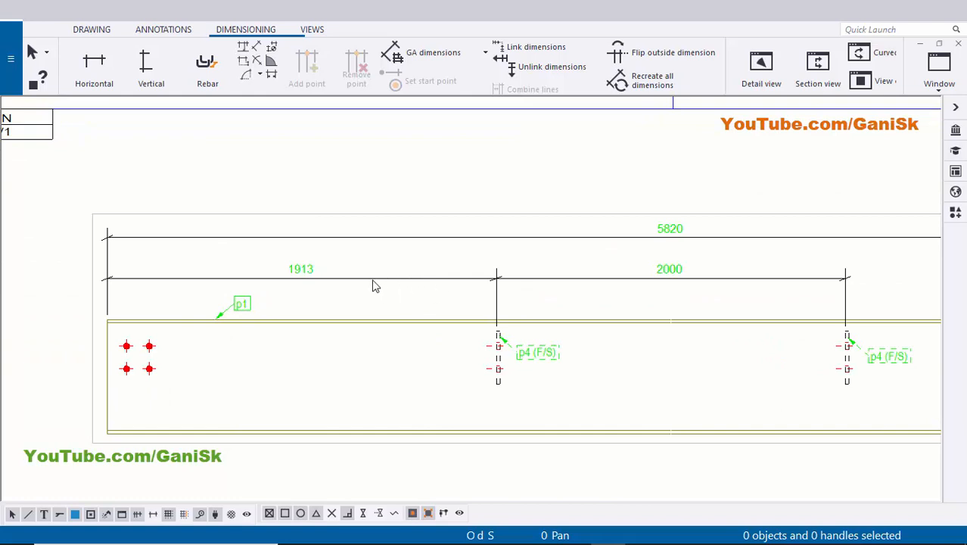
# - Add a vertical dimension from the first p4 plate's top-left corner to the beam's top edge, placed left of the plate
pyautogui.scroll(5, 527, 310)
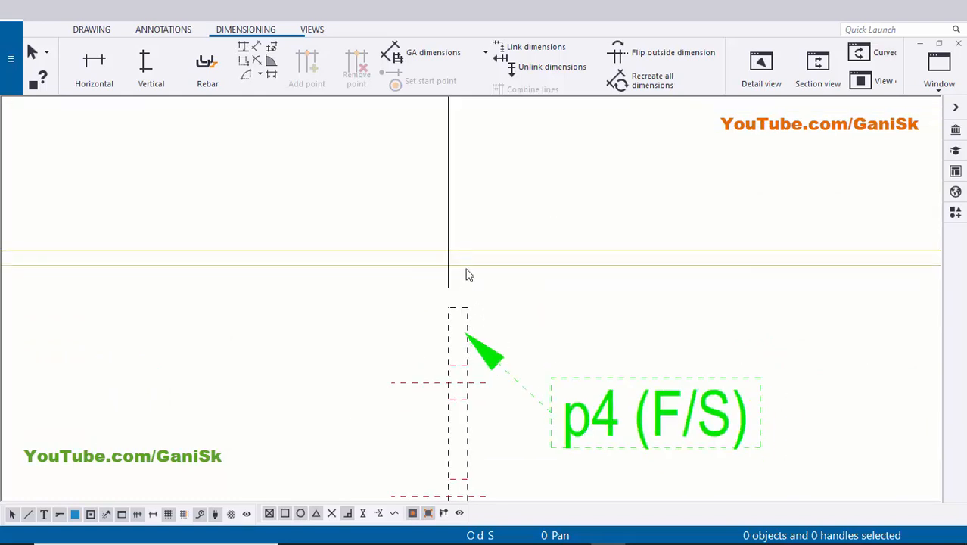
pyautogui.click(146, 73)
pyautogui.scroll(3, 454, 299)
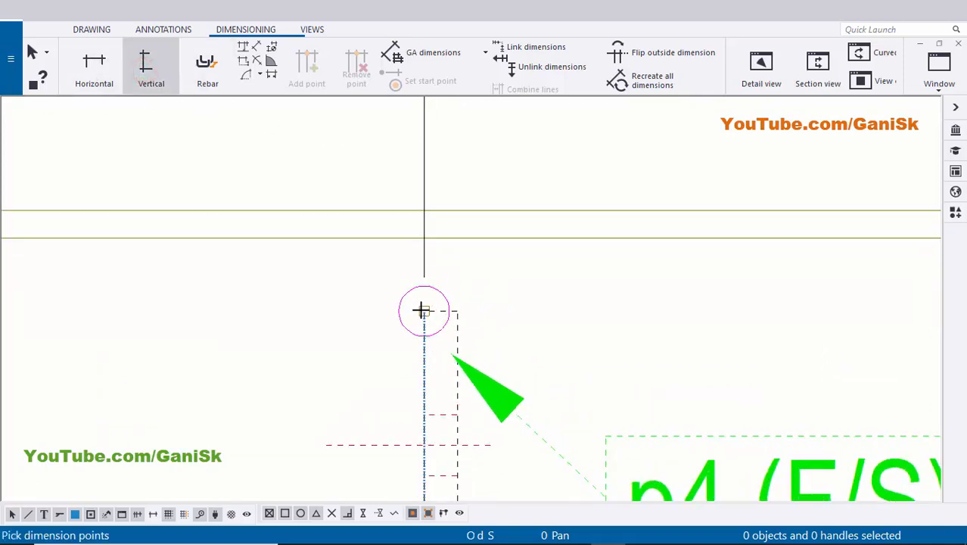
pyautogui.click(394, 281)
pyautogui.click(353, 214)
pyautogui.middleClick(352, 214)
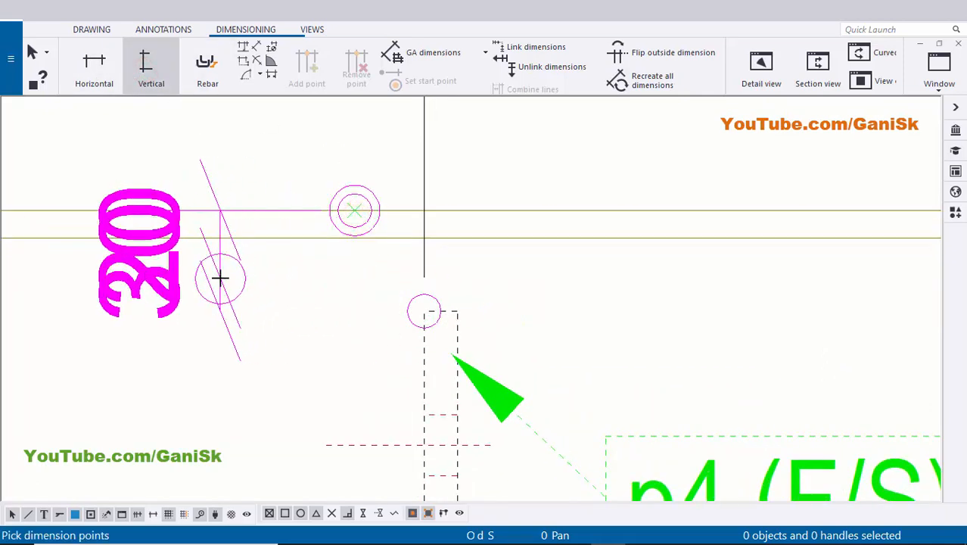
pyautogui.click(220, 276)
# - Add a vertical dimension from the second p4 plate's top-left corner to the beam's top edge, placed left of the plate, and end dimensioning
pyautogui.scroll(-3, 345, 248)
pyautogui.scroll(2, 406, 294)
pyautogui.scroll(-3, 374, 254)
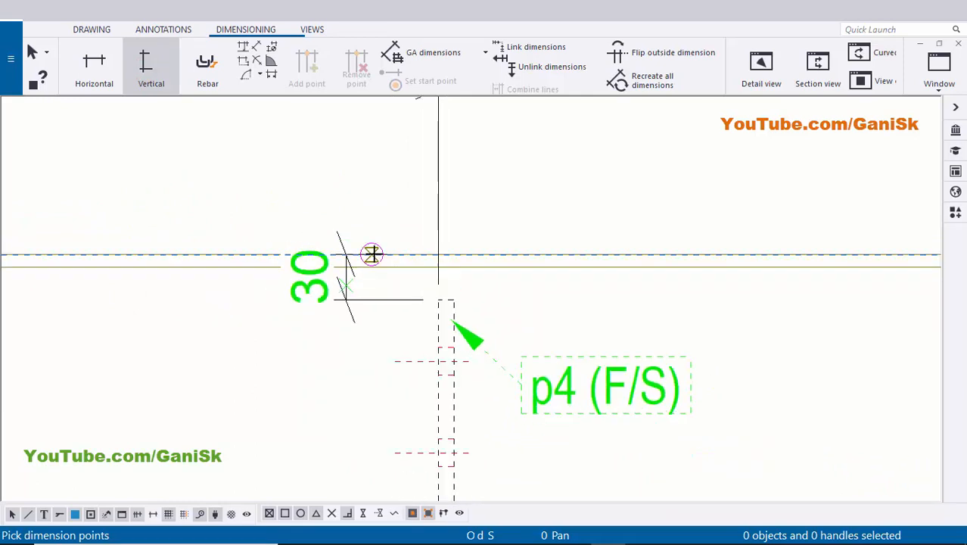
pyautogui.scroll(3, 608, 272)
pyautogui.scroll(1, 582, 262)
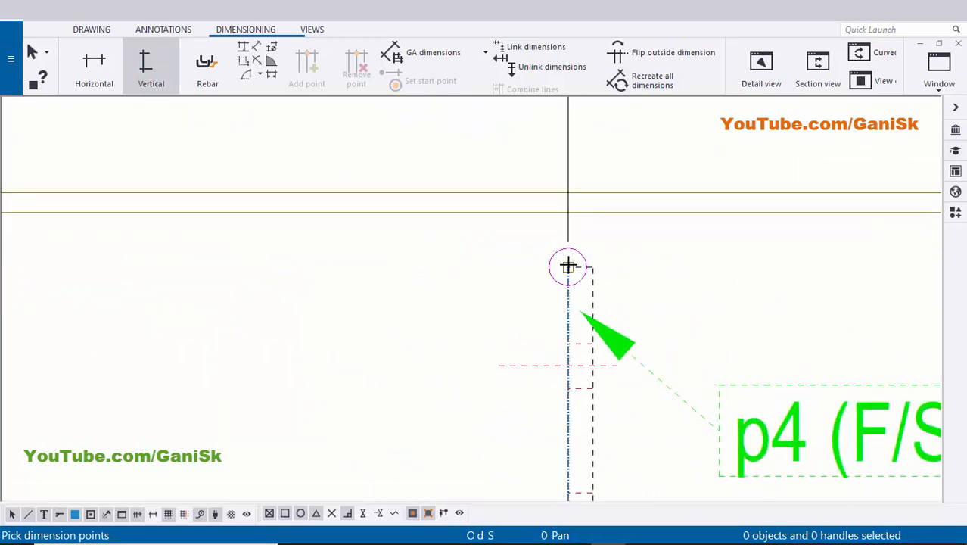
pyautogui.click(567, 263)
pyautogui.click(505, 192)
pyautogui.middleClick(442, 263)
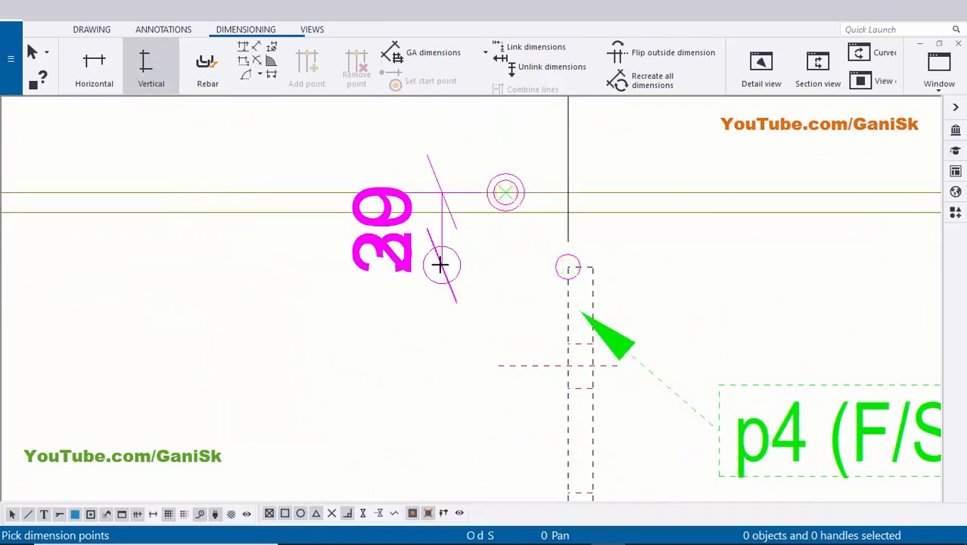
pyautogui.click(440, 264)
pyautogui.scroll(-3, 529, 260)
pyautogui.rightClick(445, 176)
pyautogui.click(473, 185)
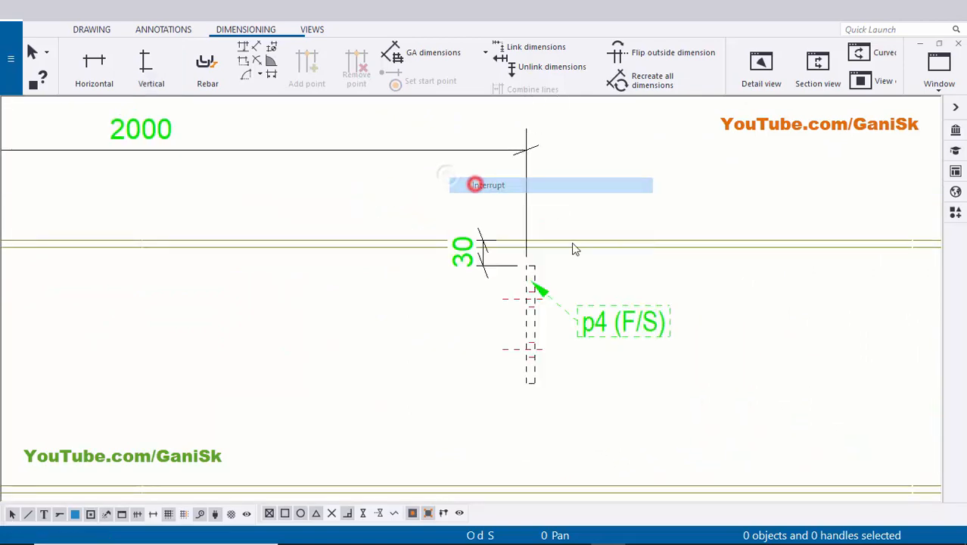
# - Examine the vertical offset dimensions between the beam's top edge and both p4 plates
pyautogui.scroll(-2, 603, 259)
pyautogui.scroll(-2, 463, 255)
pyautogui.scroll(2, 302, 248)
pyautogui.scroll(2, 324, 265)
pyautogui.scroll(-2, 310, 257)
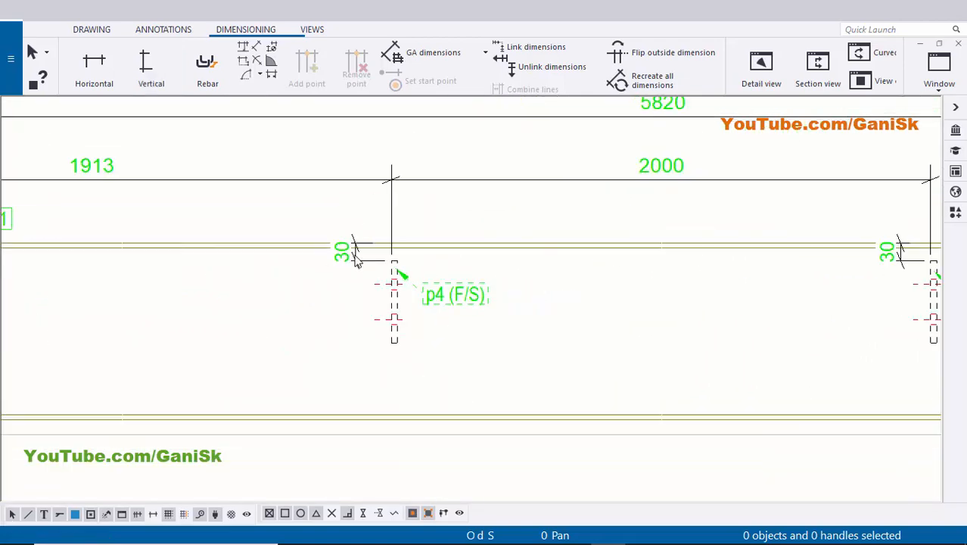
pyautogui.scroll(2, 340, 255)
pyautogui.scroll(-2, 423, 254)
pyautogui.scroll(2, 429, 227)
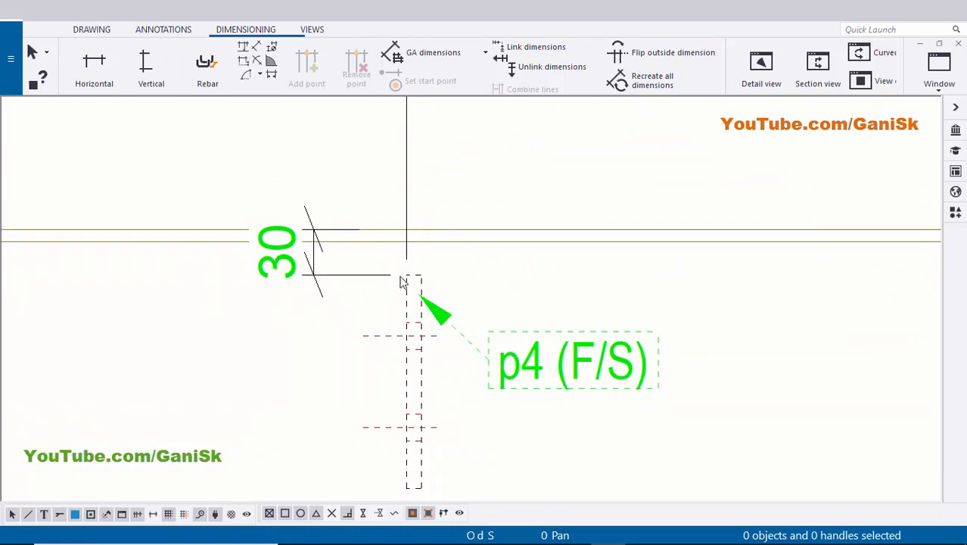
pyautogui.scroll(-2, 749, 291)
pyautogui.scroll(-2, 736, 276)
pyautogui.scroll(2, 764, 268)
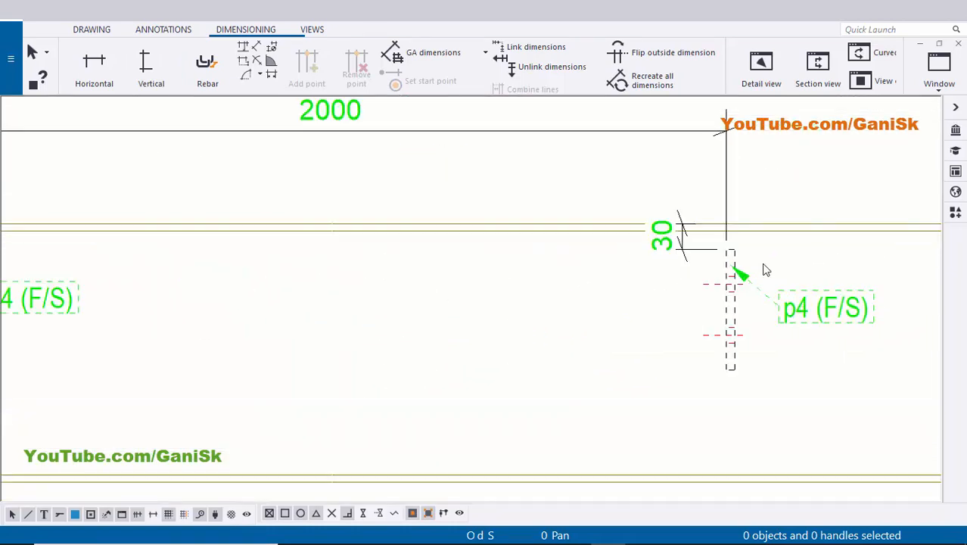
pyautogui.scroll(-2, 763, 268)
pyautogui.moveTo(496, 265); pyautogui.dragTo(567, 275, button='middle')
pyautogui.scroll(1, 508, 274)
pyautogui.scroll(1, 448, 280)
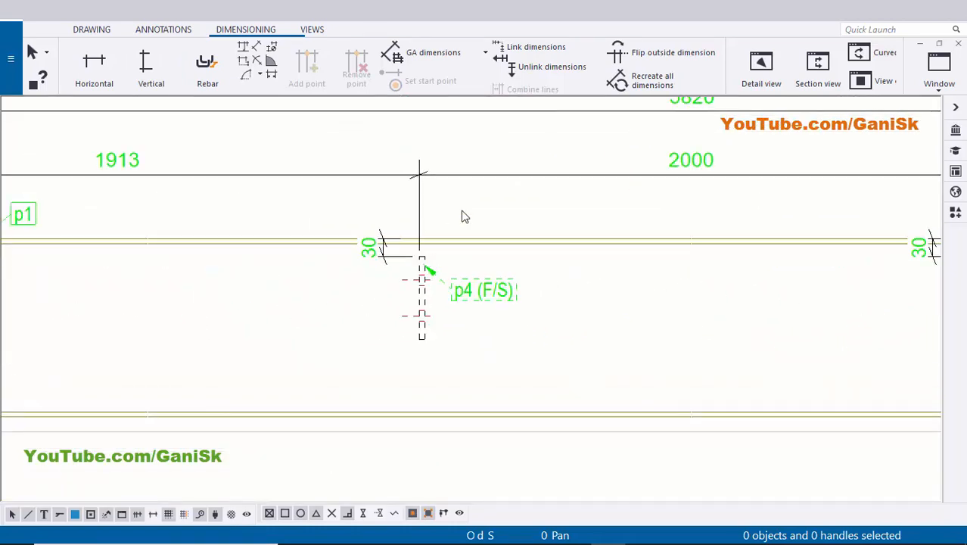
pyautogui.scroll(-1, 382, 330)
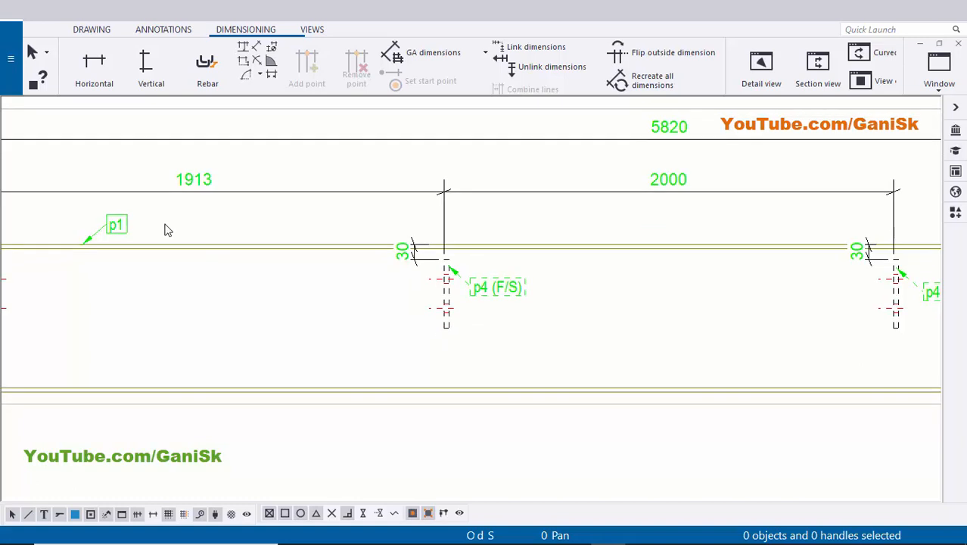
# - Create a section view cut across the beam just right of the first p4 plate, looking left, placed below the main beam view
pyautogui.click(311, 30)
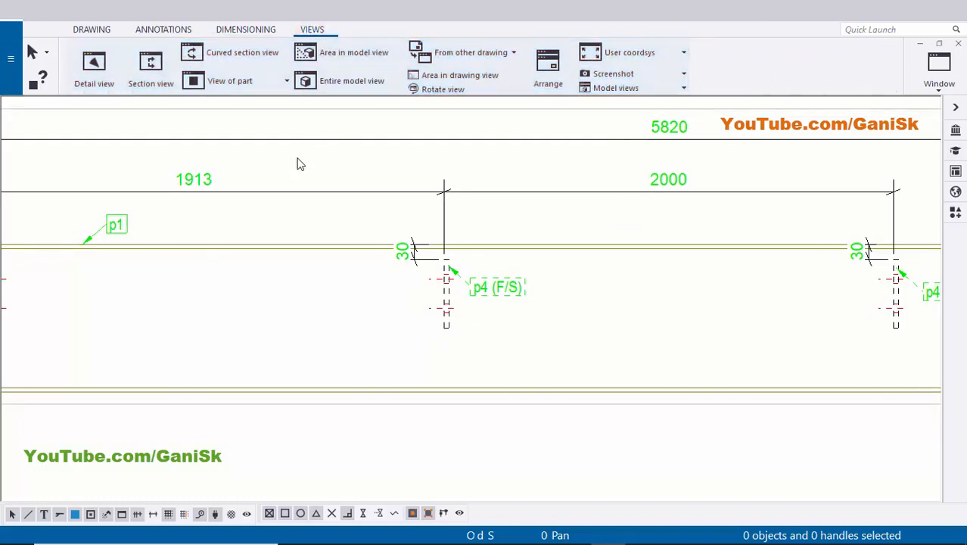
pyautogui.click(150, 82)
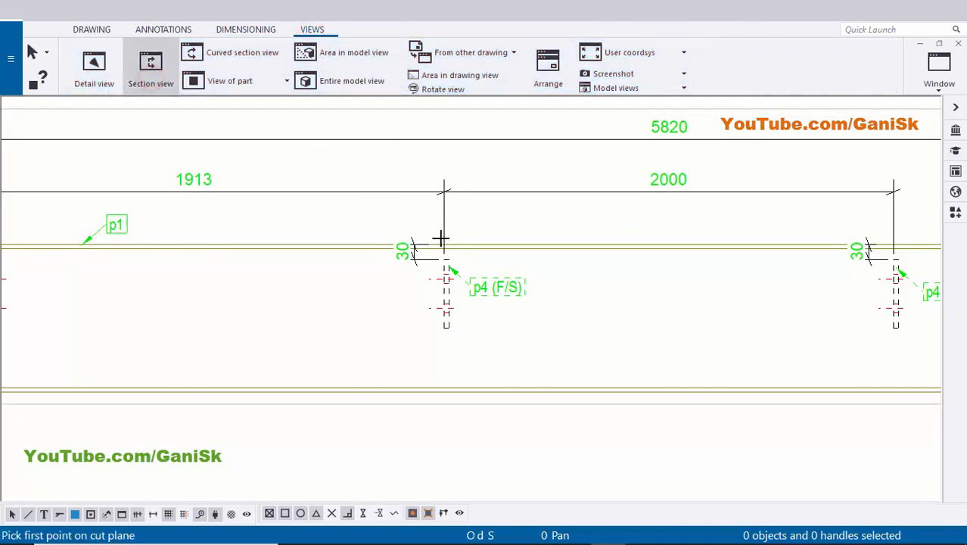
pyautogui.scroll(2, 440, 243)
pyautogui.scroll(1, 478, 199)
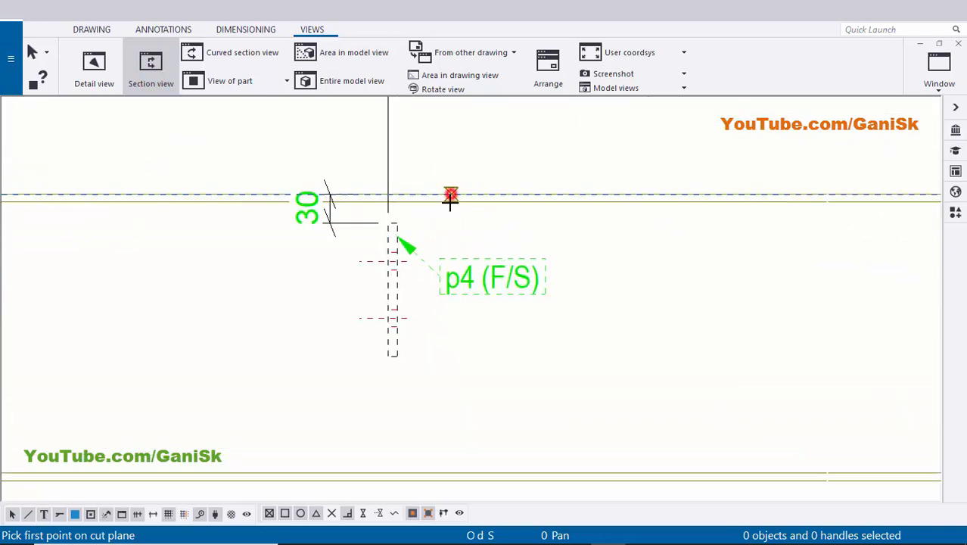
pyautogui.click(450, 195)
pyautogui.scroll(-3, 454, 363)
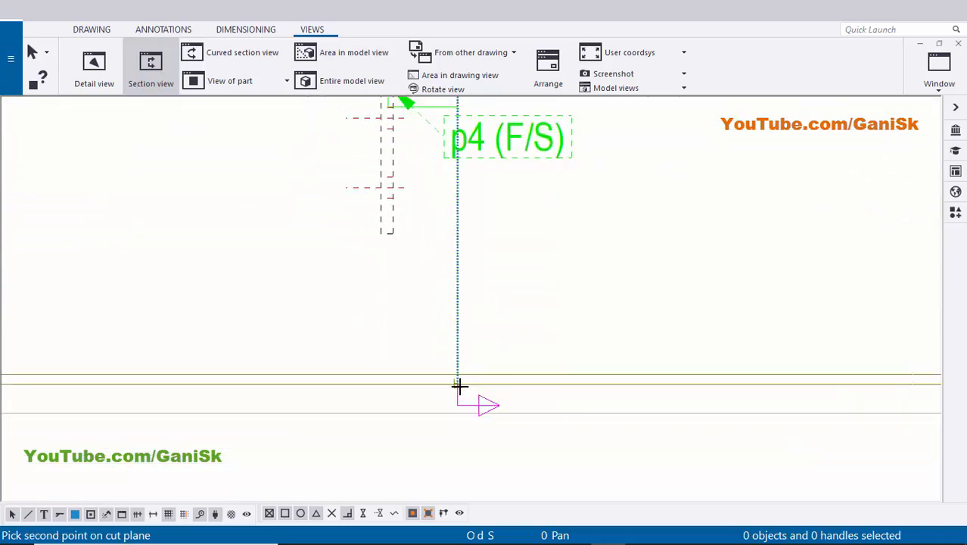
pyautogui.click(458, 386)
pyautogui.scroll(-1, 440, 388)
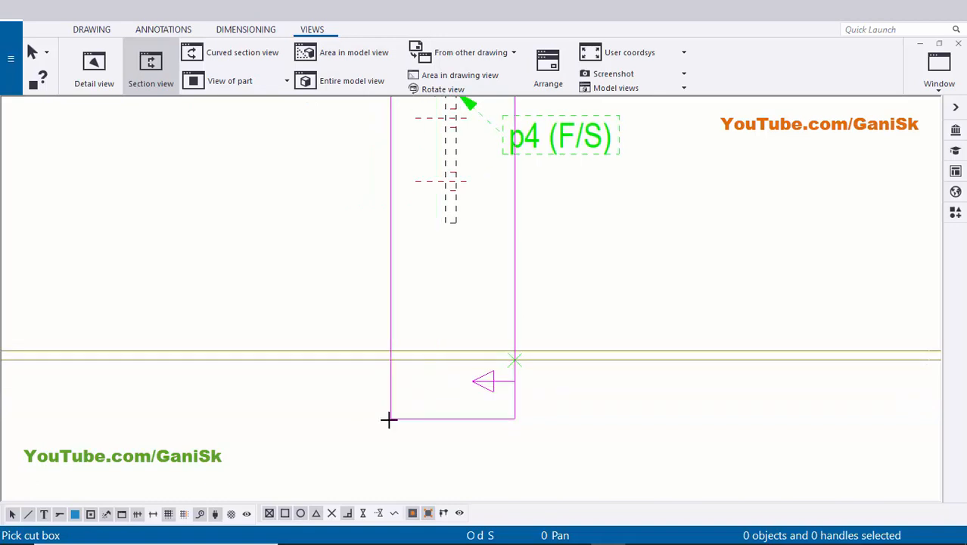
pyautogui.scroll(-3, 358, 429)
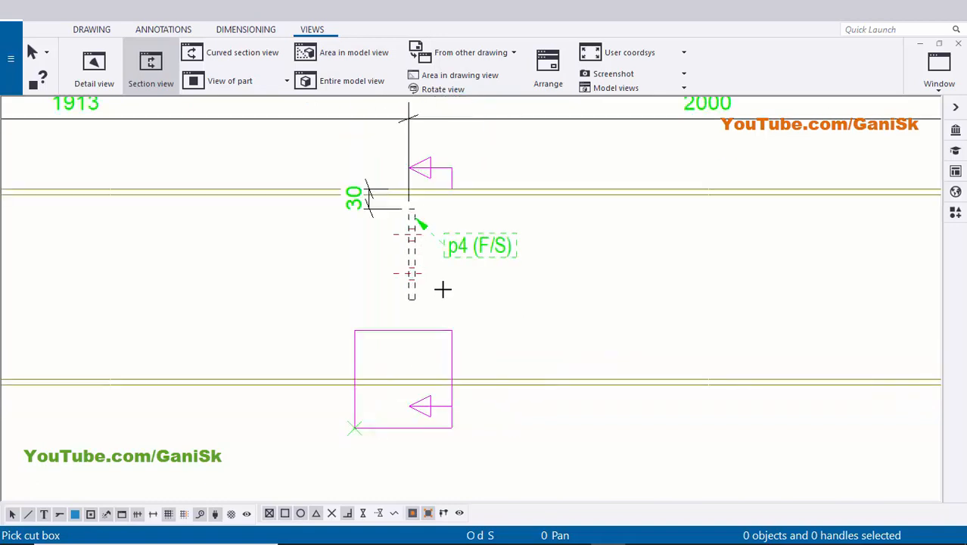
pyautogui.scroll(-5, 466, 230)
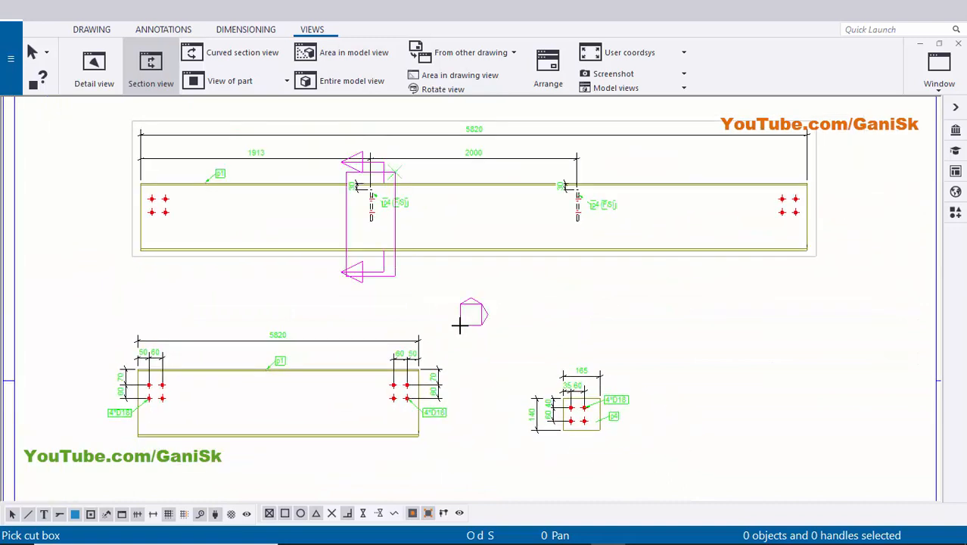
pyautogui.click(460, 327)
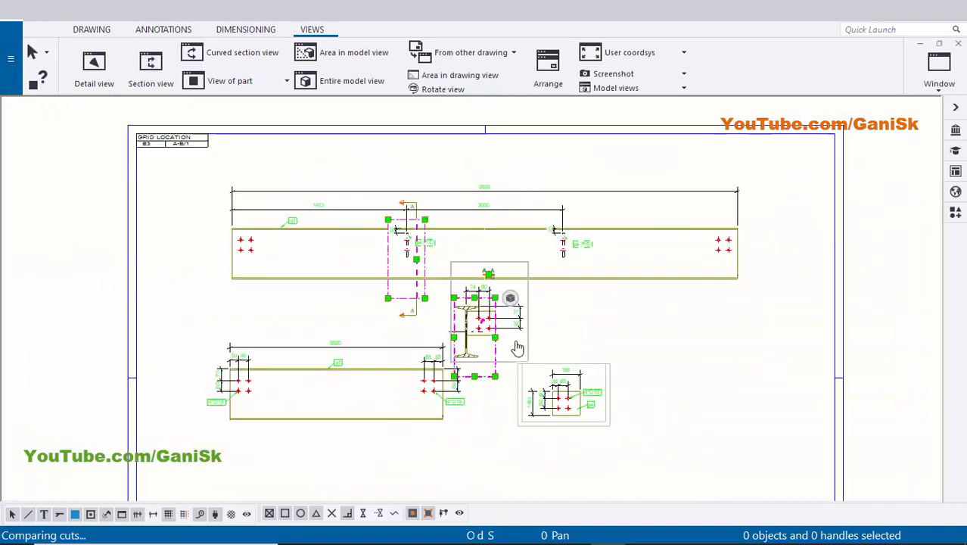
# - Move the single-part views of beam p1 and plate p4 lower on the sheet to free space around section A-A
pyautogui.click(359, 396)
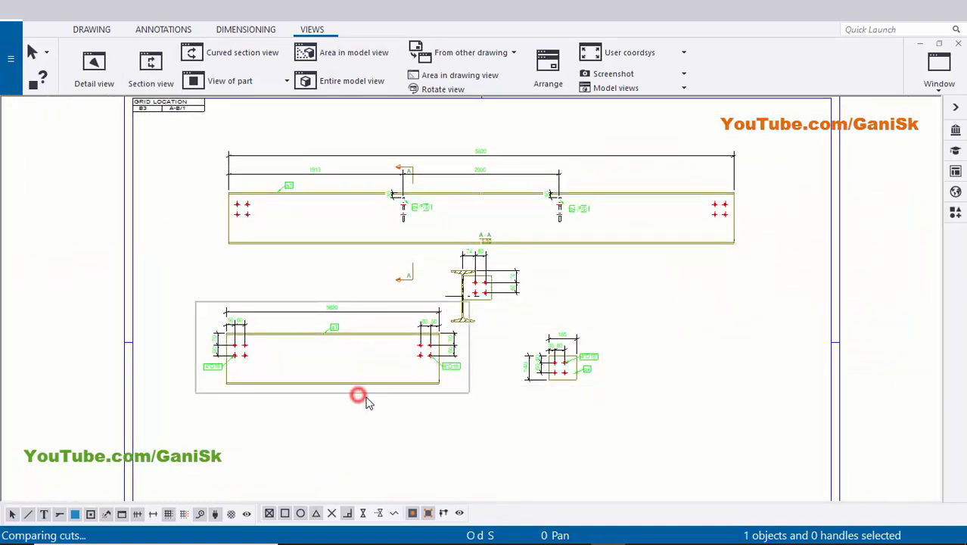
pyautogui.moveTo(374, 417); pyautogui.dragTo(384, 453)
pyautogui.click(541, 416)
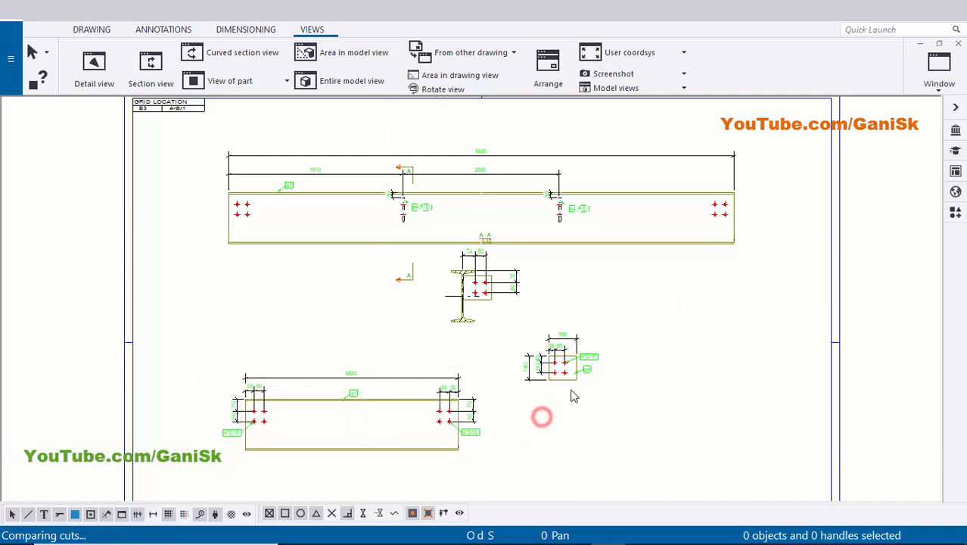
pyautogui.moveTo(567, 390); pyautogui.dragTo(568, 444)
pyautogui.click(659, 396)
# - Move section view A-A down and left so it sits beneath the first p4 plate in the main beam view
pyautogui.scroll(3, 552, 374)
pyautogui.moveTo(567, 377); pyautogui.dragTo(452, 402)
pyautogui.click(522, 304)
pyautogui.scroll(4, 629, 268)
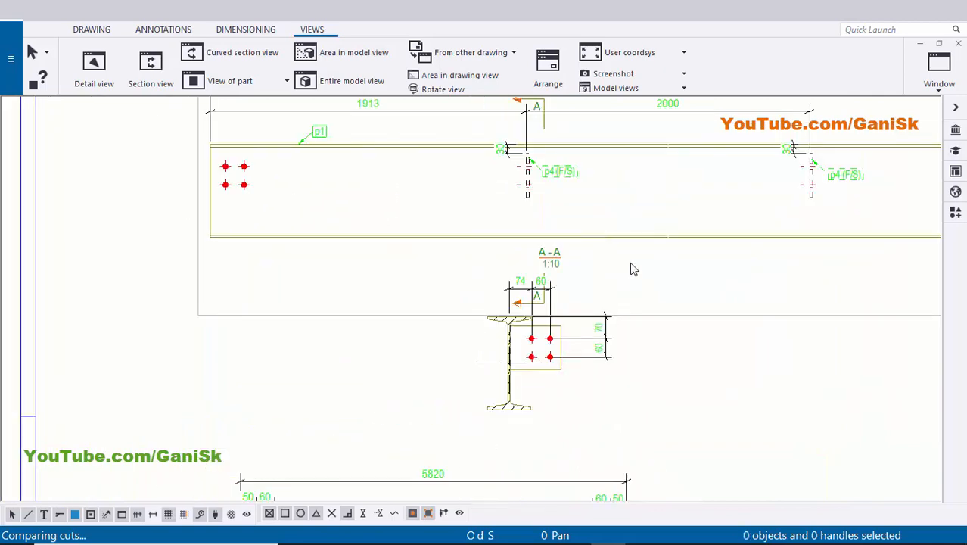
pyautogui.scroll(4, 525, 189)
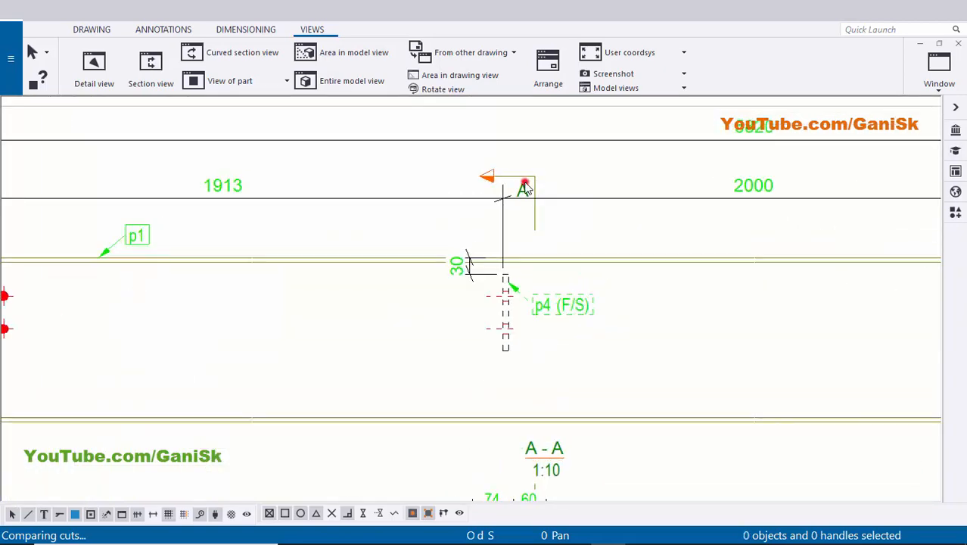
# - Set the vertical length of section A's cutting line to 5.00 and shift its upper mark below the plate-position dimension line
pyautogui.doubleClick(524, 189)
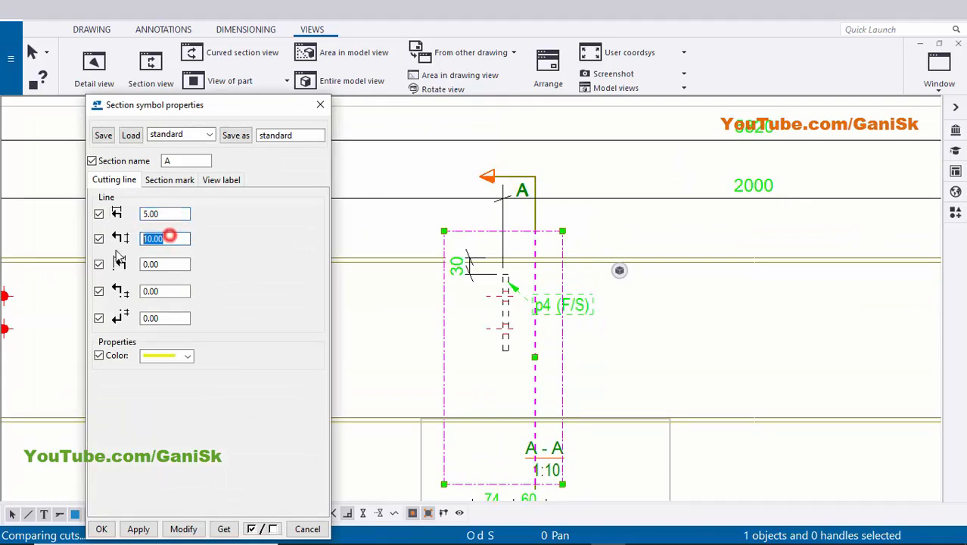
pyautogui.click(183, 529)
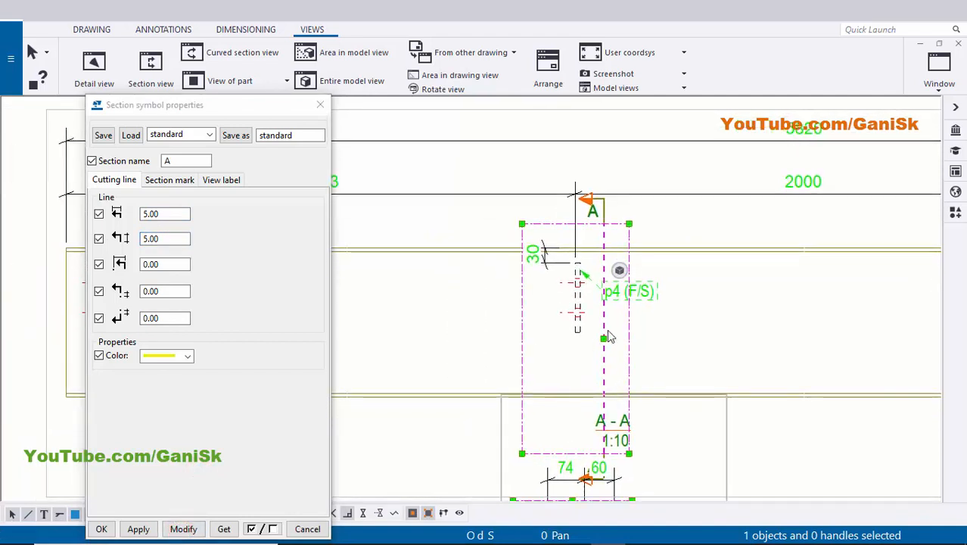
pyautogui.click(319, 105)
pyautogui.scroll(1, 597, 202)
pyautogui.moveTo(585, 199); pyautogui.dragTo(588, 226)
pyautogui.click(739, 222)
pyautogui.scroll(-2, 739, 222)
pyautogui.scroll(-2, 694, 325)
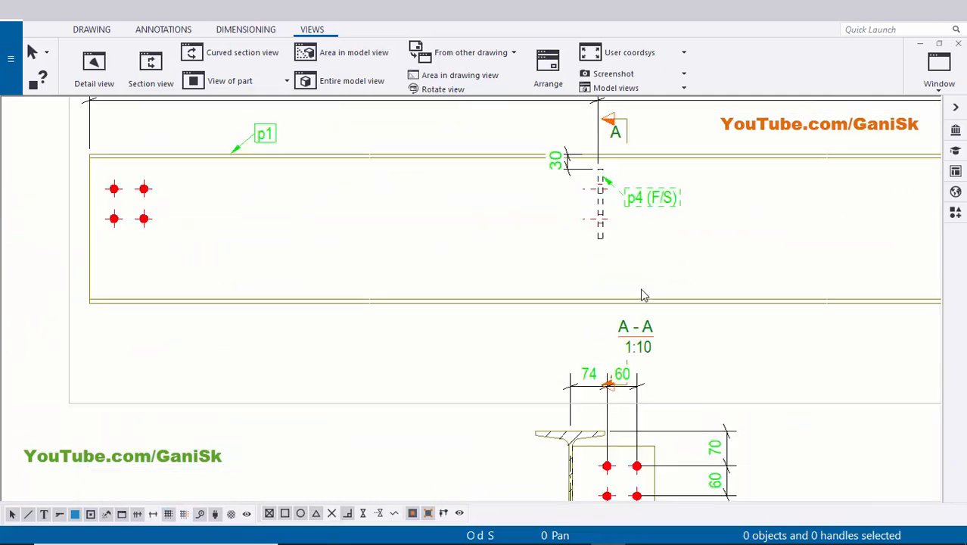
# - Move section view A-A to the right, clear of the section A cutting line below the main beam
pyautogui.scroll(5, 641, 291)
pyautogui.scroll(-6, 603, 348)
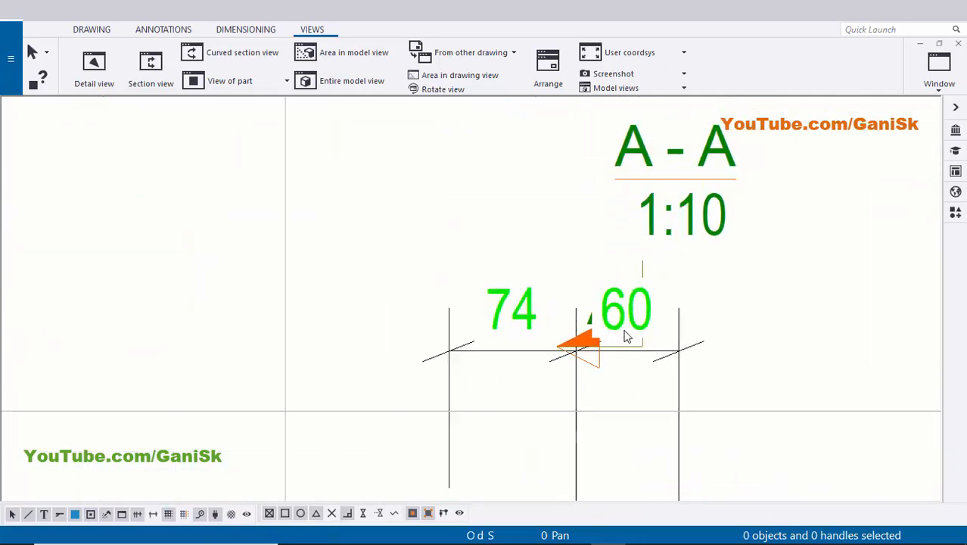
pyautogui.click(668, 385)
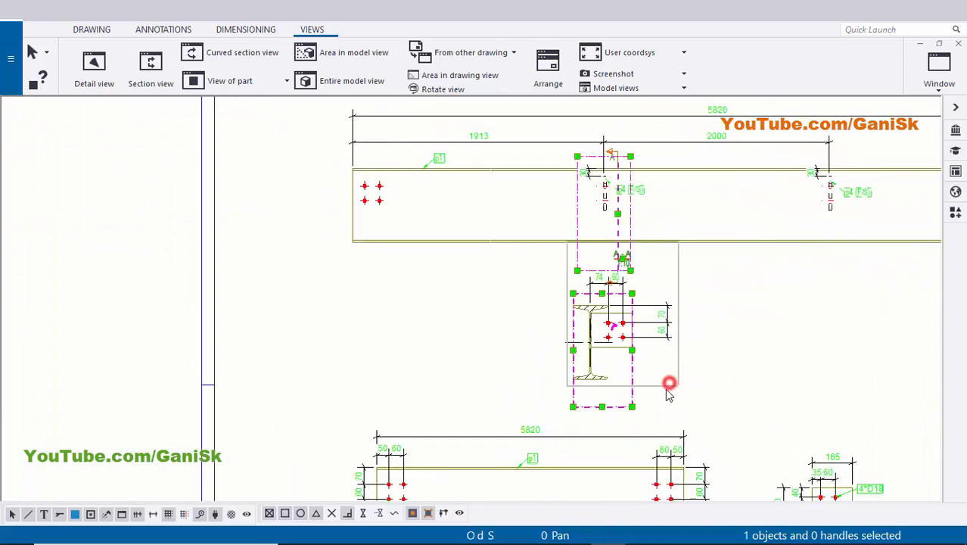
pyautogui.moveTo(666, 385); pyautogui.dragTo(754, 395)
pyautogui.click(548, 353)
# - Move the lower section A mark up to just beneath the beam's bottom flange
pyautogui.scroll(2, 620, 274)
pyautogui.scroll(2, 618, 270)
pyautogui.click(596, 282)
pyautogui.moveTo(598, 282); pyautogui.dragTo(600, 240)
pyautogui.click(553, 332)
pyautogui.scroll(-1, 554, 337)
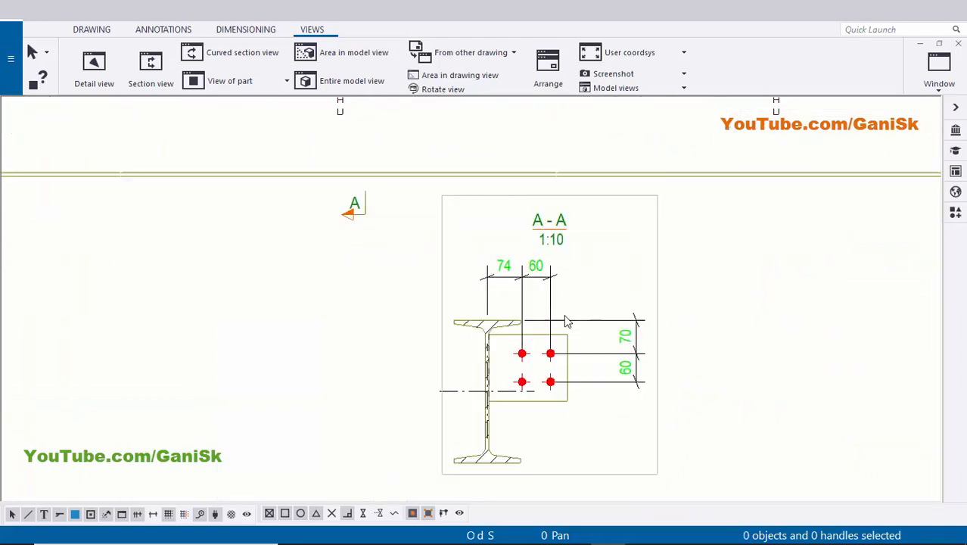
# - Examine the hole dimensions in section view A-A against the first p4 plate in the main beam view
pyautogui.scroll(3, 567, 321)
pyautogui.scroll(1, 533, 314)
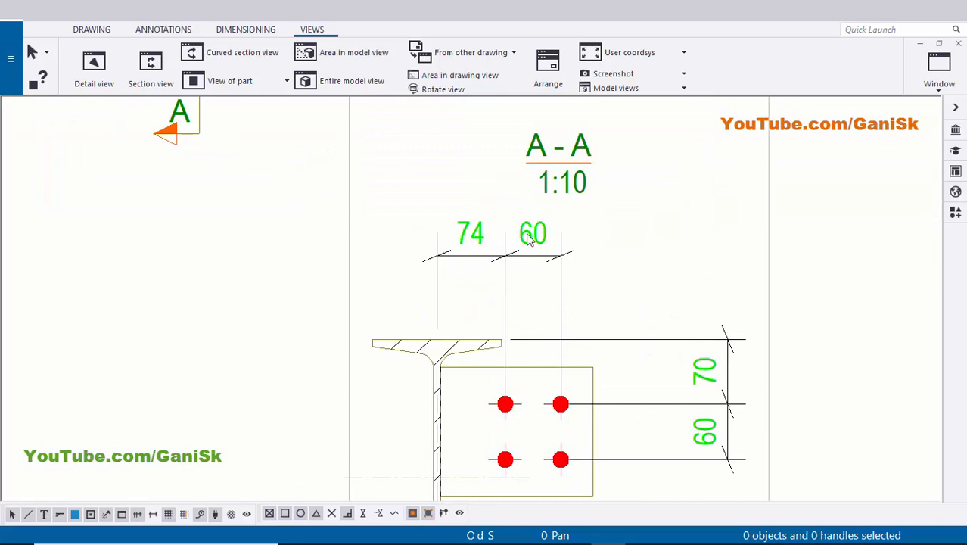
pyautogui.moveTo(622, 361); pyautogui.dragTo(577, 288, button='middle')
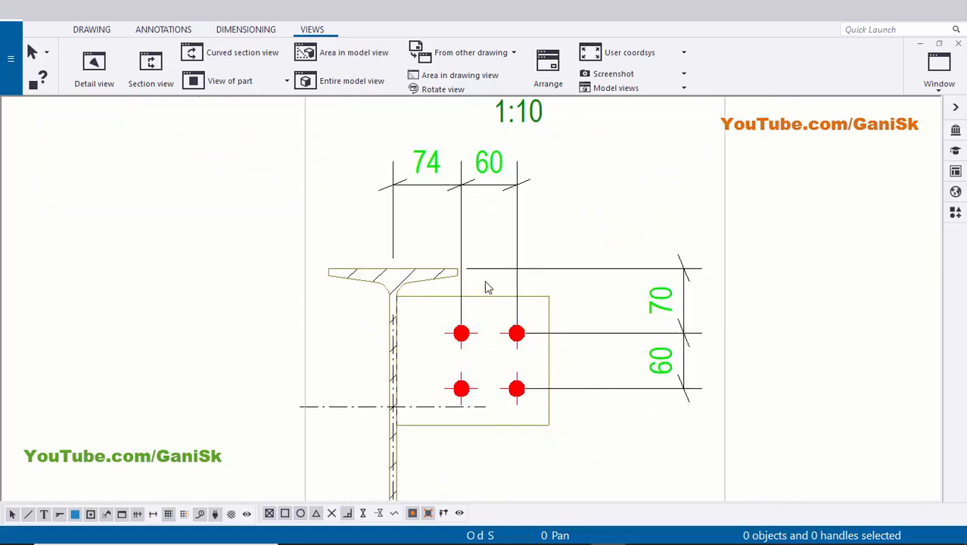
pyautogui.scroll(2, 450, 265)
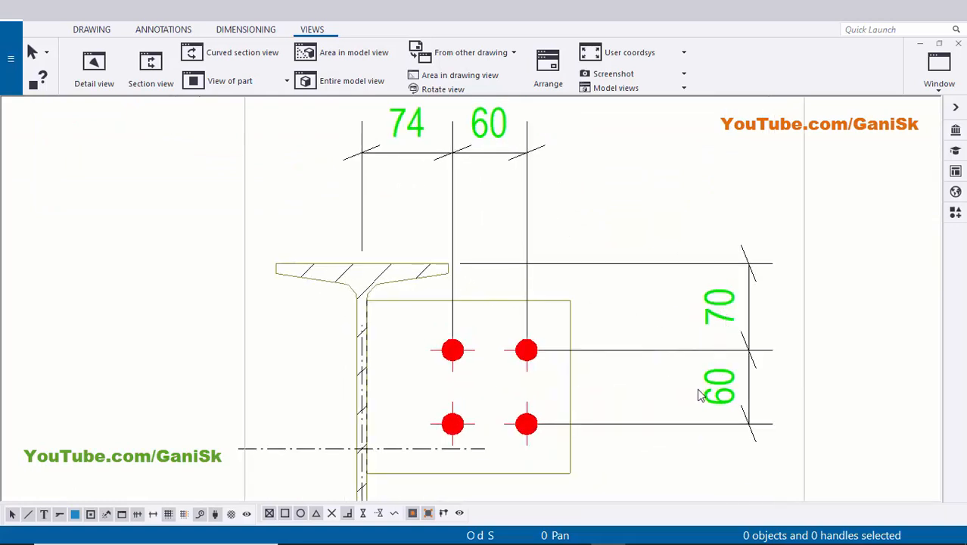
pyautogui.scroll(-2, 697, 388)
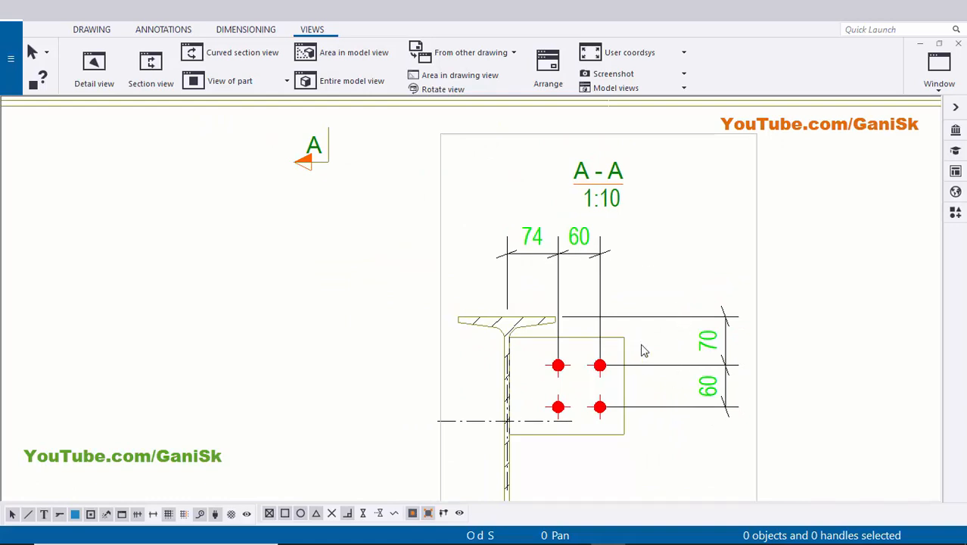
pyautogui.scroll(-4, 693, 349)
pyautogui.moveTo(639, 337); pyautogui.dragTo(660, 415, button='middle')
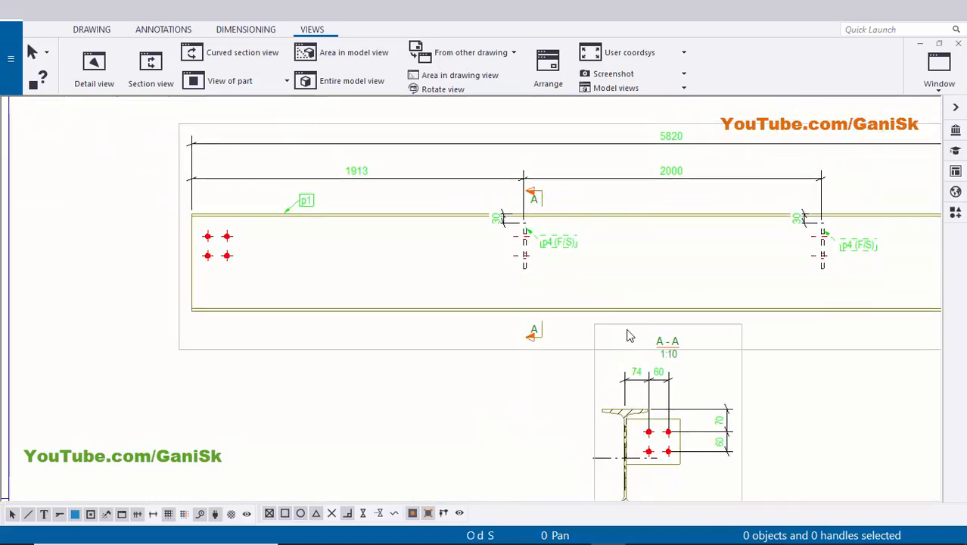
pyautogui.scroll(4, 546, 222)
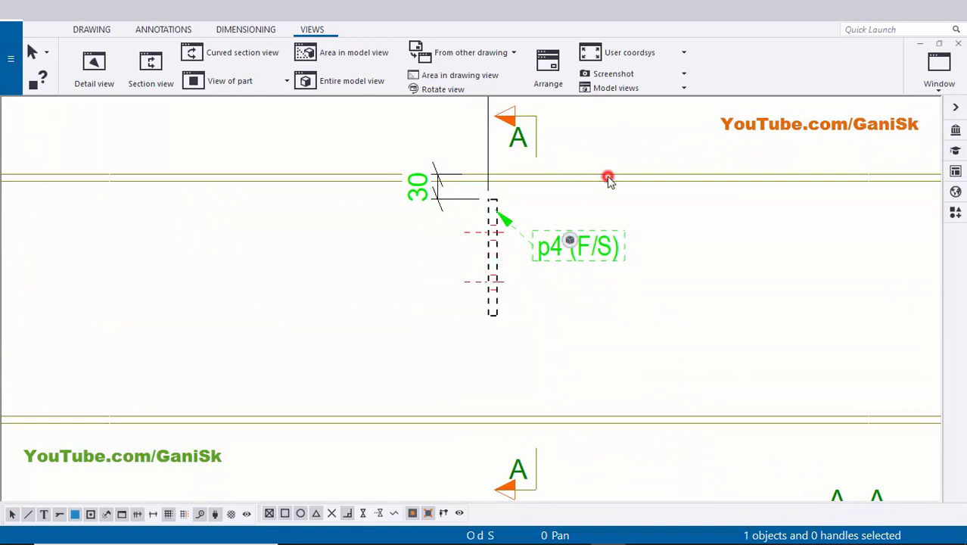
pyautogui.scroll(-3, 639, 314)
pyautogui.scroll(4, 688, 370)
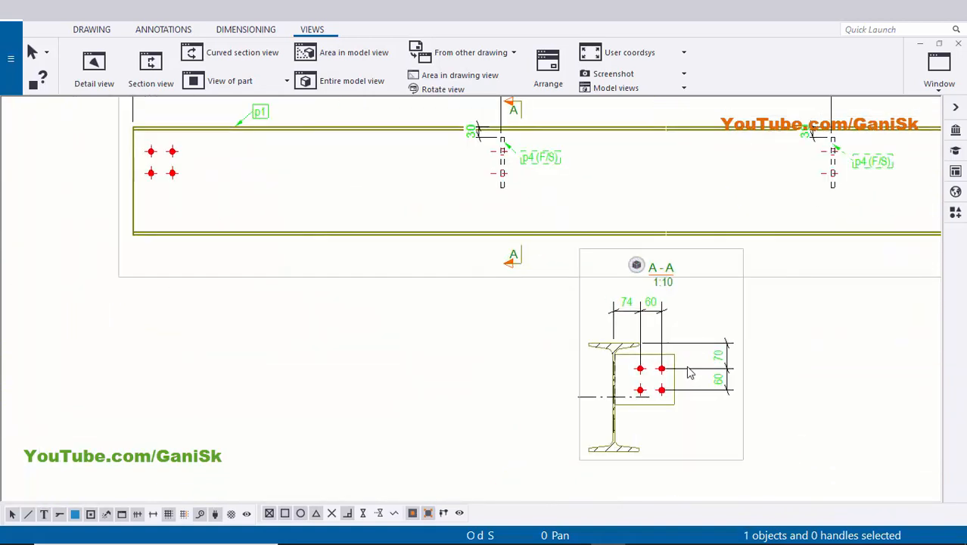
# - Move the vertical and horizontal hole dimension lines in section view A-A closer to the plate and beam profile
pyautogui.click(733, 370)
pyautogui.moveTo(746, 348); pyautogui.dragTo(701, 348)
pyautogui.scroll(1, 618, 259)
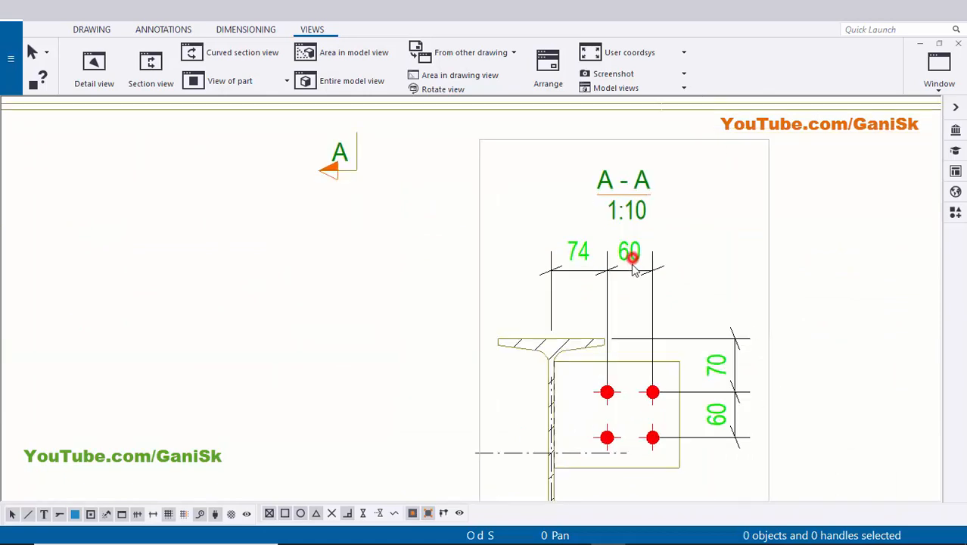
pyautogui.click(626, 257)
pyautogui.moveTo(624, 280); pyautogui.dragTo(637, 290)
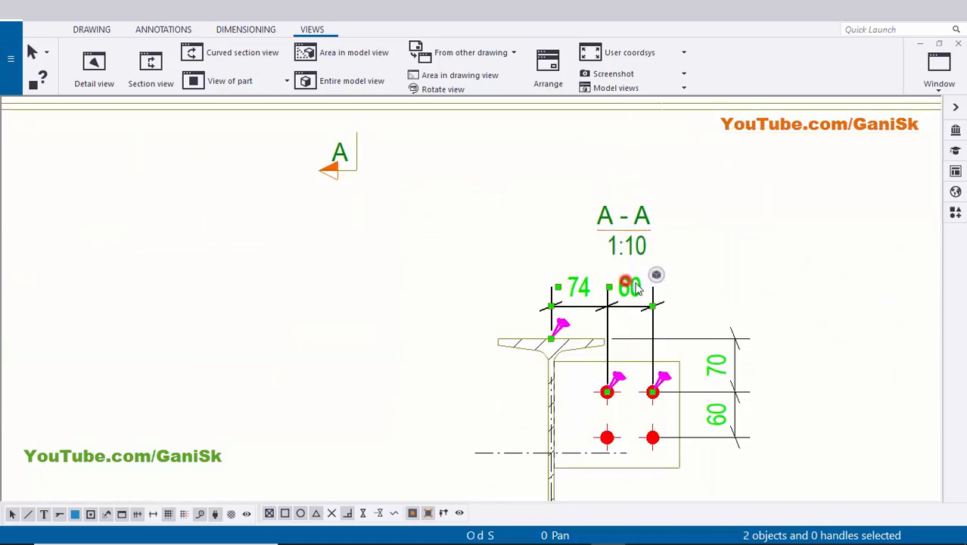
pyautogui.click(859, 279)
pyautogui.scroll(-2, 738, 279)
pyautogui.scroll(2, 726, 277)
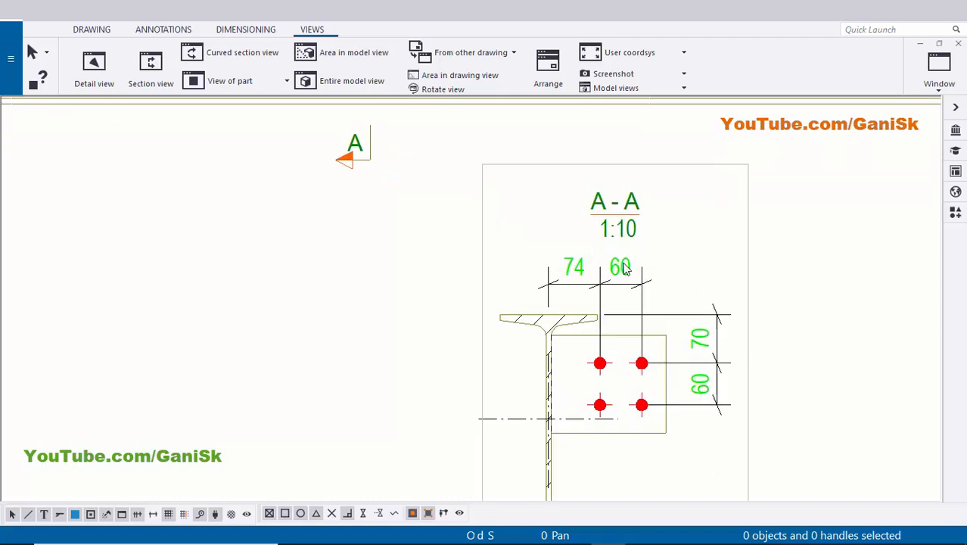
# - Set the vertical label position of section view A-A to Below in its view properties
pyautogui.scroll(-2, 614, 238)
pyautogui.click(616, 219)
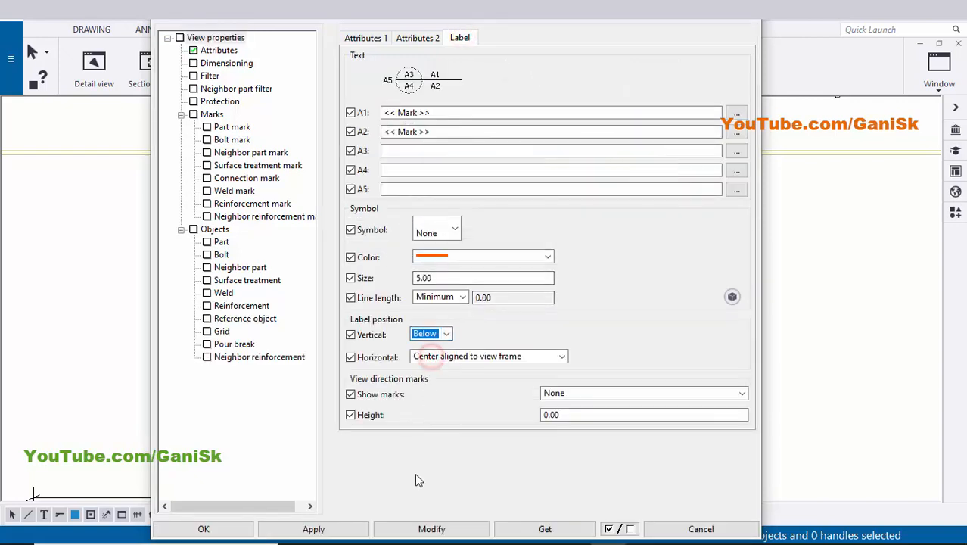
pyautogui.click(414, 527)
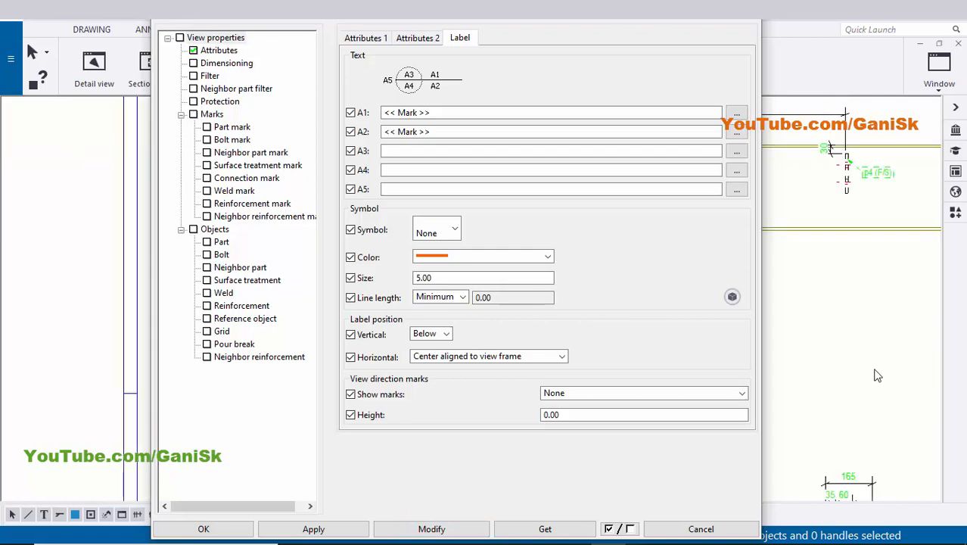
# - Remove the scale from the A-A view label by clearing its A2 text, and close the view properties
pyautogui.scroll(3, 847, 386)
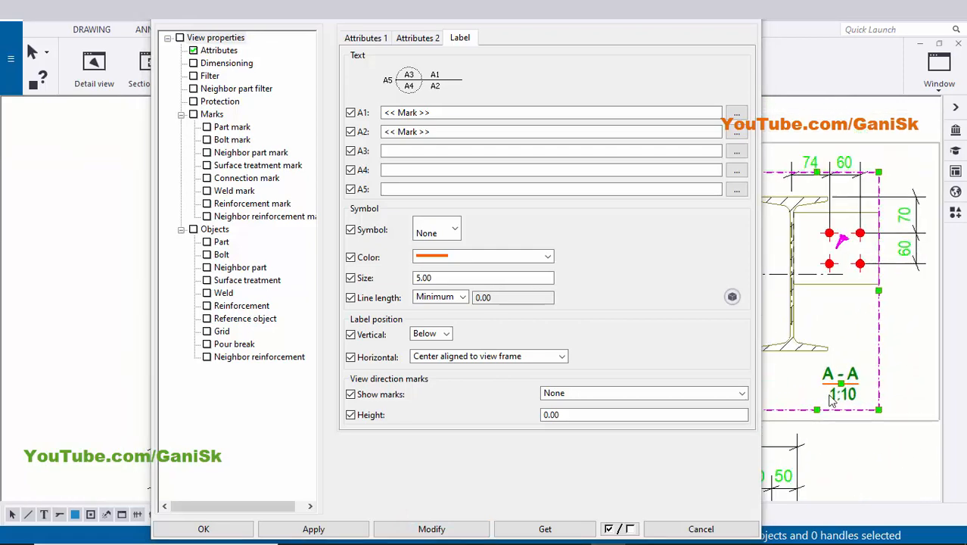
pyautogui.scroll(2, 847, 407)
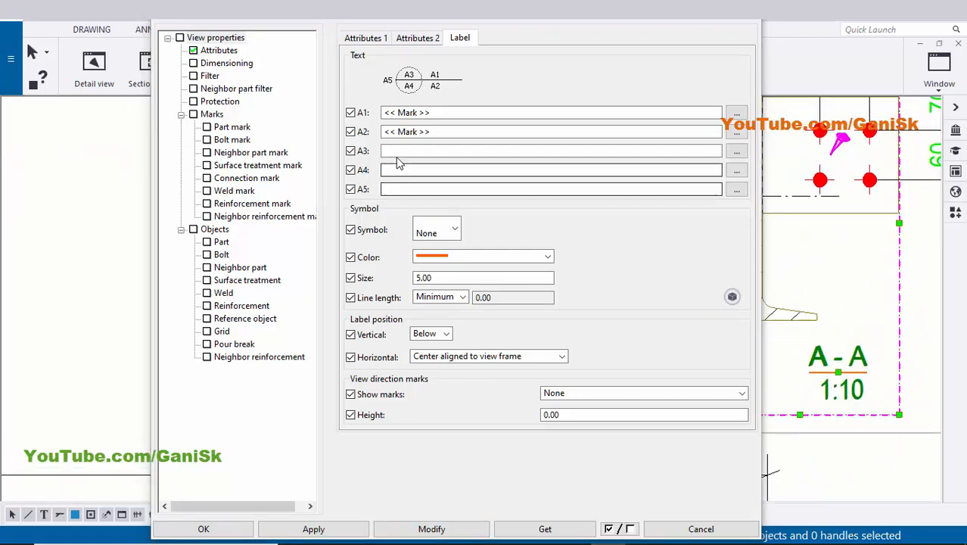
pyautogui.moveTo(447, 131); pyautogui.dragTo(313, 135)
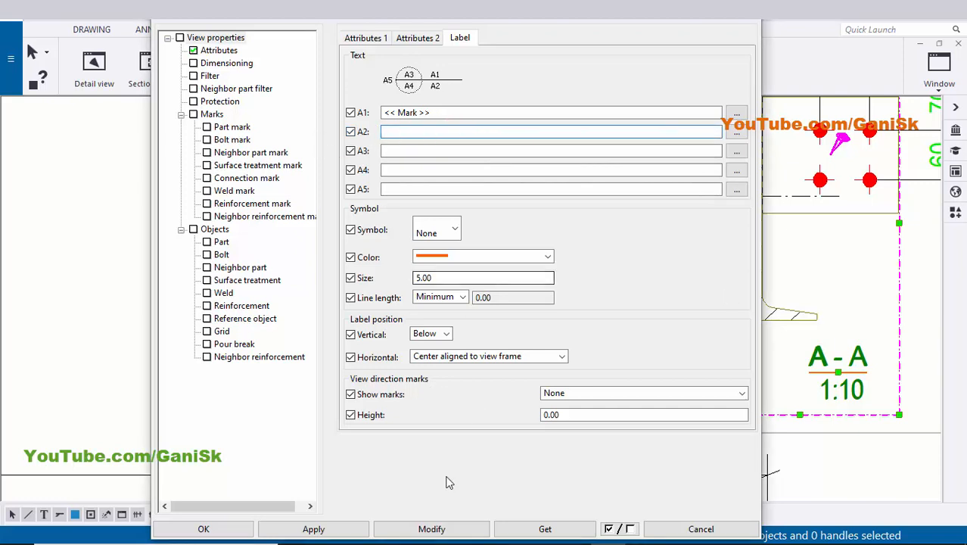
pyautogui.click(432, 528)
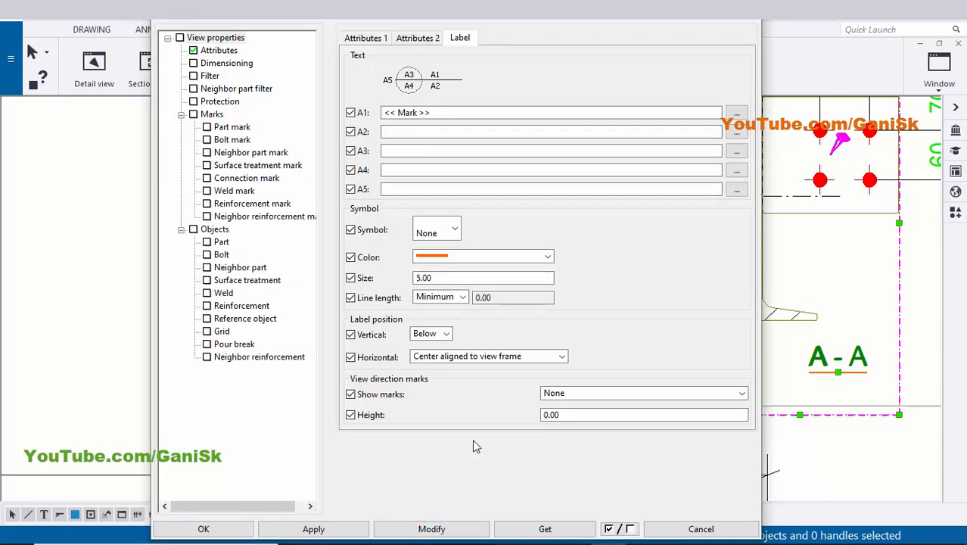
pyautogui.click(210, 528)
# - Turn off the center line of the beam profile in section view A-A
pyautogui.scroll(-4, 652, 361)
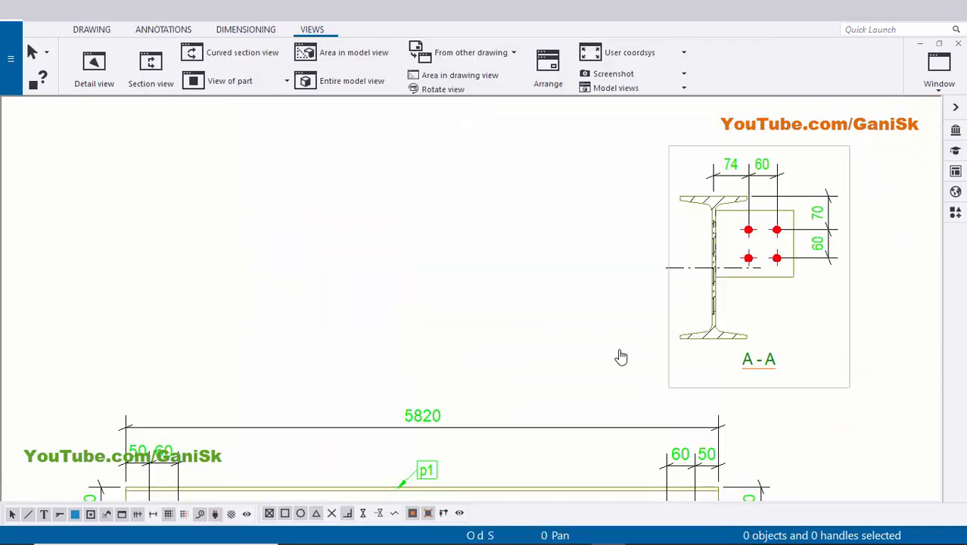
pyautogui.moveTo(620, 357); pyautogui.dragTo(463, 373, button='middle')
pyautogui.scroll(4, 610, 285)
pyautogui.scroll(-3, 663, 303)
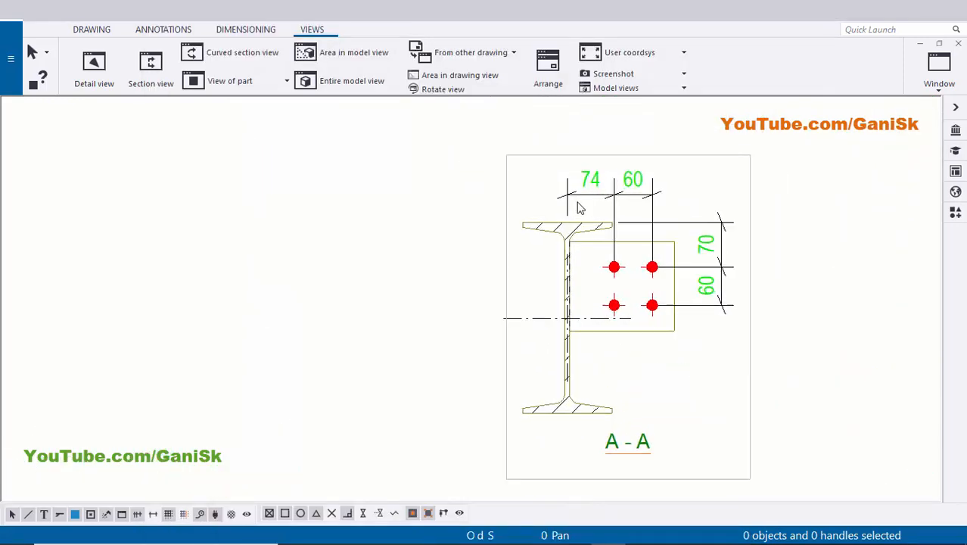
pyautogui.scroll(4, 560, 227)
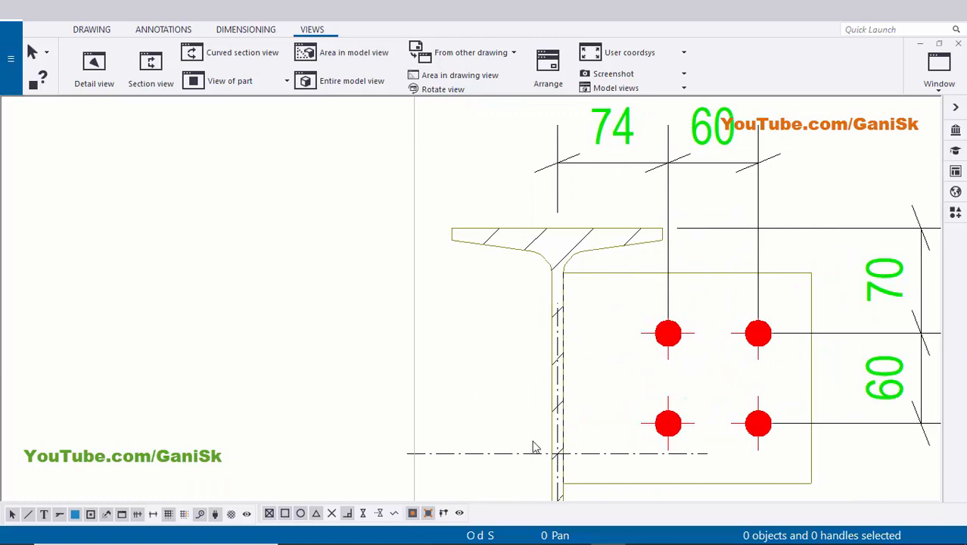
pyautogui.doubleClick(579, 244)
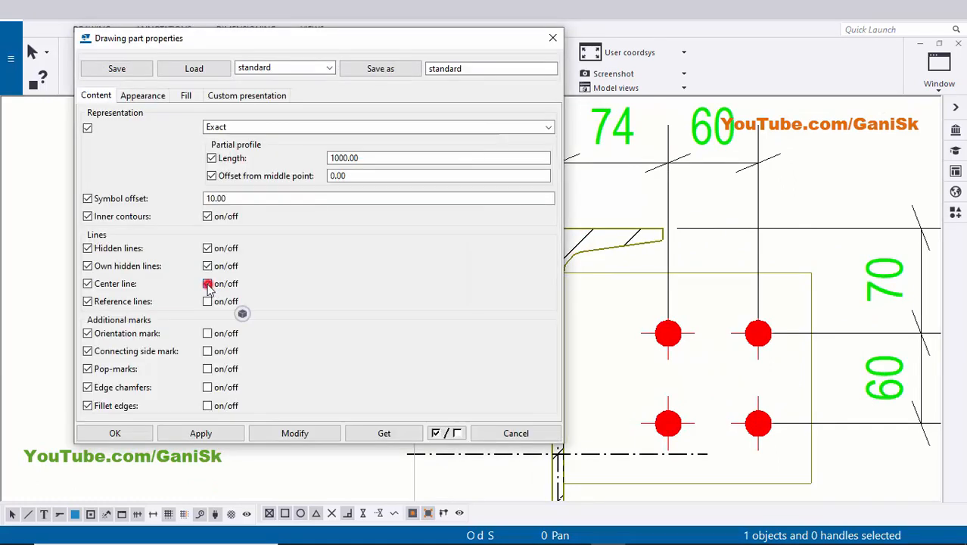
pyautogui.click(208, 284)
pyautogui.click(294, 432)
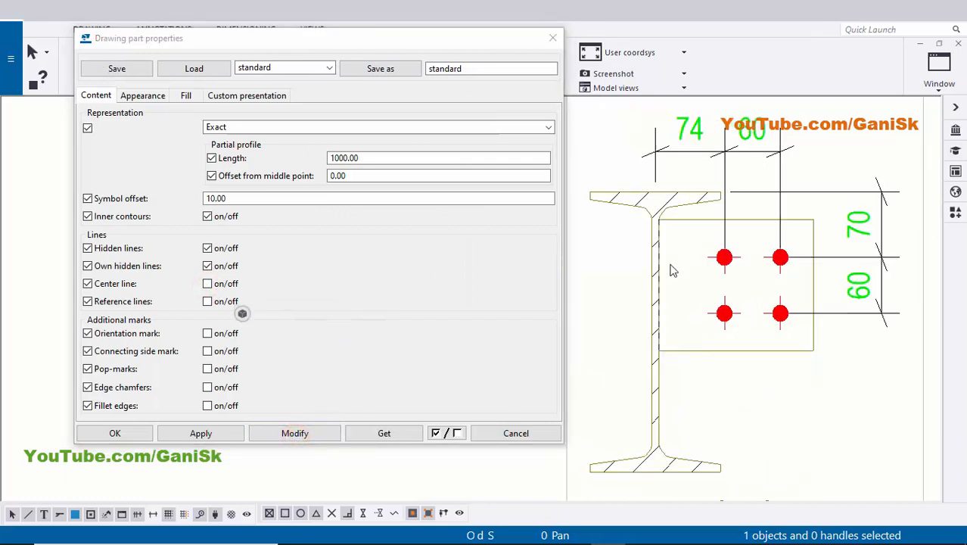
# - Remove the beam's hatching in section view A-A by setting its section fill type to None
pyautogui.click(186, 95)
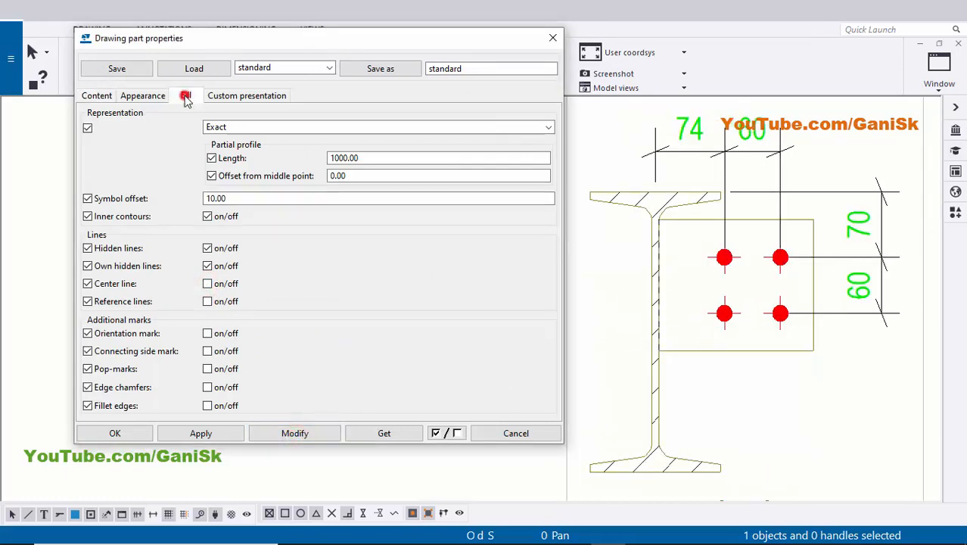
pyautogui.click(495, 147)
pyautogui.click(437, 174)
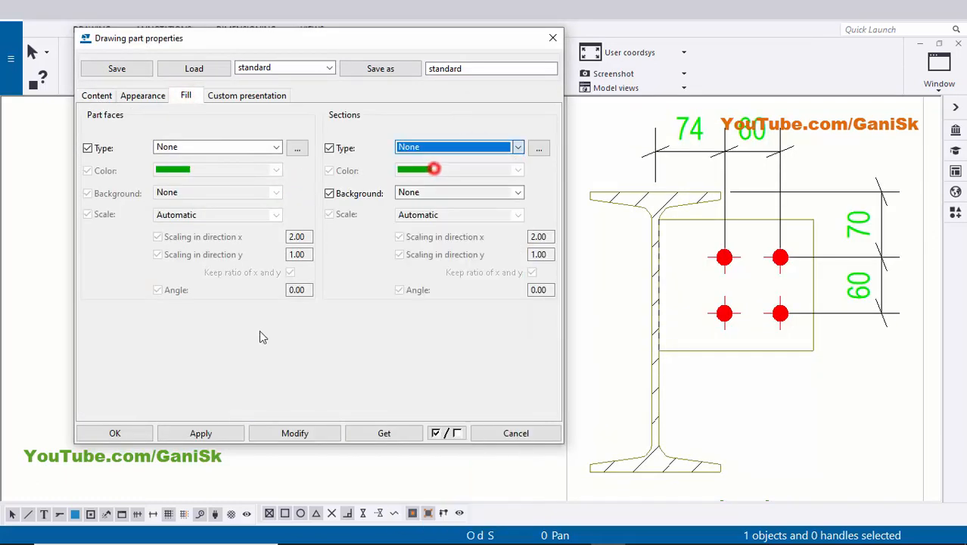
pyautogui.click(282, 431)
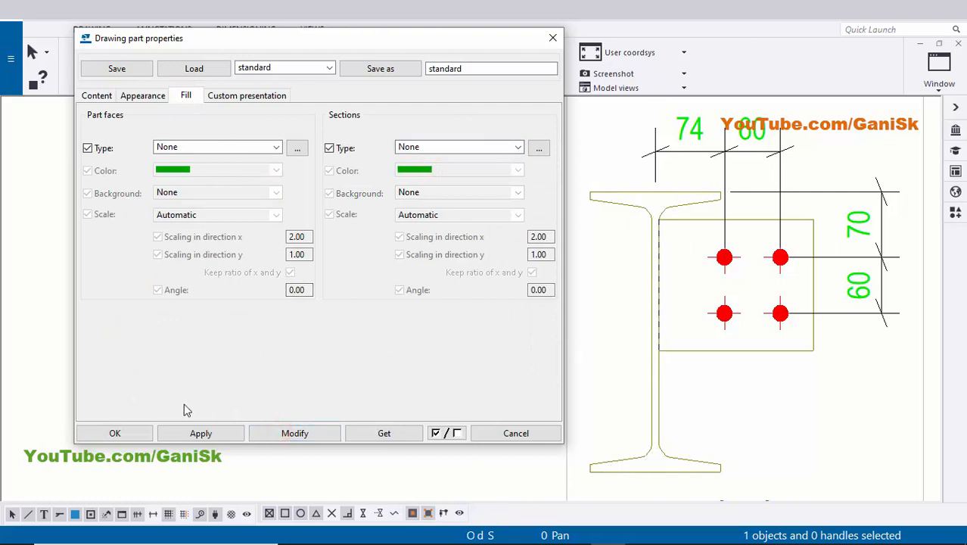
pyautogui.click(138, 432)
pyautogui.click(400, 363)
# - Add a part mark to the beam in section view A-A using the applied mark properties
pyautogui.scroll(-4, 459, 349)
pyautogui.moveTo(623, 363); pyautogui.dragTo(512, 297, button='middle')
pyautogui.scroll(2, 510, 354)
pyautogui.click(505, 369)
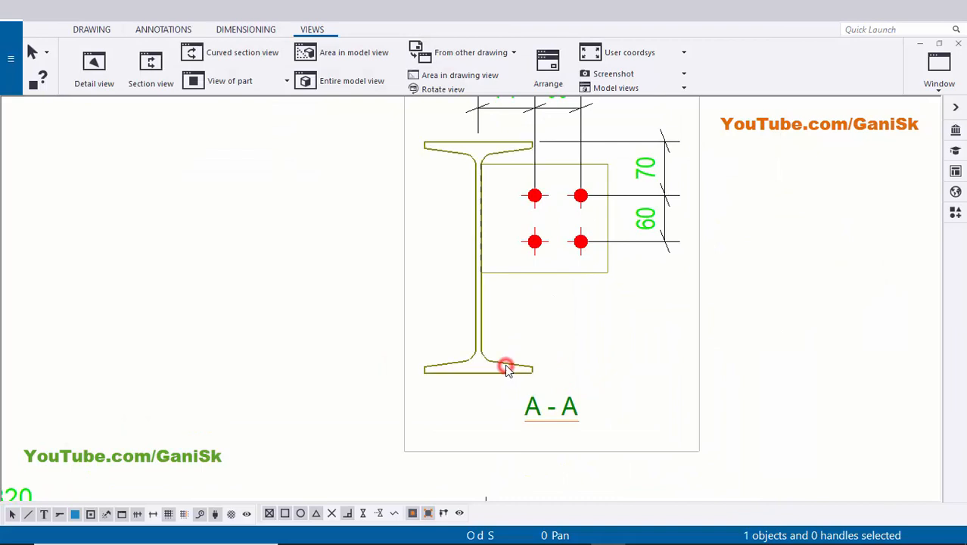
pyautogui.rightClick(506, 367)
pyautogui.click(595, 217)
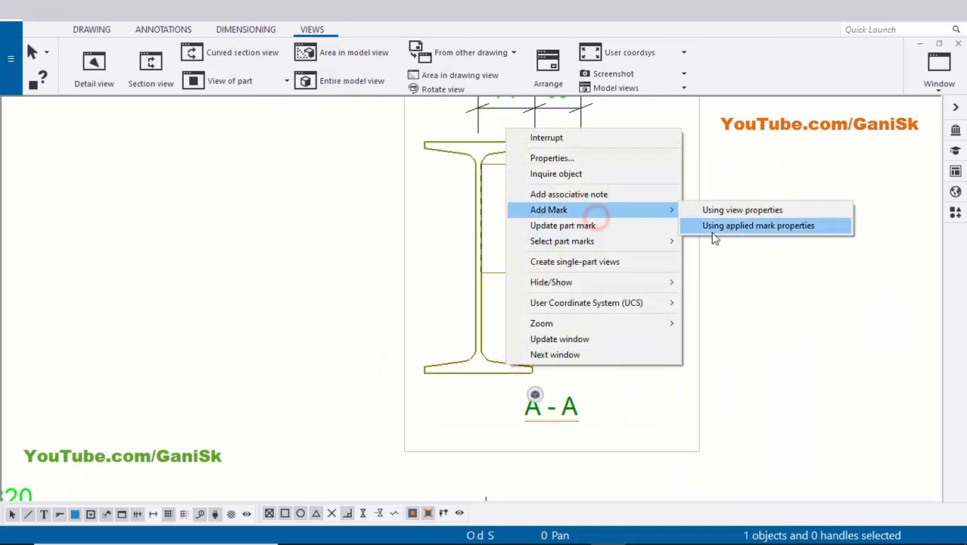
pyautogui.click(714, 225)
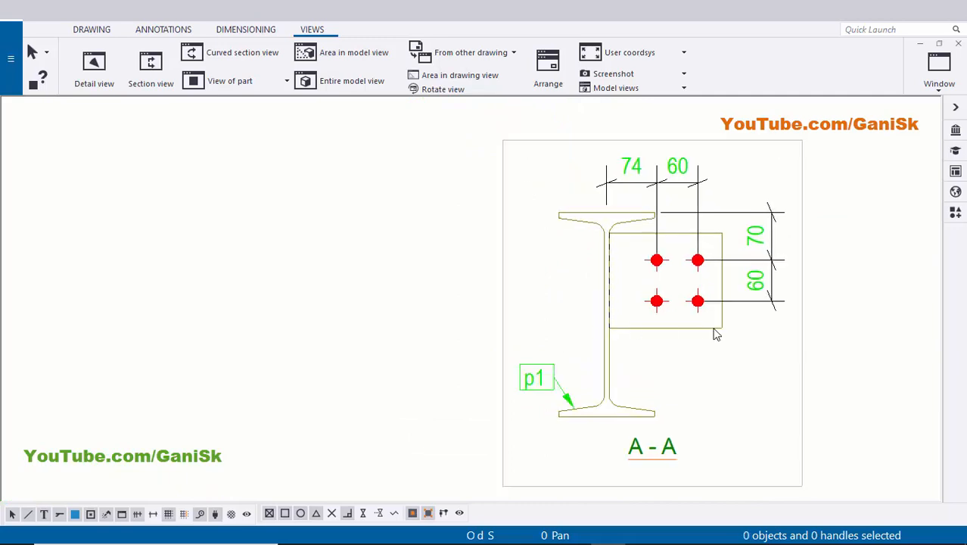
# - Add a part mark to the drilled plate in section view A-A using the applied mark properties
pyautogui.scroll(2, 715, 334)
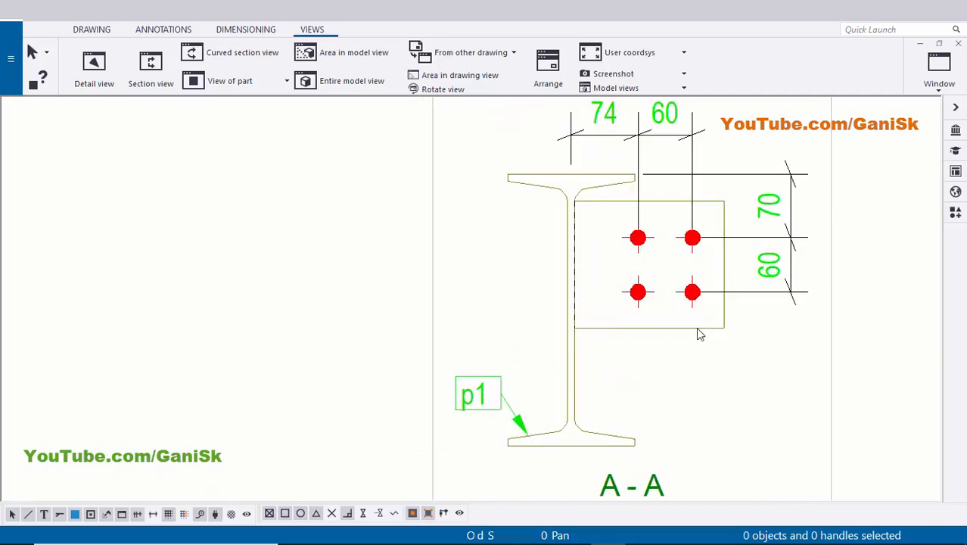
pyautogui.click(697, 330)
pyautogui.rightClick(697, 329)
pyautogui.click(759, 174)
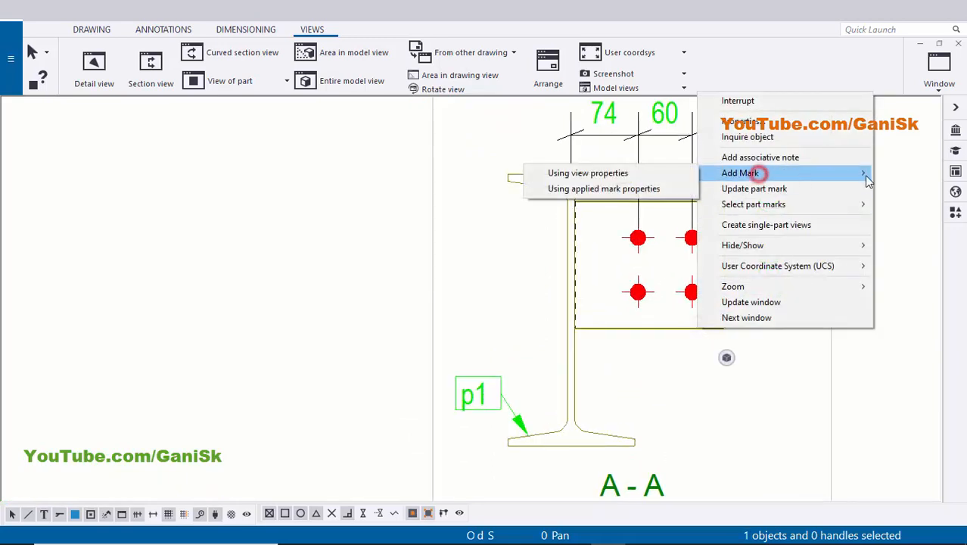
pyautogui.click(603, 189)
# - Move the plate's part mark below the plate, clear of the beam and dimensions in section view A-A
pyautogui.scroll(-2, 514, 168)
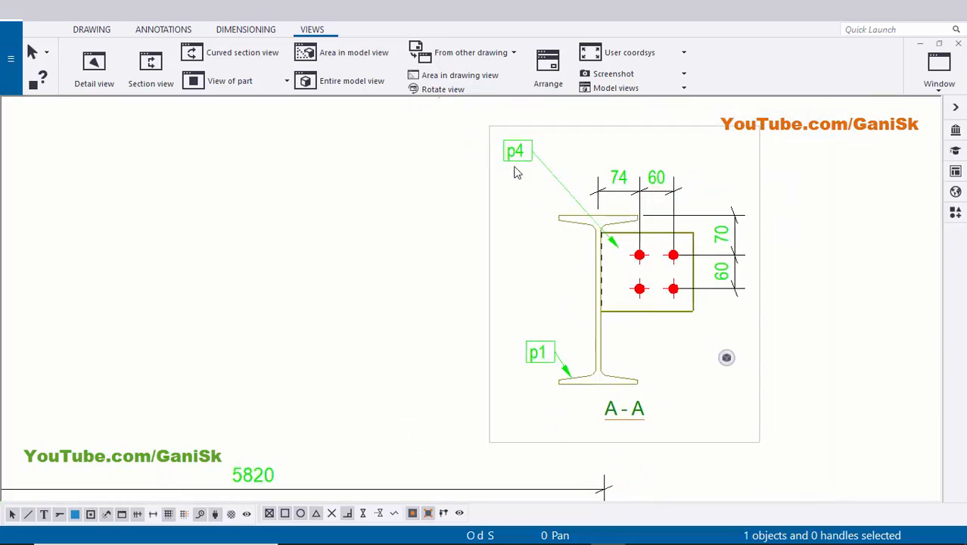
pyautogui.click(513, 166)
pyautogui.moveTo(605, 258); pyautogui.dragTo(719, 338)
pyautogui.scroll(1, 648, 288)
pyautogui.scroll(2, 694, 367)
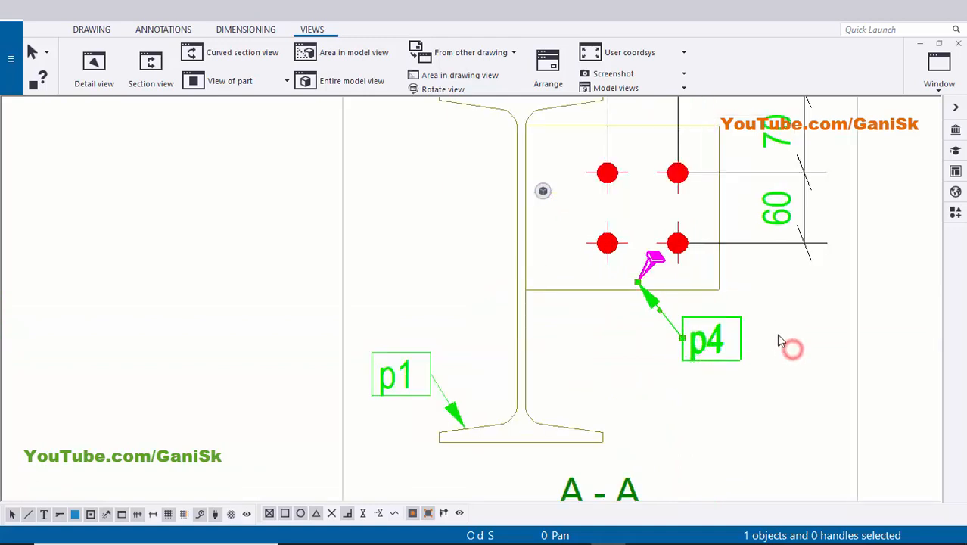
pyautogui.click(780, 341)
pyautogui.scroll(-5, 776, 333)
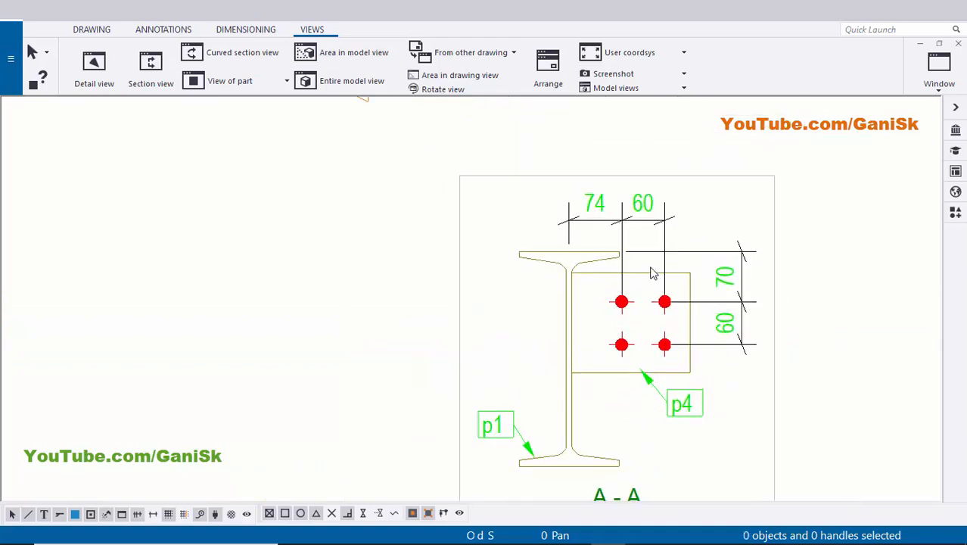
# - Move section view A-A beneath the A section mark at the first plate of the main beam view
pyautogui.scroll(-3, 652, 274)
pyautogui.scroll(2, 625, 228)
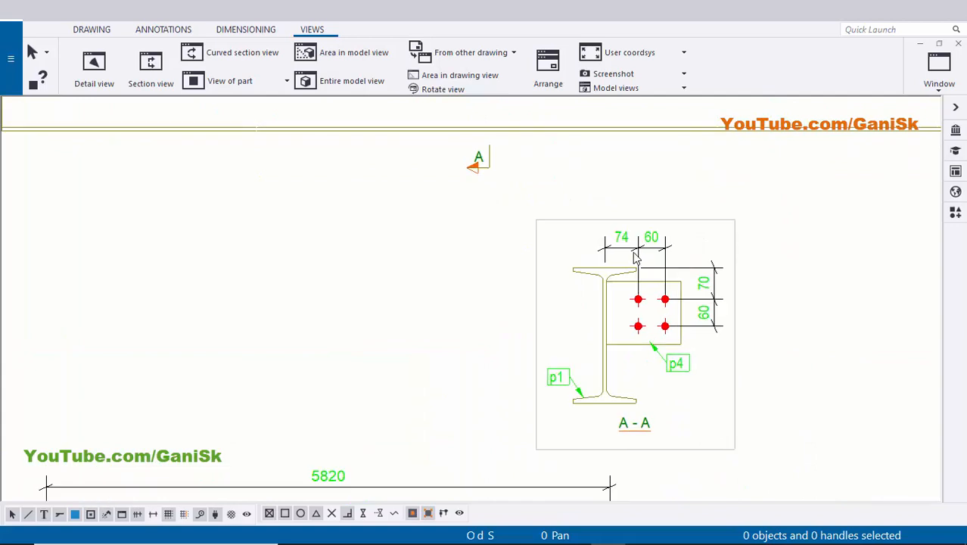
pyautogui.click(715, 219)
pyautogui.moveTo(712, 215); pyautogui.dragTo(567, 194)
pyautogui.click(640, 198)
pyautogui.scroll(-3, 647, 234)
pyautogui.scroll(2, 632, 268)
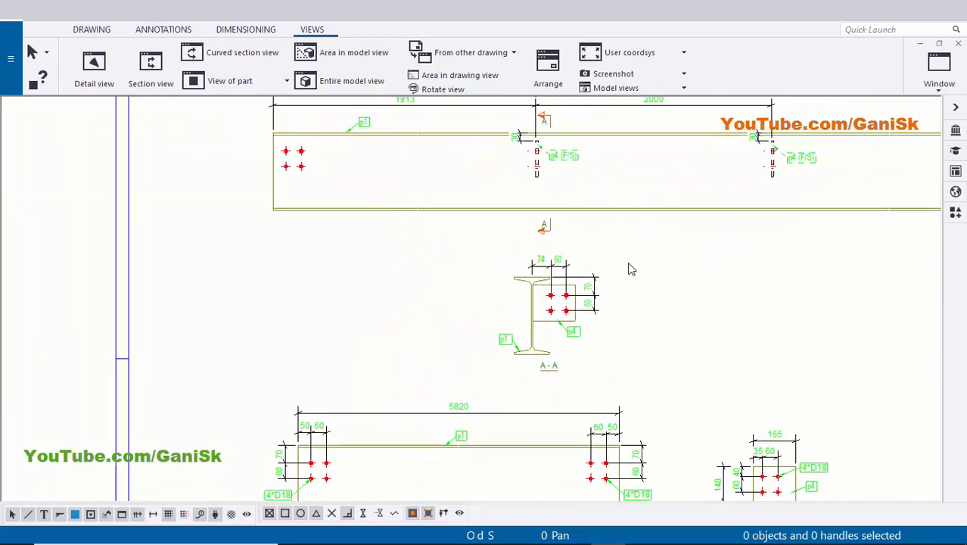
pyautogui.scroll(-2, 620, 261)
pyautogui.scroll(5, 657, 220)
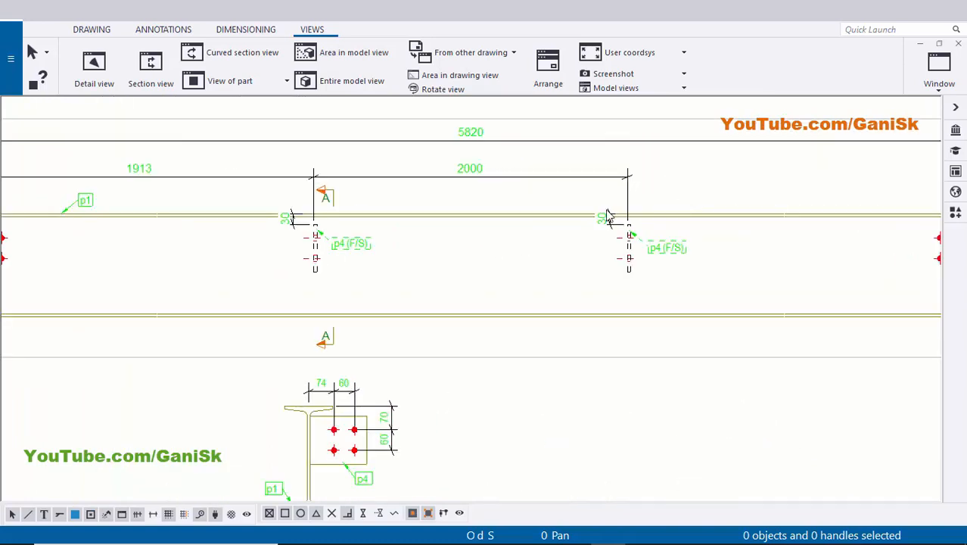
pyautogui.scroll(3, 643, 219)
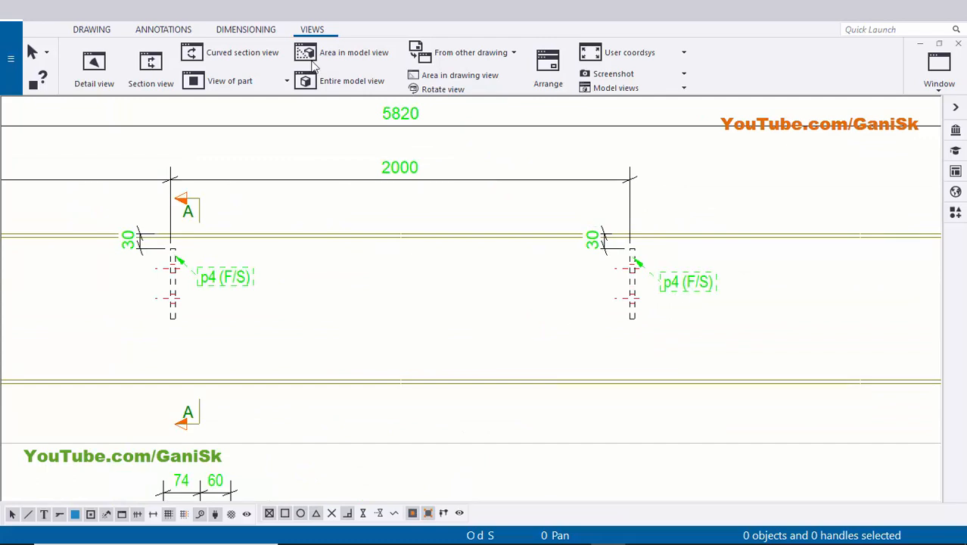
pyautogui.click(161, 31)
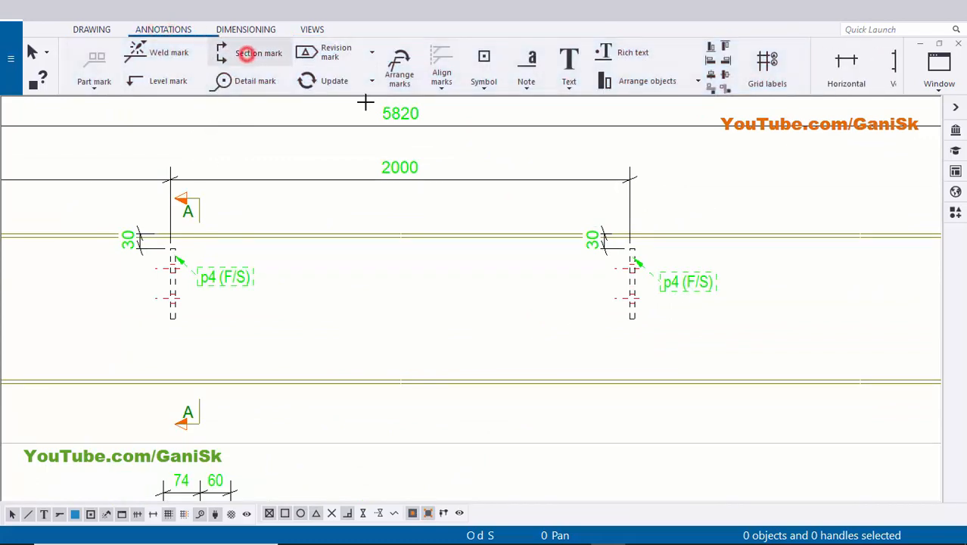
pyautogui.click(247, 52)
pyautogui.click(656, 233)
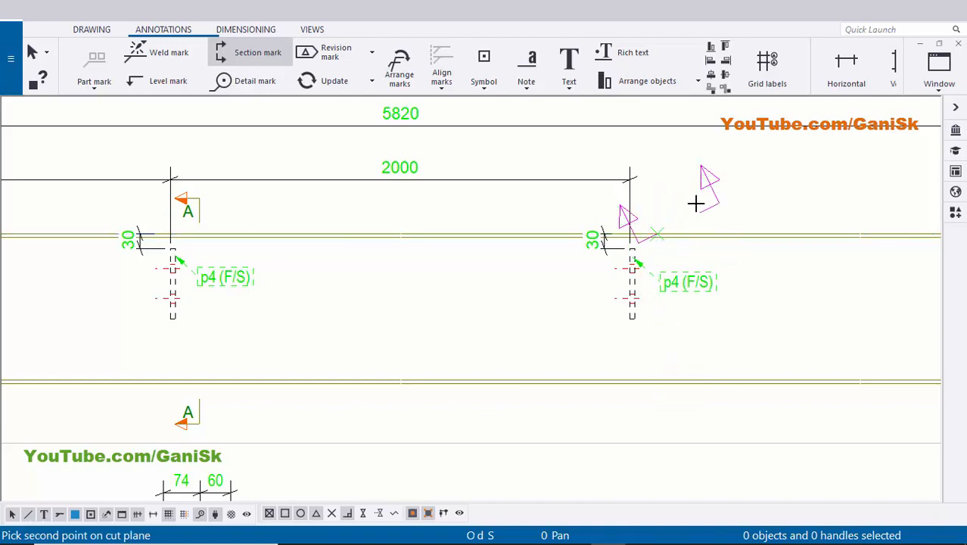
pyautogui.press('Escape')
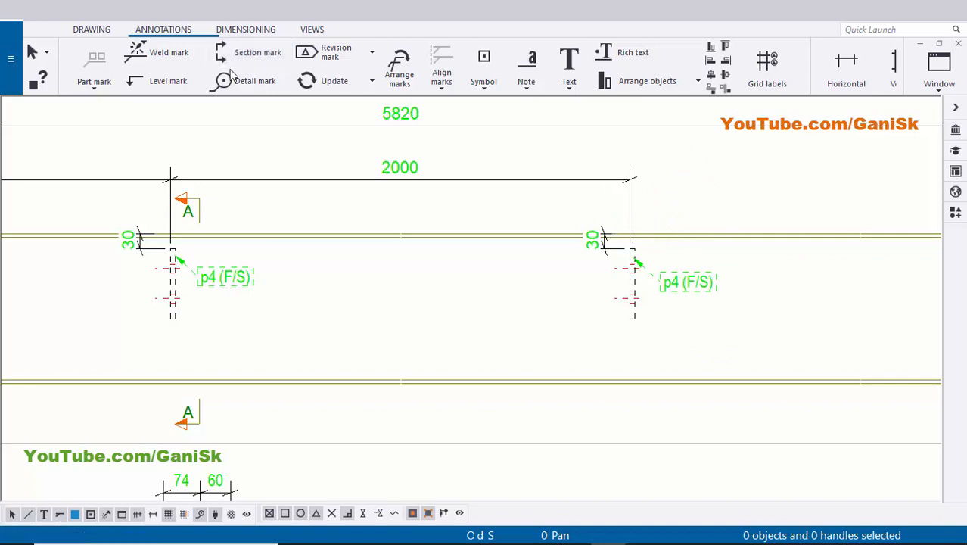
# - Add a vertical section mark across the full beam depth just beside the second plate, looking back towards that plate
pyautogui.click(248, 52)
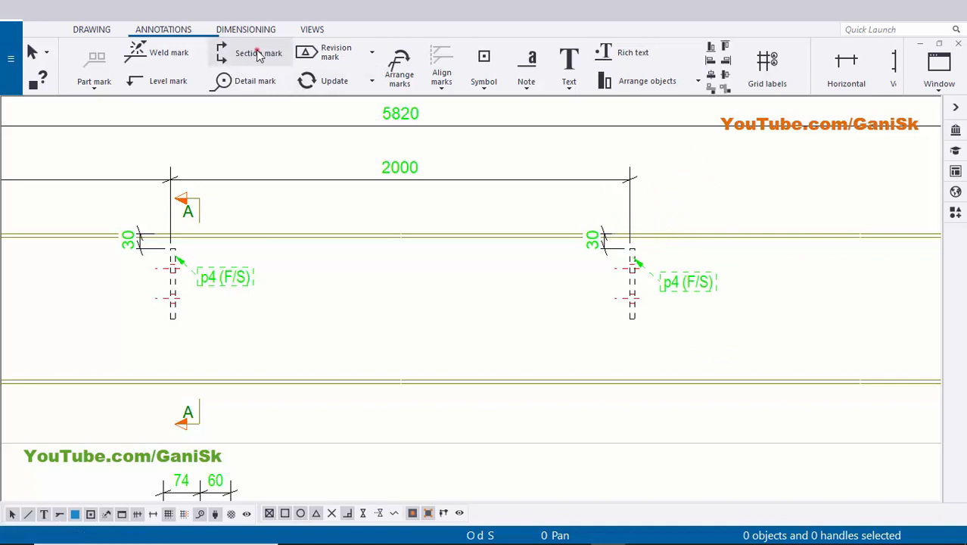
pyautogui.click(660, 385)
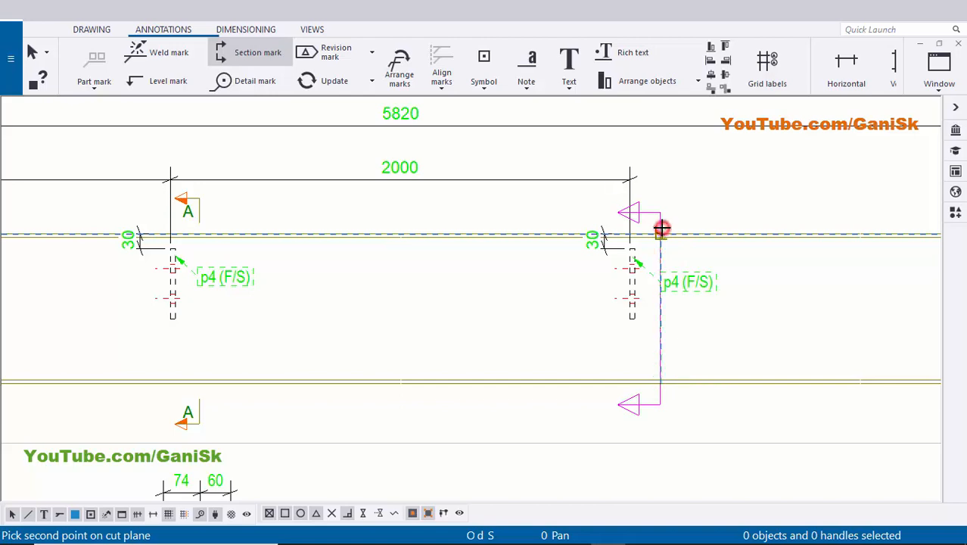
pyautogui.click(660, 228)
pyautogui.press('Escape')
# - Name the new section mark A and set its first two cutting line dimensions to 5.00
pyautogui.scroll(2, 663, 198)
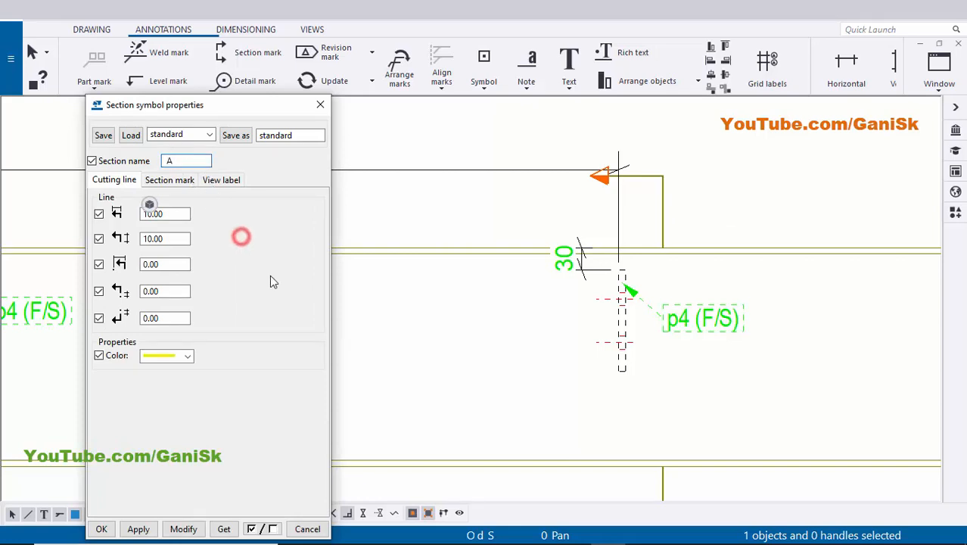
pyautogui.write('5')
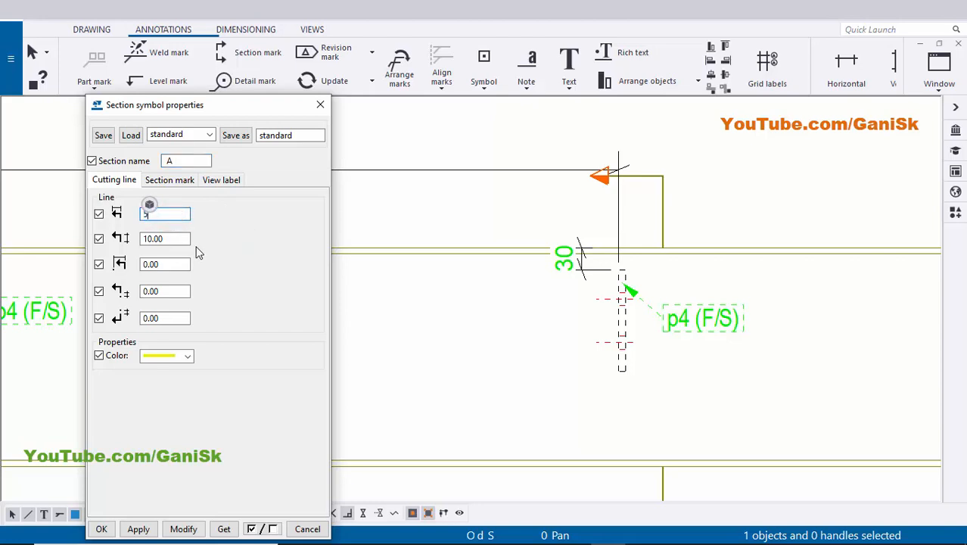
pyautogui.click(166, 238)
pyautogui.write('5')
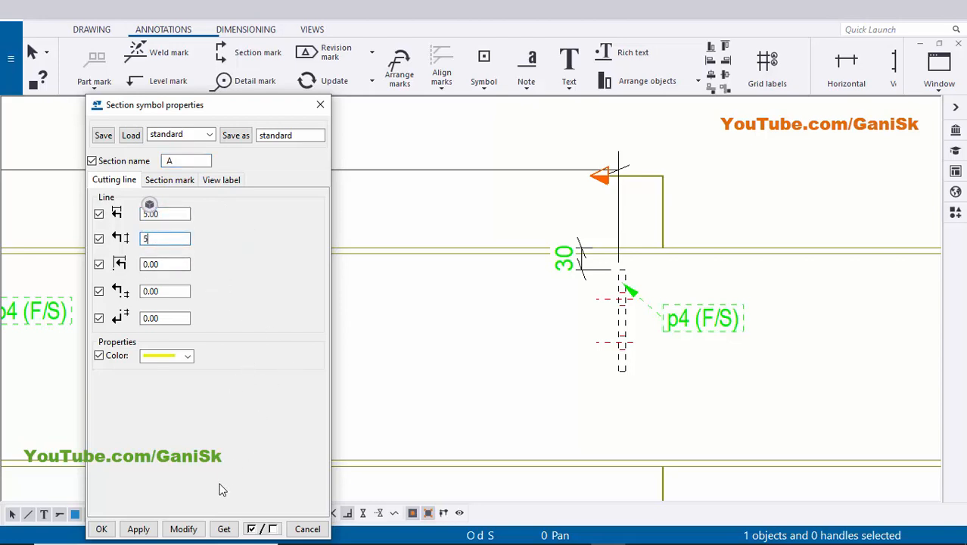
pyautogui.click(183, 528)
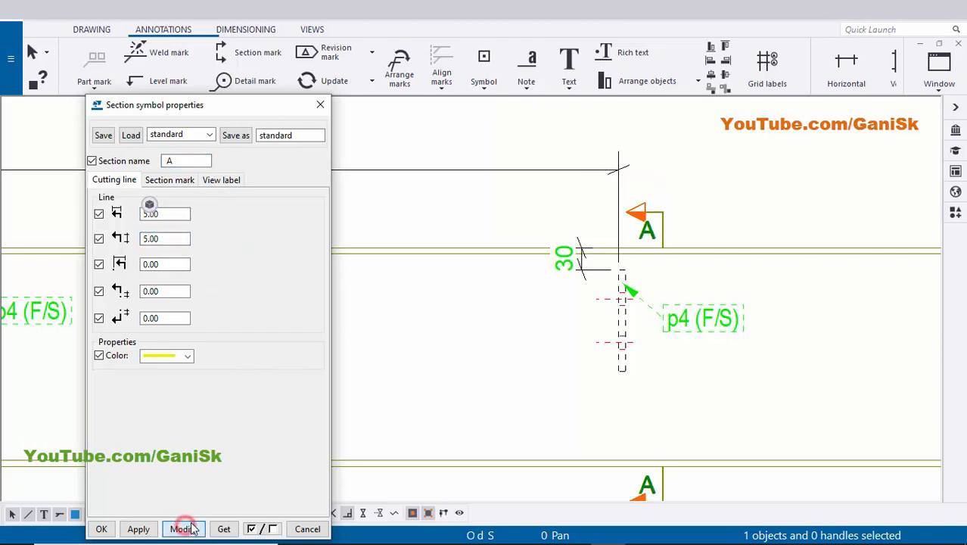
pyautogui.click(100, 523)
pyautogui.click(412, 367)
# - Move both ends of the second section mark slightly outward, away from the beam's upper and lower flanges
pyautogui.scroll(-2, 559, 325)
pyautogui.scroll(2, 607, 295)
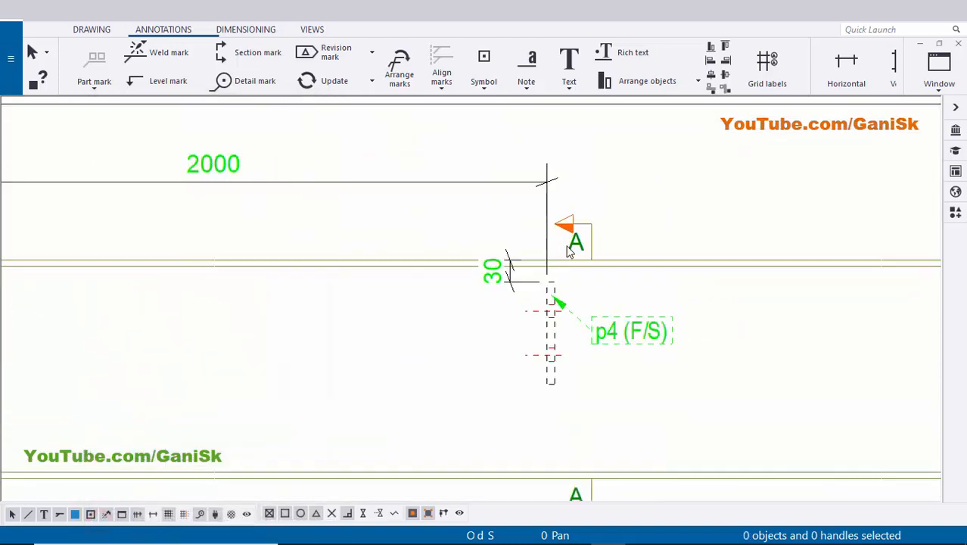
pyautogui.scroll(1, 568, 251)
pyautogui.click(572, 248)
pyautogui.moveTo(571, 248); pyautogui.dragTo(571, 228)
pyautogui.click(678, 215)
pyautogui.scroll(-3, 620, 236)
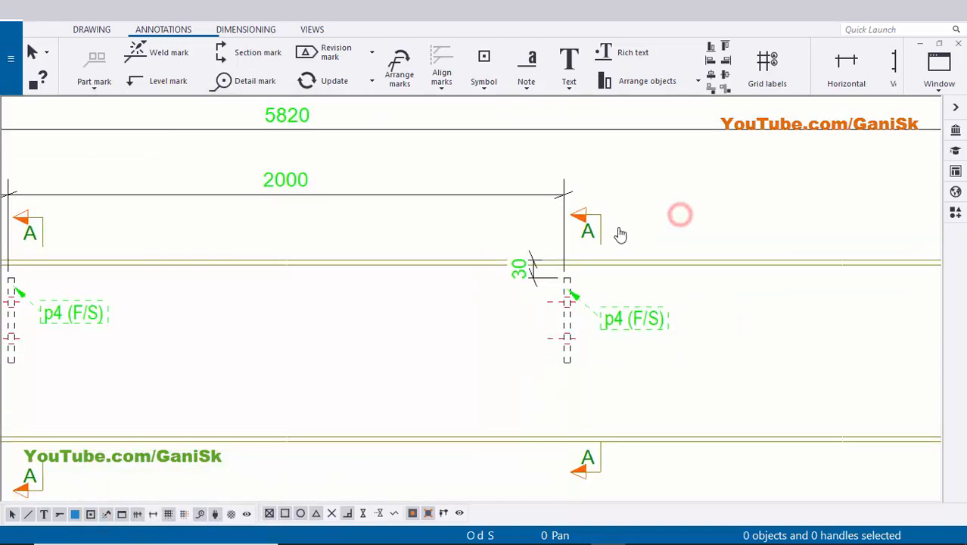
pyautogui.moveTo(620, 236); pyautogui.dragTo(612, 163, button='middle')
pyautogui.click(582, 389)
pyautogui.moveTo(576, 389); pyautogui.dragTo(576, 405)
pyautogui.click(682, 320)
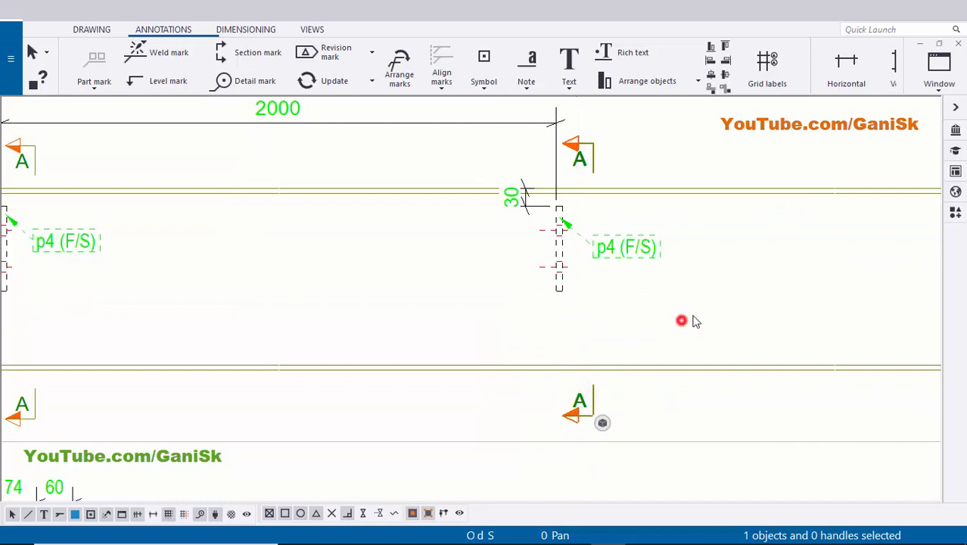
# - Review section view A-A and the layout of the whole drawing sheet with both section marks
pyautogui.scroll(-4, 693, 320)
pyautogui.moveTo(482, 301); pyautogui.dragTo(611, 274, button='middle')
pyautogui.scroll(-1, 782, 311)
pyautogui.moveTo(686, 324); pyautogui.dragTo(711, 196, button='middle')
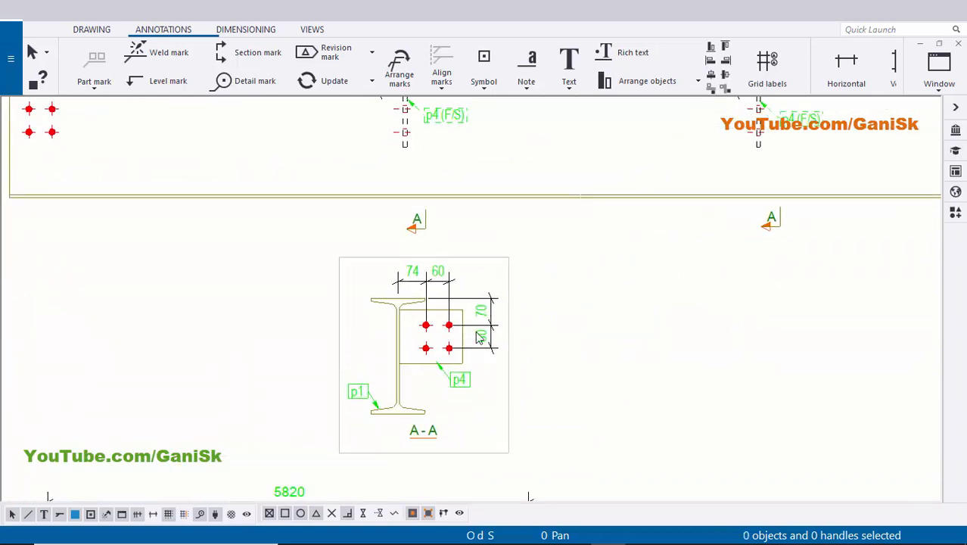
pyautogui.scroll(-5, 500, 343)
pyautogui.click(616, 349)
pyautogui.scroll(-4, 658, 349)
pyautogui.scroll(-1, 638, 361)
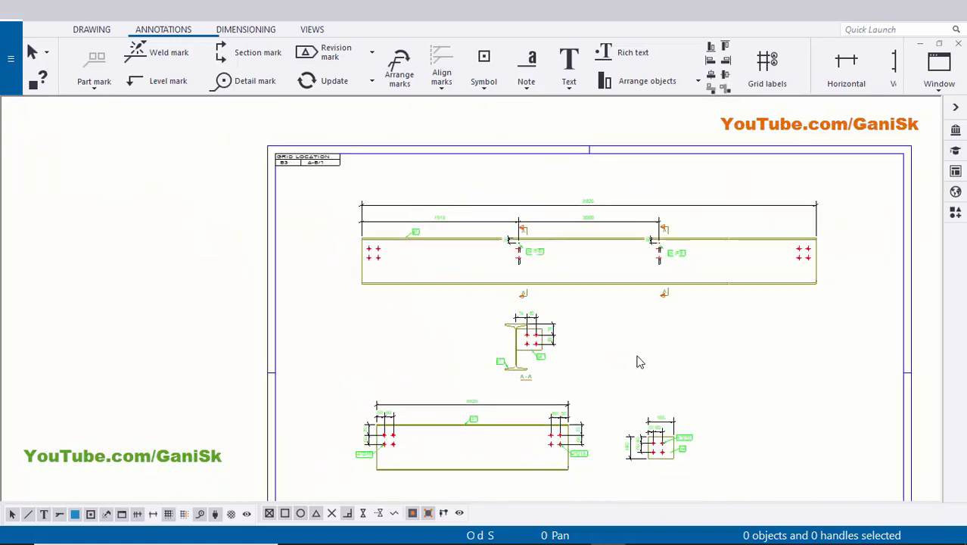
pyautogui.scroll(-2, 638, 361)
pyautogui.scroll(5, 530, 333)
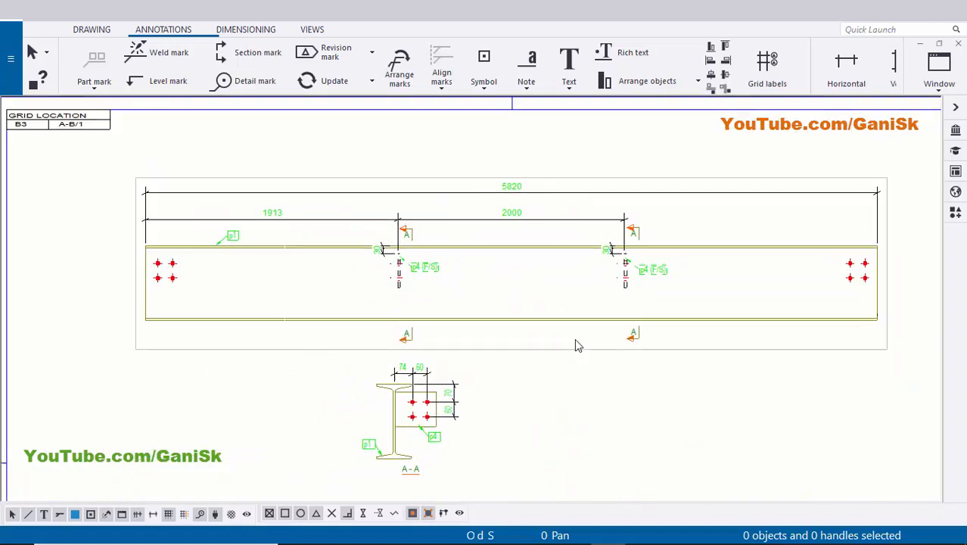
# - Examine the first plate and its marks in the main beam view against section view A-A
pyautogui.scroll(4, 484, 284)
pyautogui.scroll(-1, 511, 257)
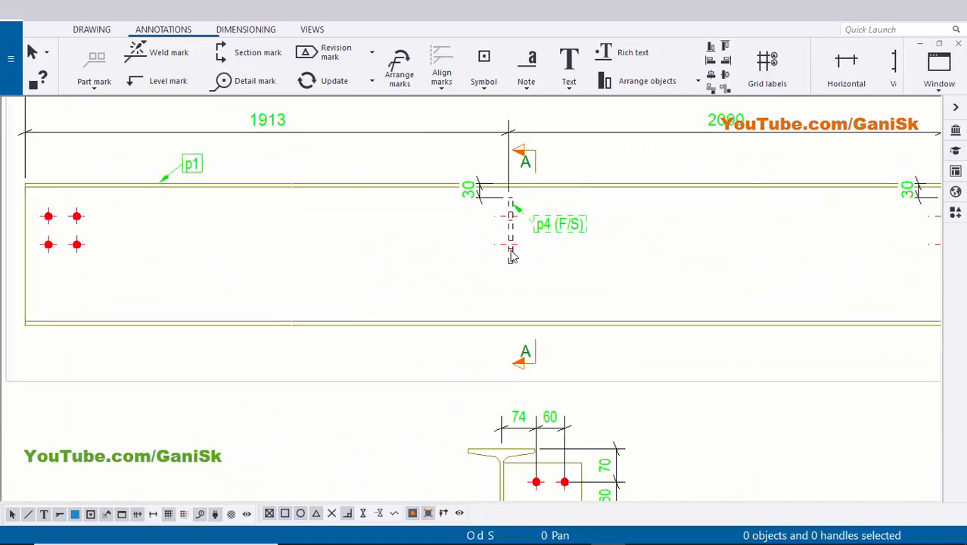
pyautogui.scroll(2, 557, 242)
pyautogui.scroll(-3, 541, 293)
pyautogui.scroll(2, 563, 251)
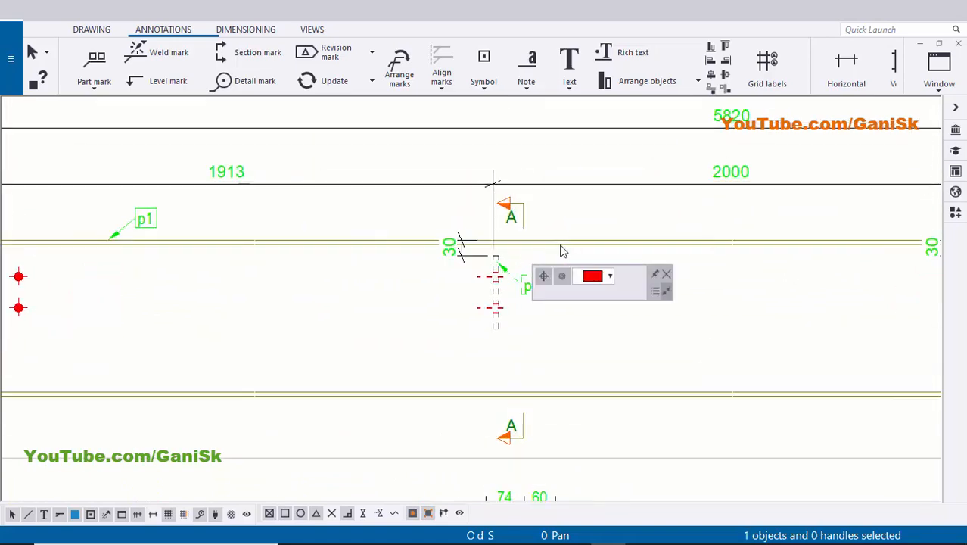
pyautogui.scroll(-2, 529, 287)
pyautogui.scroll(4, 467, 248)
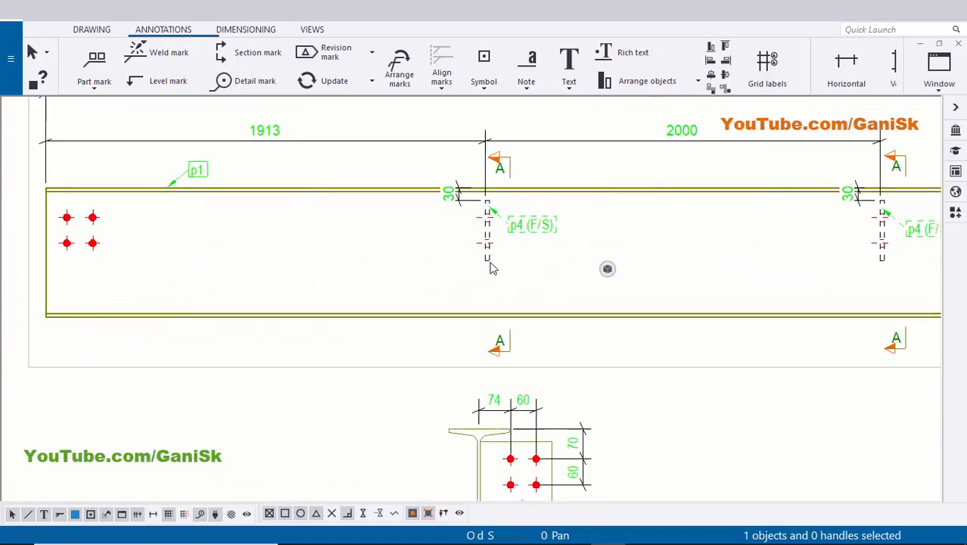
pyautogui.scroll(-4, 468, 248)
pyautogui.moveTo(524, 233); pyautogui.dragTo(524, 135, button='middle')
# - Add a weld mark at the plate-to-web joint in section view A-A and move the plate's part mark clear of it
pyautogui.scroll(3, 437, 378)
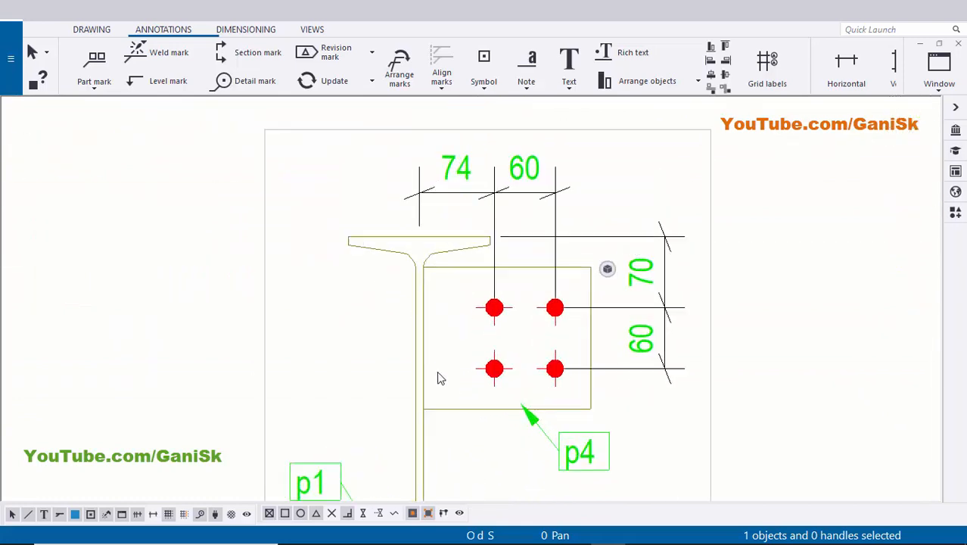
pyautogui.scroll(-2, 430, 388)
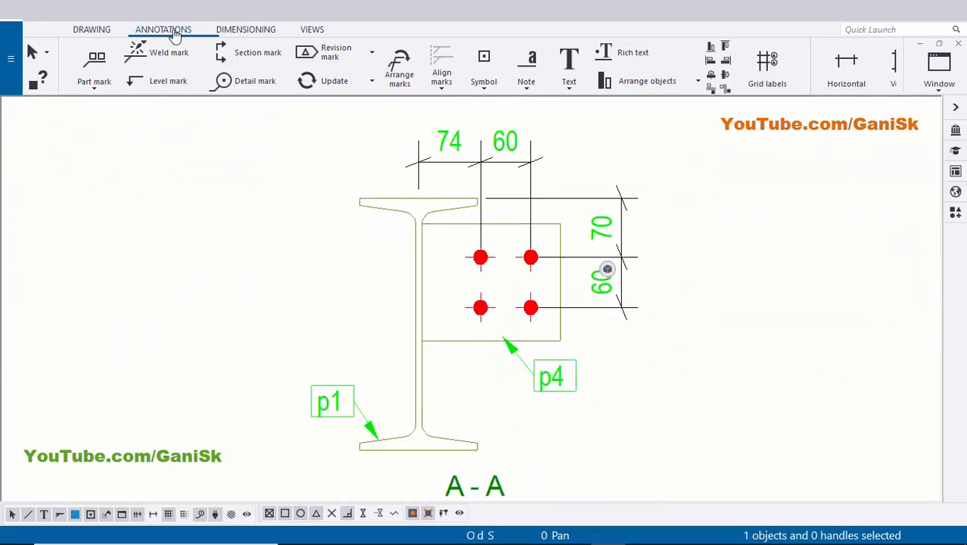
pyautogui.click(168, 53)
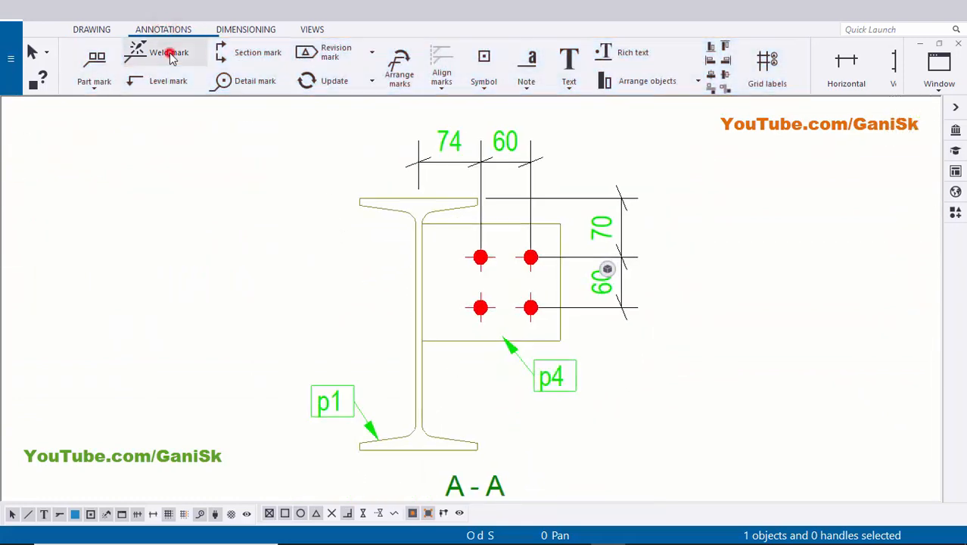
pyautogui.scroll(5, 400, 272)
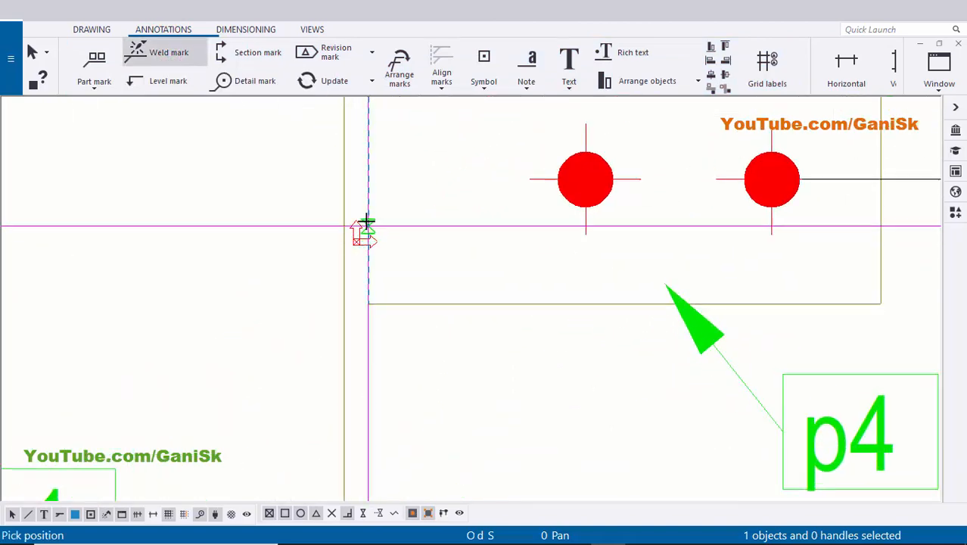
pyautogui.click(367, 214)
pyautogui.click(407, 345)
pyautogui.scroll(-2, 407, 345)
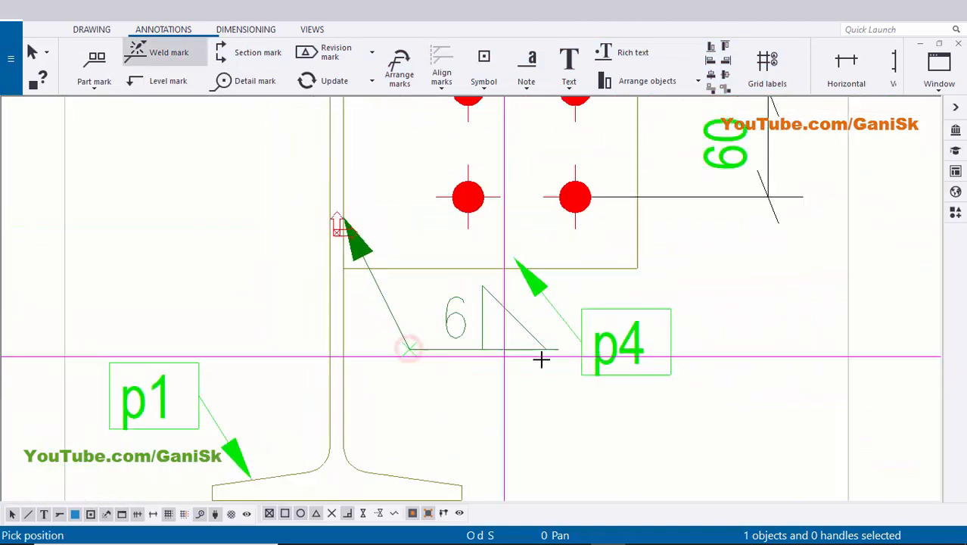
pyautogui.rightClick(703, 266)
pyautogui.click(734, 263)
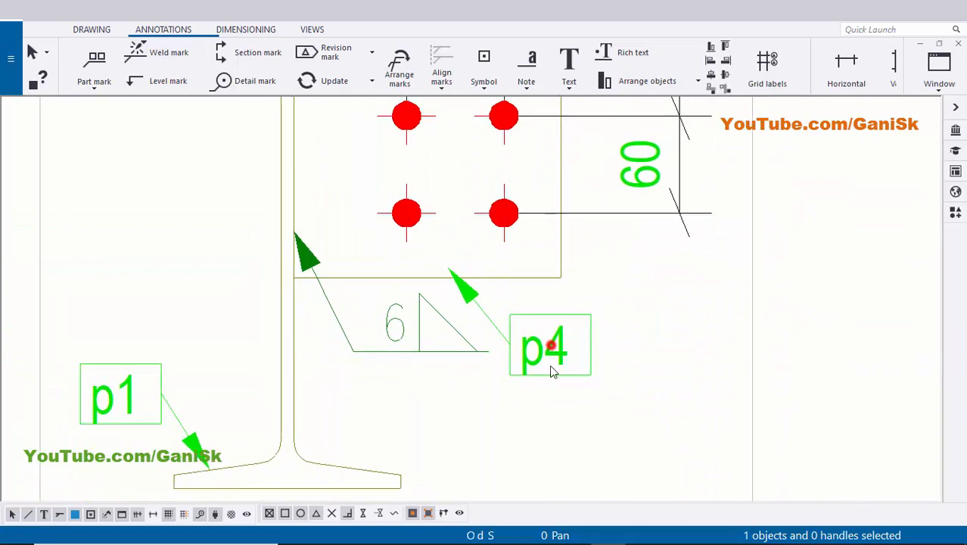
pyautogui.moveTo(543, 354); pyautogui.dragTo(626, 348)
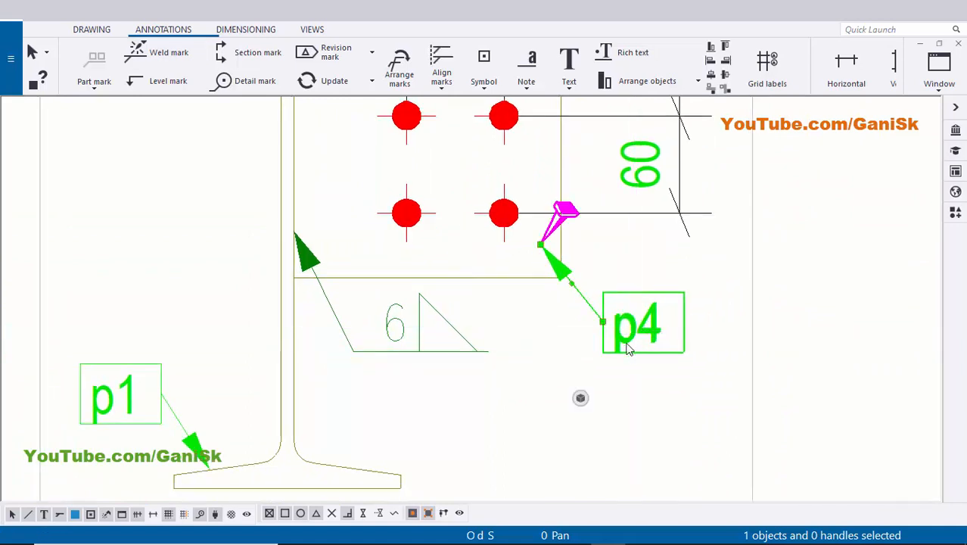
pyautogui.click(674, 369)
# - Add a below-line fillet weld of size 6 to the plate's weld mark in section view A-A
pyautogui.scroll(-2, 643, 356)
pyautogui.scroll(1, 575, 338)
pyautogui.click(569, 327)
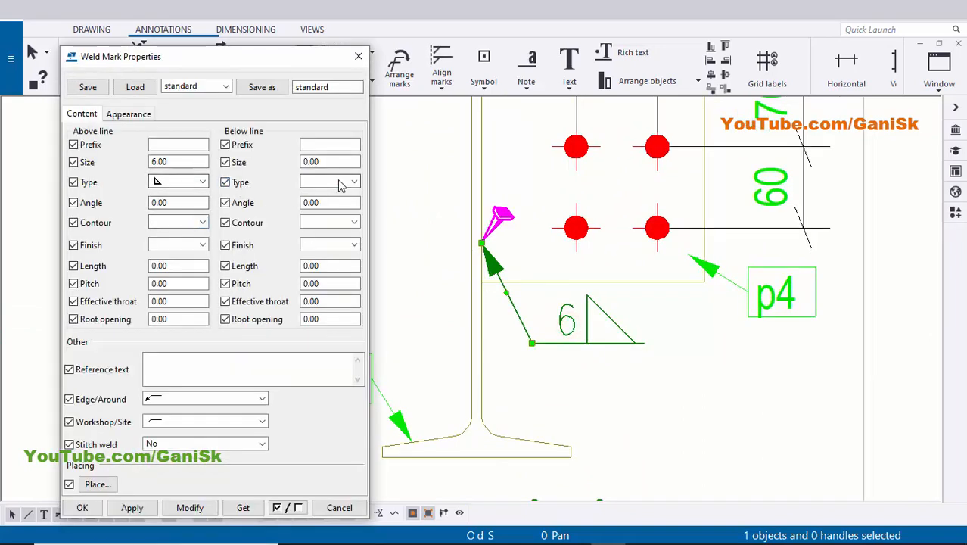
pyautogui.click(339, 183)
pyautogui.click(319, 205)
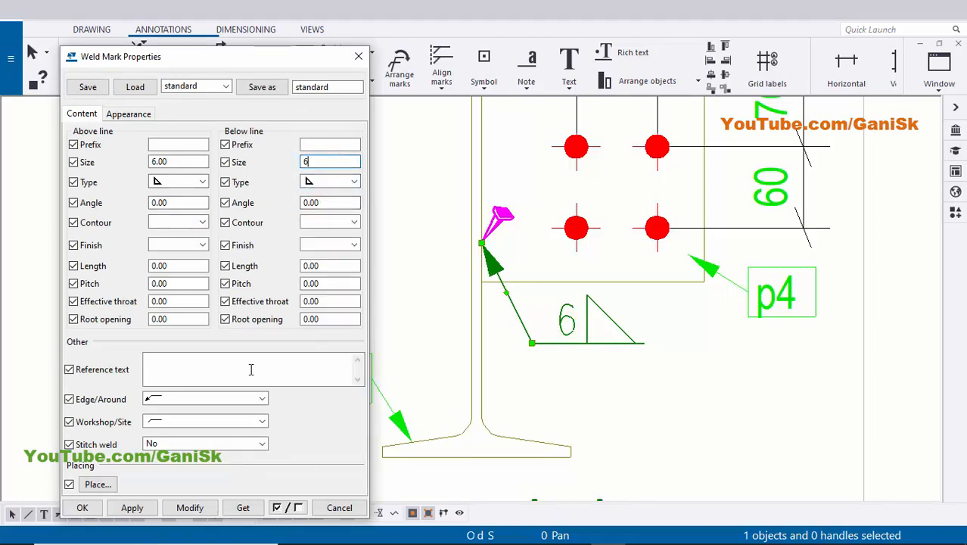
pyautogui.write('6')
pyautogui.click(190, 507)
pyautogui.scroll(-2, 643, 359)
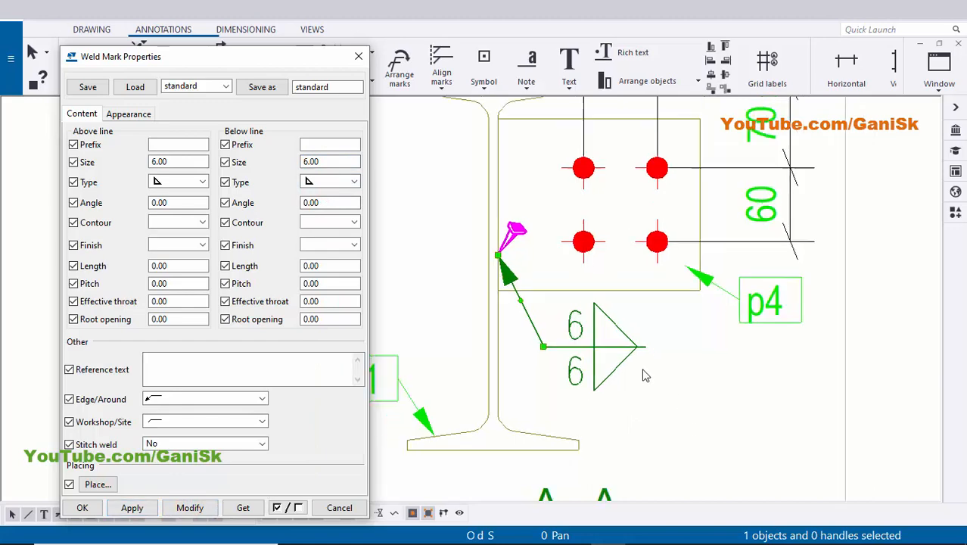
pyautogui.scroll(1, 641, 357)
pyautogui.scroll(-2, 685, 389)
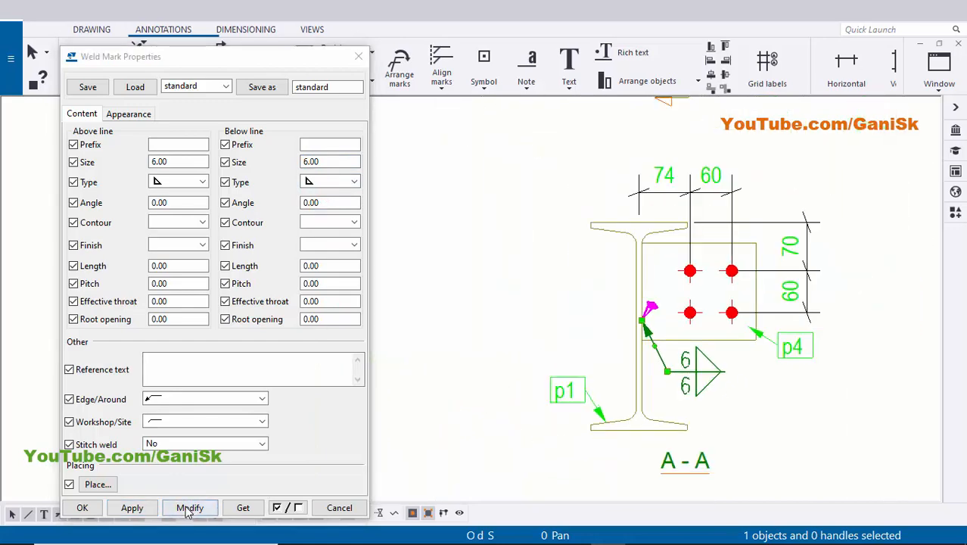
pyautogui.click(97, 506)
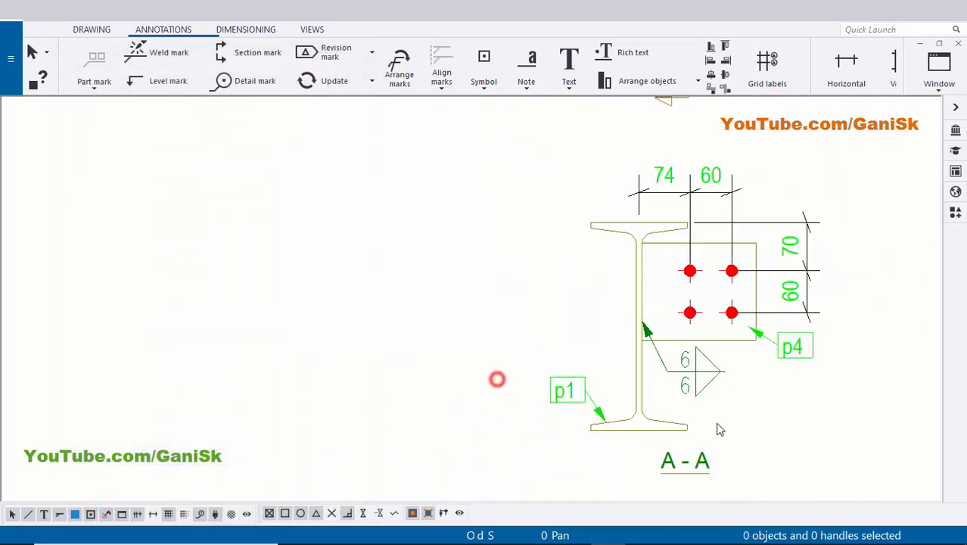
# - Move the main beam view slightly down on the drawing sheet, away from the sheet's upper border
pyautogui.scroll(3, 574, 395)
pyautogui.click(538, 365)
pyautogui.scroll(-8, 658, 355)
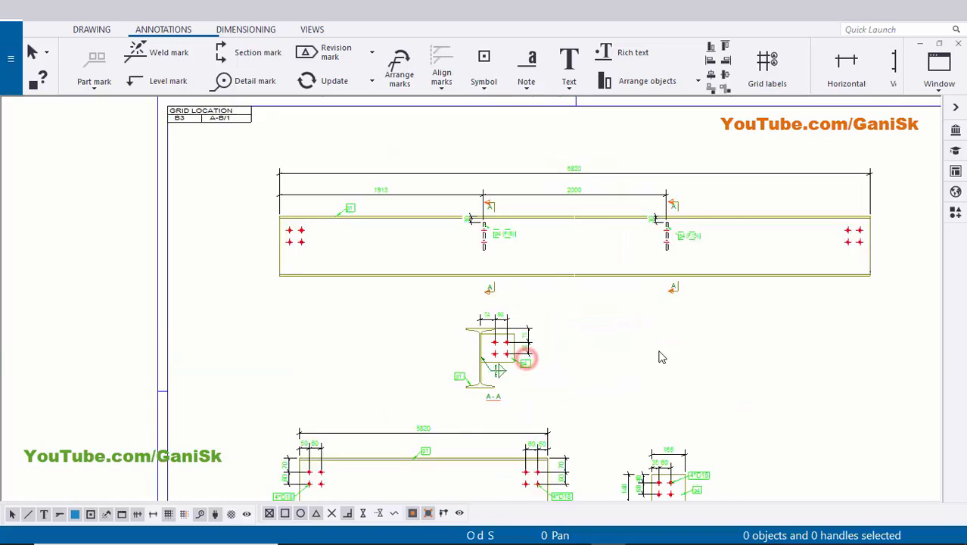
pyautogui.moveTo(701, 375)
pyautogui.mouseDown(button='middle')
pyautogui.moveTo(647, 371)
pyautogui.moveTo(688, 364)
pyautogui.mouseUp(button='middle')
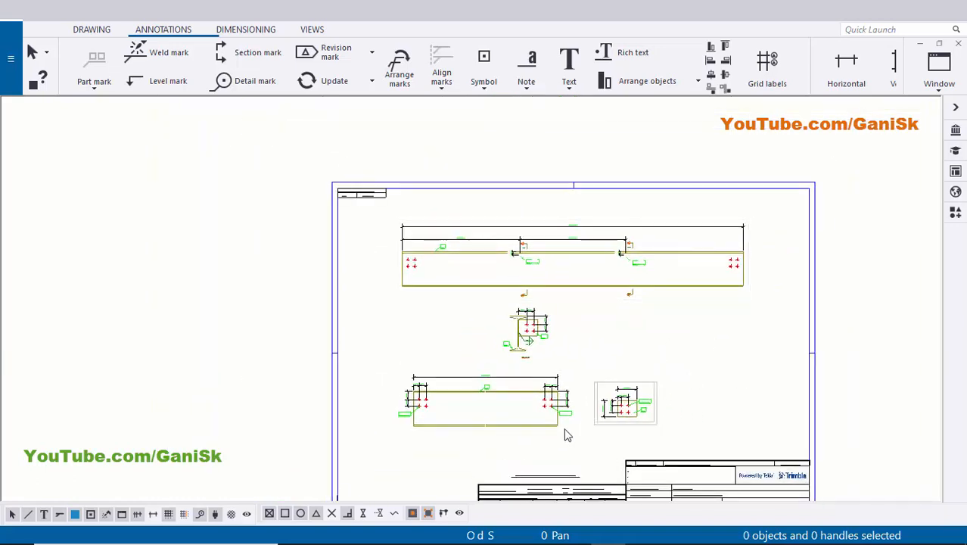
pyautogui.scroll(1, 564, 434)
pyautogui.click(718, 286)
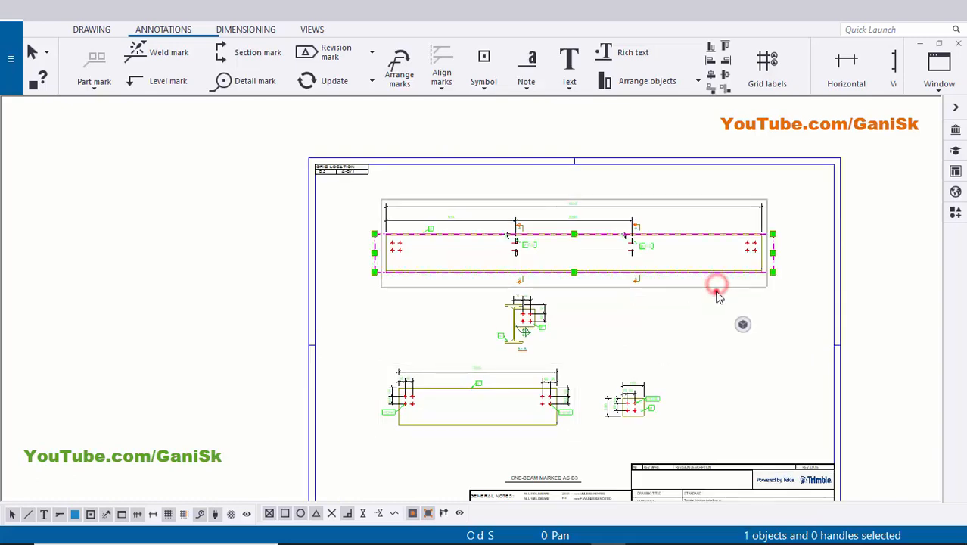
pyautogui.moveTo(718, 280); pyautogui.dragTo(722, 314)
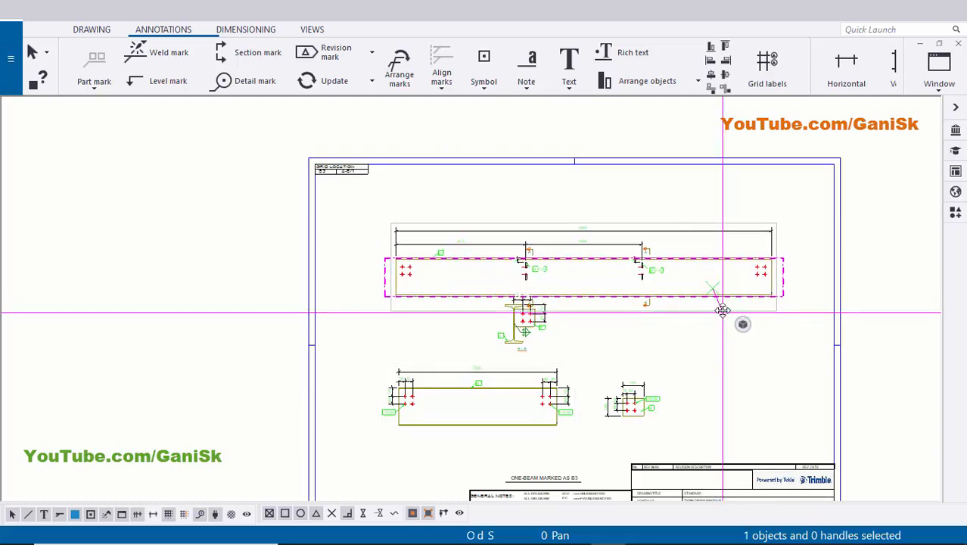
pyautogui.click(721, 327)
# - Move the single-part views of the beam and the plate together down and slightly right to make room for section A-A
pyautogui.scroll(1, 528, 372)
pyautogui.scroll(2, 527, 372)
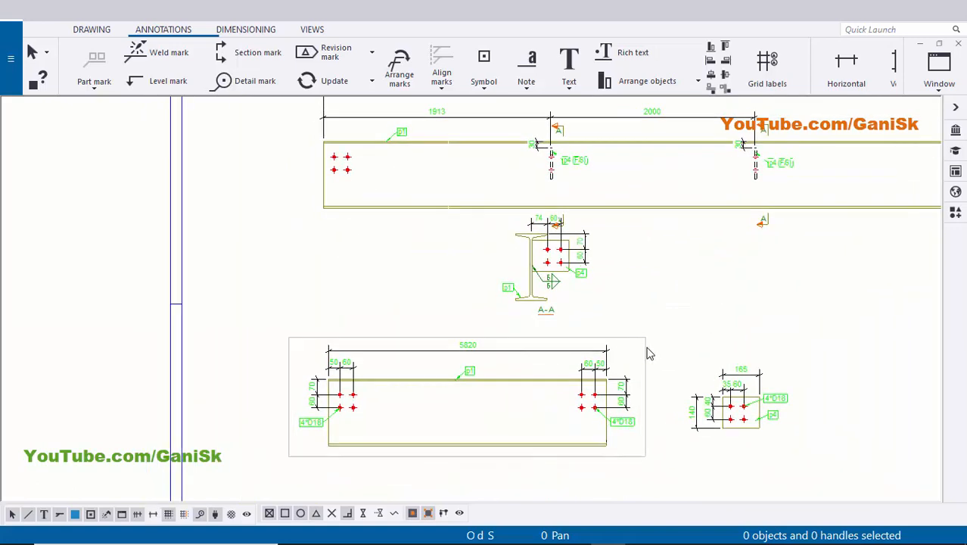
pyautogui.click(687, 378)
pyautogui.keyDown('shift'); pyautogui.click(798, 418); pyautogui.keyUp('shift')
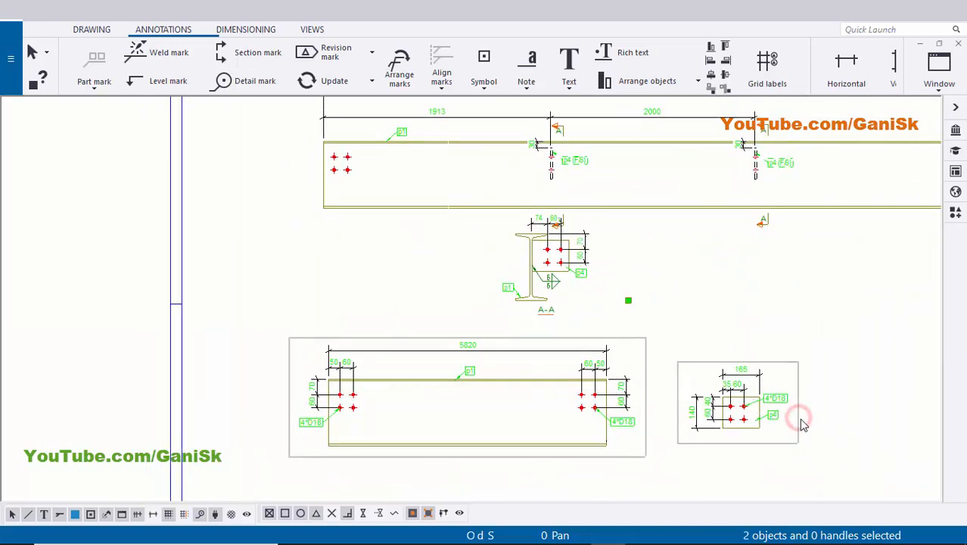
pyautogui.moveTo(802, 424); pyautogui.dragTo(833, 453)
pyautogui.click(848, 365)
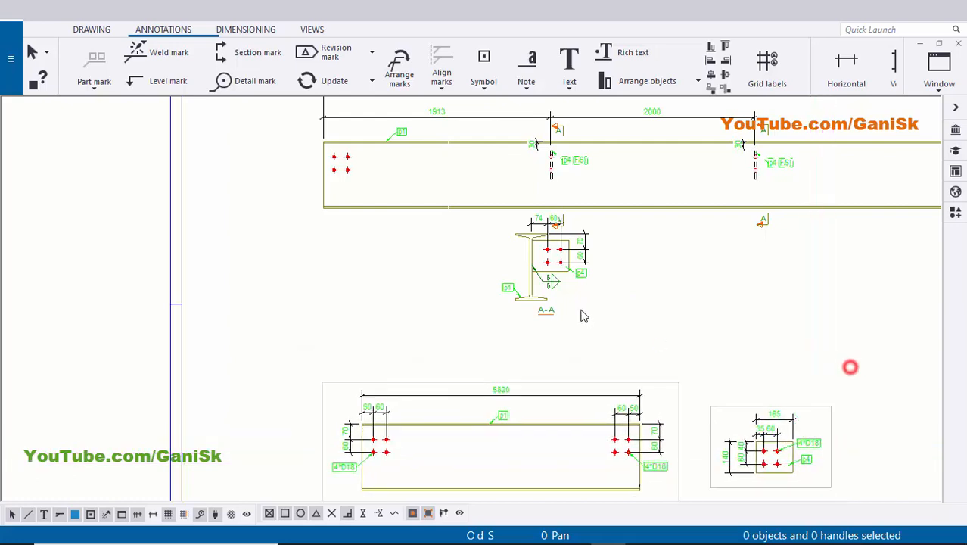
# - Move section view A-A down so that it sits clear between the main beam view and the single-part views
pyautogui.scroll(1, 611, 319)
pyautogui.click(600, 309)
pyautogui.moveTo(599, 308); pyautogui.dragTo(602, 345)
pyautogui.click(669, 337)
pyautogui.scroll(-4, 677, 307)
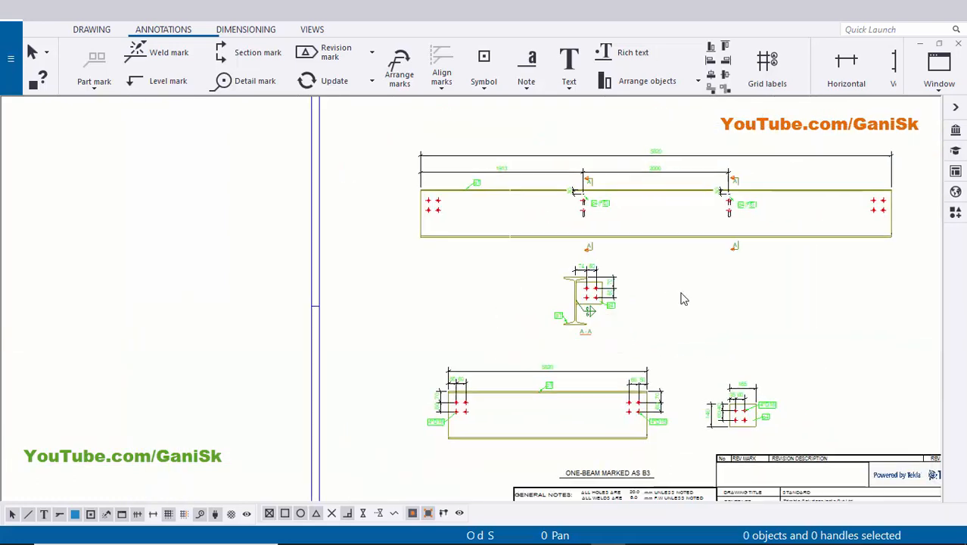
# - Check the rearranged layout of the whole sheet, save the drawing and return to the 3D model
pyautogui.moveTo(737, 366)
pyautogui.mouseDown(button='middle')
pyautogui.moveTo(702, 315)
pyautogui.moveTo(732, 405)
pyautogui.mouseUp(button='middle')
pyautogui.scroll(-1, 641, 324)
pyautogui.moveTo(651, 306)
pyautogui.mouseDown(button='middle')
pyautogui.moveTo(658, 309)
pyautogui.moveTo(599, 276)
pyautogui.mouseUp(button='middle')
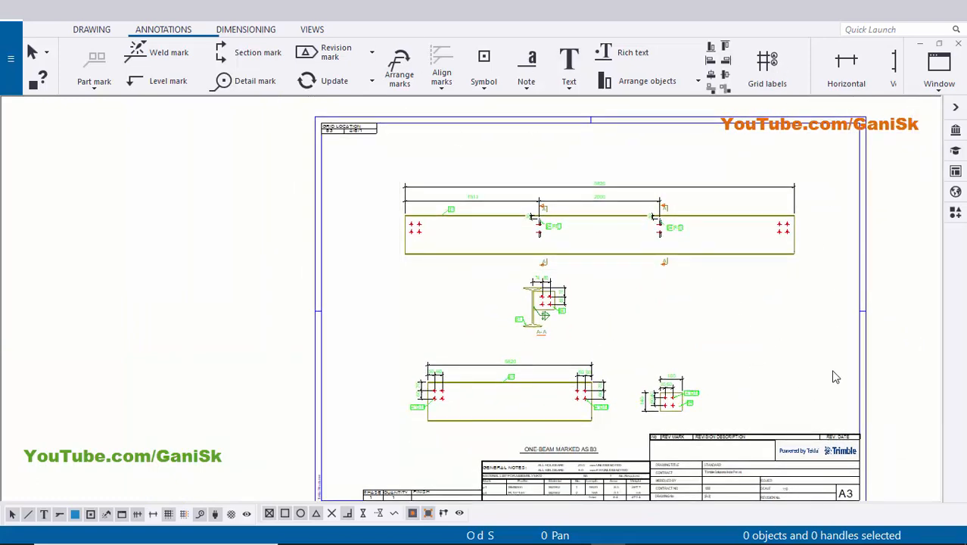
pyautogui.scroll(3, 549, 256)
pyautogui.moveTo(580, 337); pyautogui.dragTo(610, 213, button='middle')
pyautogui.moveTo(802, 229)
pyautogui.mouseDown(button='middle')
pyautogui.moveTo(755, 364)
pyautogui.moveTo(688, 315)
pyautogui.mouseUp(button='middle')
pyautogui.scroll(-2, 755, 364)
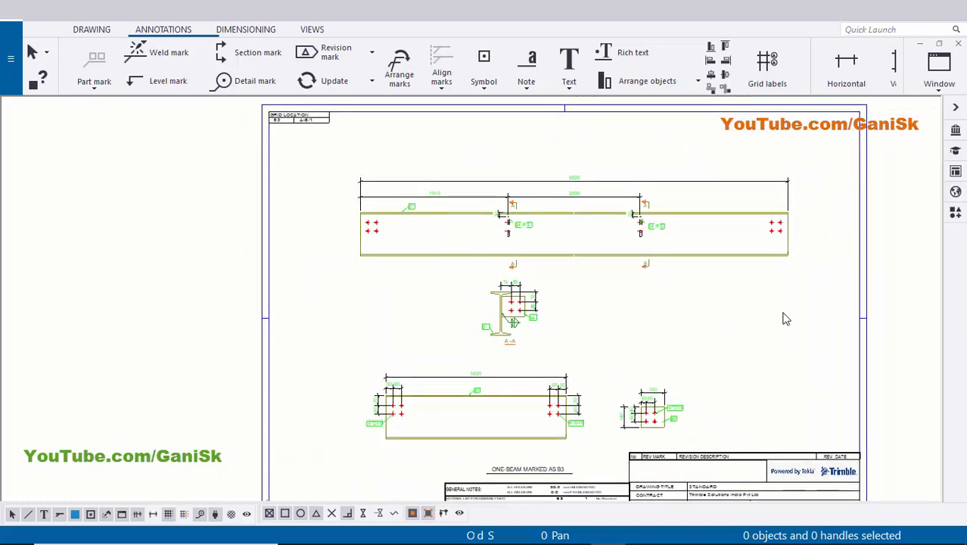
pyautogui.hotkey('ctrl', 's')
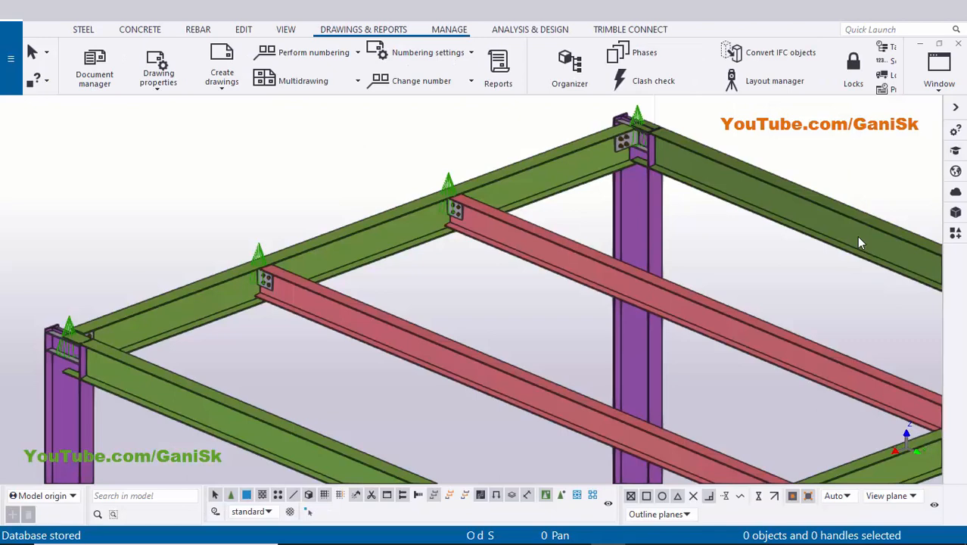
# - Examine the PDF file print options for drawing [B.3] through the document manager and close both windows without printing
pyautogui.hotkey('ctrl', 'l')
pyautogui.hscroll(5, 752, 157)
pyautogui.hscroll(1, 738, 170)
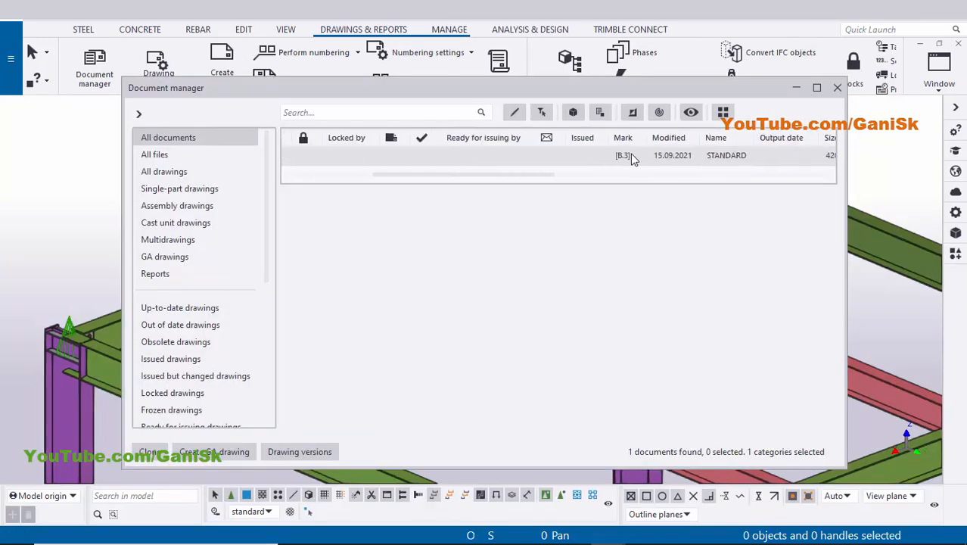
pyautogui.click(632, 157)
pyautogui.rightClick(632, 156)
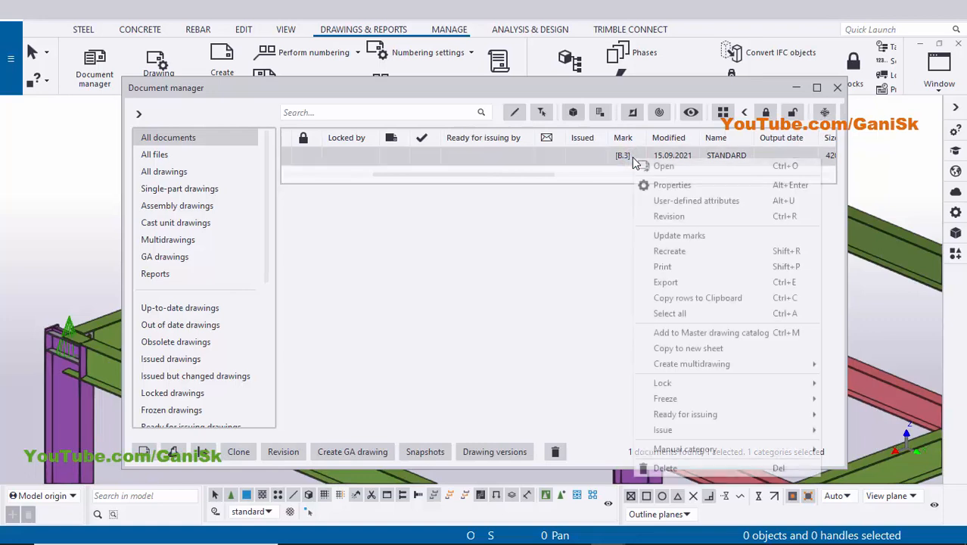
pyautogui.click(699, 271)
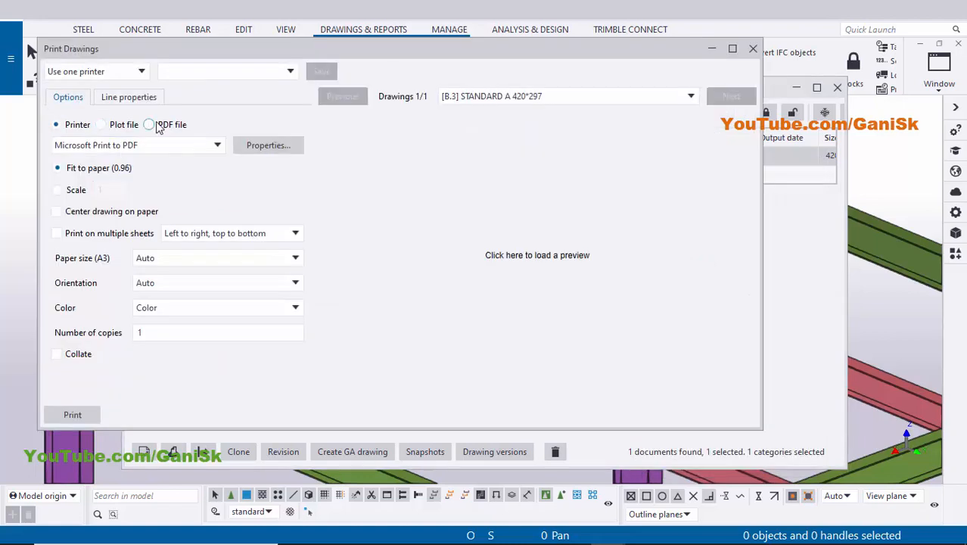
pyautogui.click(150, 124)
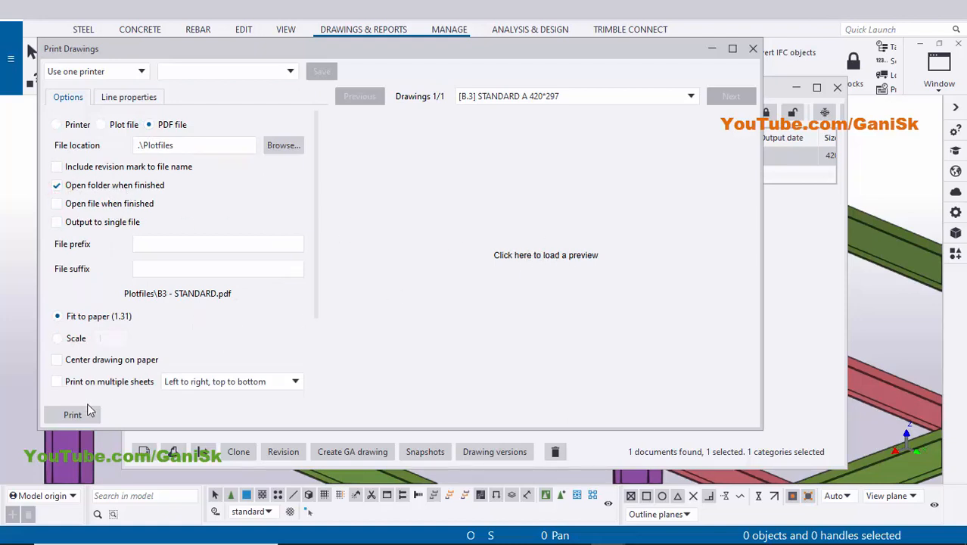
pyautogui.click(752, 50)
pyautogui.click(835, 89)
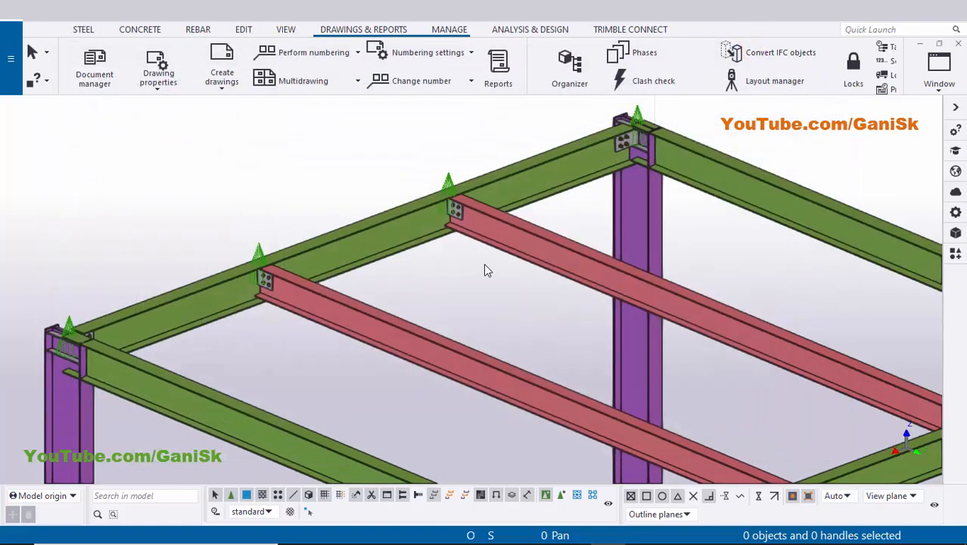
pyautogui.scroll(-3, 486, 269)
pyautogui.scroll(2, 647, 210)
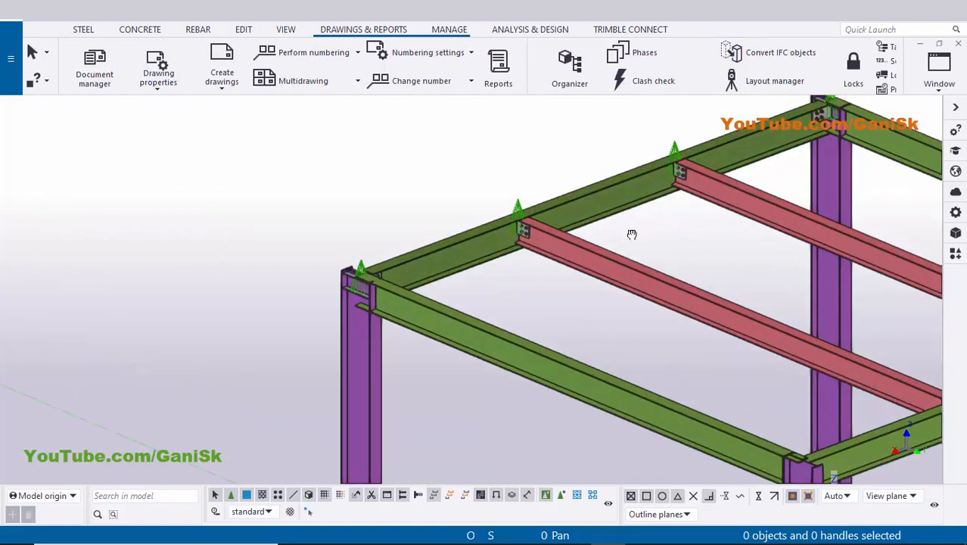
pyautogui.moveTo(631, 234); pyautogui.dragTo(567, 254, button='middle')
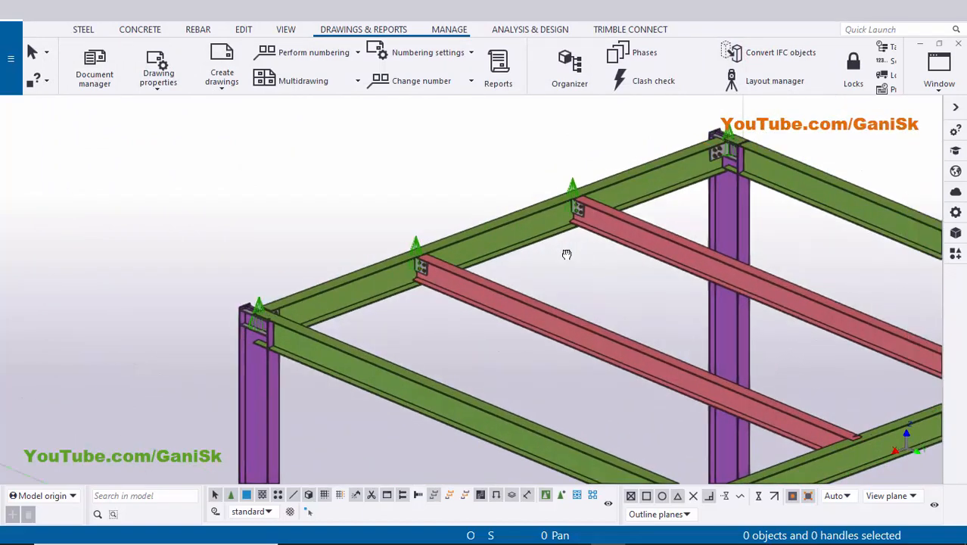